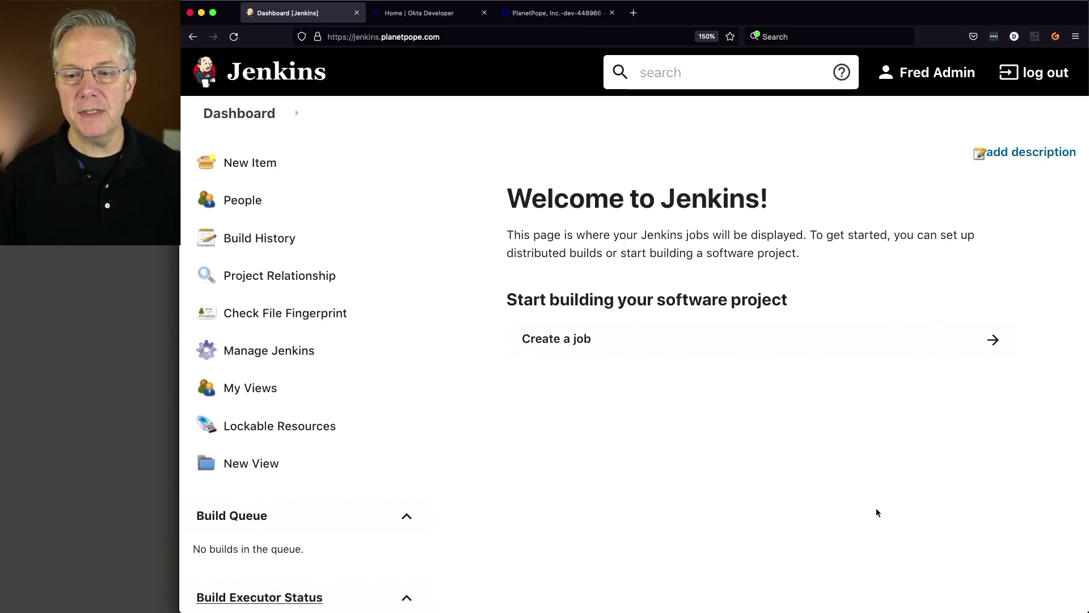
- Leave the empty Jenkins dashboard for the Okta Developer Portal tab
{"action": "scroll", "coordinate": [876, 513], "scroll_direction": "down", "scroll_amount": 5}
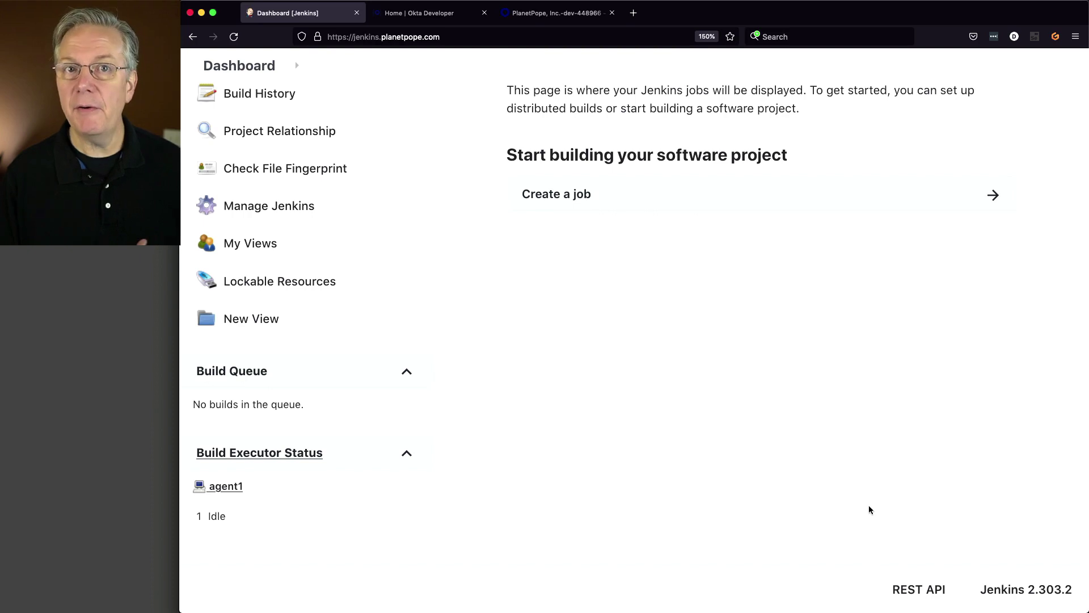
{"action": "left_click", "coordinate": [440, 17]}
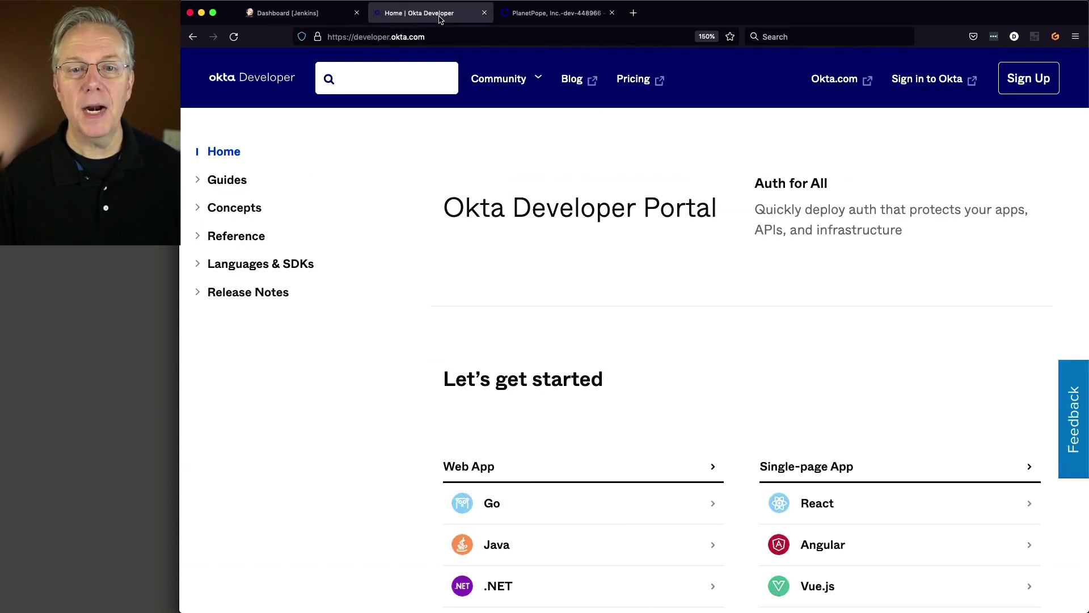
- Check the empty Okta Applications list, then return to the top of the Jenkins dashboard
{"action": "left_click", "coordinate": [470, 78]}
{"action": "left_click", "coordinate": [552, 17]}
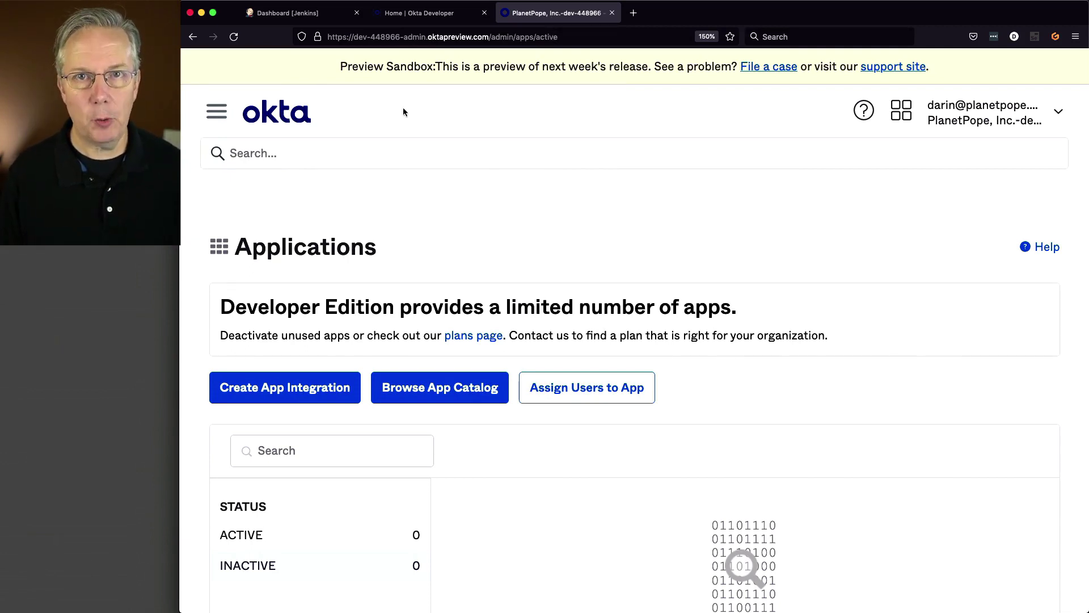
{"action": "left_click", "coordinate": [287, 14]}
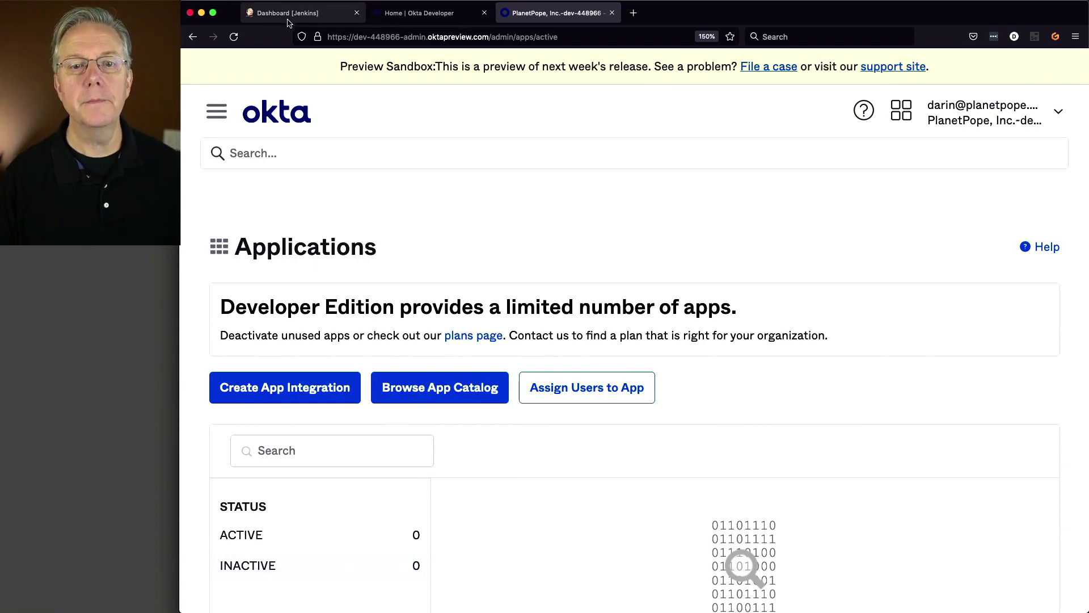
{"action": "scroll", "coordinate": [295, 238], "scroll_direction": "up", "scroll_amount": 5}
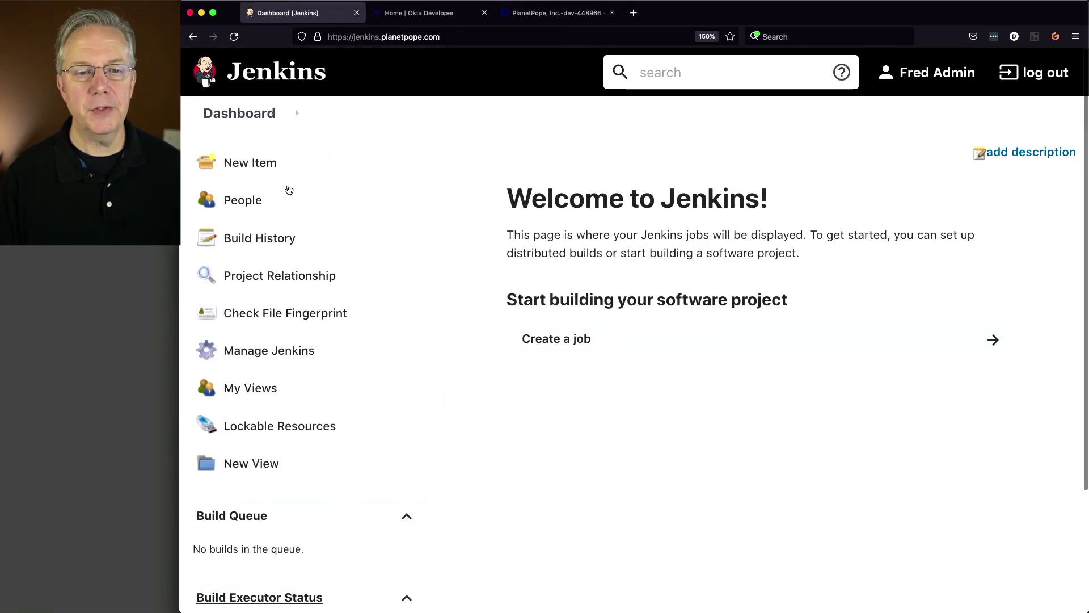
- Install the SAML plugin from the 'saml'-filtered Available plugins, restarting Jenkins afterwards
{"action": "left_click", "coordinate": [299, 350]}
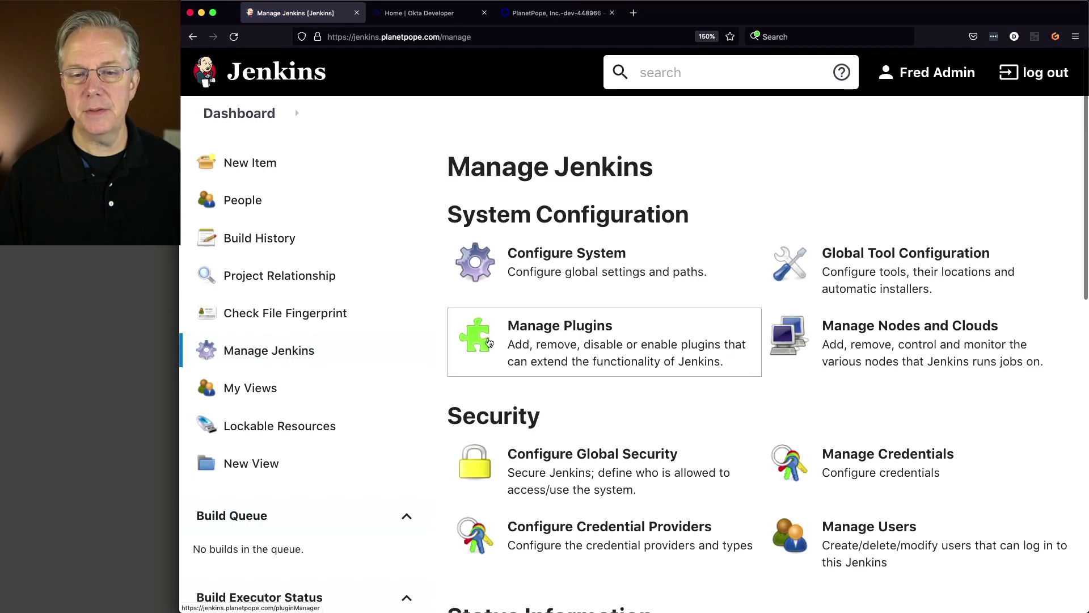
{"action": "left_click", "coordinate": [516, 341]}
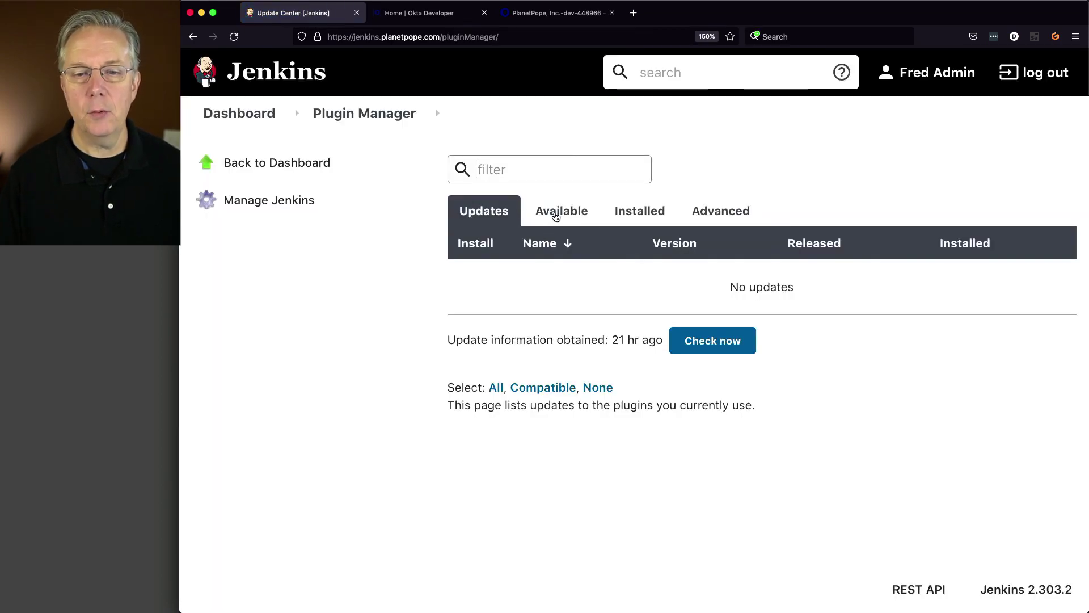
{"action": "left_click", "coordinate": [556, 214]}
{"action": "left_click", "coordinate": [521, 177]}
{"action": "type", "text": "saml"}
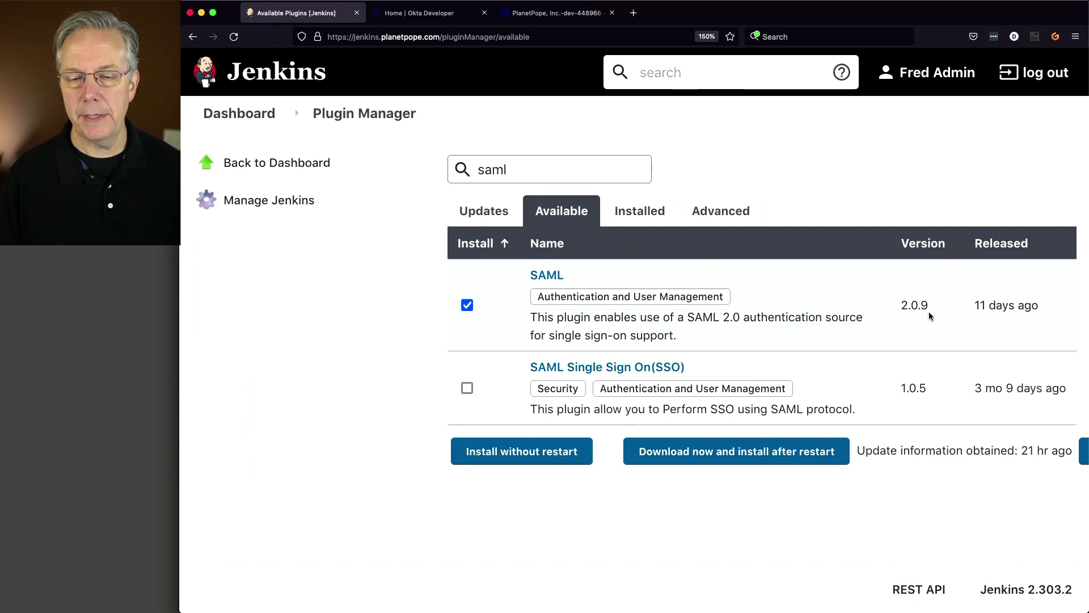
{"action": "left_click", "coordinate": [805, 452]}
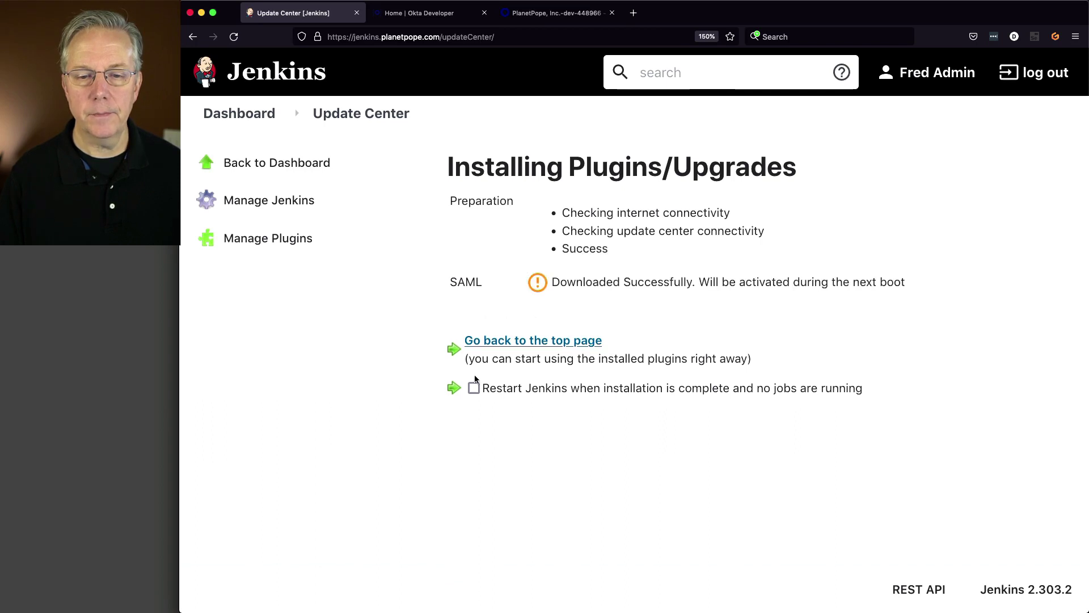
{"action": "left_click", "coordinate": [474, 388]}
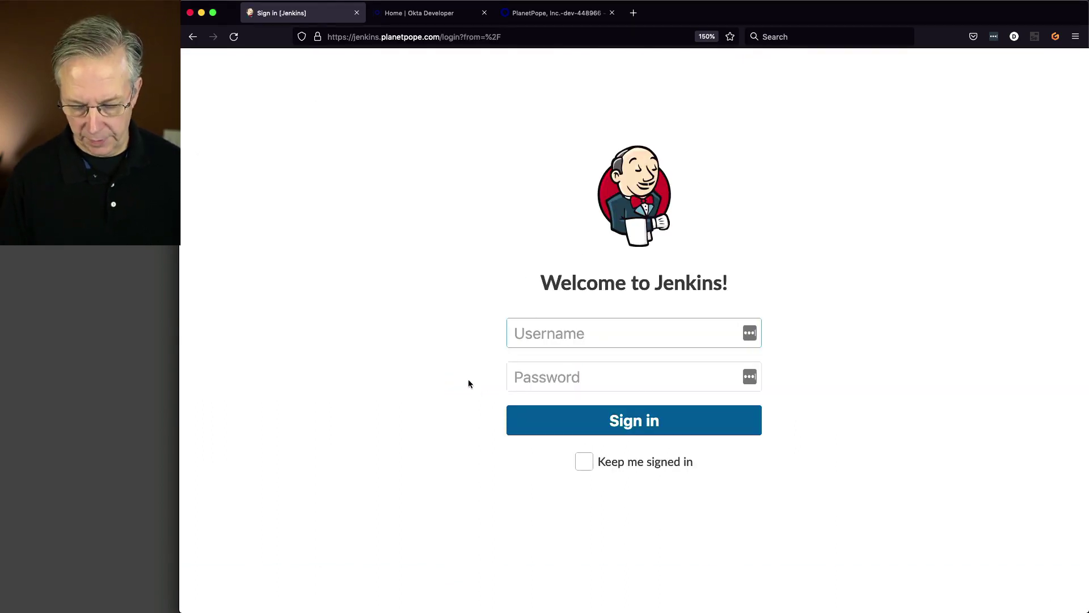
- Sign in to Jenkins as admin with the account password
{"action": "type", "text": "admin"}
{"action": "key", "text": "Tab"}
{"action": "type", "text": "••"}
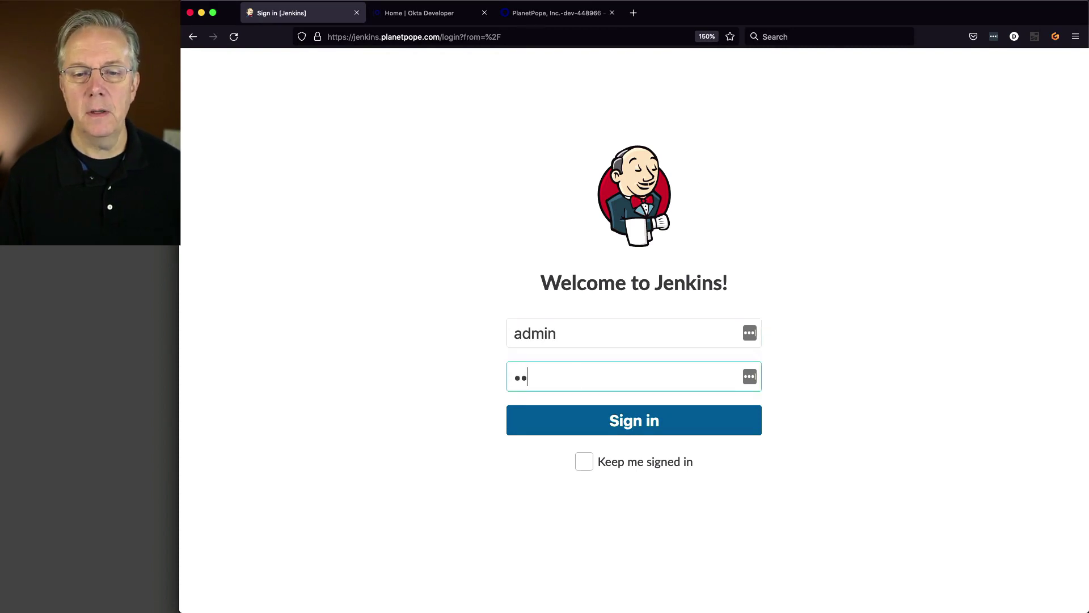
{"action": "type", "text": "•••"}
{"action": "key", "text": "Return"}
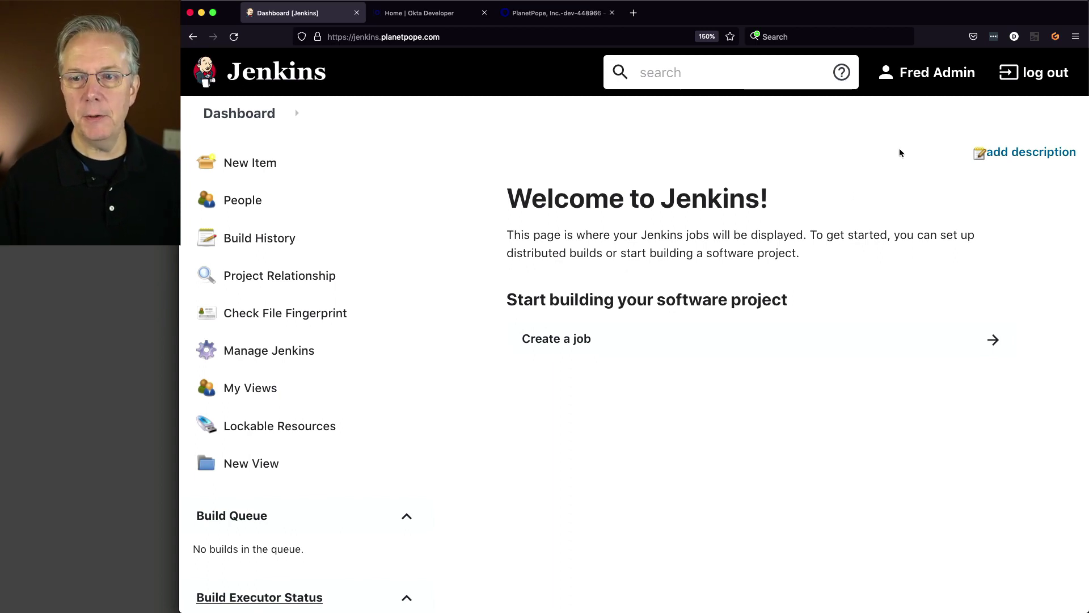
- Review the admin user's Configure page, checking its full name and e-mail without changes
{"action": "left_click", "coordinate": [933, 80]}
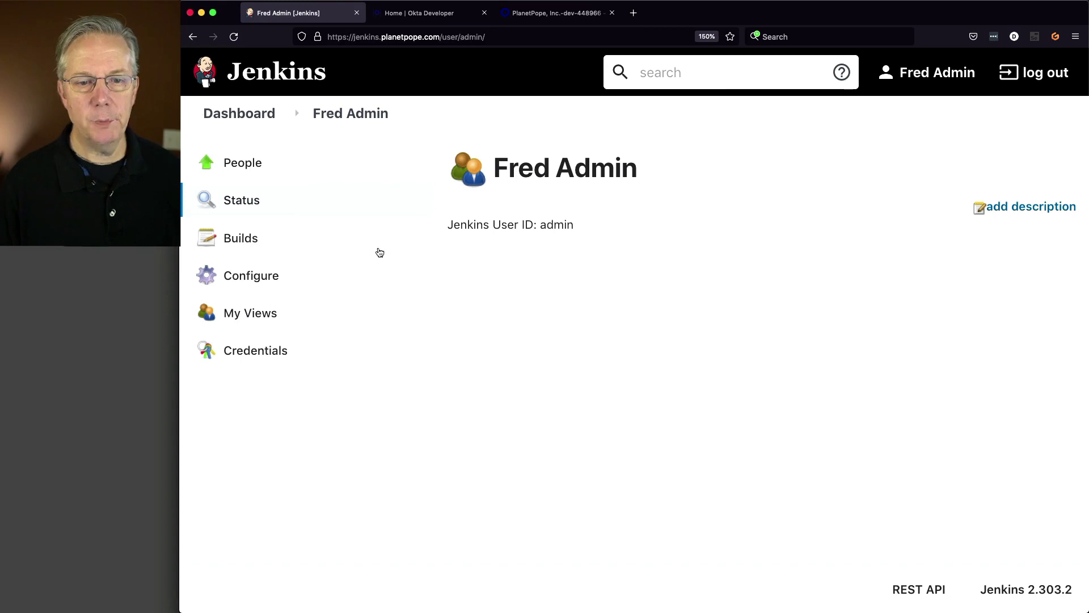
{"action": "left_click", "coordinate": [250, 278]}
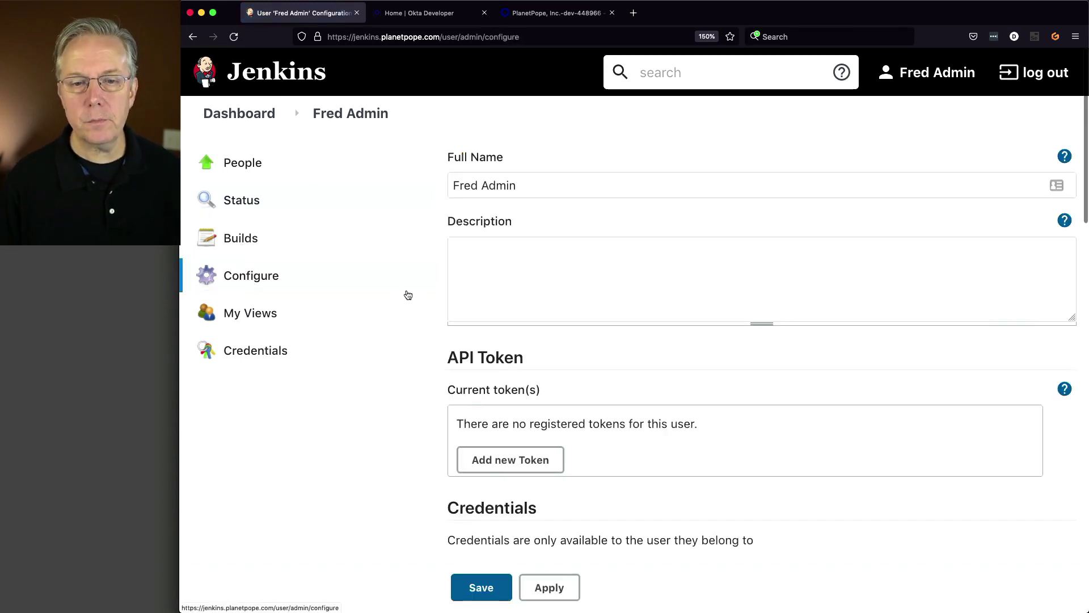
{"action": "scroll", "coordinate": [406, 294], "scroll_direction": "down", "scroll_amount": 2}
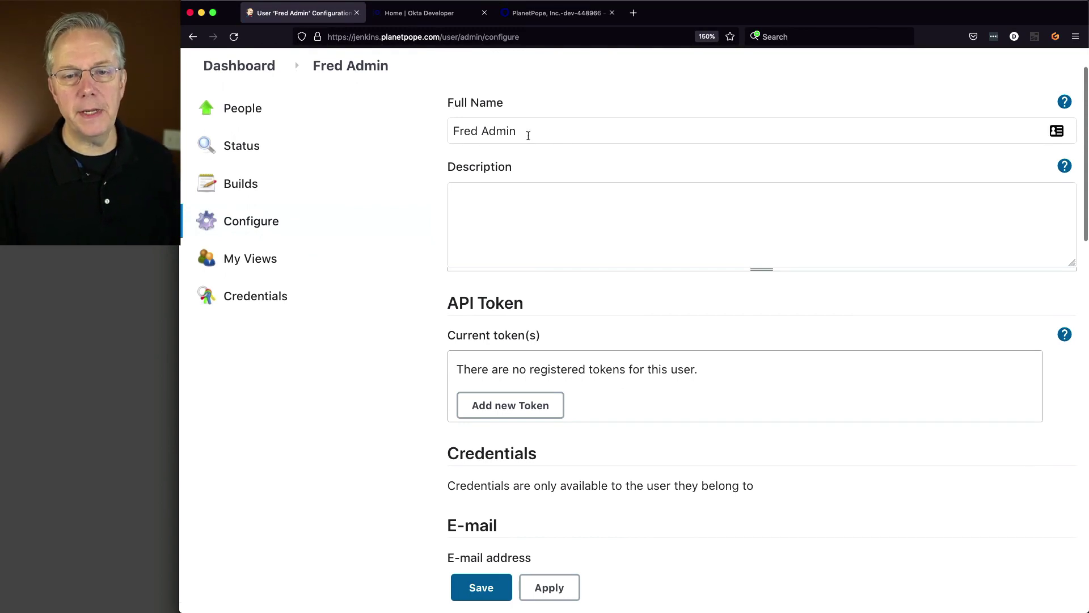
{"action": "left_click_drag", "start_coordinate": [552, 134], "coordinate": [451, 131]}
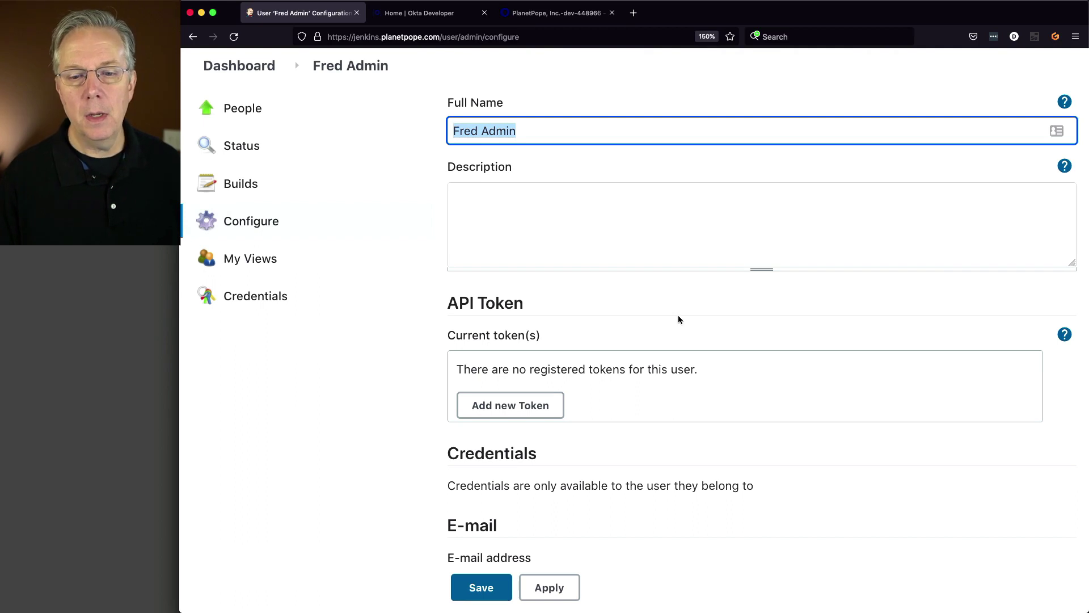
{"action": "scroll", "coordinate": [676, 315], "scroll_direction": "down", "scroll_amount": 5}
{"action": "scroll", "coordinate": [630, 340], "scroll_direction": "down", "scroll_amount": 2}
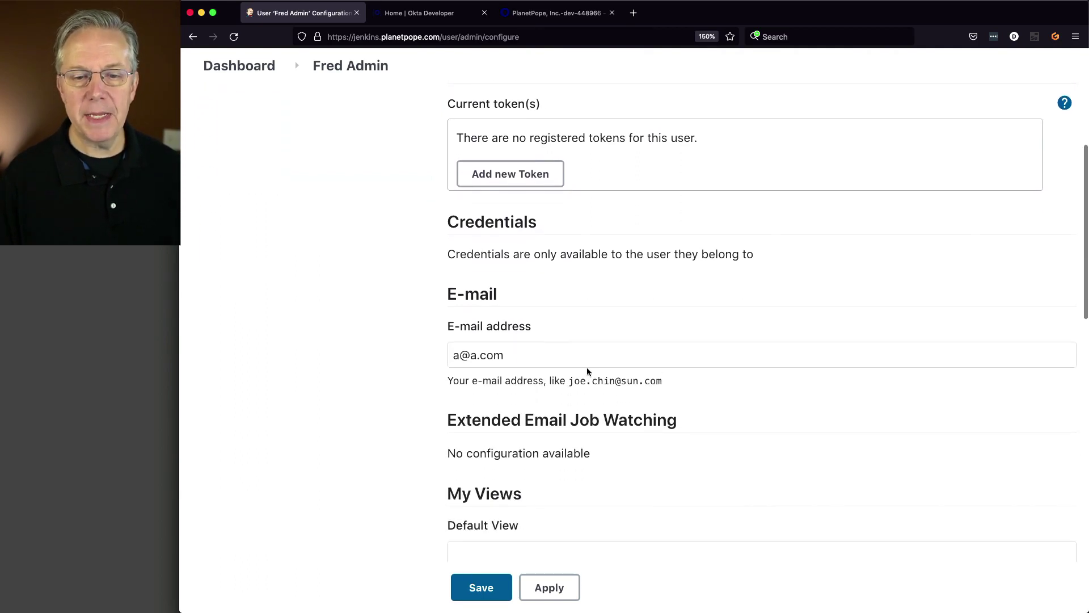
{"action": "left_click_drag", "start_coordinate": [591, 357], "coordinate": [445, 352]}
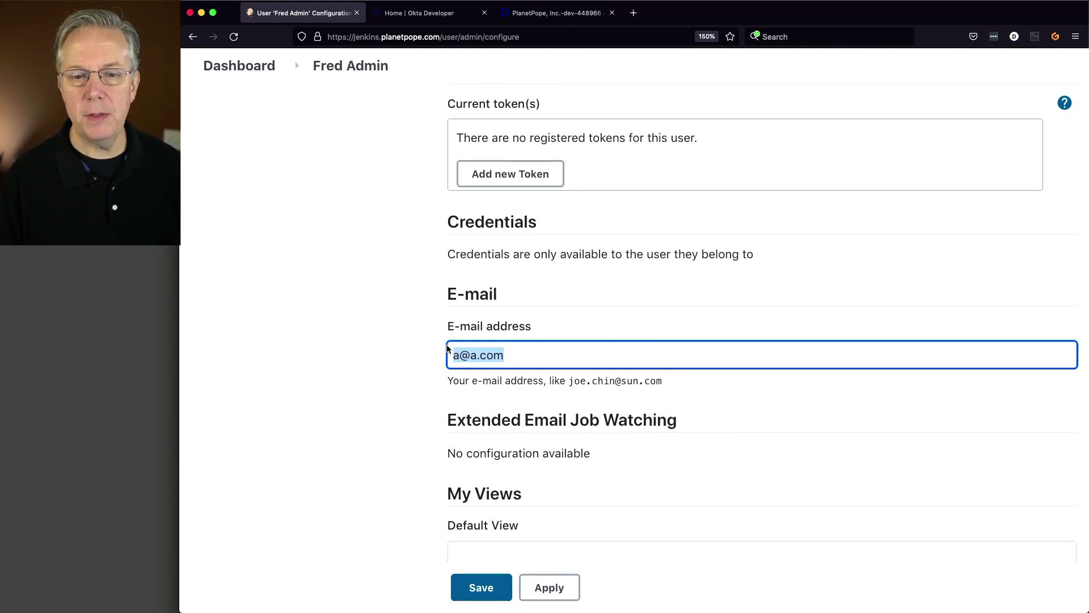
{"action": "scroll", "coordinate": [448, 347], "scroll_direction": "up", "scroll_amount": 2}
{"action": "scroll", "coordinate": [448, 344], "scroll_direction": "up", "scroll_amount": 4}
{"action": "scroll", "coordinate": [438, 363], "scroll_direction": "down", "scroll_amount": 4}
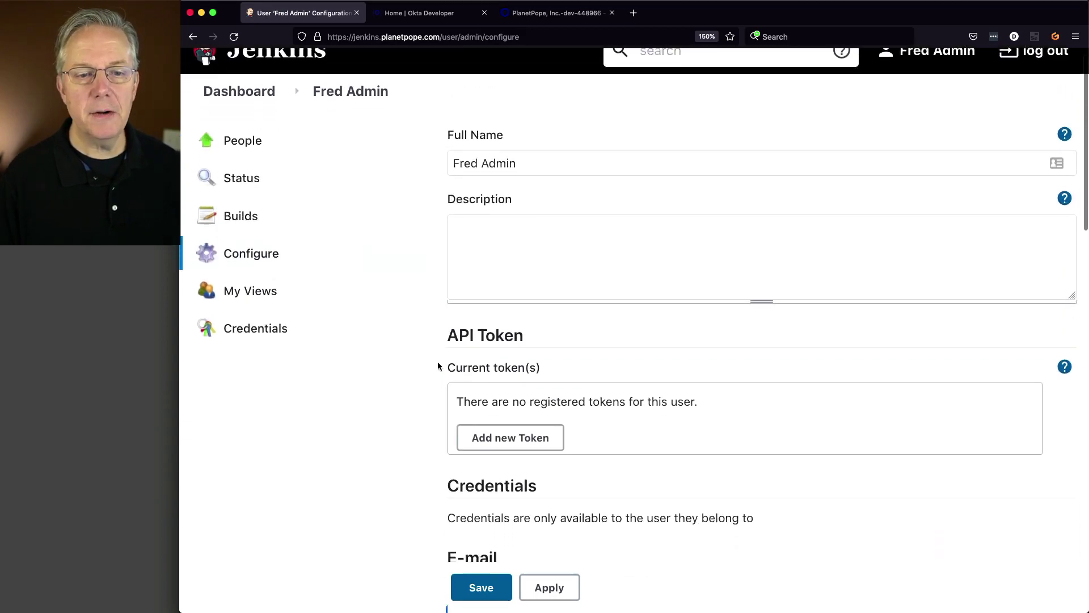
{"action": "scroll", "coordinate": [438, 366], "scroll_direction": "down", "scroll_amount": 10}
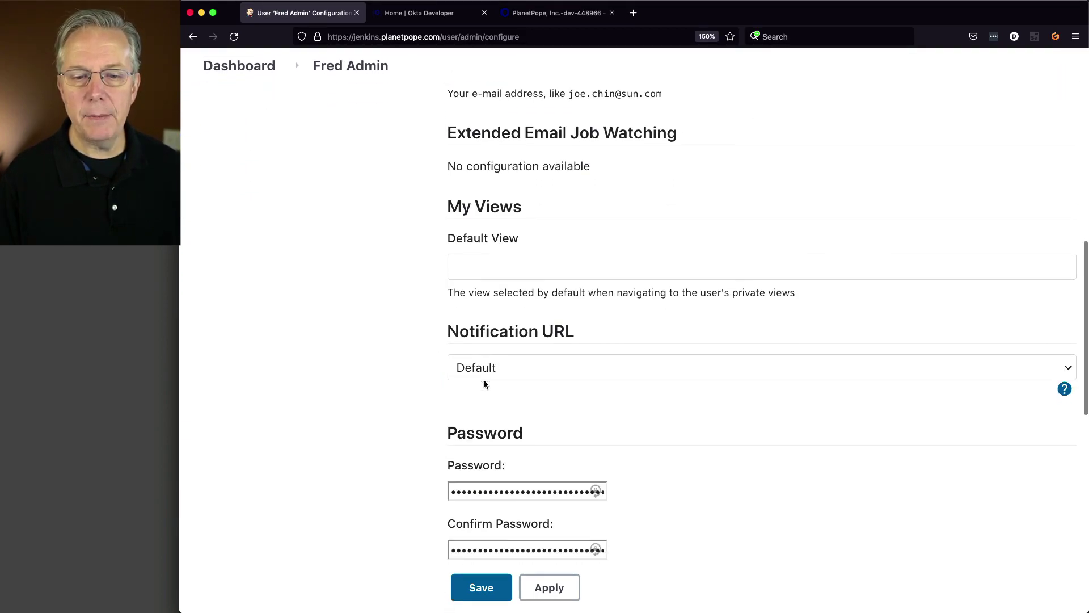
{"action": "scroll", "coordinate": [625, 431], "scroll_direction": "down", "scroll_amount": 9}
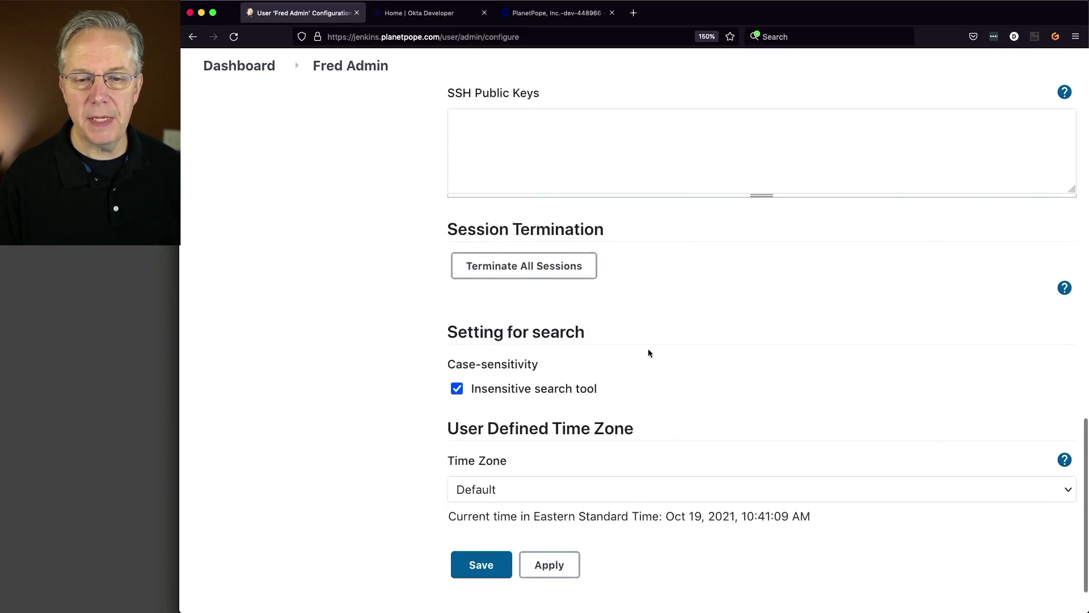
{"action": "scroll", "coordinate": [648, 348], "scroll_direction": "up", "scroll_amount": 20}
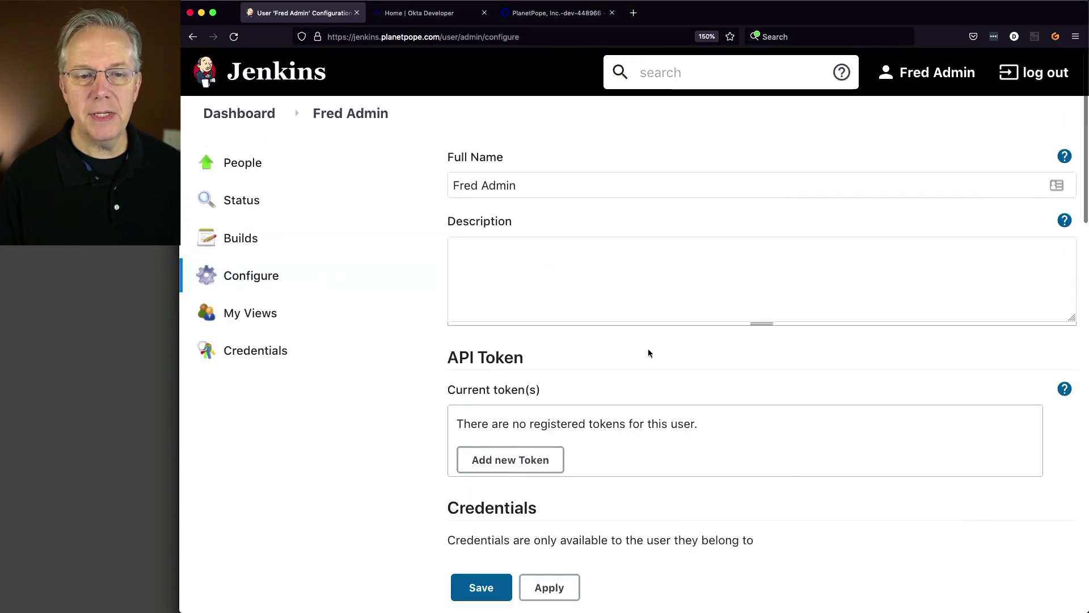
- Check the Jenkins People list, then return to the Okta Applications page
{"action": "left_click", "coordinate": [247, 172]}
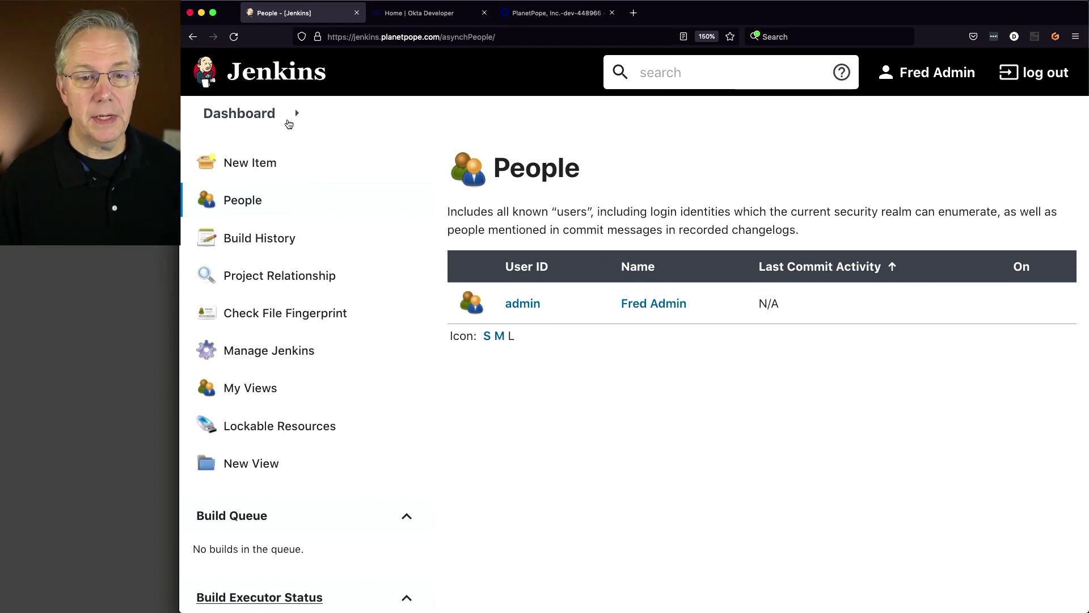
{"action": "left_click", "coordinate": [236, 115]}
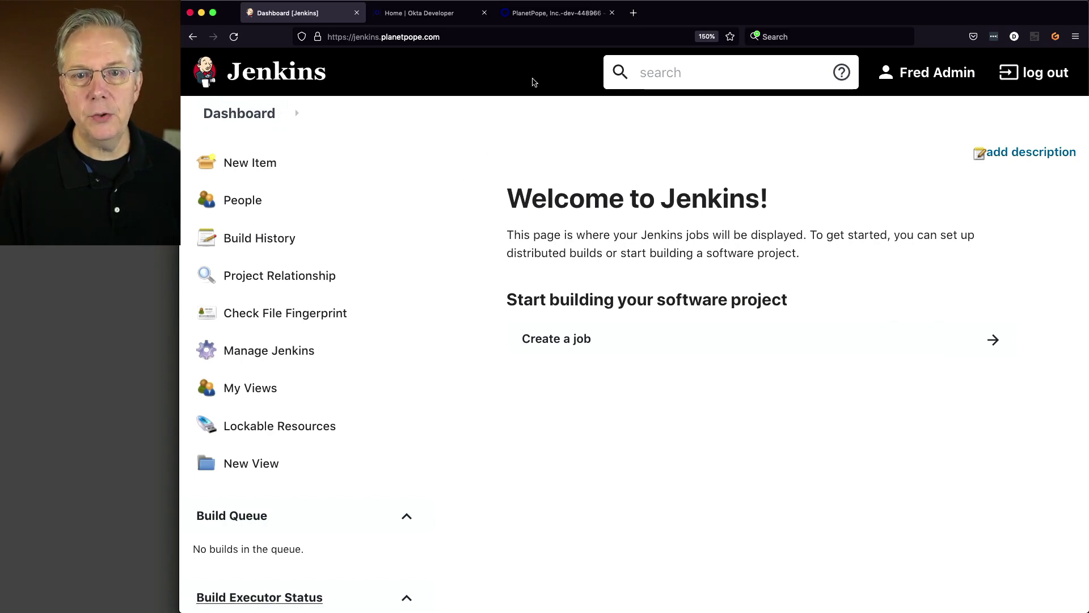
{"action": "left_click", "coordinate": [552, 14]}
{"action": "scroll", "coordinate": [641, 250], "scroll_direction": "down", "scroll_amount": 5}
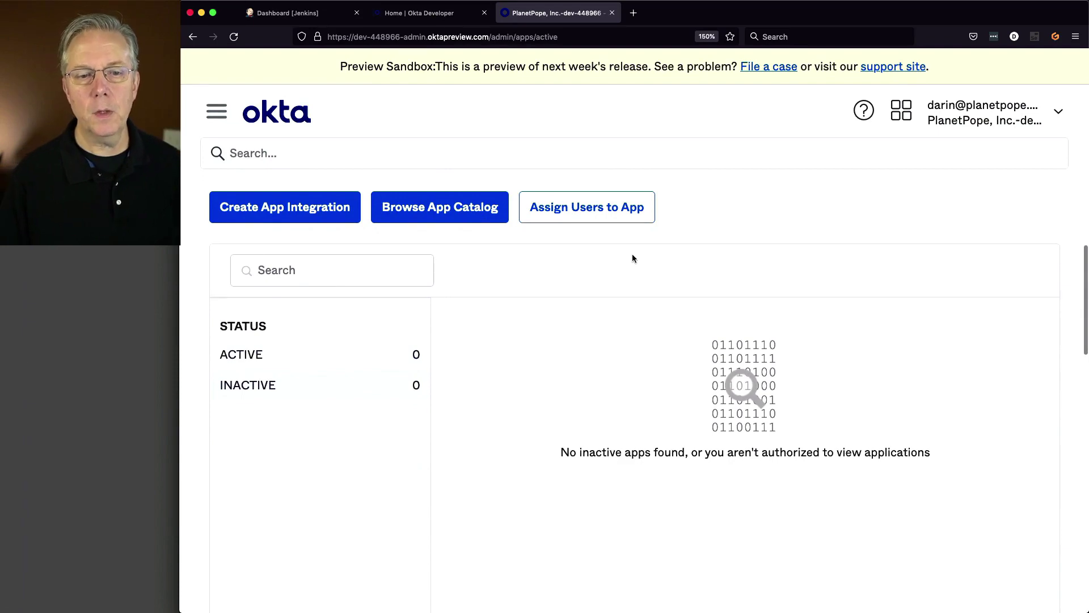
- Open Directory > People in Okta and review its two active users
{"action": "scroll", "coordinate": [636, 250], "scroll_direction": "up", "scroll_amount": 5}
{"action": "left_click", "coordinate": [216, 113]}
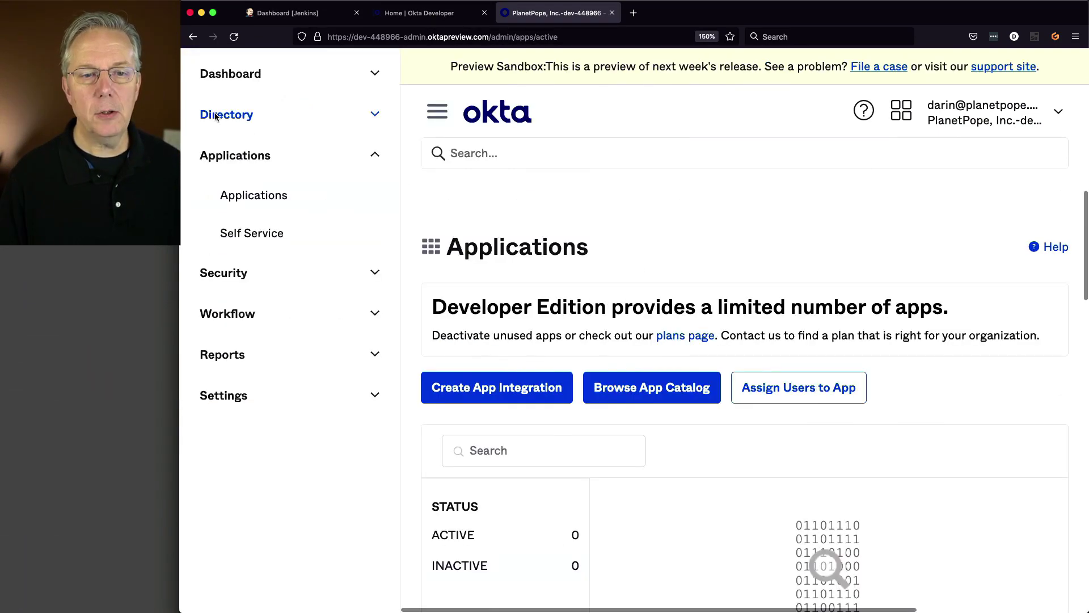
{"action": "left_click", "coordinate": [260, 114]}
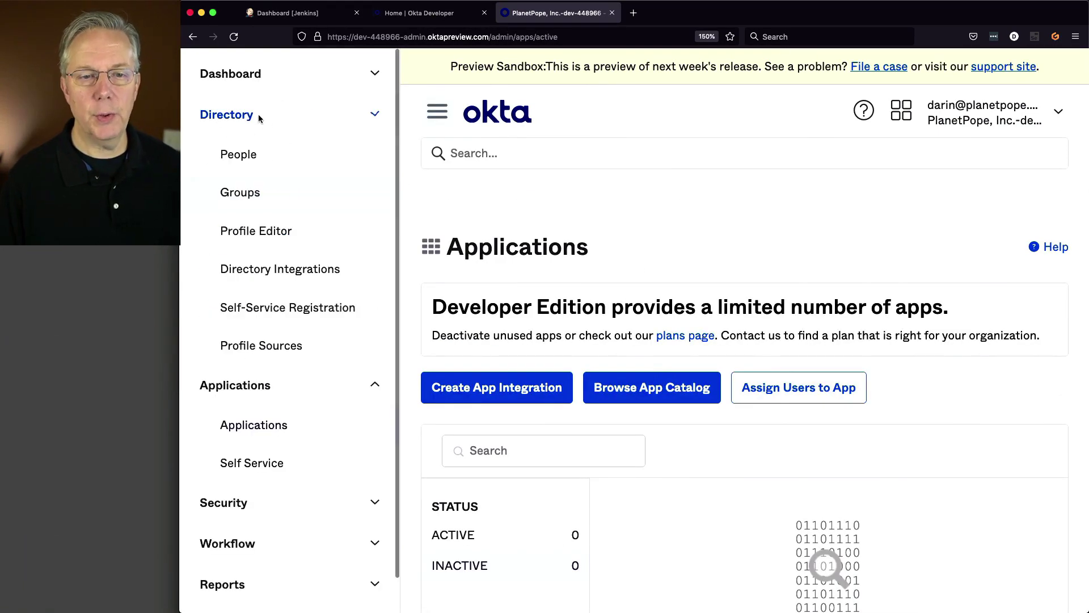
{"action": "left_click", "coordinate": [250, 158]}
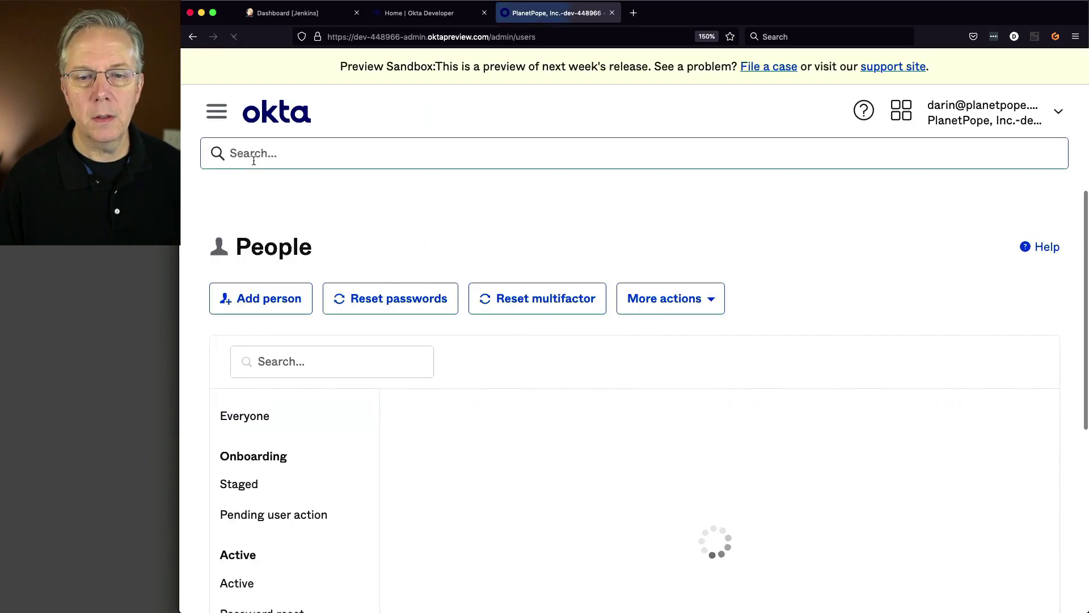
{"action": "scroll", "coordinate": [508, 380], "scroll_direction": "down", "scroll_amount": 3}
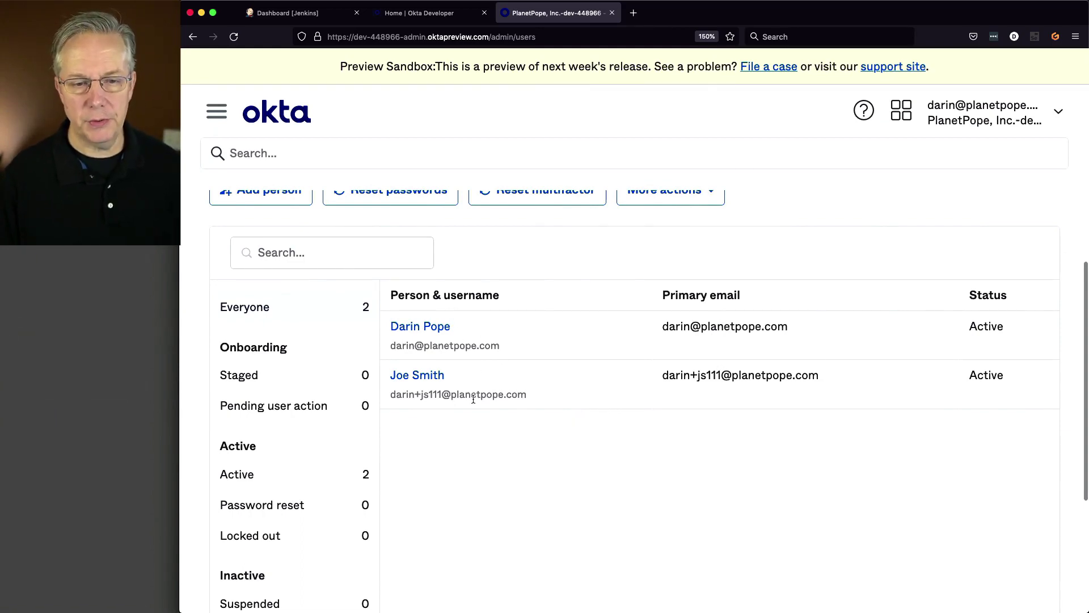
{"action": "scroll", "coordinate": [482, 400], "scroll_direction": "up", "scroll_amount": 1}
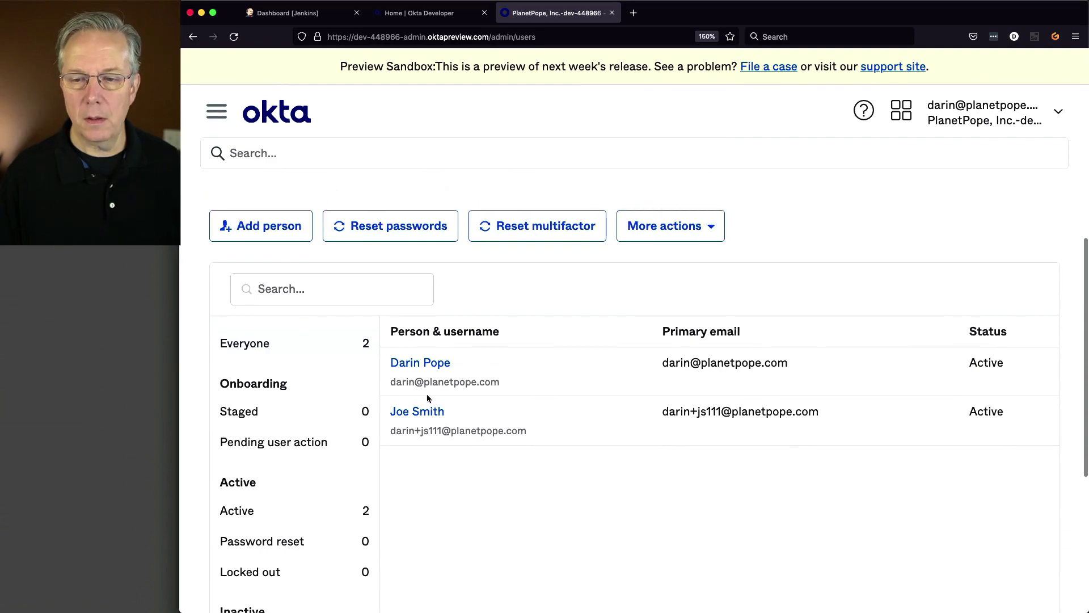
{"action": "scroll", "coordinate": [605, 391], "scroll_direction": "up", "scroll_amount": 2}
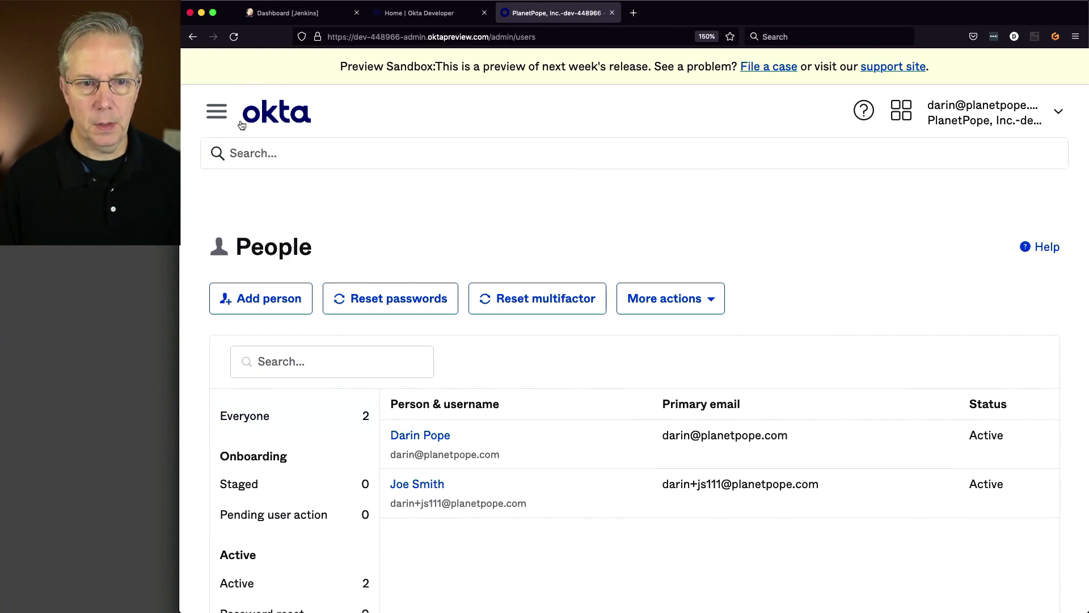
{"action": "left_click", "coordinate": [218, 115]}
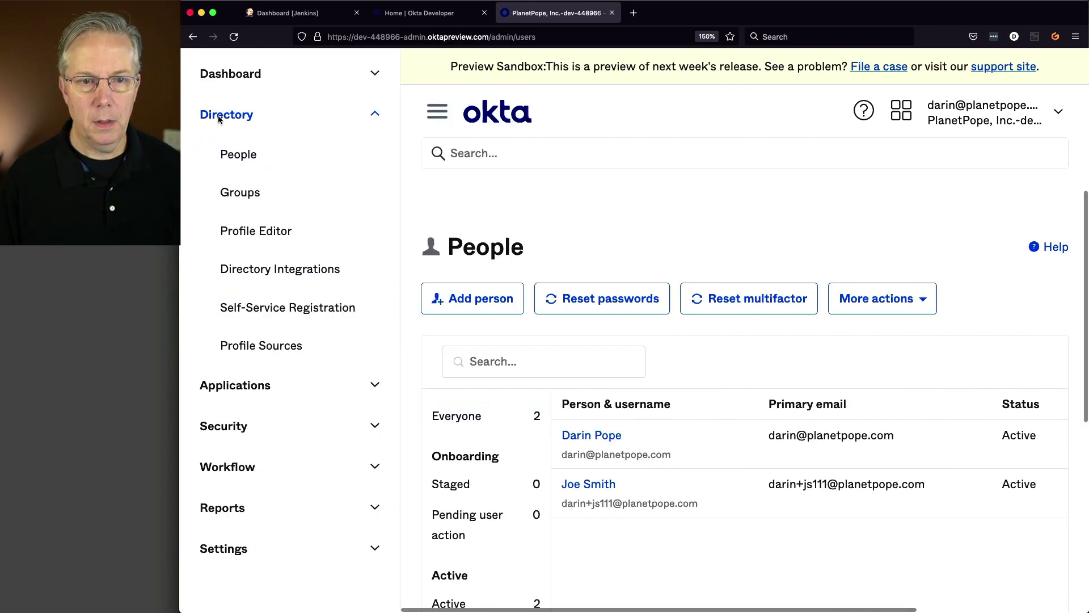
- Review the Okta Groups, including the Jenkins-Administrators group, and revisit People
{"action": "left_click", "coordinate": [250, 198]}
{"action": "scroll", "coordinate": [410, 275], "scroll_direction": "down", "scroll_amount": 3}
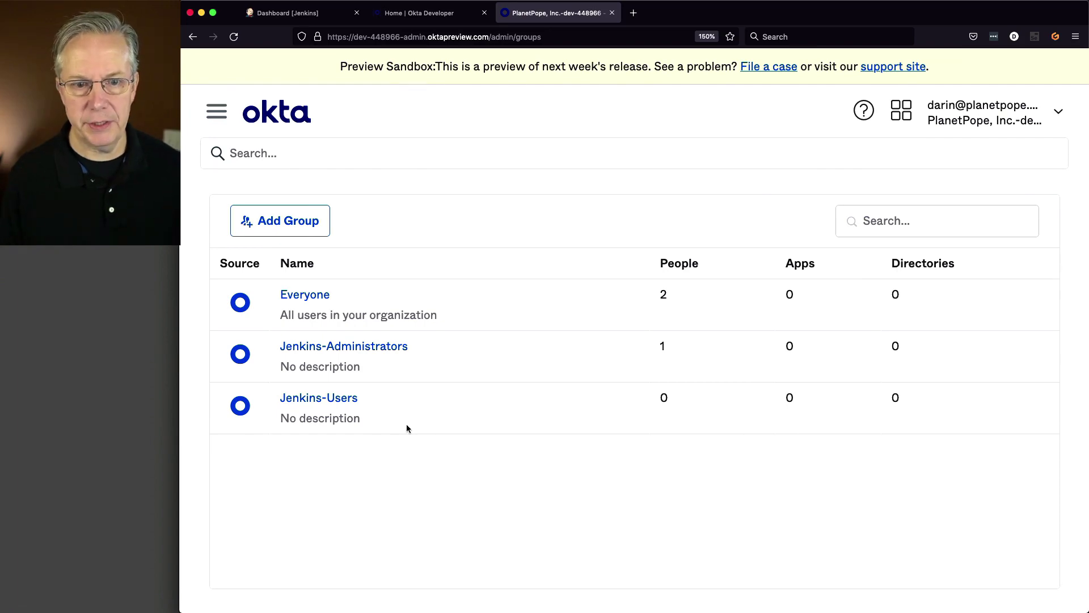
{"action": "left_click", "coordinate": [387, 355]}
{"action": "scroll", "coordinate": [409, 379], "scroll_direction": "down", "scroll_amount": 5}
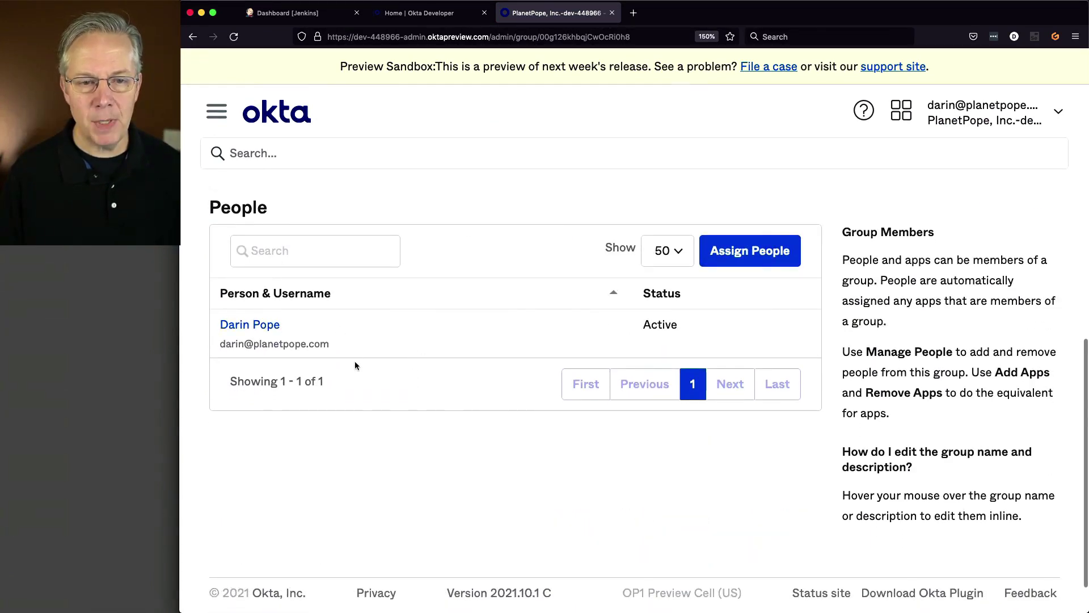
{"action": "scroll", "coordinate": [356, 363], "scroll_direction": "up", "scroll_amount": 3}
{"action": "left_click", "coordinate": [216, 112]}
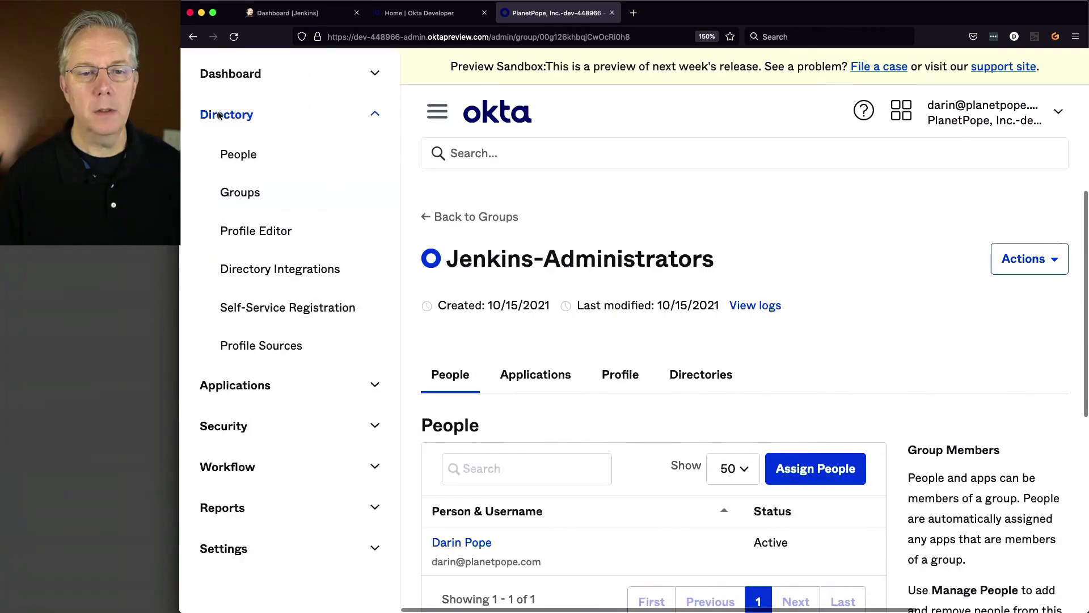
{"action": "left_click", "coordinate": [244, 164]}
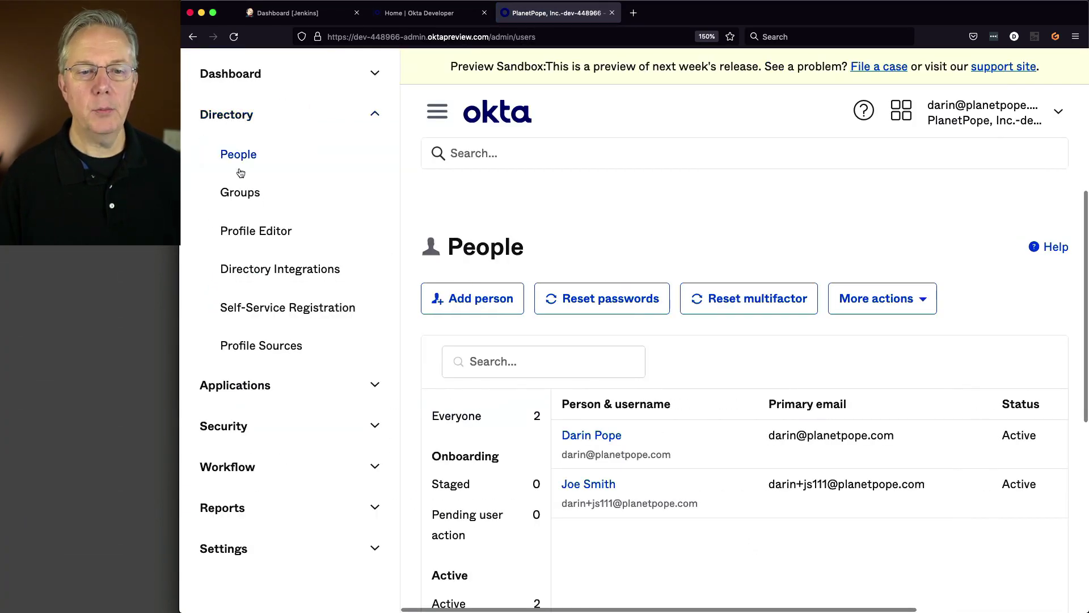
{"action": "left_click", "coordinate": [256, 195]}
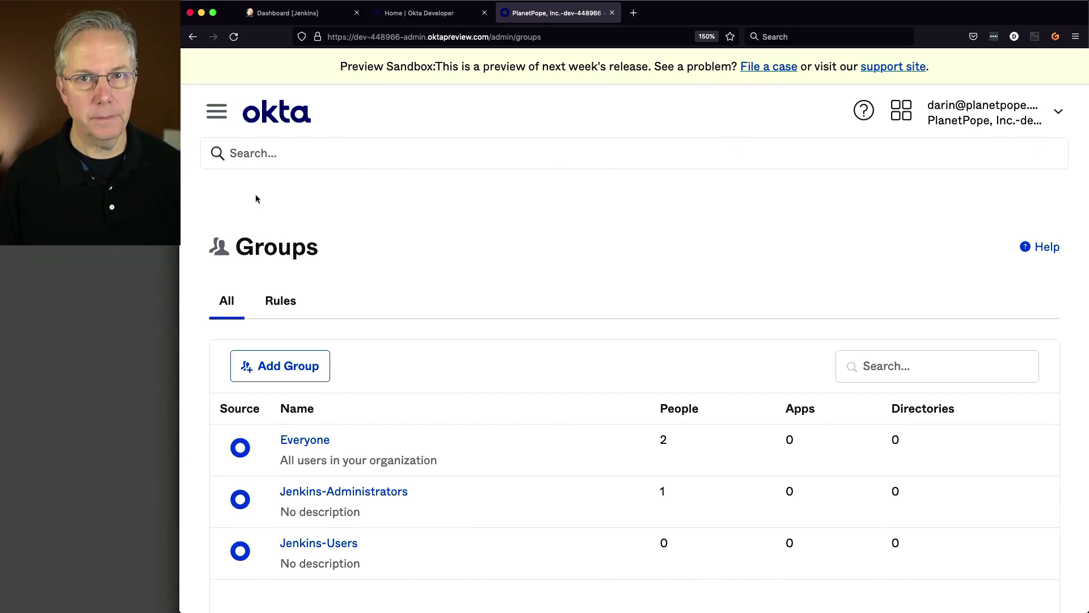
- Go to Applications > Applications in the Okta side navigation
{"action": "left_click", "coordinate": [216, 117]}
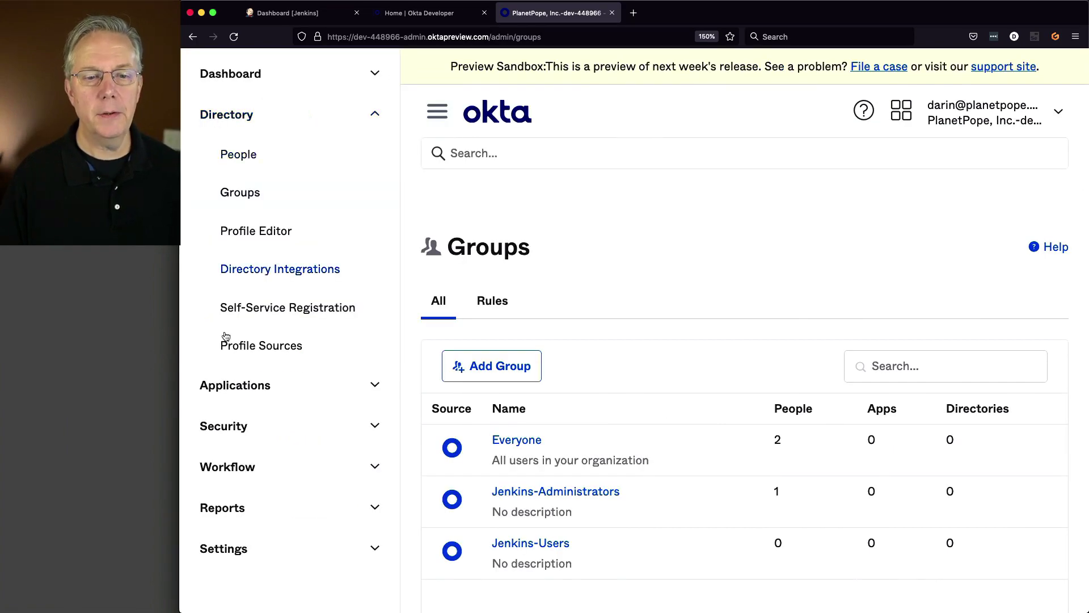
{"action": "left_click", "coordinate": [251, 390]}
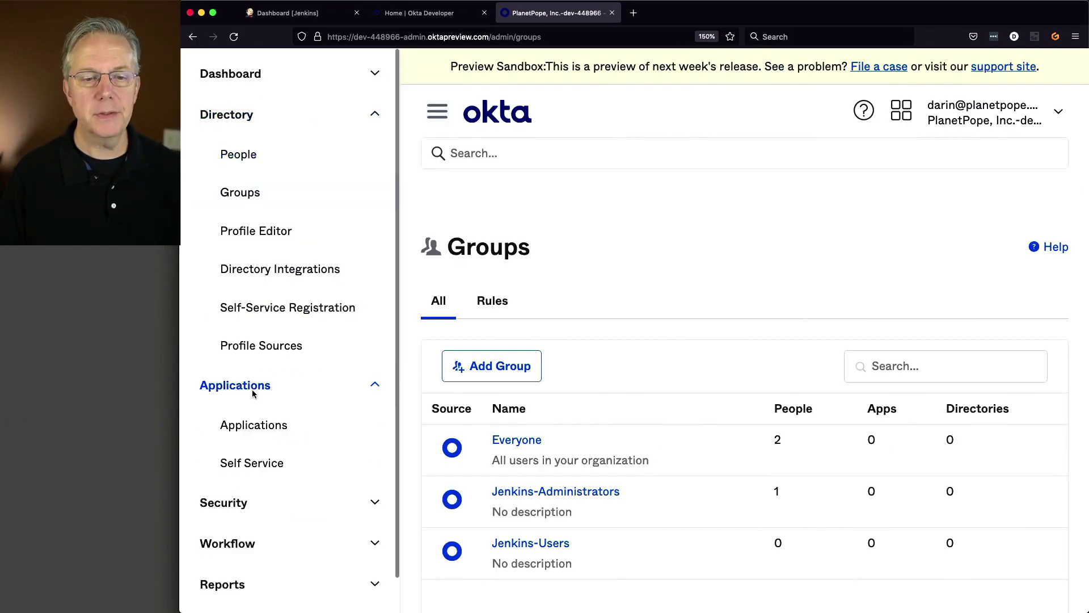
{"action": "left_click", "coordinate": [256, 425]}
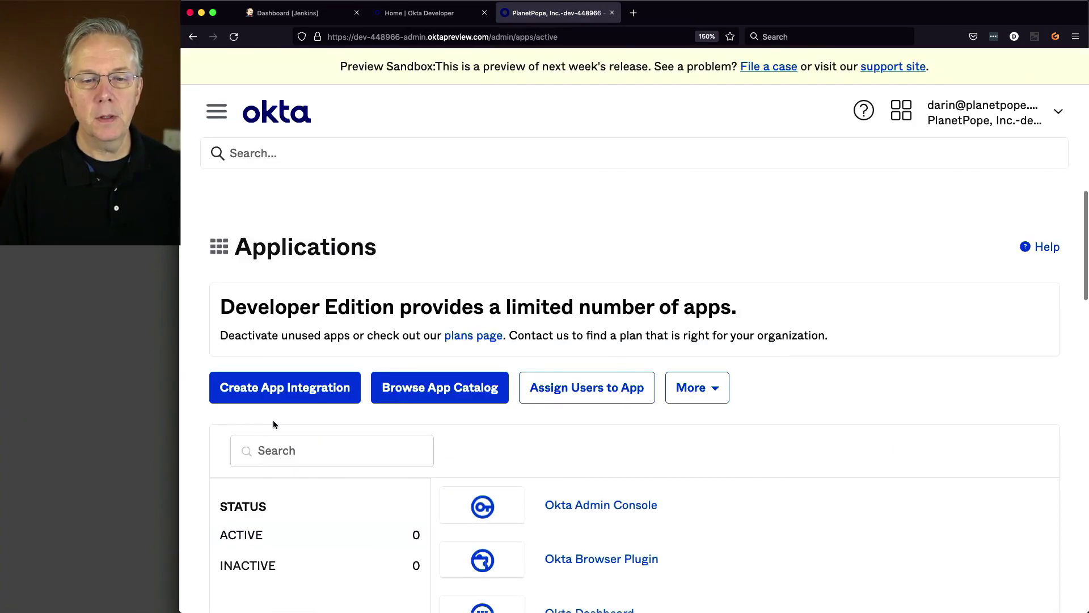
{"action": "scroll", "coordinate": [277, 418], "scroll_direction": "down", "scroll_amount": 2}
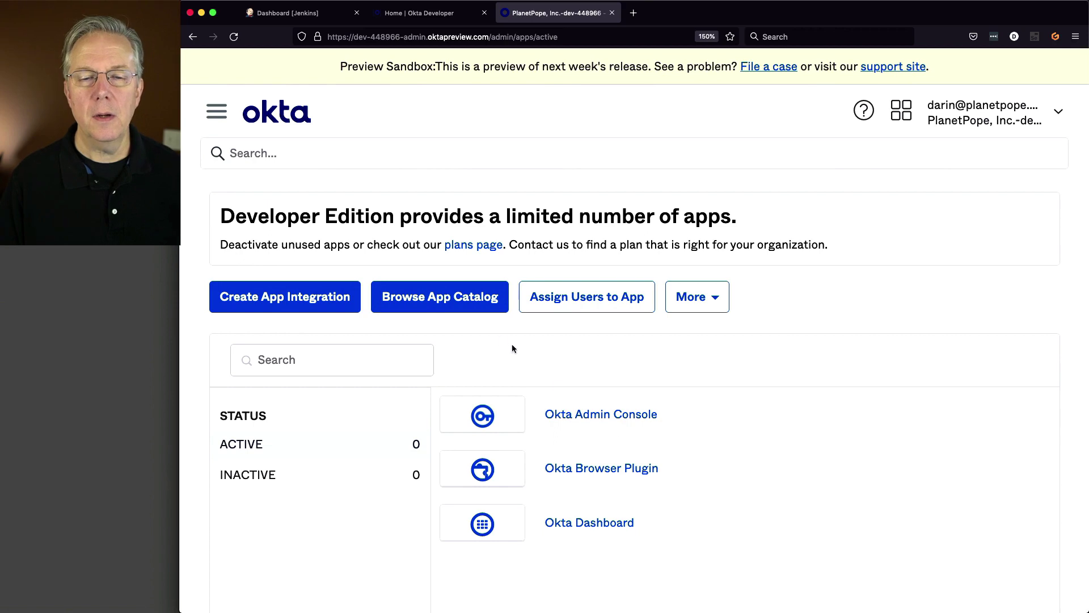
{"action": "left_click", "coordinate": [474, 304]}
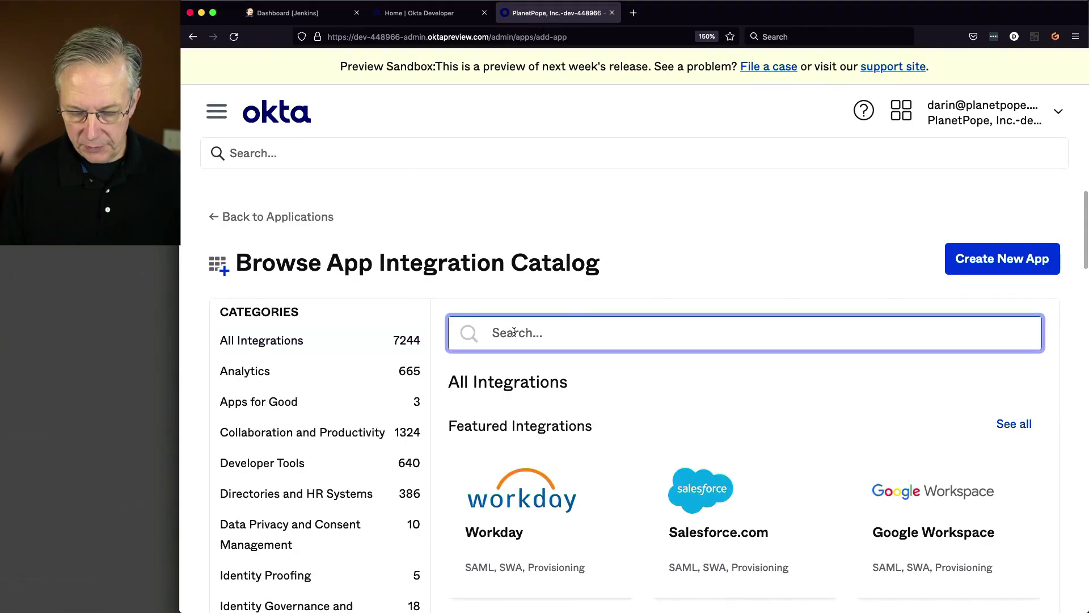
{"action": "type", "text": "jenkins"}
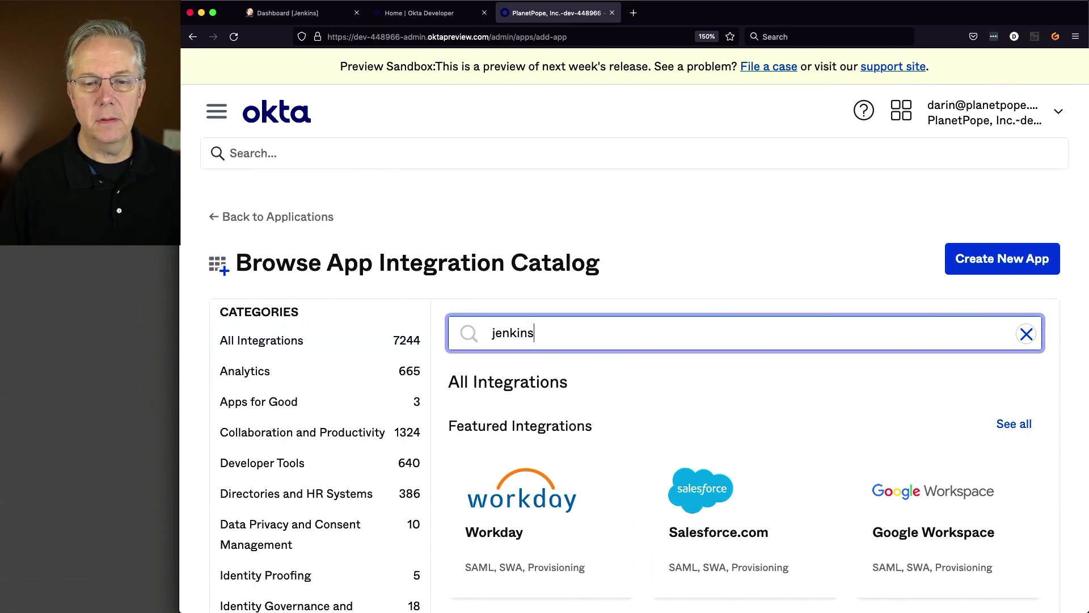
{"action": "left_click", "coordinate": [488, 423]}
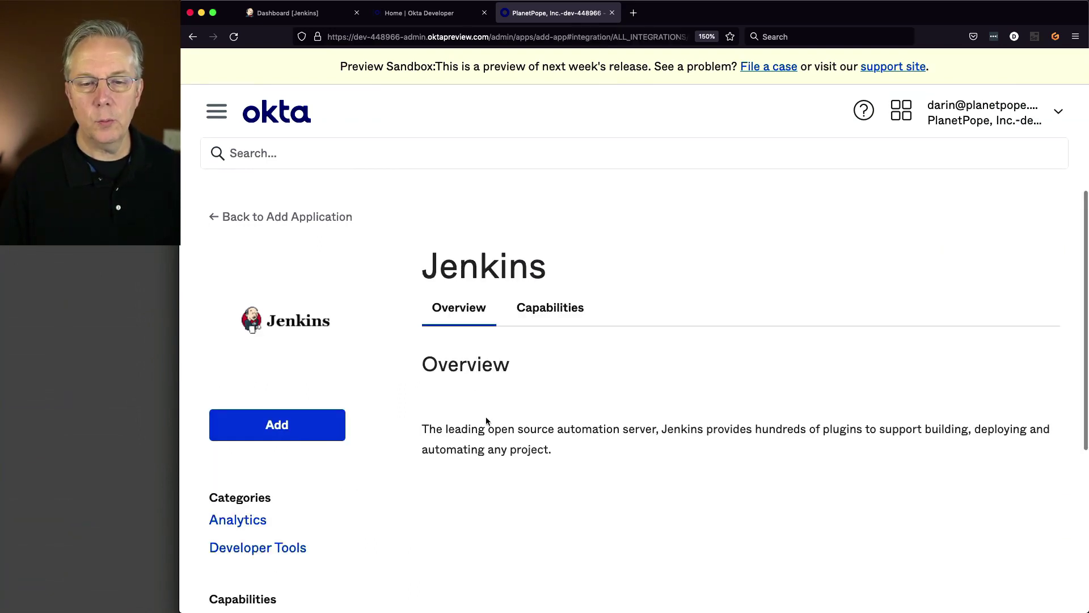
{"action": "scroll", "coordinate": [500, 404], "scroll_direction": "down", "scroll_amount": 3}
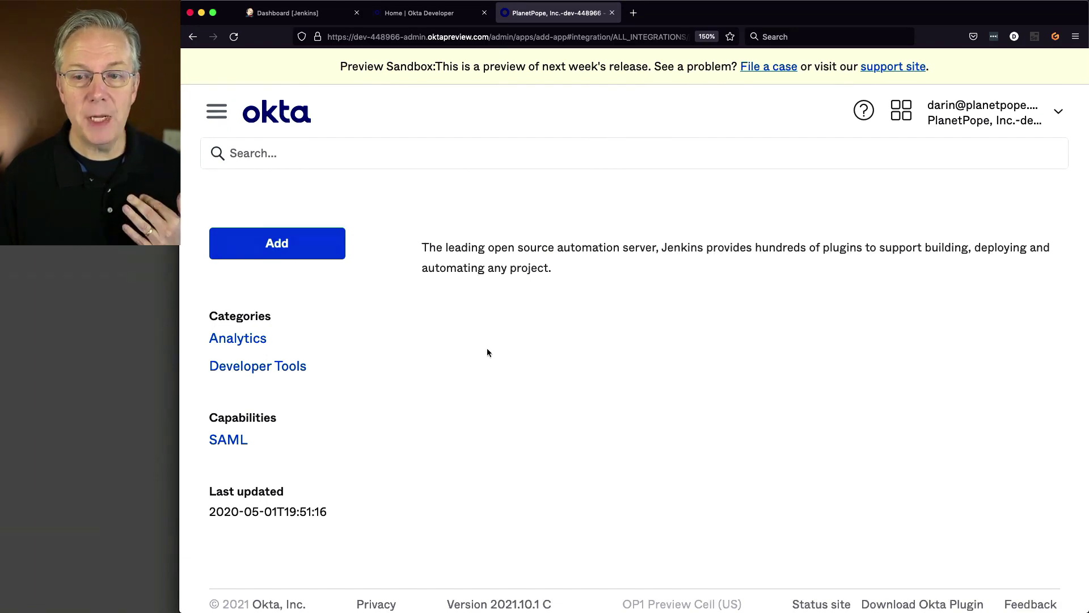
{"action": "scroll", "coordinate": [494, 363], "scroll_direction": "up", "scroll_amount": 3}
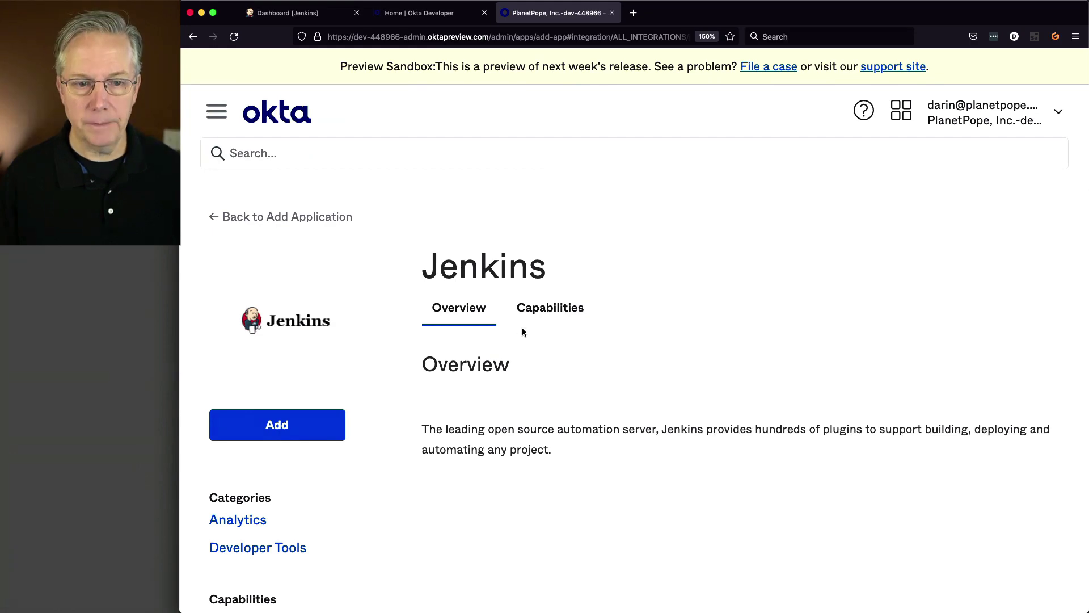
{"action": "left_click", "coordinate": [232, 217]}
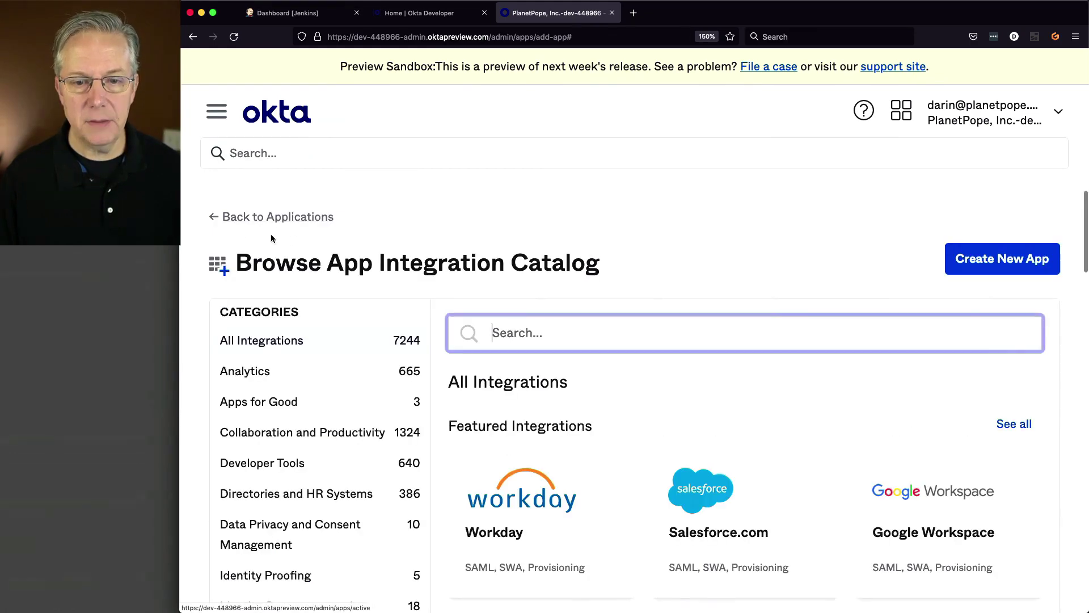
{"action": "left_click", "coordinate": [251, 218]}
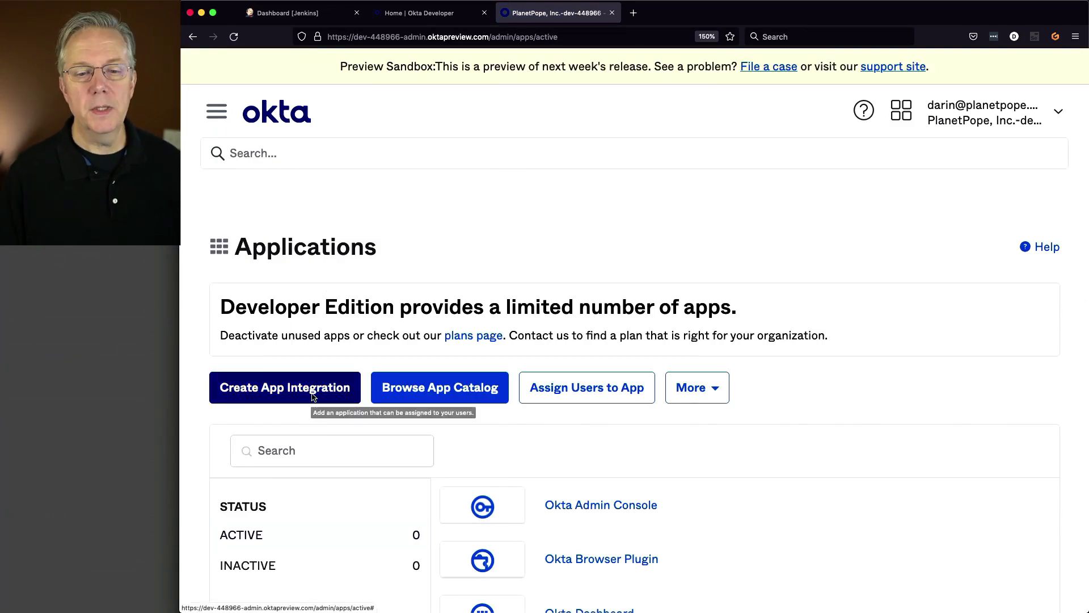
- Create a SAML 2.0 app integration named 'Jenkins' and advance to Configure SAML
{"action": "left_click", "coordinate": [313, 396]}
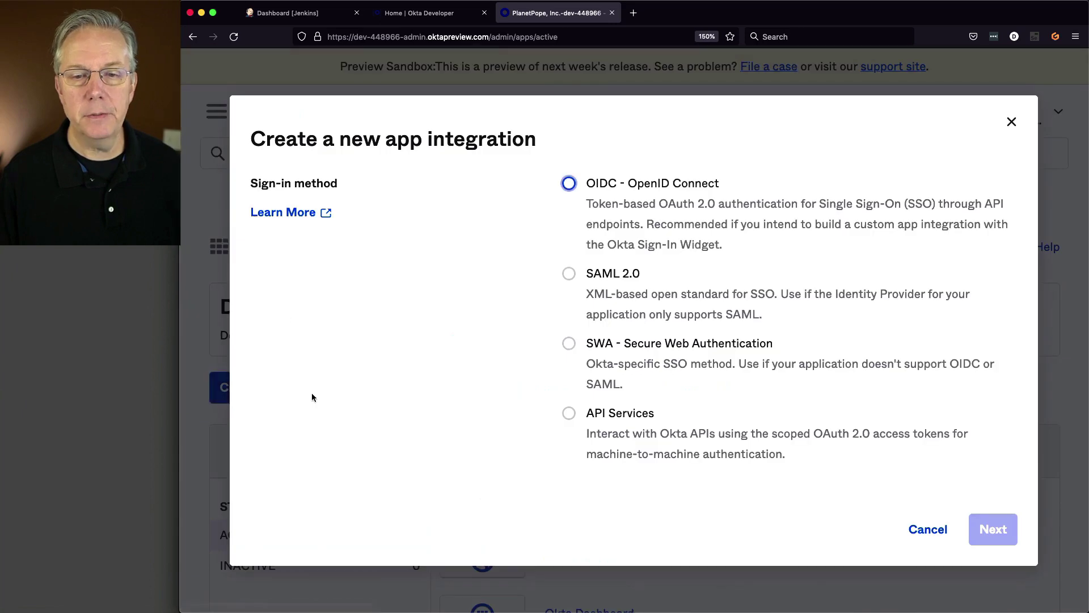
{"action": "left_click", "coordinate": [569, 274]}
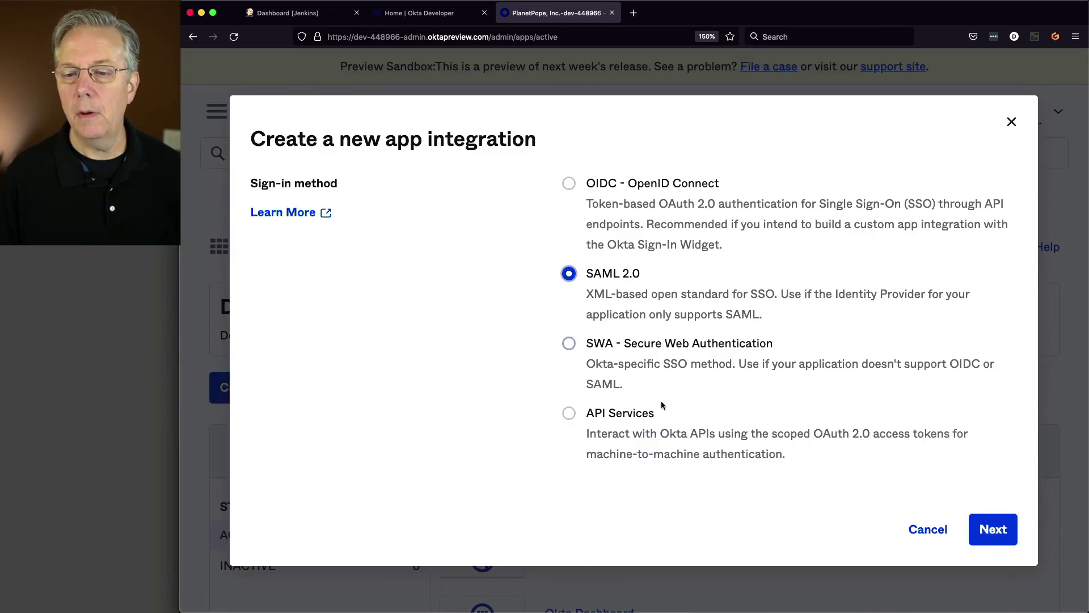
{"action": "left_click", "coordinate": [990, 527]}
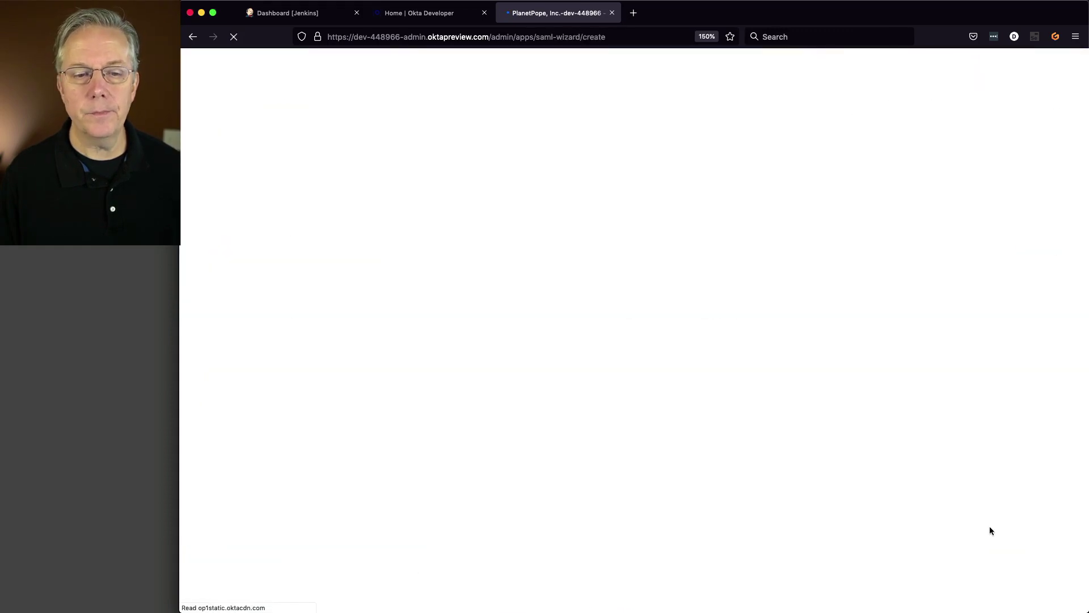
{"action": "scroll", "coordinate": [937, 479], "scroll_direction": "down", "scroll_amount": 3}
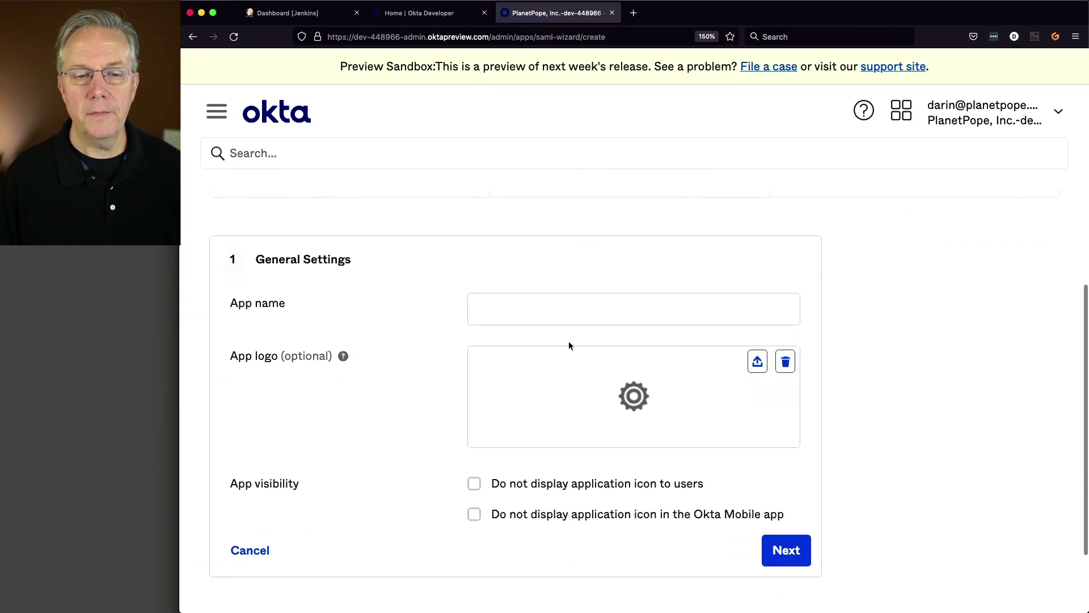
{"action": "left_click", "coordinate": [524, 311]}
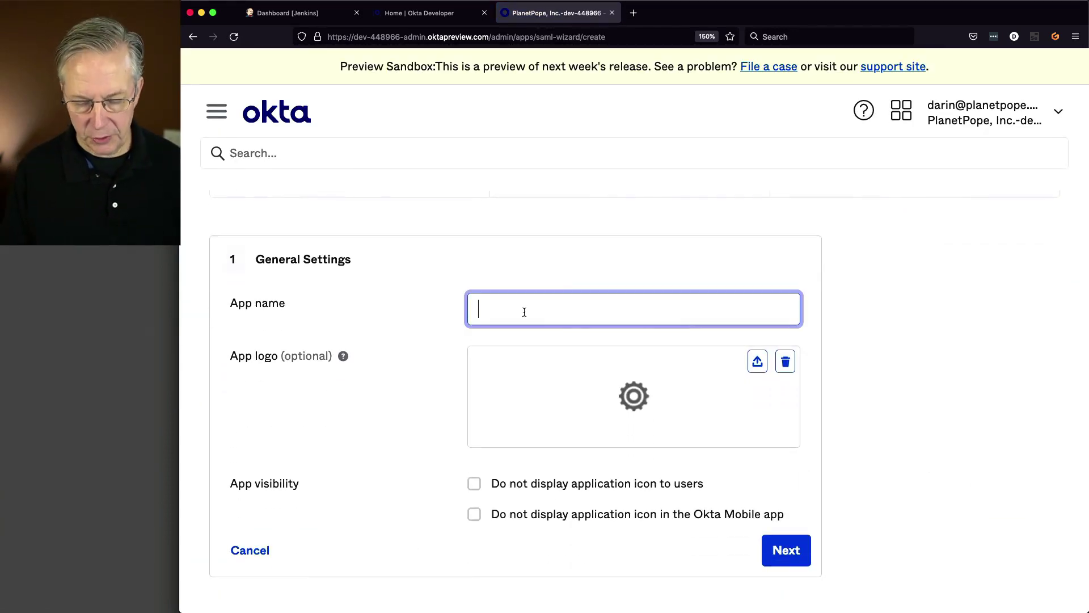
{"action": "type", "text": "Jenkins"}
{"action": "key", "text": "Tab"}
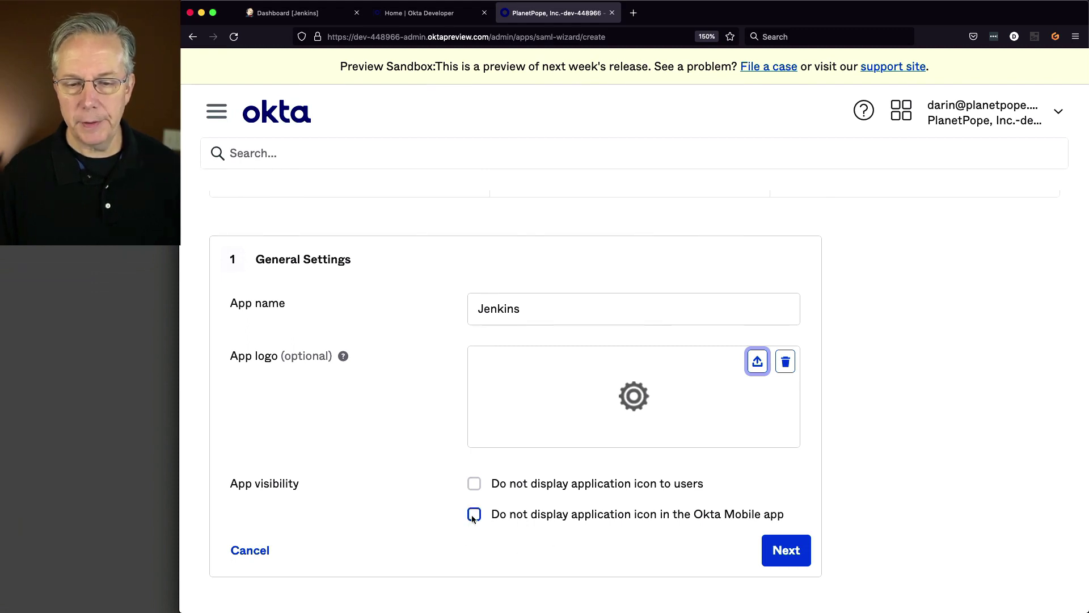
{"action": "left_click", "coordinate": [799, 559]}
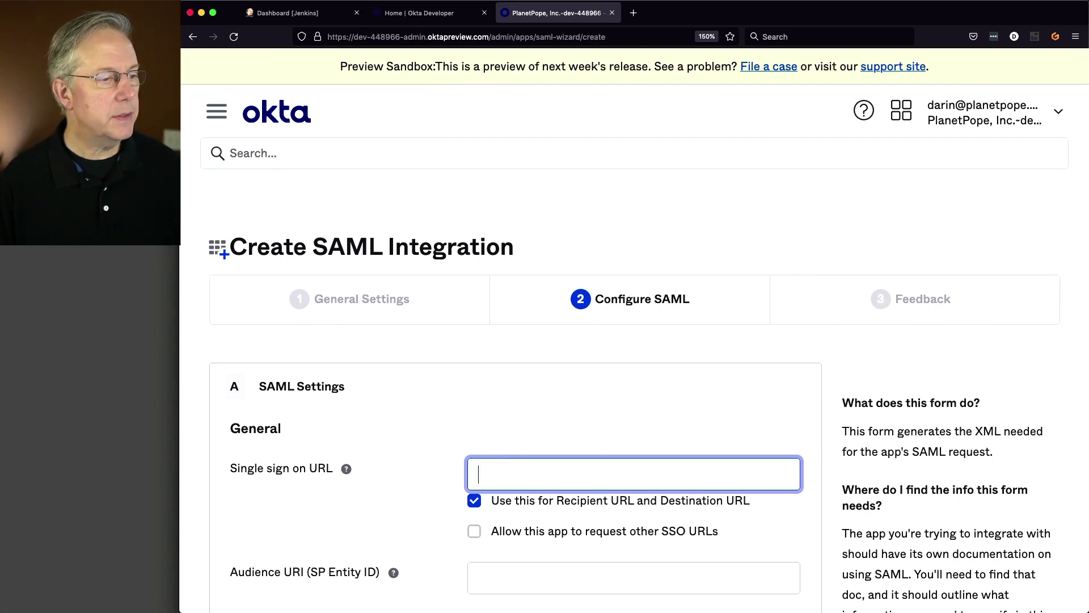
- Paste the Jenkins securityRealm/finishLogin URL into the Single sign on URL field
{"action": "key", "text": "super+Tab"}
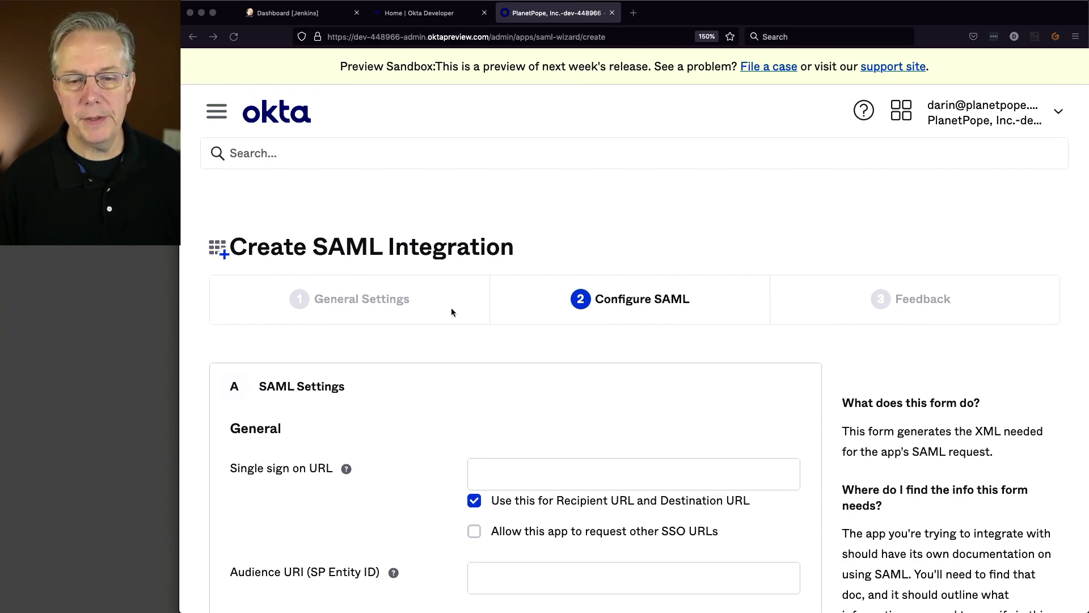
{"action": "left_click", "coordinate": [542, 487]}
{"action": "type", "text": "https://jenkins.planetpope.com/securityRealm/finishLogin"}
{"action": "key", "text": "Tab"}
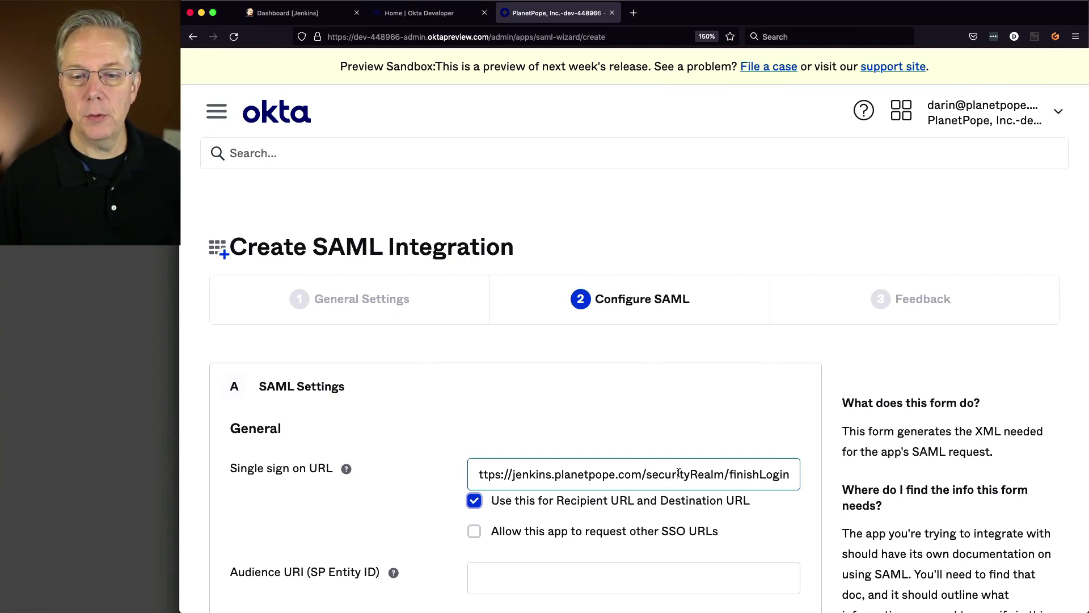
{"action": "left_click", "coordinate": [643, 475]}
{"action": "left_click_drag", "start_coordinate": [643, 474], "coordinate": [468, 476]}
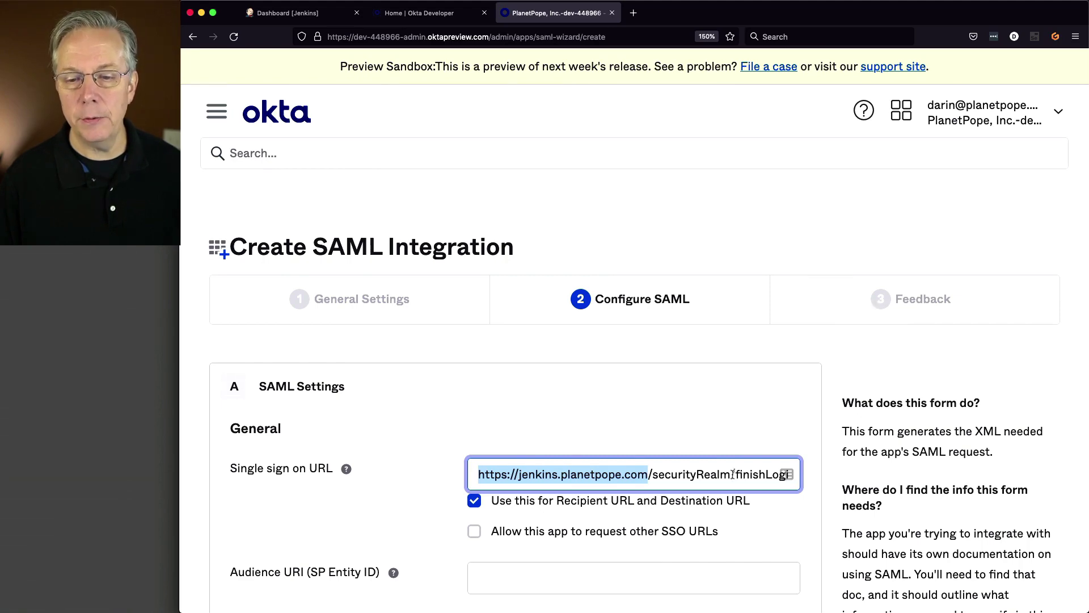
{"action": "left_click_drag", "start_coordinate": [698, 475], "coordinate": [773, 475]}
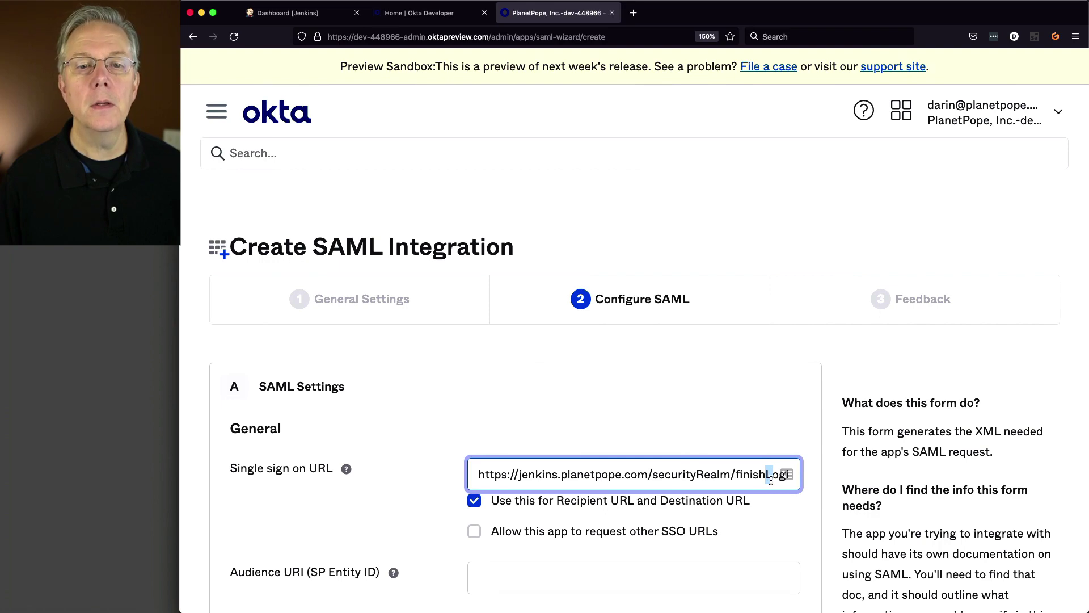
- Set the Audience URI (SP Entity ID) to jenkins-users
{"action": "scroll", "coordinate": [724, 464], "scroll_direction": "down", "scroll_amount": 3}
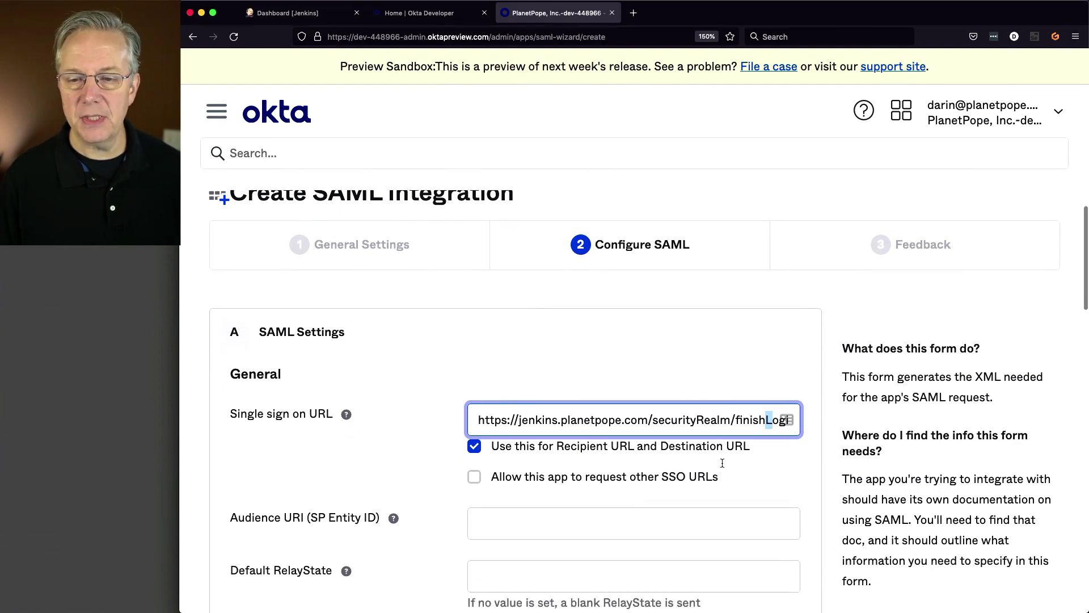
{"action": "scroll", "coordinate": [722, 463], "scroll_direction": "down", "scroll_amount": 9}
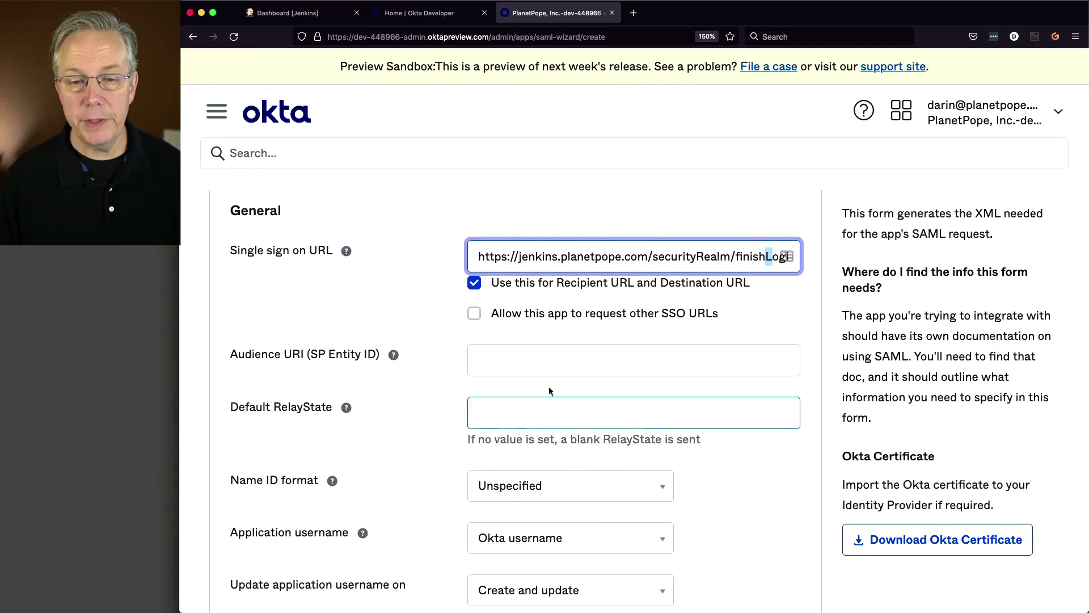
{"action": "left_click", "coordinate": [542, 366]}
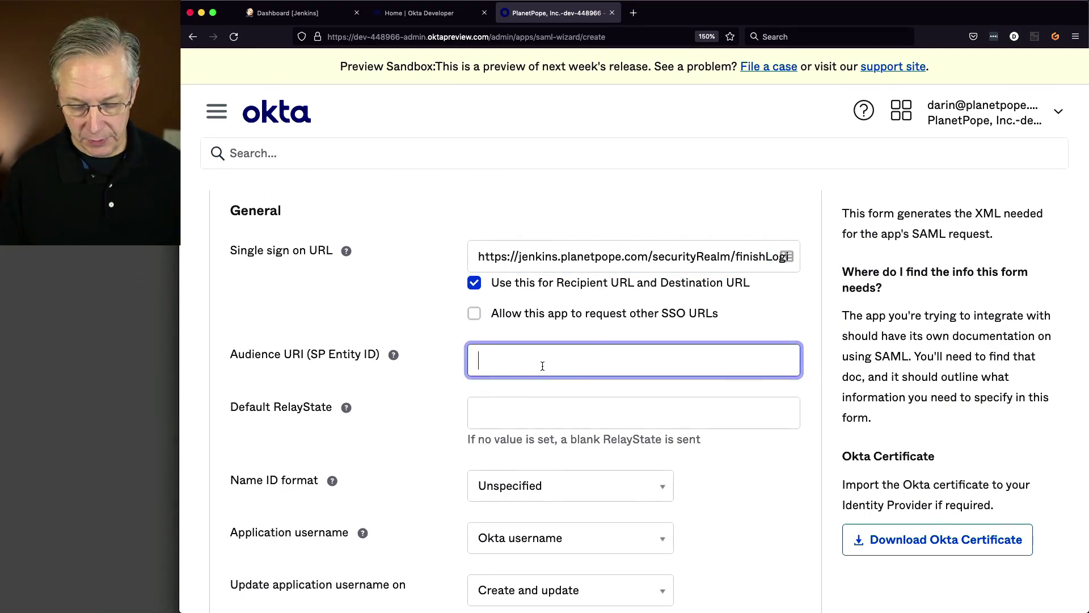
{"action": "type", "text": "jenkins"}
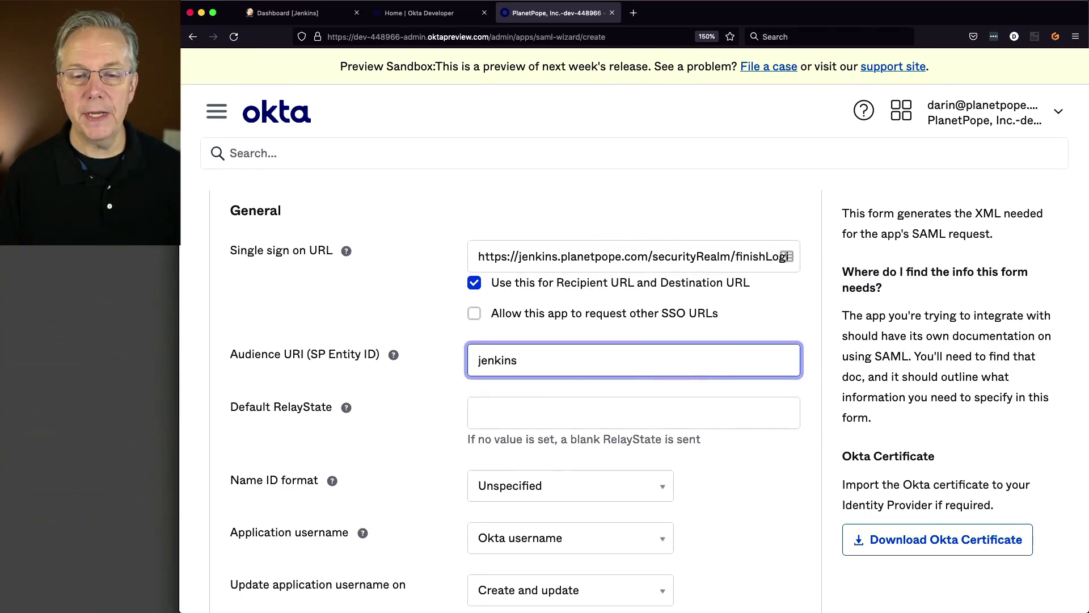
{"action": "type", "text": "-users"}
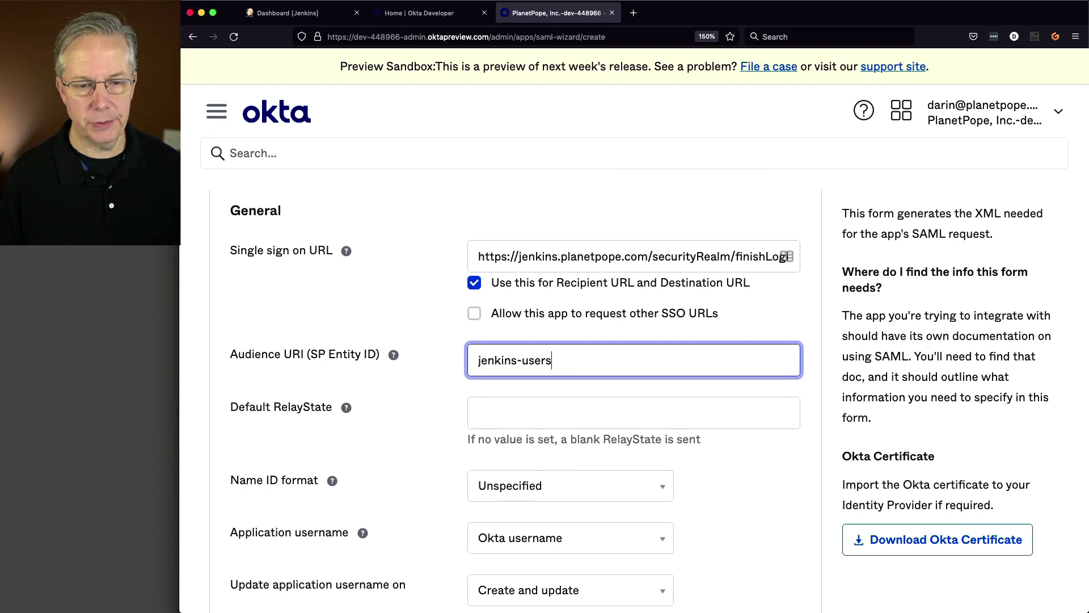
{"action": "scroll", "coordinate": [681, 445], "scroll_direction": "down", "scroll_amount": 3}
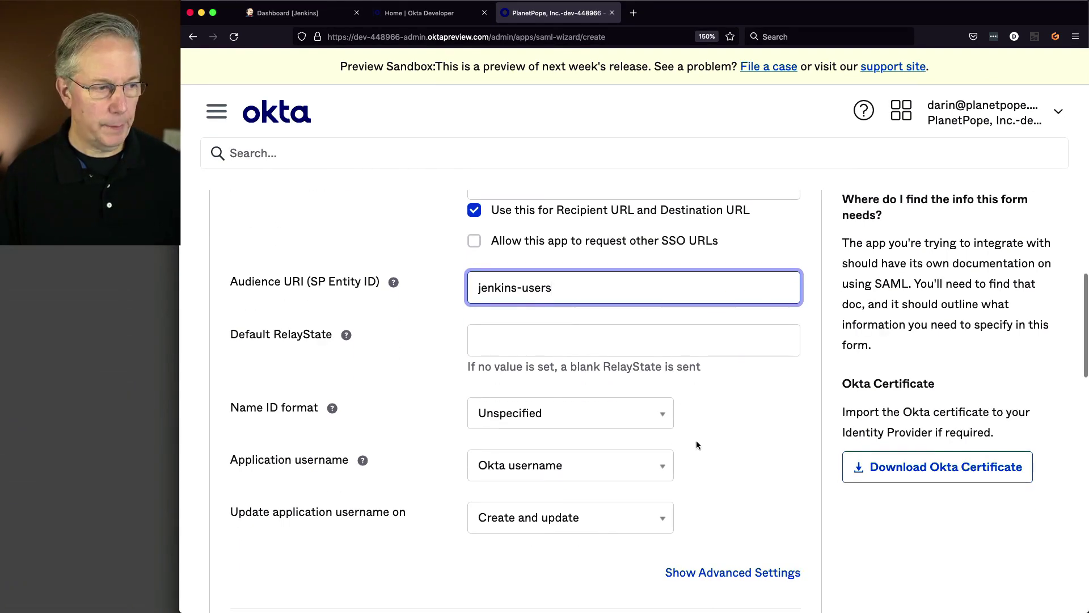
- Choose EmailAddress as Name ID format, keeping Application username as Okta username
{"action": "left_click", "coordinate": [644, 420]}
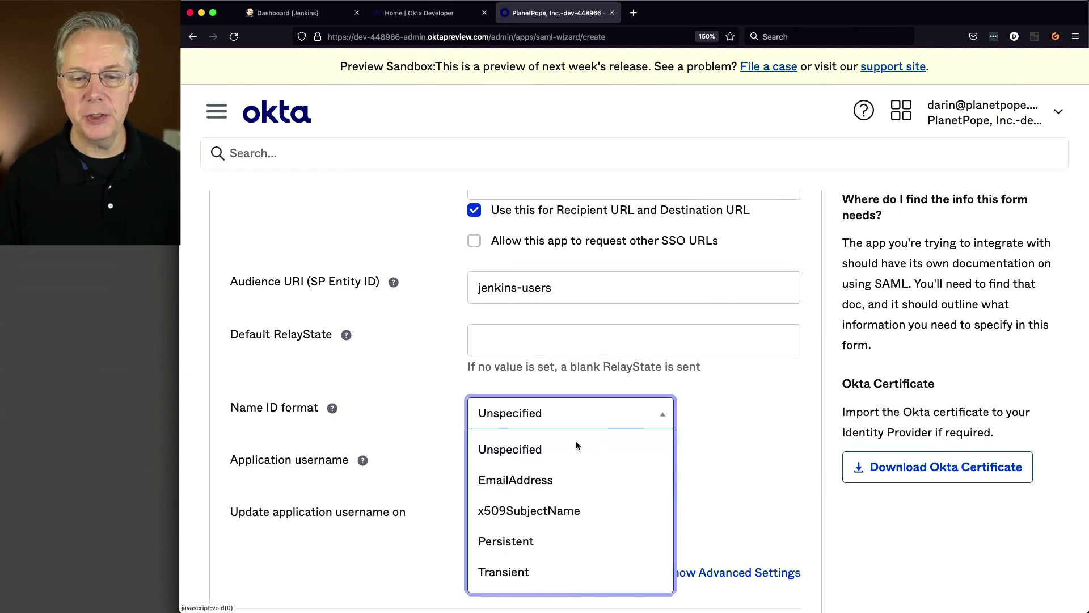
{"action": "left_click", "coordinate": [538, 481]}
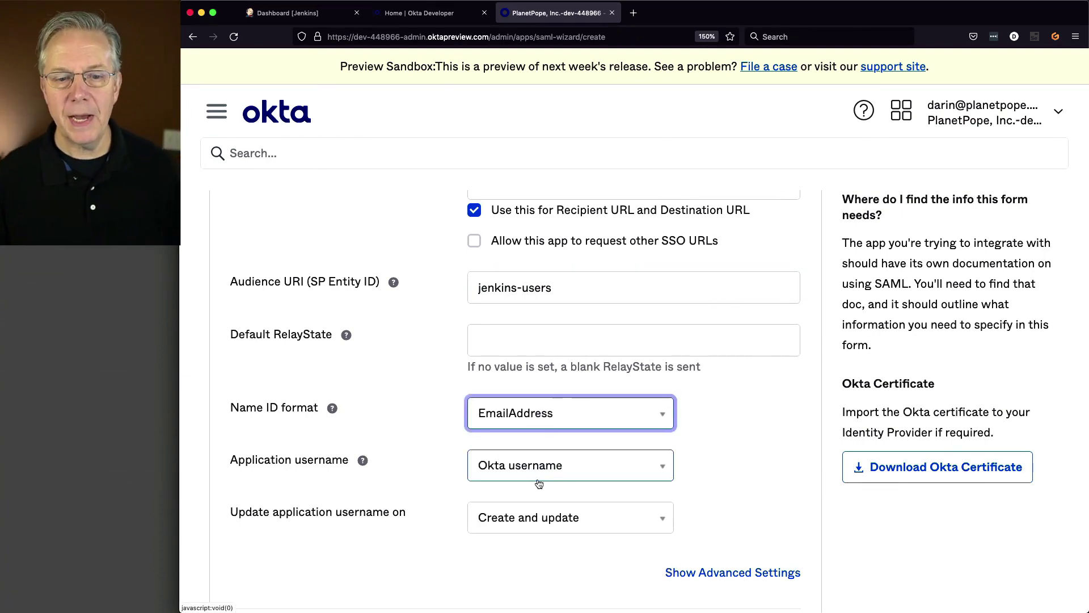
{"action": "left_click", "coordinate": [332, 409]}
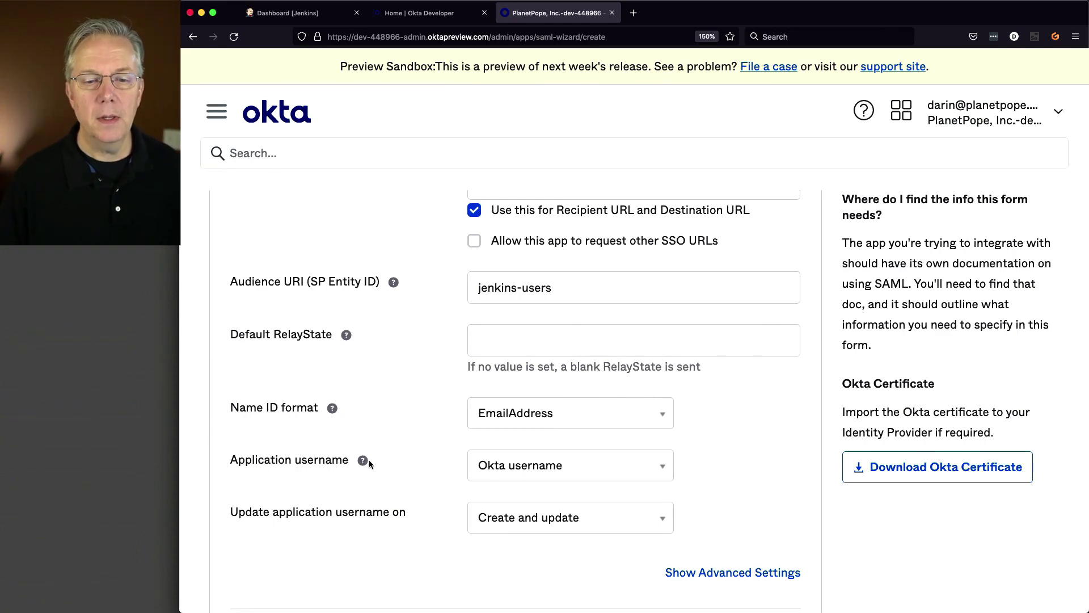
{"action": "left_click", "coordinate": [539, 476]}
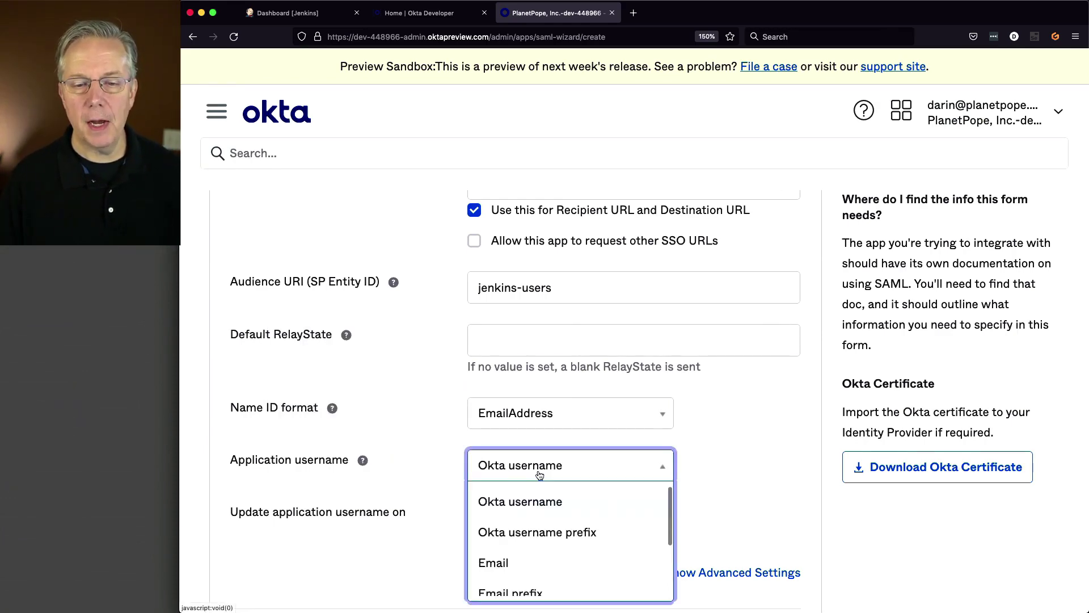
{"action": "left_click", "coordinate": [540, 476]}
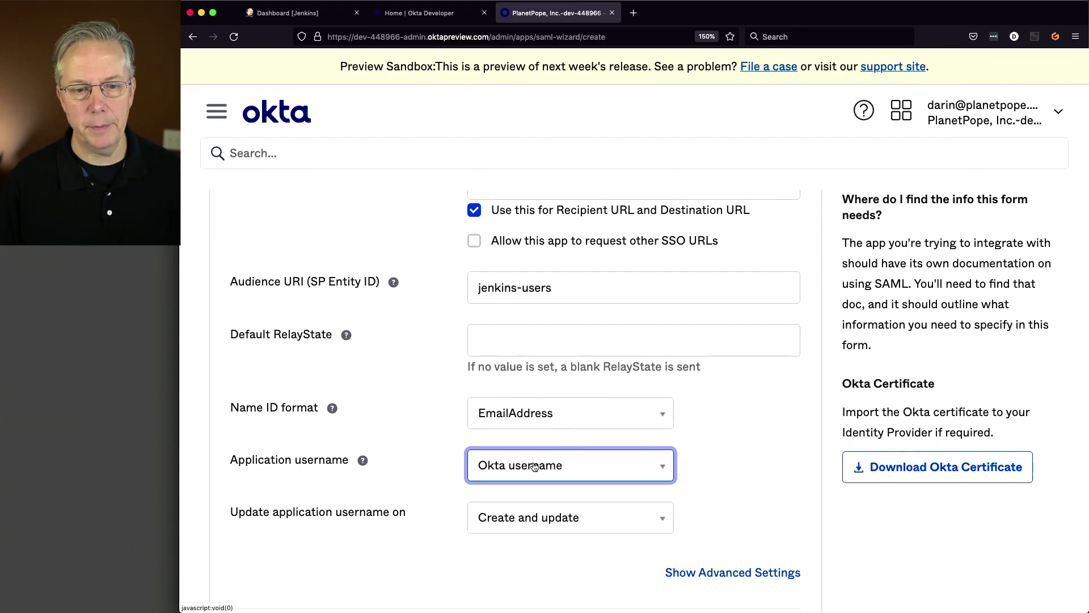
{"action": "scroll", "coordinate": [534, 466], "scroll_direction": "down", "scroll_amount": 2}
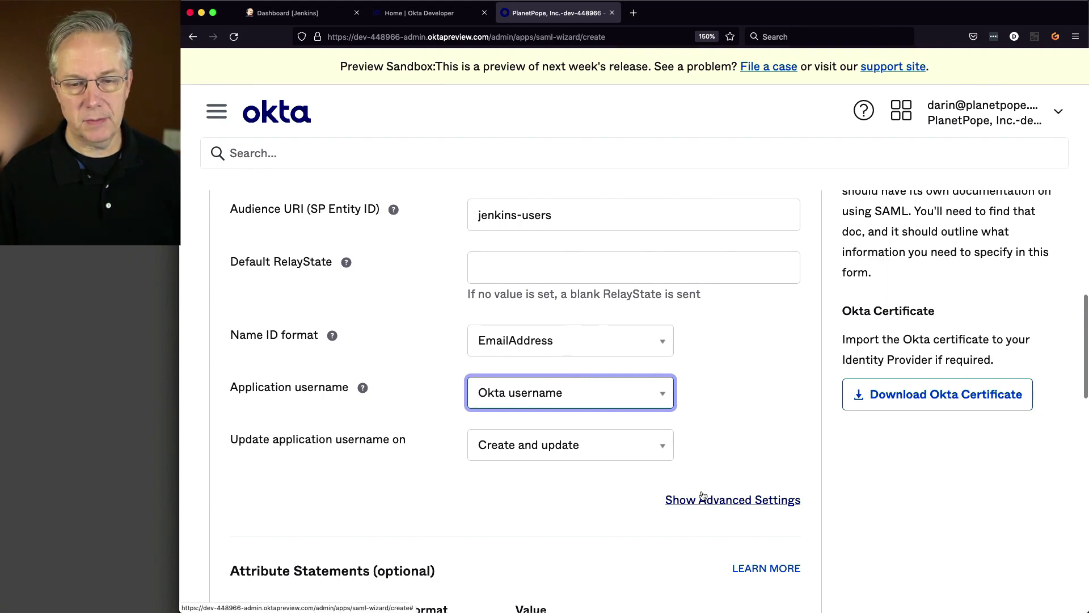
- Name the first attribute statement DisplayName and move to its empty Value field
{"action": "scroll", "coordinate": [619, 480], "scroll_direction": "down", "scroll_amount": 6}
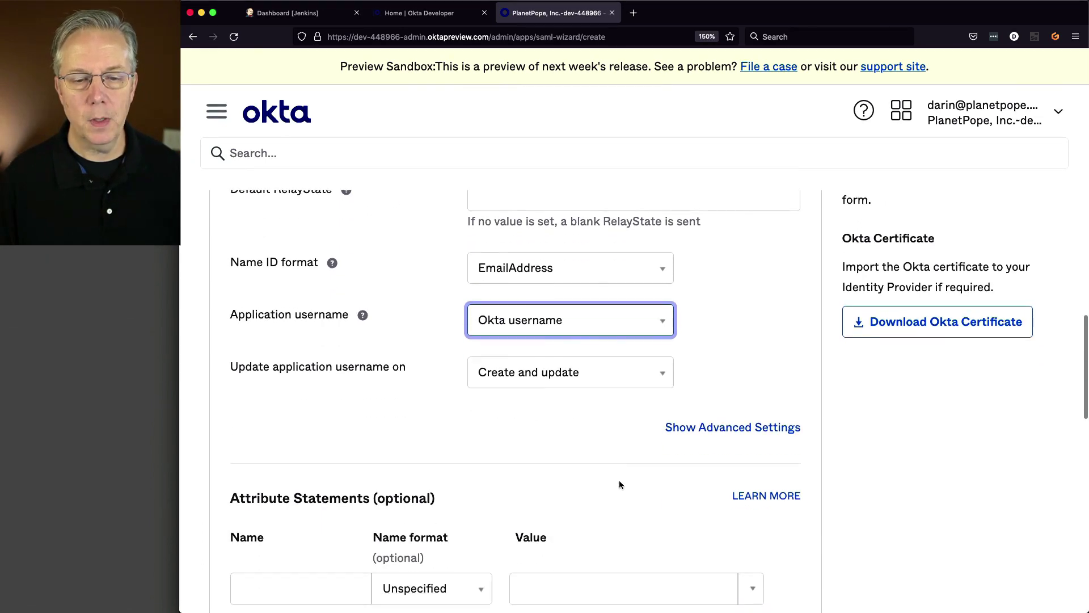
{"action": "scroll", "coordinate": [620, 481], "scroll_direction": "down", "scroll_amount": 1}
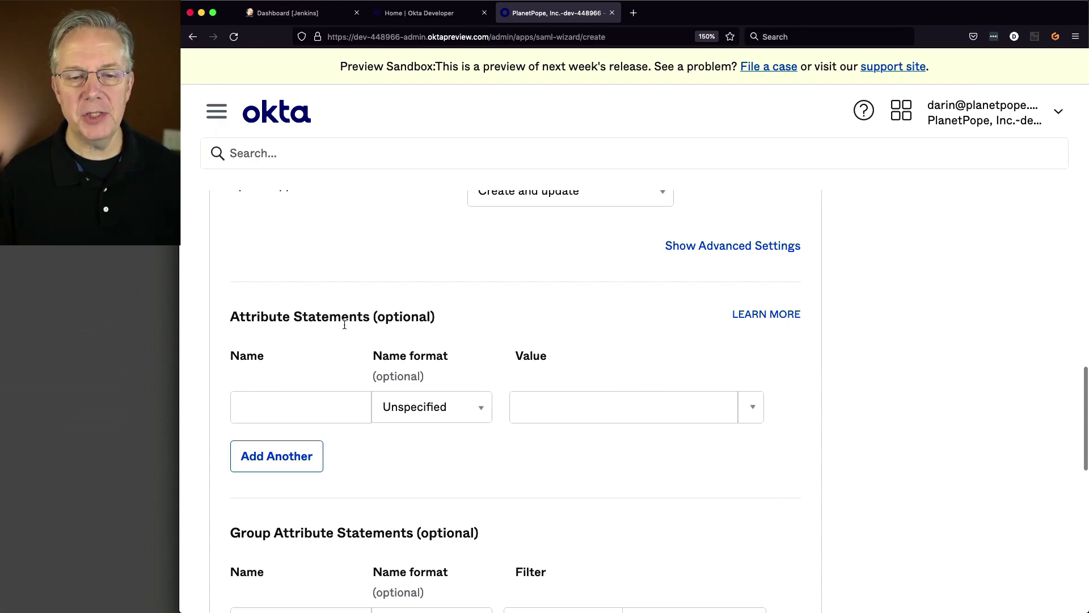
{"action": "left_click", "coordinate": [316, 411]}
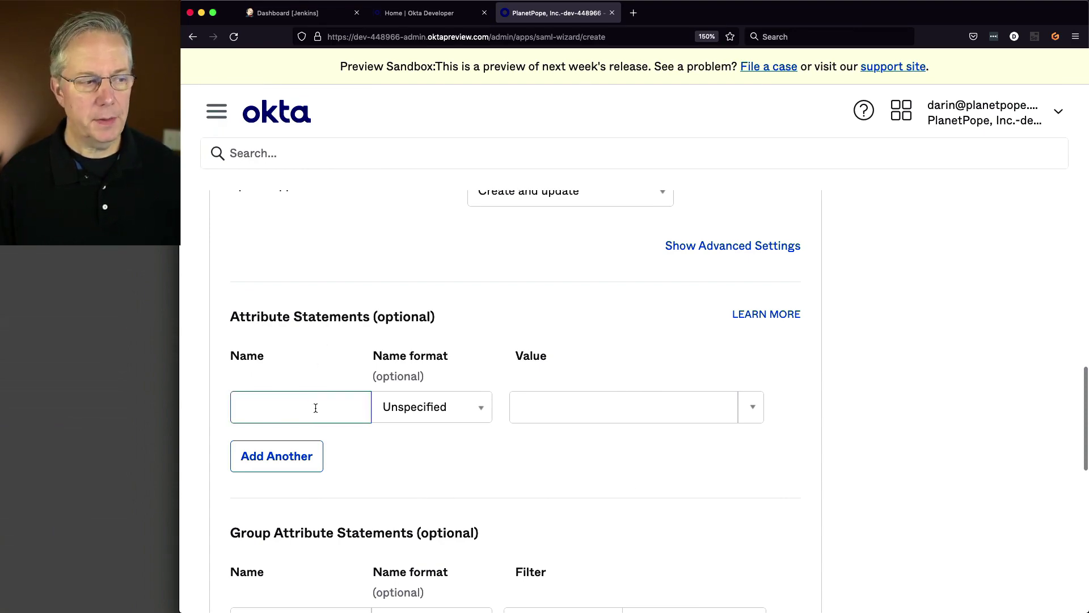
{"action": "type", "text": "Display"}
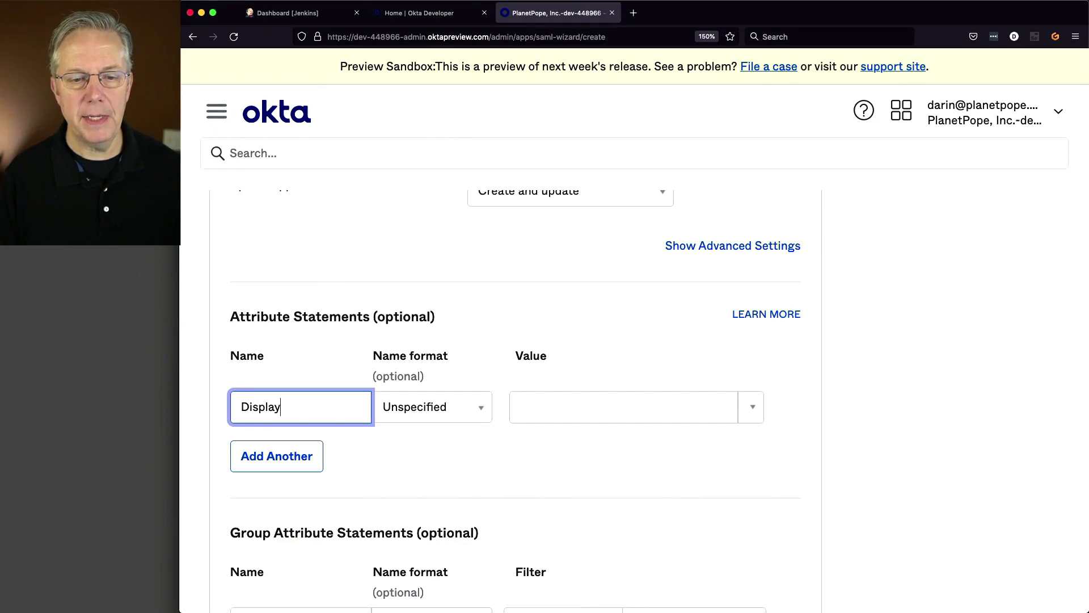
{"action": "type", "text": "Name"}
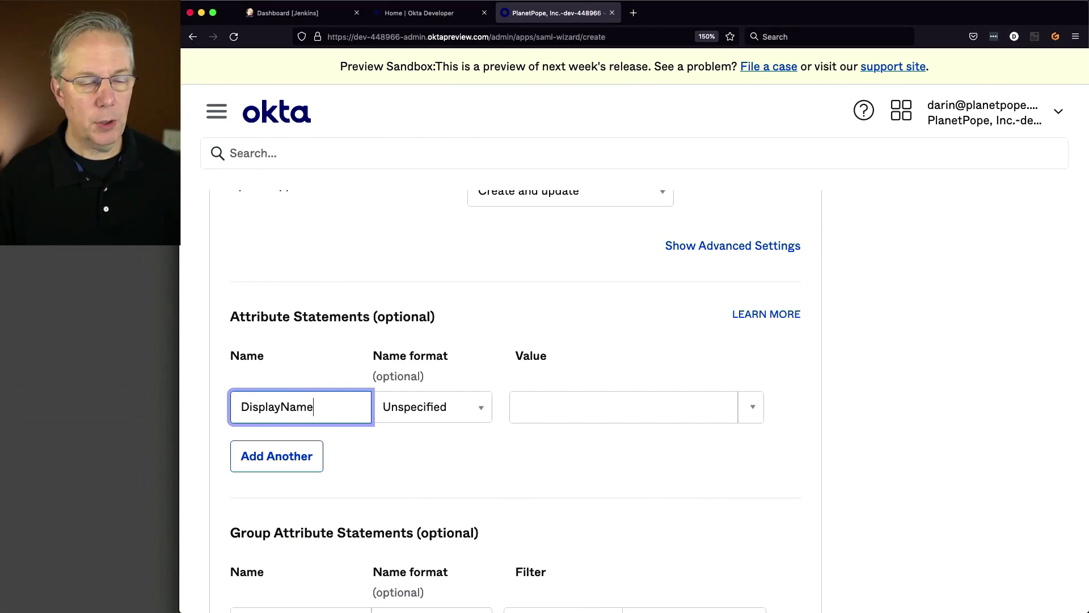
{"action": "key", "text": "Tab"}
{"action": "left_click", "coordinate": [554, 414]}
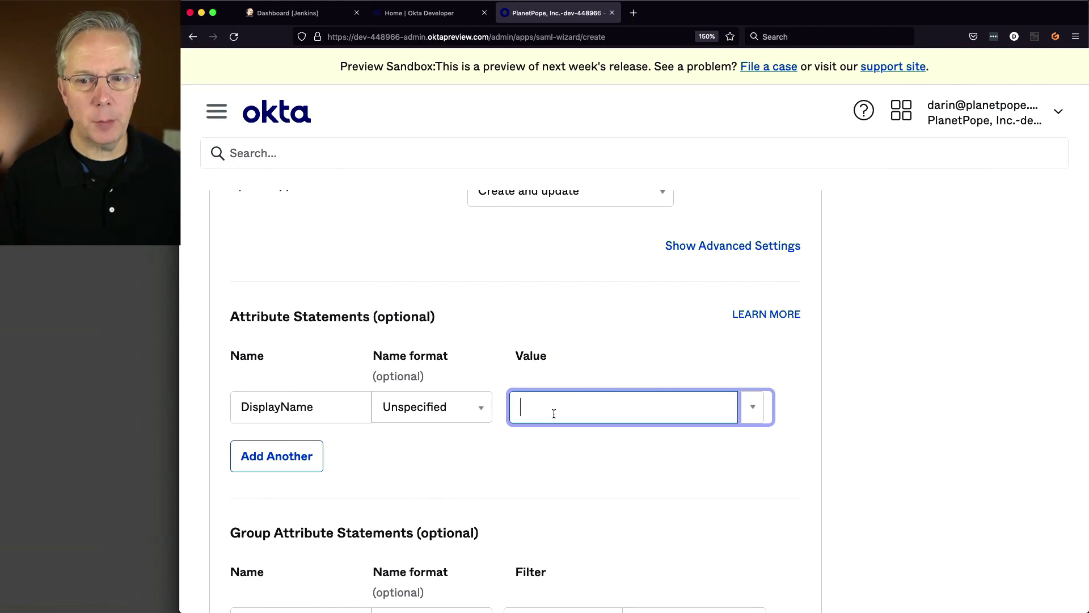
{"action": "right_click", "coordinate": [752, 315]}
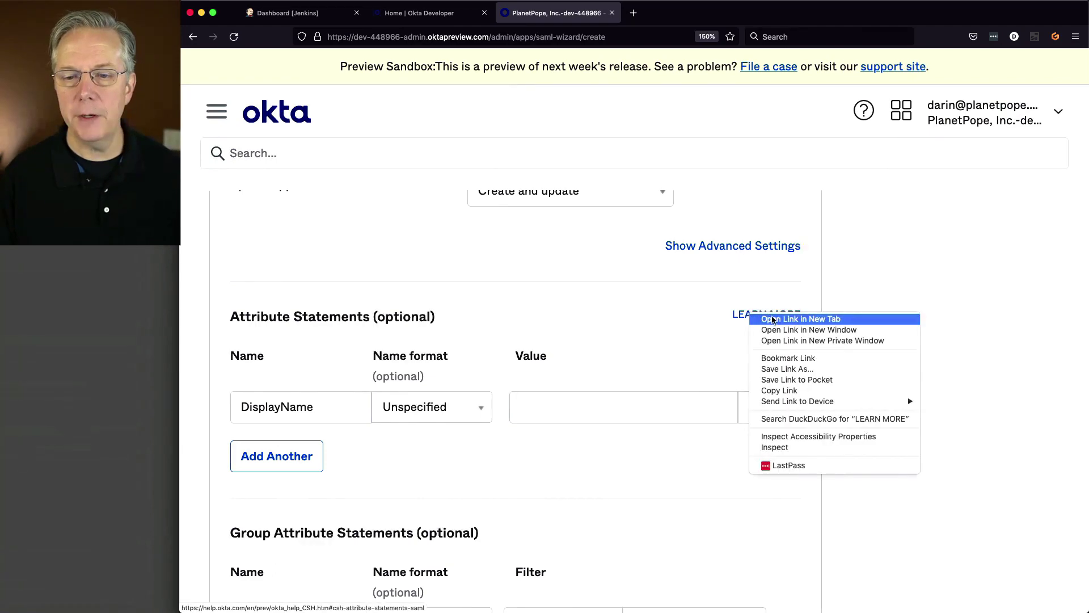
- Open the attribute statements help and Okta Expression Language docs in new tabs, then return to the SAML form
{"action": "left_click", "coordinate": [794, 319]}
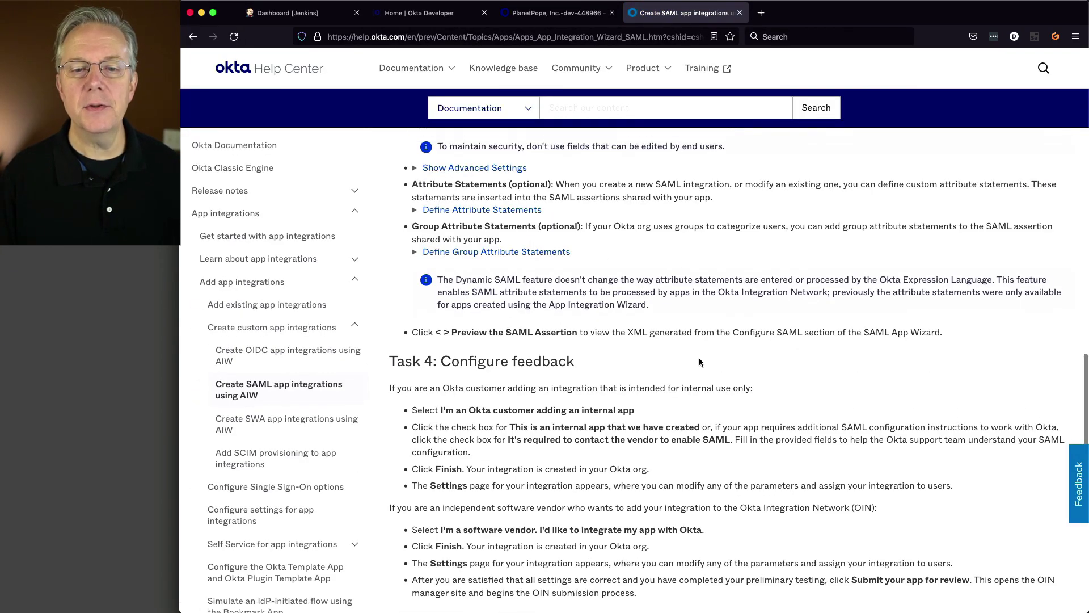
{"action": "left_click", "coordinate": [525, 211]}
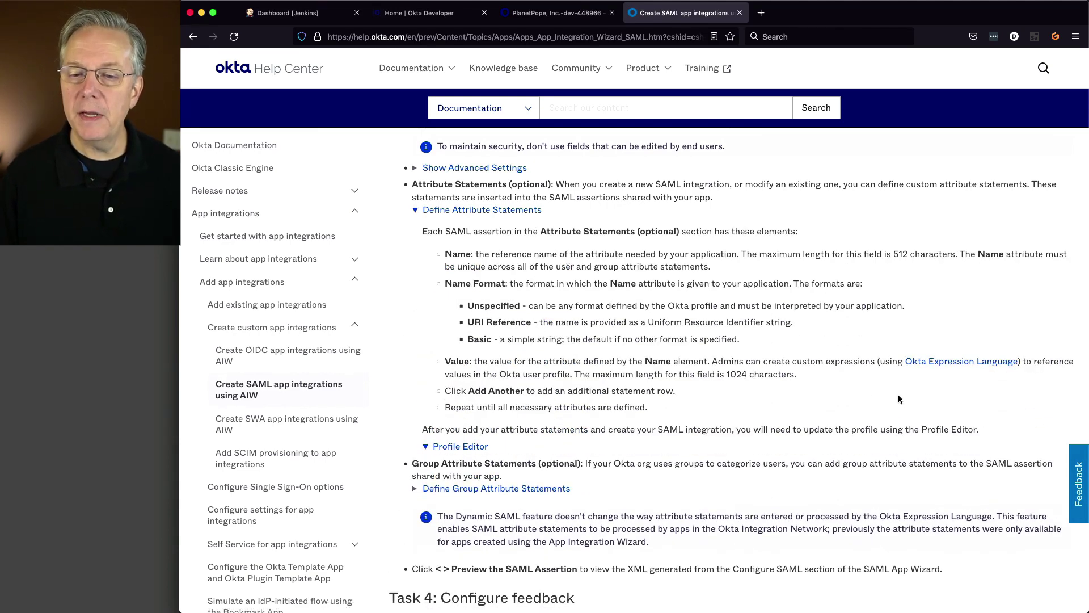
{"action": "right_click", "coordinate": [945, 362]}
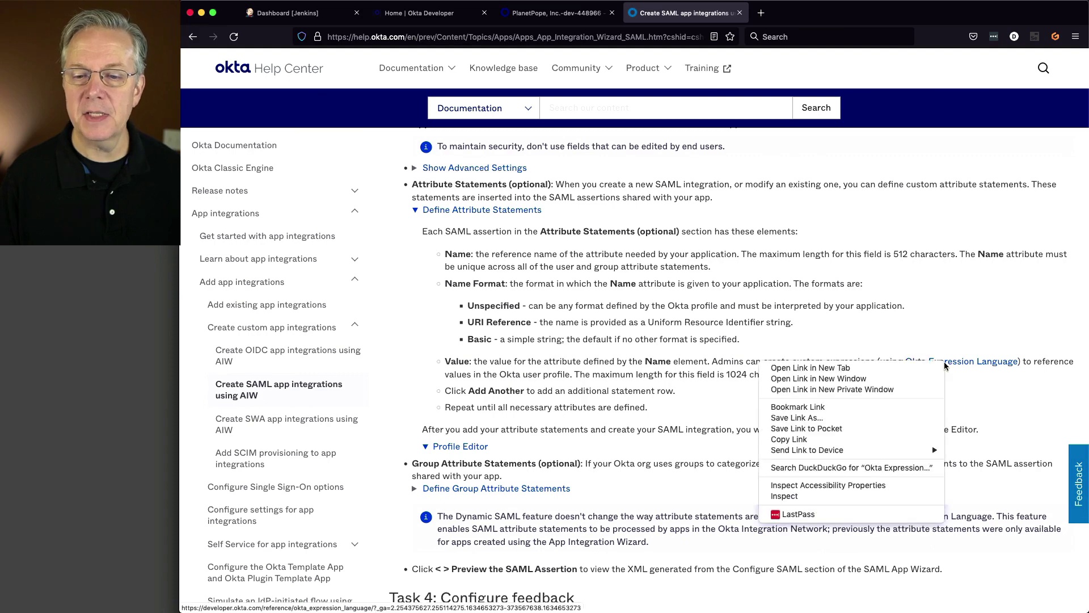
{"action": "left_click", "coordinate": [899, 370]}
{"action": "left_click", "coordinate": [806, 13]}
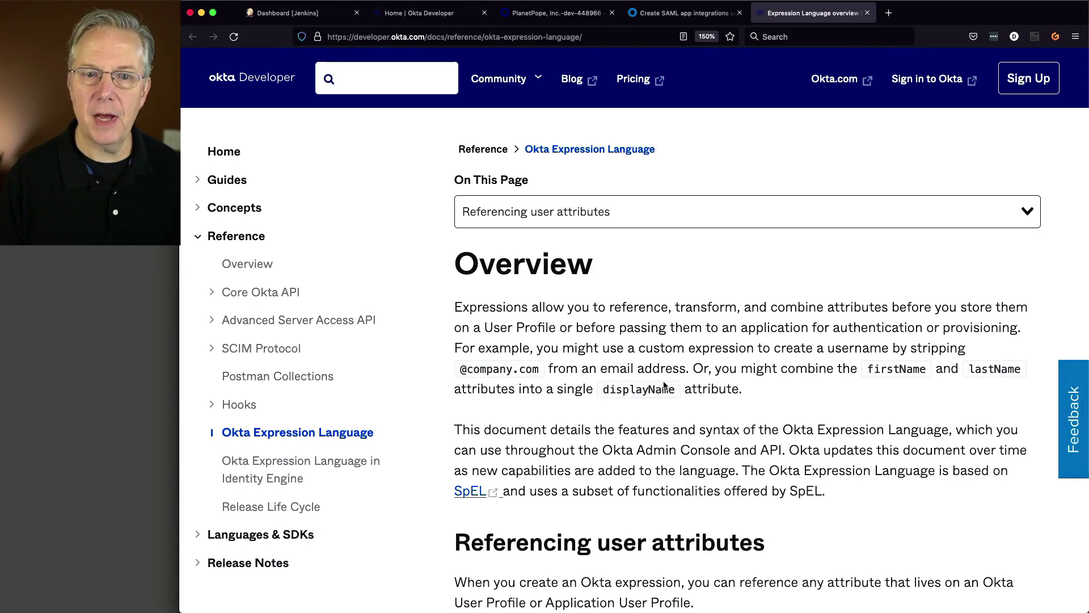
{"action": "left_click", "coordinate": [556, 14]}
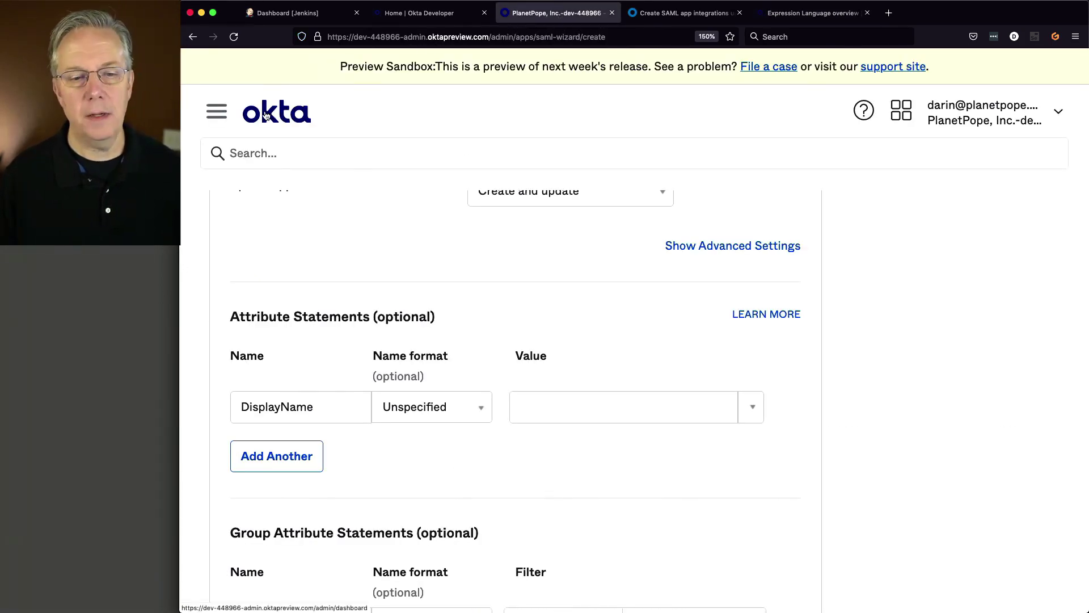
- Open Directory > People in a new tab and view the admin user's profile attributes
{"action": "right_click", "coordinate": [213, 114]}
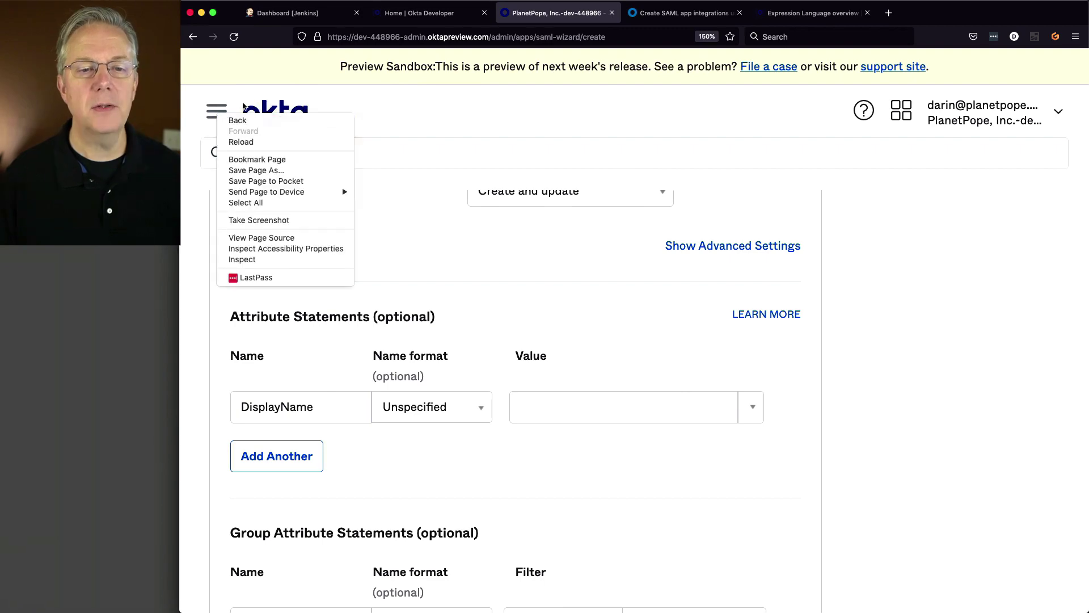
{"action": "key", "text": "Escape"}
{"action": "left_click", "coordinate": [226, 113]}
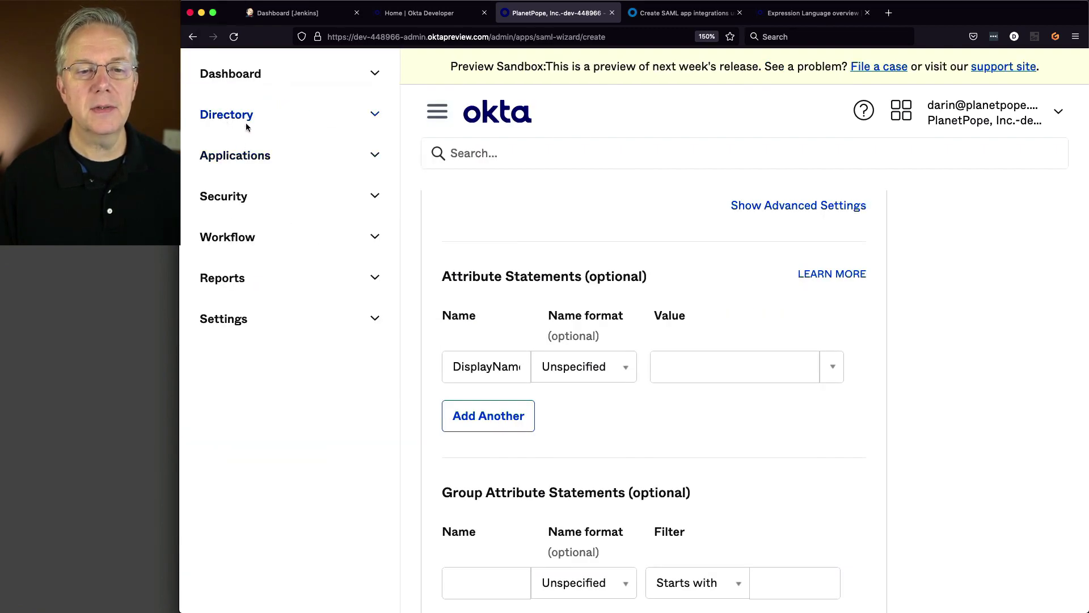
{"action": "left_click", "coordinate": [246, 123]}
{"action": "right_click", "coordinate": [237, 149]}
{"action": "left_click", "coordinate": [246, 154]}
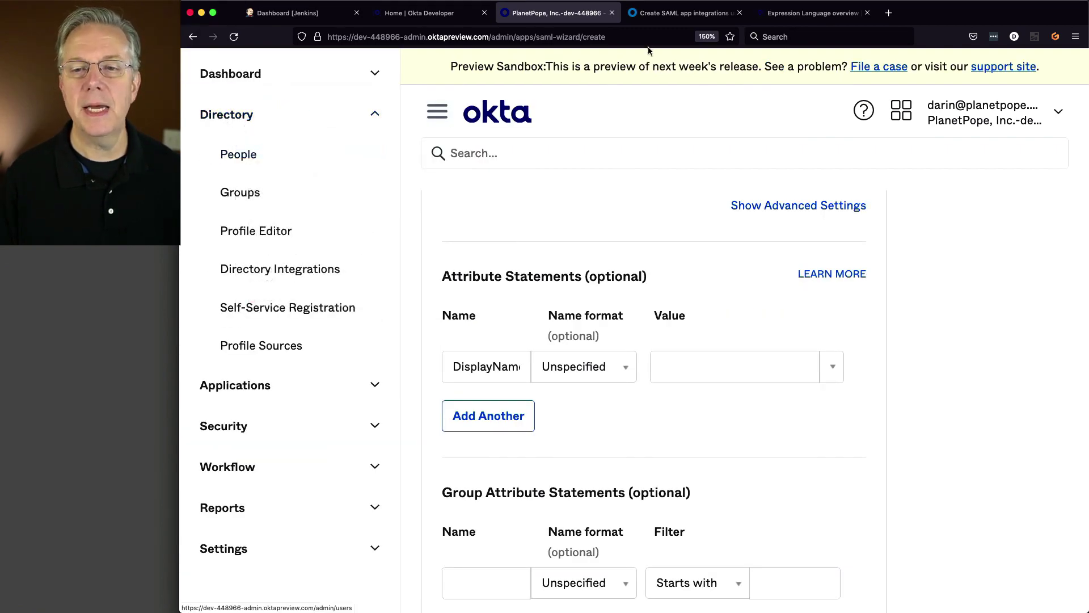
{"action": "left_click", "coordinate": [660, 17]}
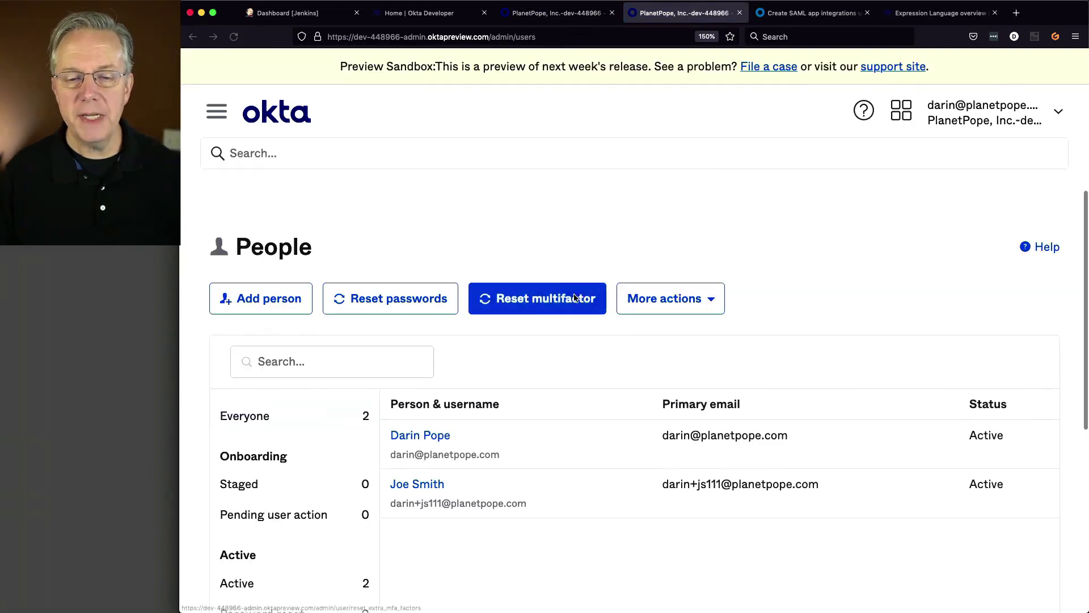
{"action": "left_click", "coordinate": [420, 435]}
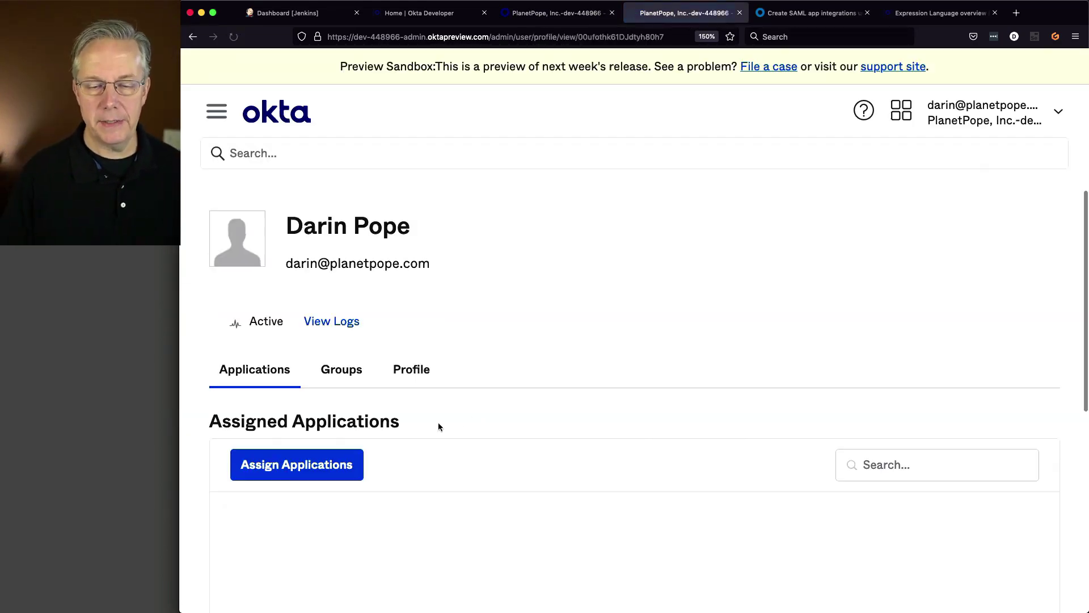
{"action": "scroll", "coordinate": [485, 403], "scroll_direction": "down", "scroll_amount": 3}
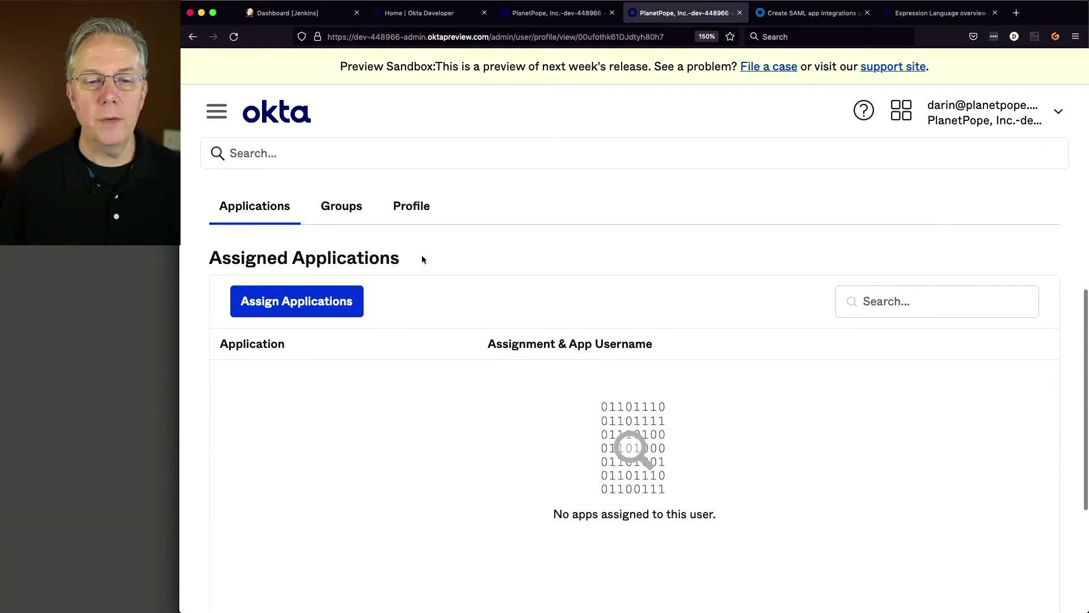
{"action": "left_click", "coordinate": [414, 206]}
- Edit the profile, clear the Display name attribute, and save it
{"action": "scroll", "coordinate": [522, 390], "scroll_direction": "down", "scroll_amount": 3}
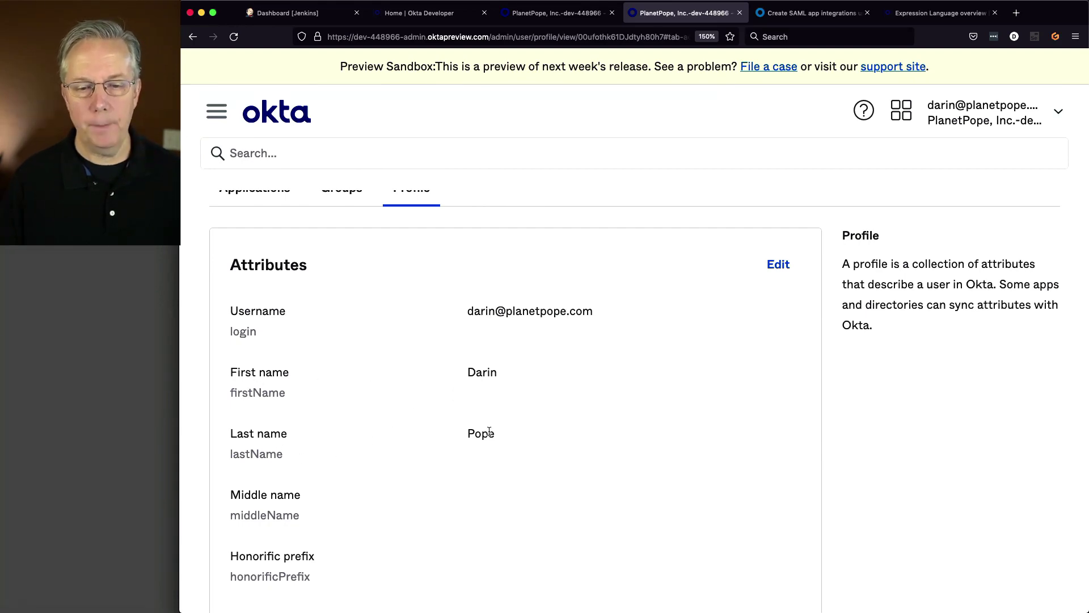
{"action": "scroll", "coordinate": [501, 426], "scroll_direction": "down", "scroll_amount": 5}
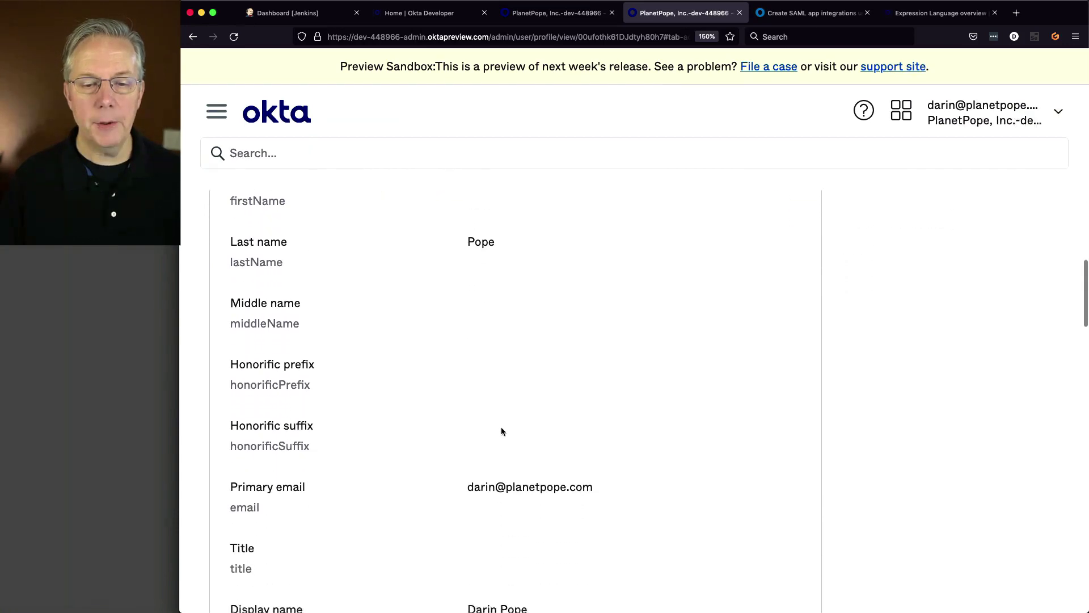
{"action": "scroll", "coordinate": [502, 427], "scroll_direction": "down", "scroll_amount": 3}
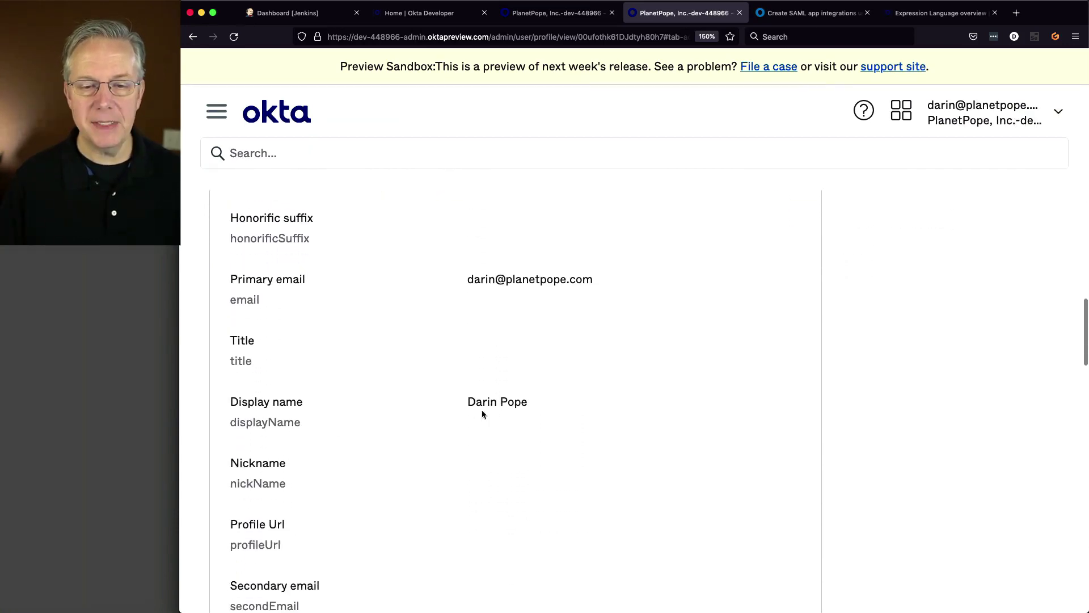
{"action": "scroll", "coordinate": [531, 420], "scroll_direction": "up", "scroll_amount": 10}
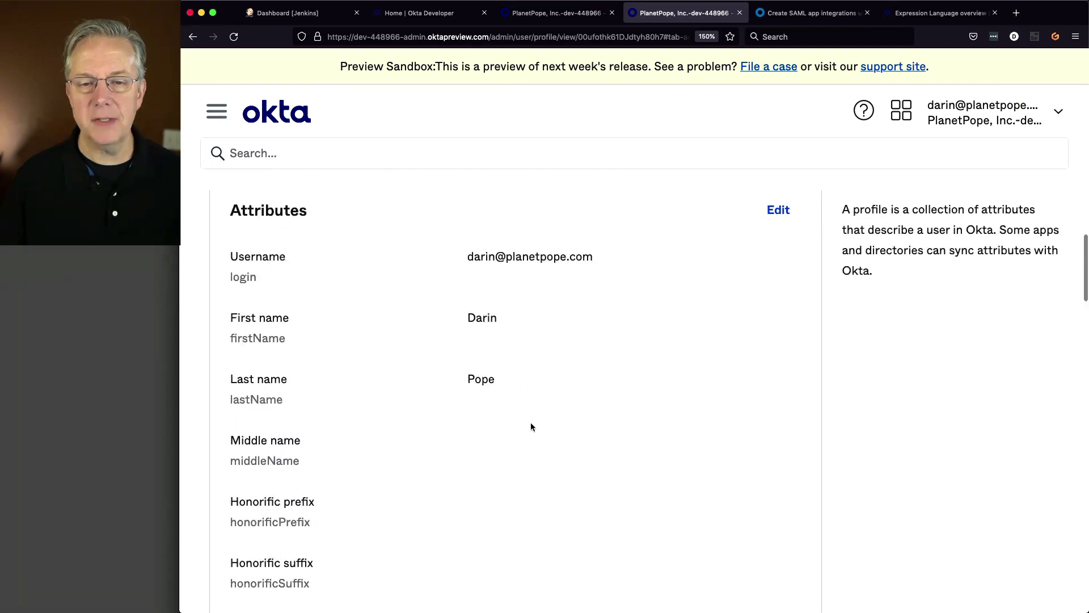
{"action": "left_click", "coordinate": [773, 410]}
{"action": "scroll", "coordinate": [629, 420], "scroll_direction": "down", "scroll_amount": 10}
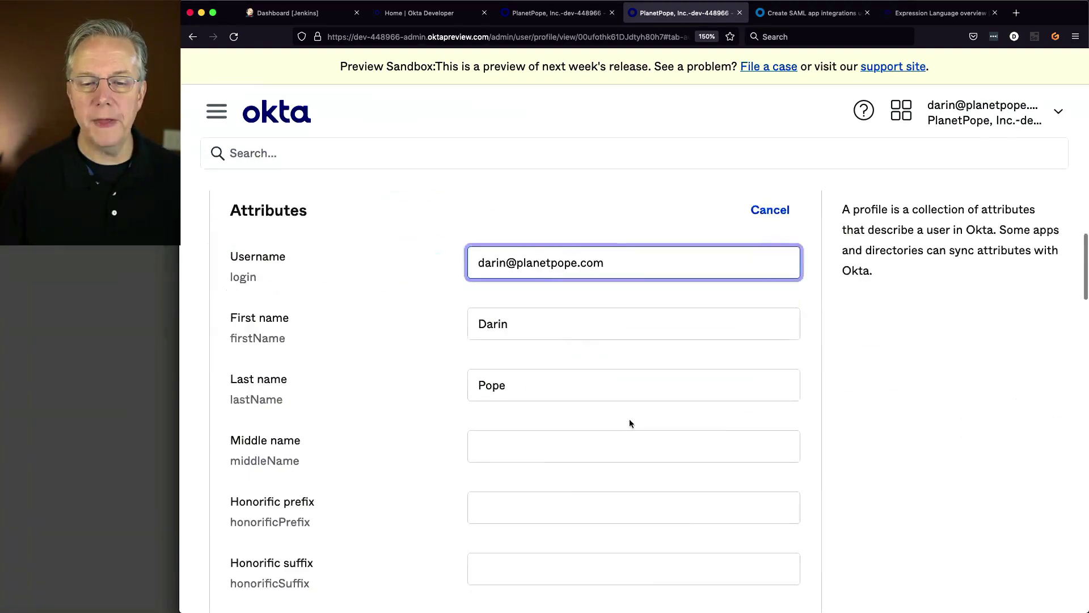
{"action": "left_click_drag", "start_coordinate": [590, 406], "coordinate": [414, 390]}
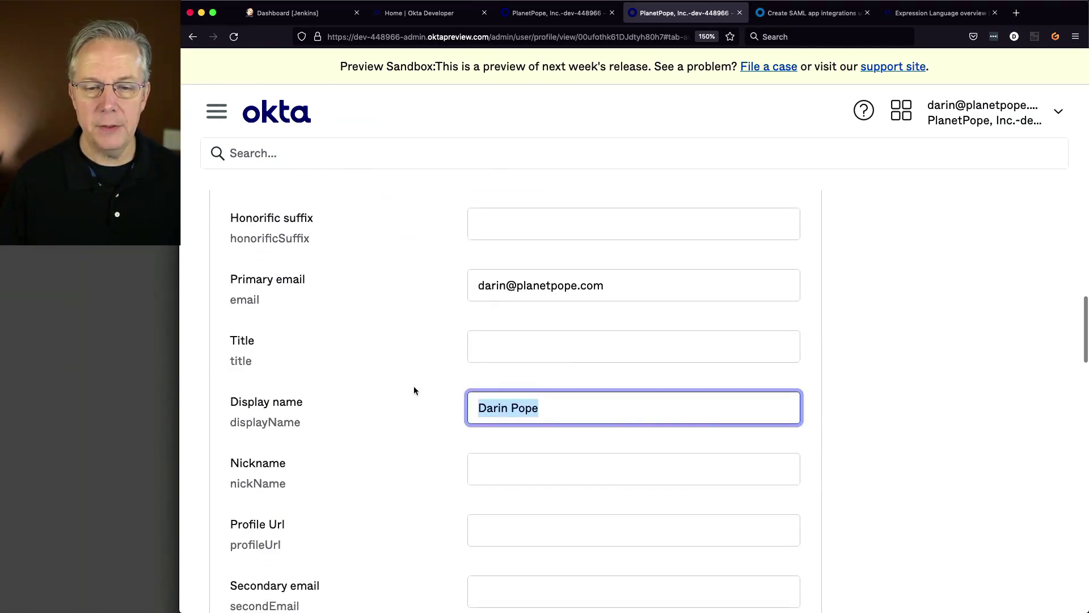
{"action": "key", "text": "BackSpace"}
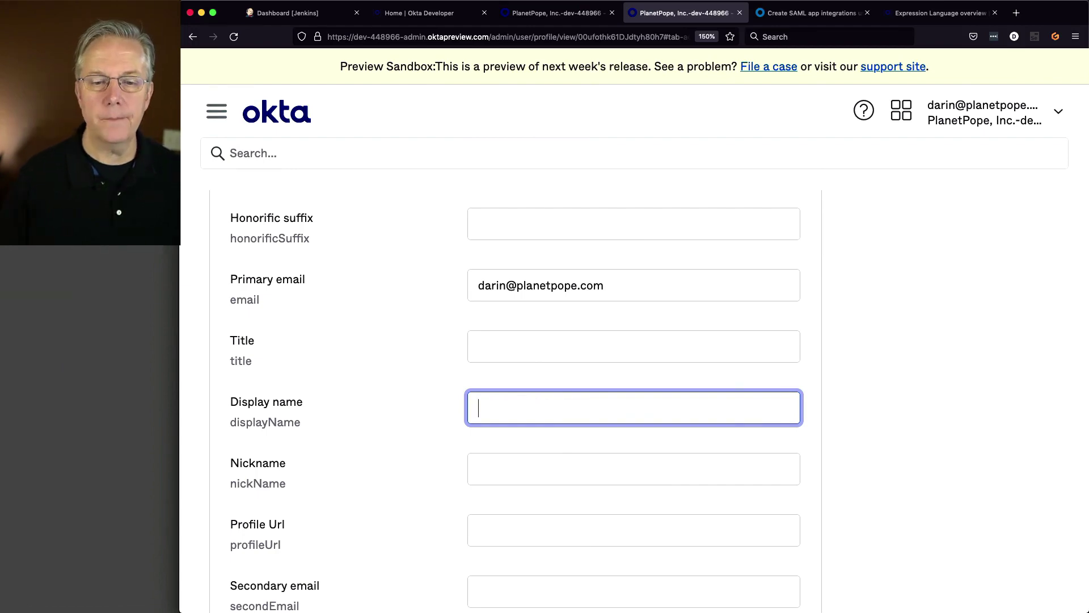
{"action": "key", "text": "Tab"}
{"action": "scroll", "coordinate": [447, 381], "scroll_direction": "down", "scroll_amount": 20}
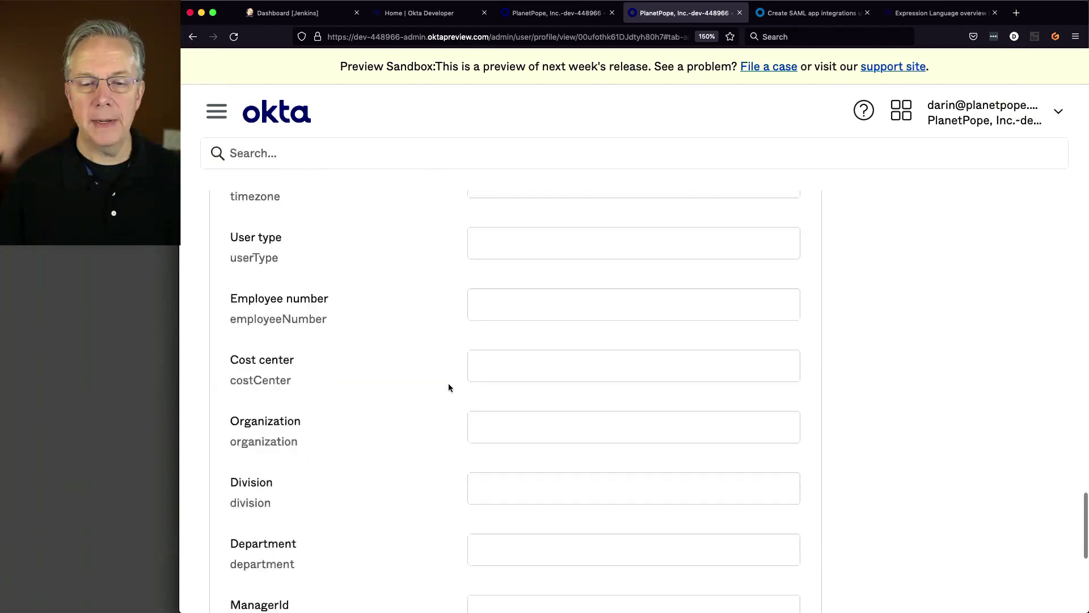
{"action": "scroll", "coordinate": [448, 383], "scroll_direction": "down", "scroll_amount": 5}
{"action": "left_click", "coordinate": [705, 437]}
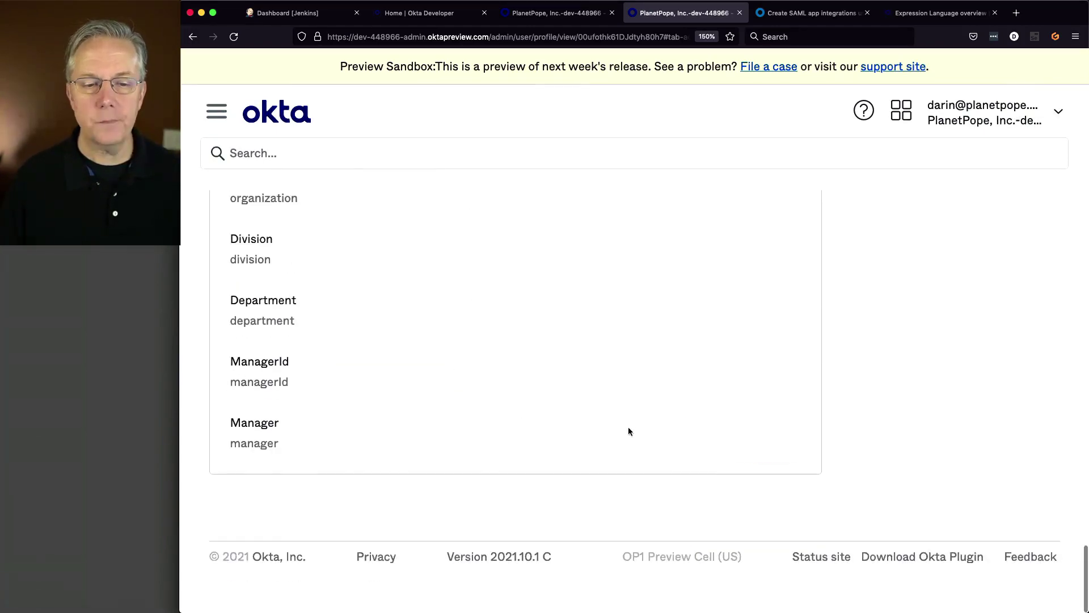
- Review the saved profile and select the first part of the username
{"action": "scroll", "coordinate": [509, 400], "scroll_direction": "up", "scroll_amount": 15}
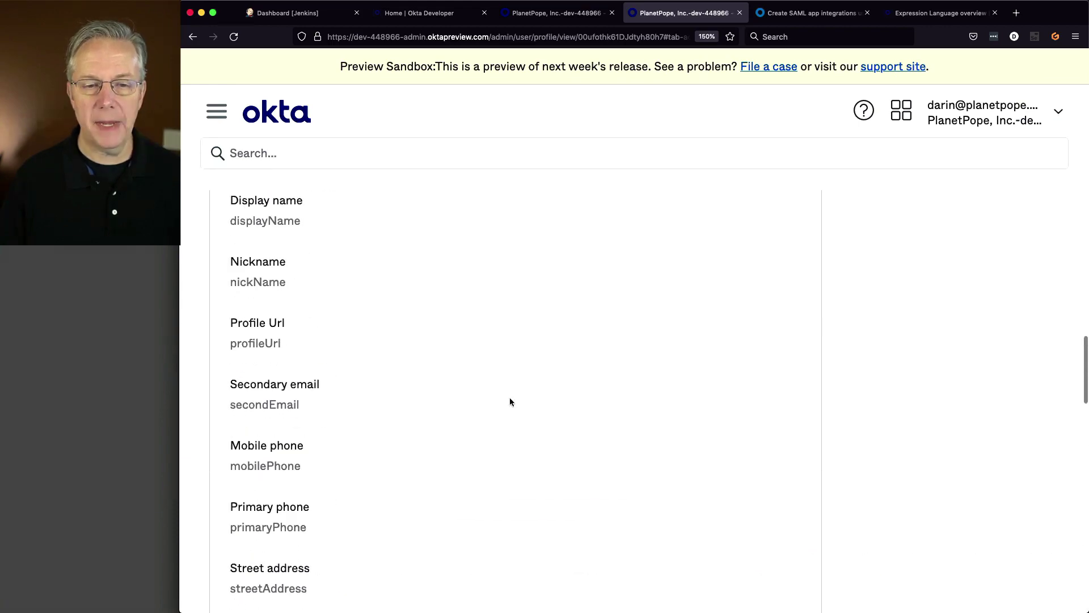
{"action": "scroll", "coordinate": [509, 401], "scroll_direction": "up", "scroll_amount": 12}
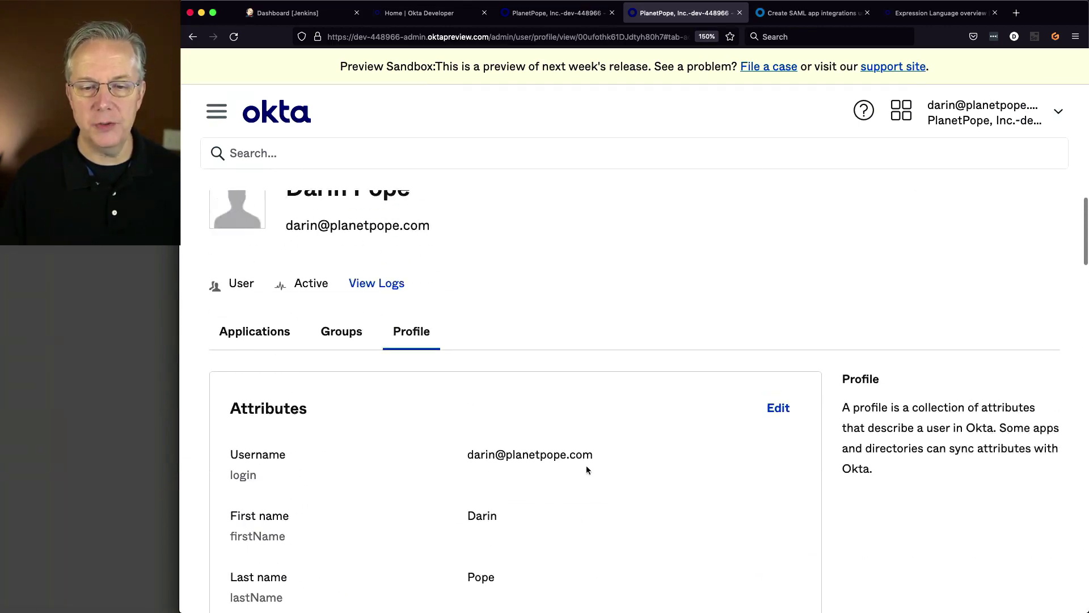
{"action": "scroll", "coordinate": [587, 470], "scroll_direction": "down", "scroll_amount": 4}
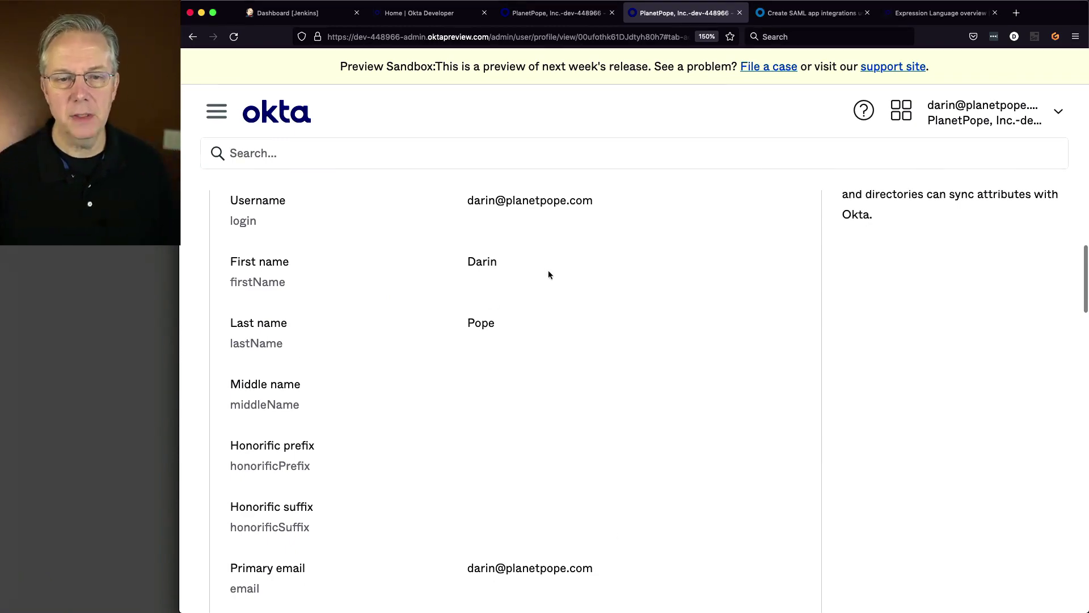
{"action": "left_click_drag", "start_coordinate": [467, 202], "coordinate": [596, 202]}
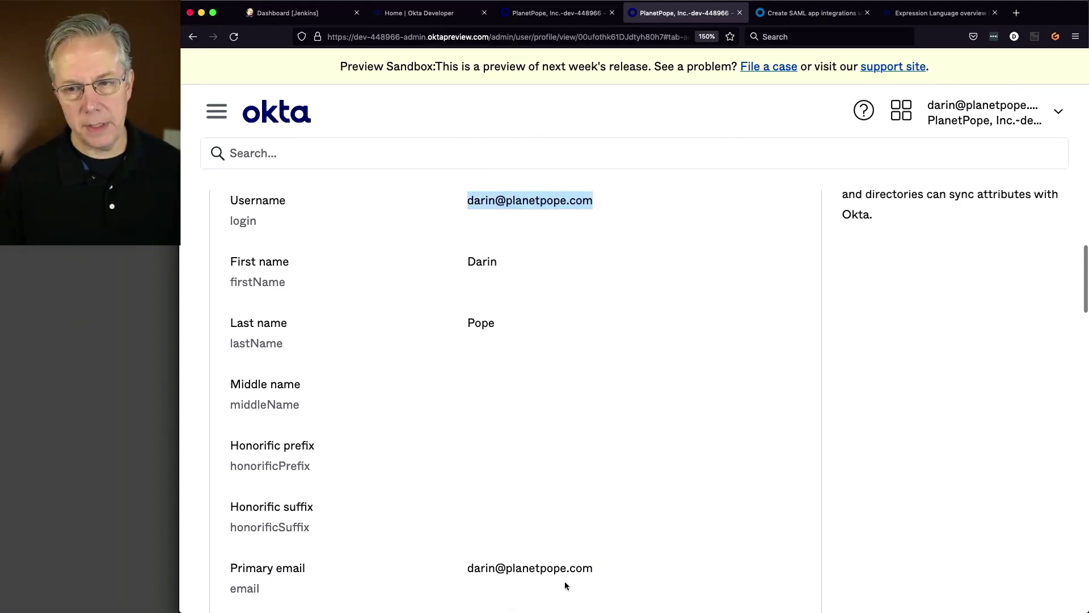
{"action": "scroll", "coordinate": [539, 359], "scroll_direction": "down", "scroll_amount": 5}
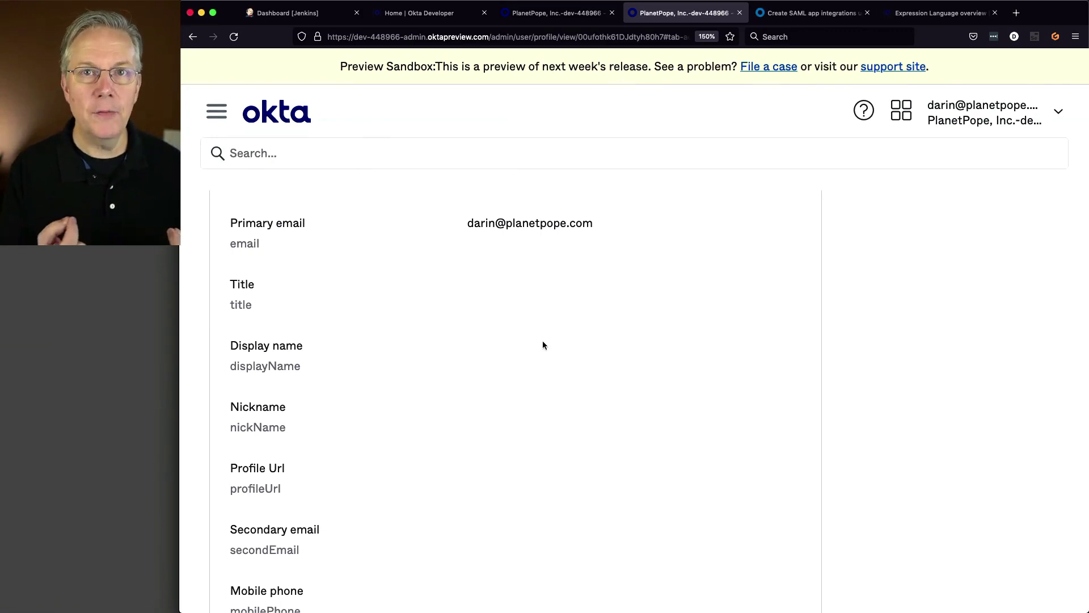
- In the SAML wizard, collapse the sidebar, select the DisplayName Value field, then check the Expression Language reference
{"action": "left_click", "coordinate": [537, 16]}
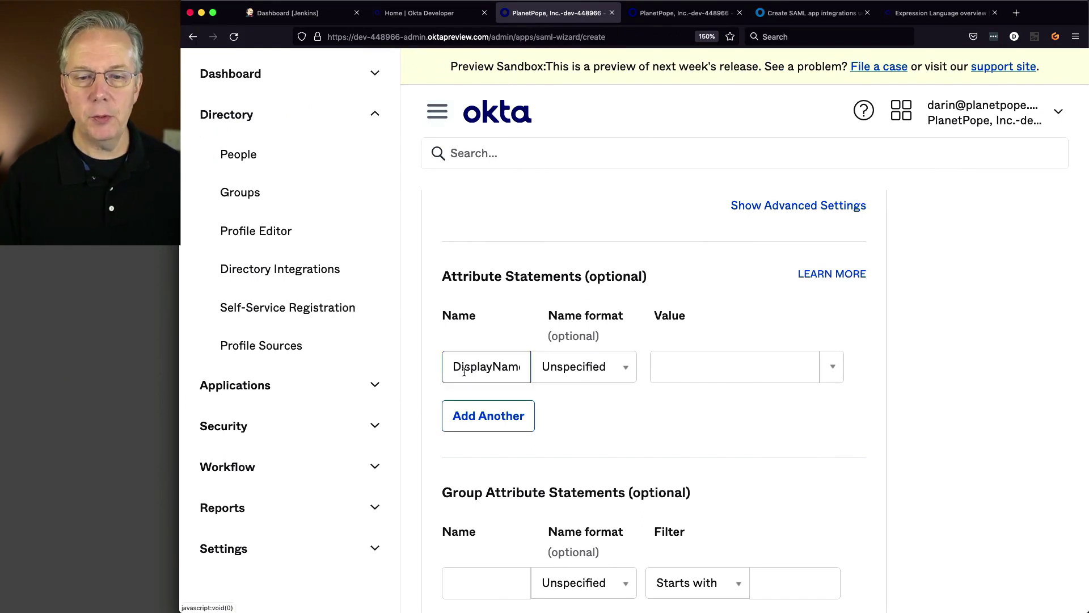
{"action": "left_click", "coordinate": [437, 112]}
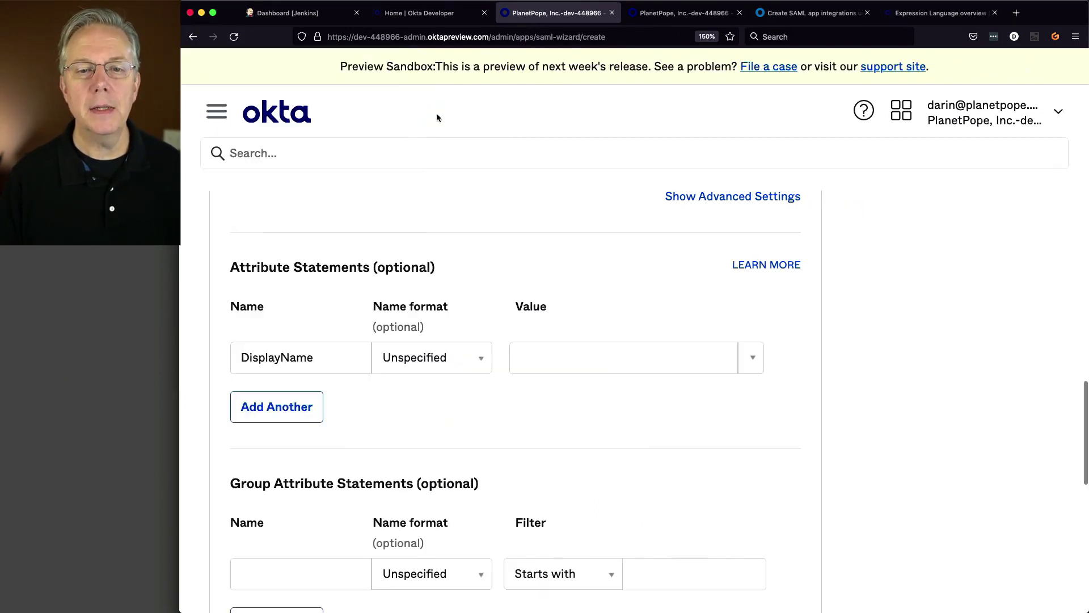
{"action": "left_click", "coordinate": [551, 362]}
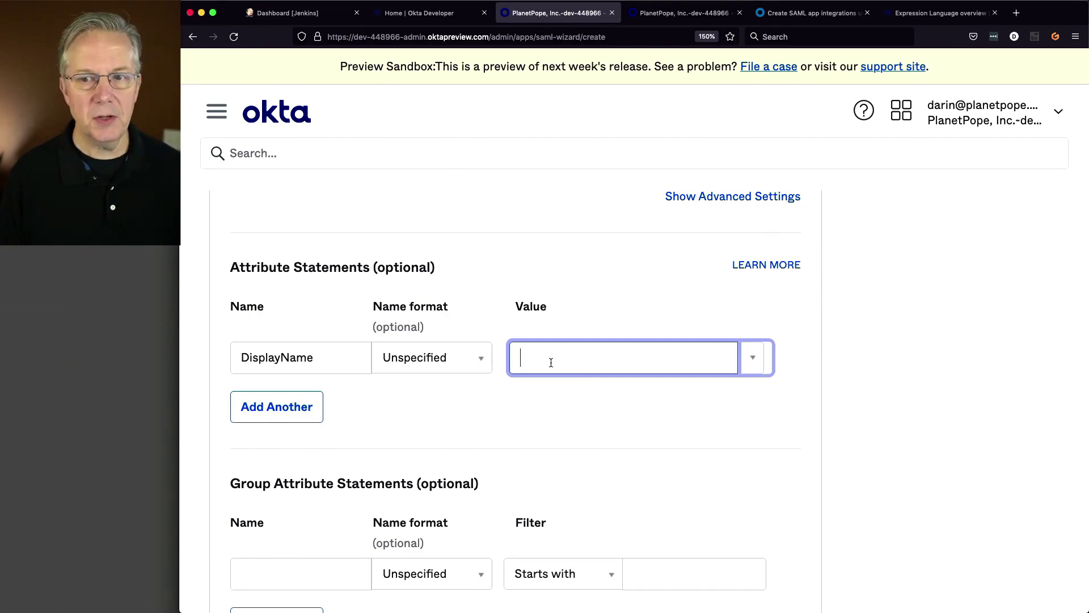
{"action": "left_click", "coordinate": [942, 12]}
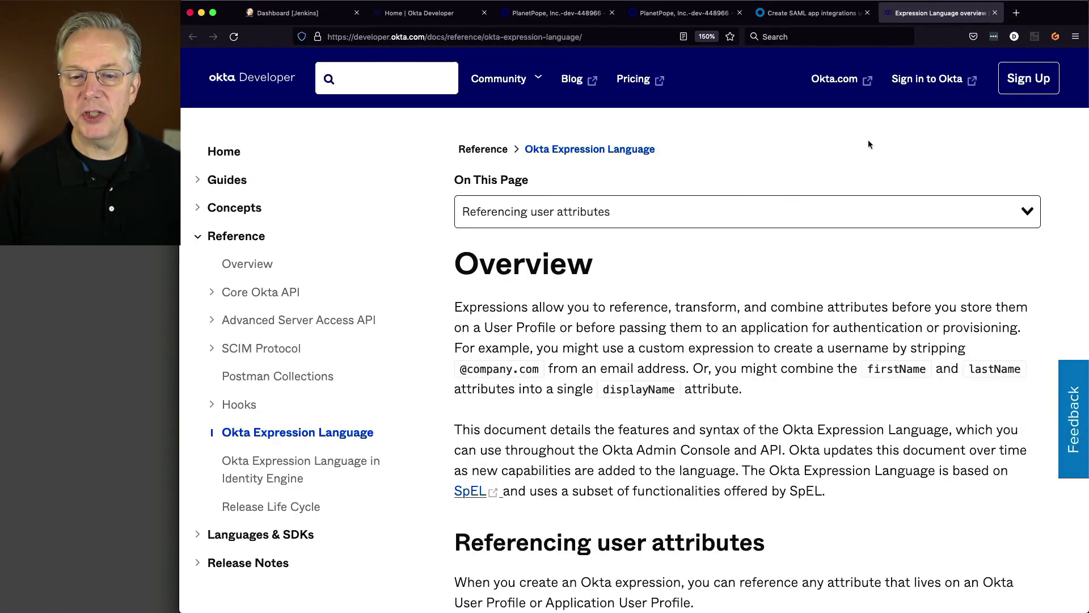
{"action": "scroll", "coordinate": [730, 382], "scroll_direction": "down", "scroll_amount": 5}
{"action": "scroll", "coordinate": [729, 382], "scroll_direction": "down", "scroll_amount": 4}
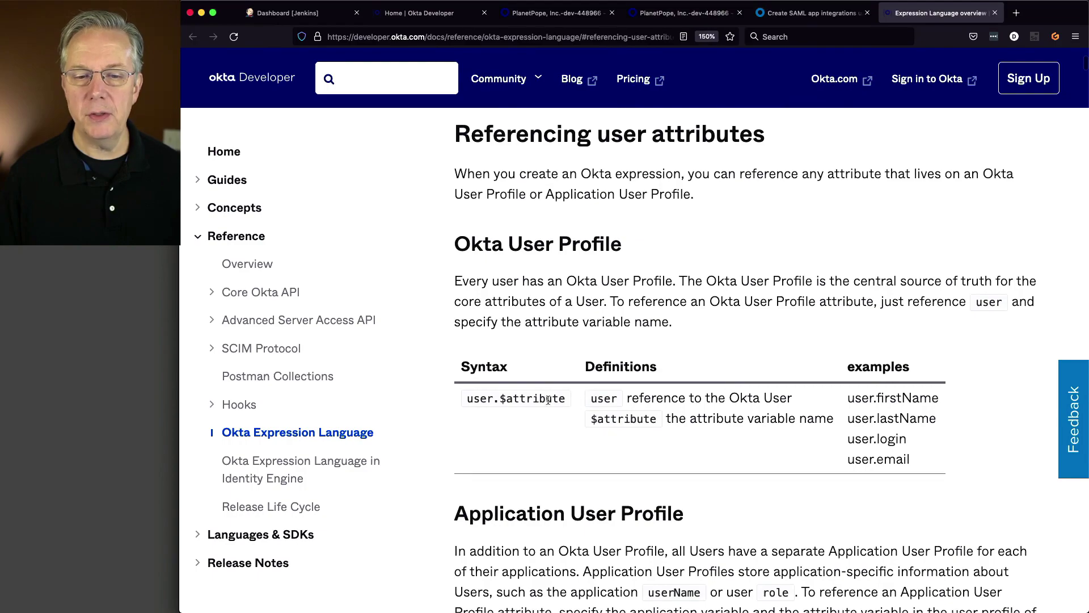
{"action": "scroll", "coordinate": [660, 408], "scroll_direction": "down", "scroll_amount": 4}
{"action": "scroll", "coordinate": [660, 407], "scroll_direction": "down", "scroll_amount": 6}
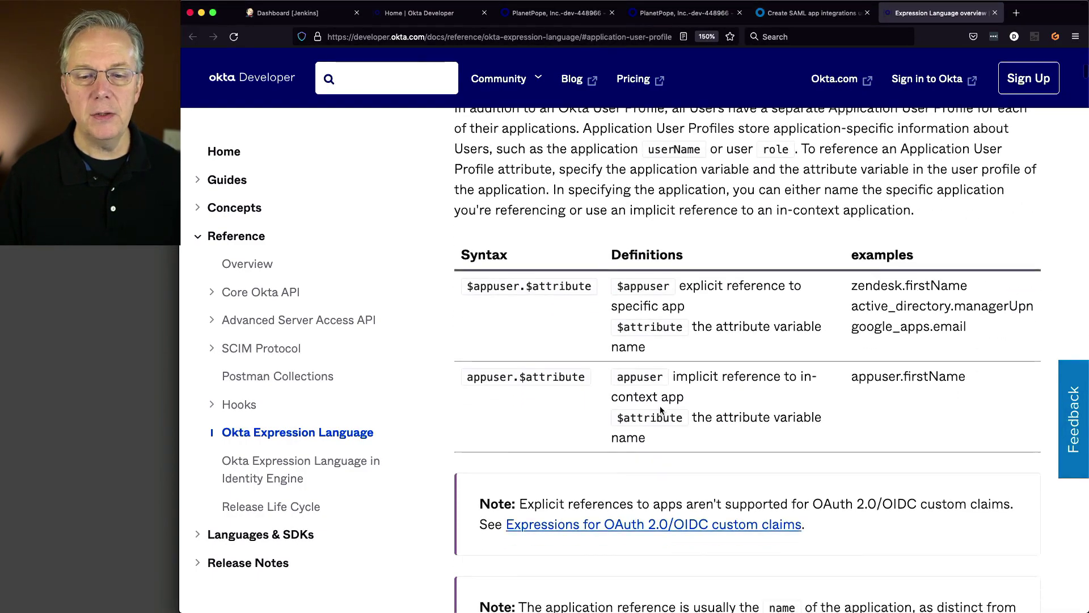
{"action": "scroll", "coordinate": [660, 405], "scroll_direction": "down", "scroll_amount": 7}
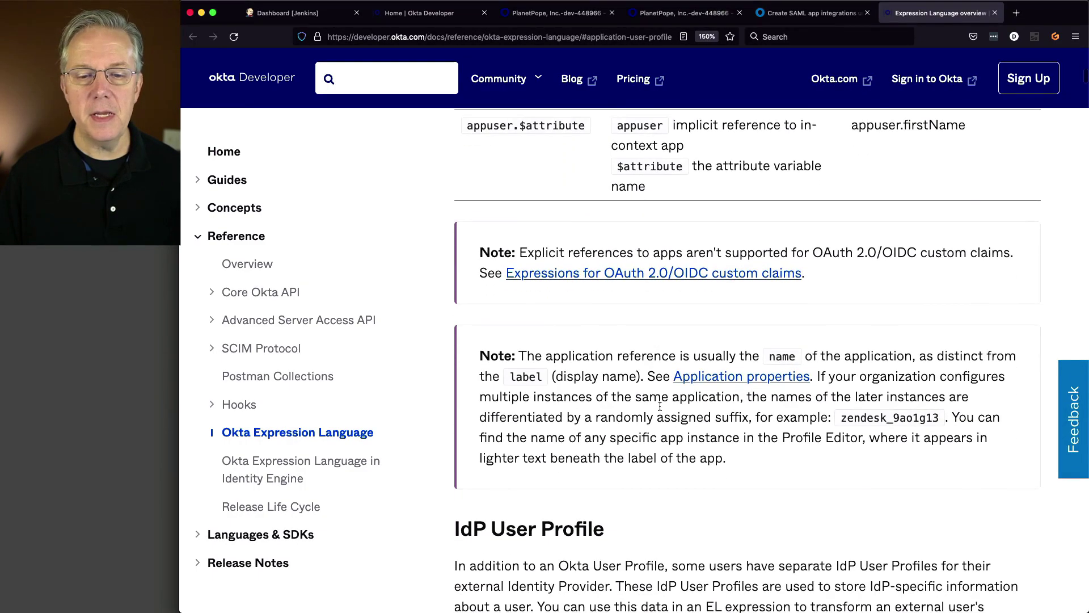
{"action": "scroll", "coordinate": [661, 405], "scroll_direction": "up", "scroll_amount": 9}
{"action": "scroll", "coordinate": [662, 405], "scroll_direction": "up", "scroll_amount": 12}
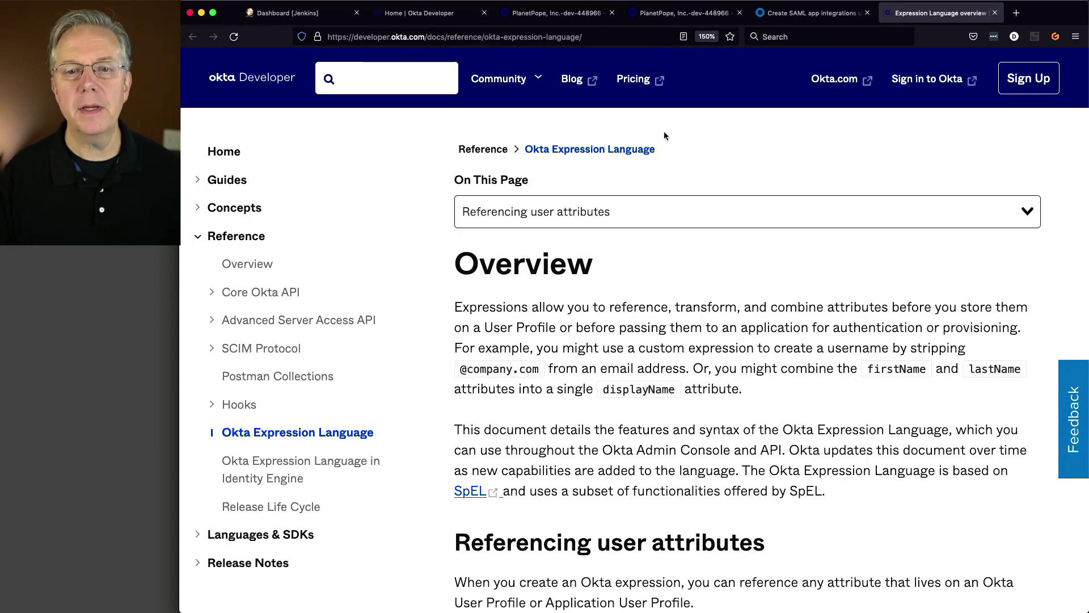
- Enter String.join(" ",user.firstName,user.lastName) as the DisplayName attribute value
{"action": "left_click", "coordinate": [531, 11]}
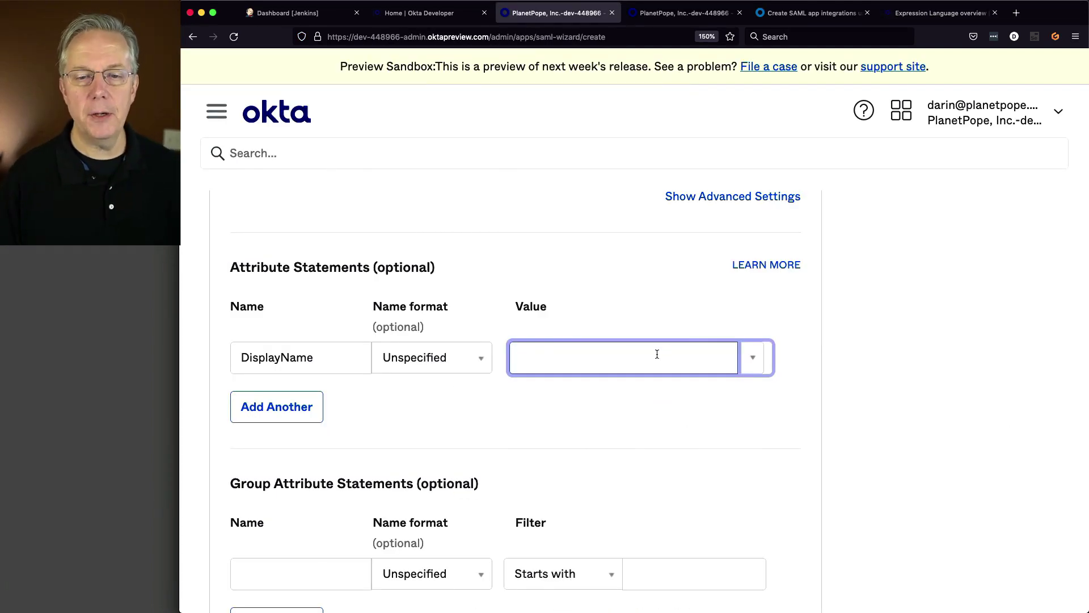
{"action": "type", "text": "String"}
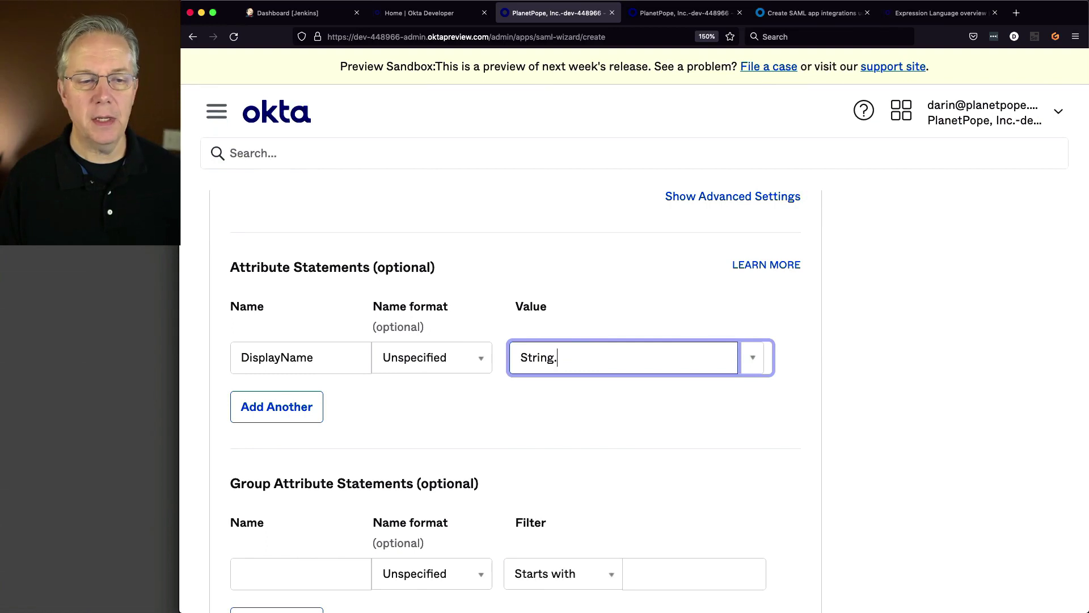
{"action": "type", "text": ".join"}
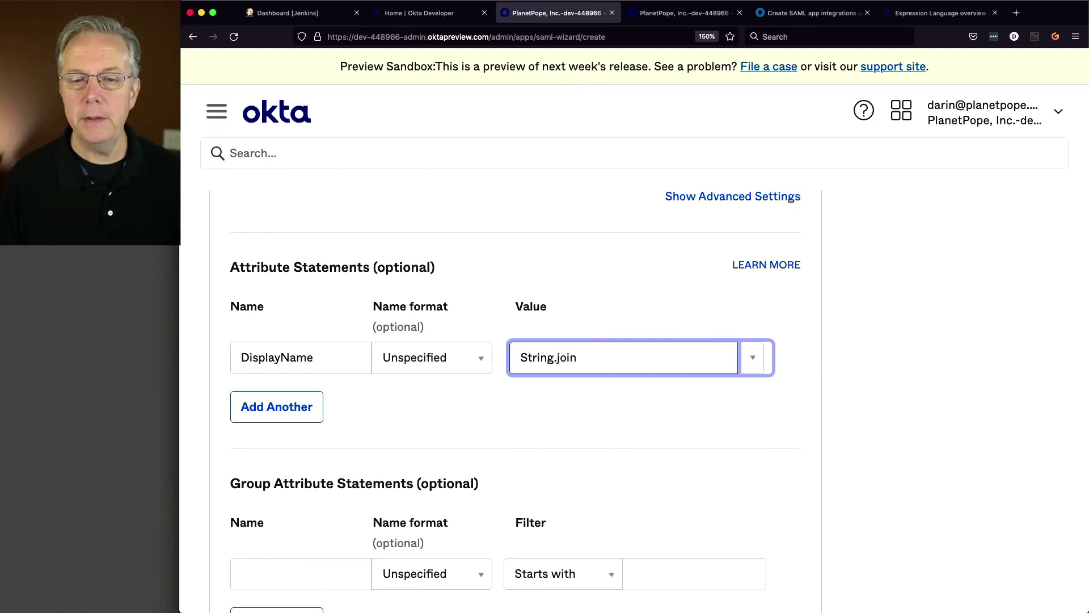
{"action": "type", "text": "(\" \","}
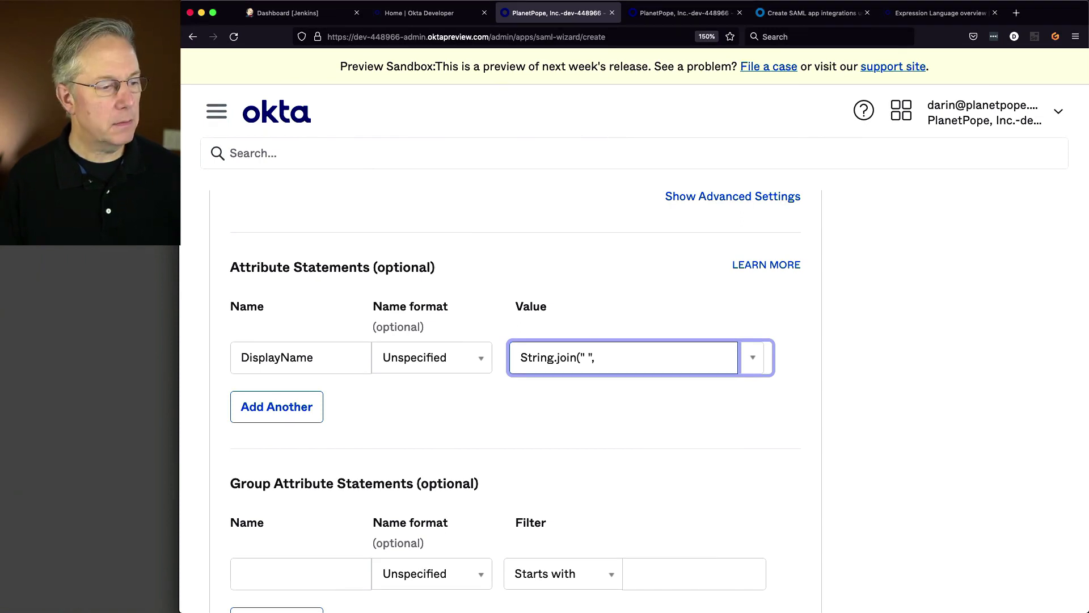
{"action": "type", "text": "user.first"}
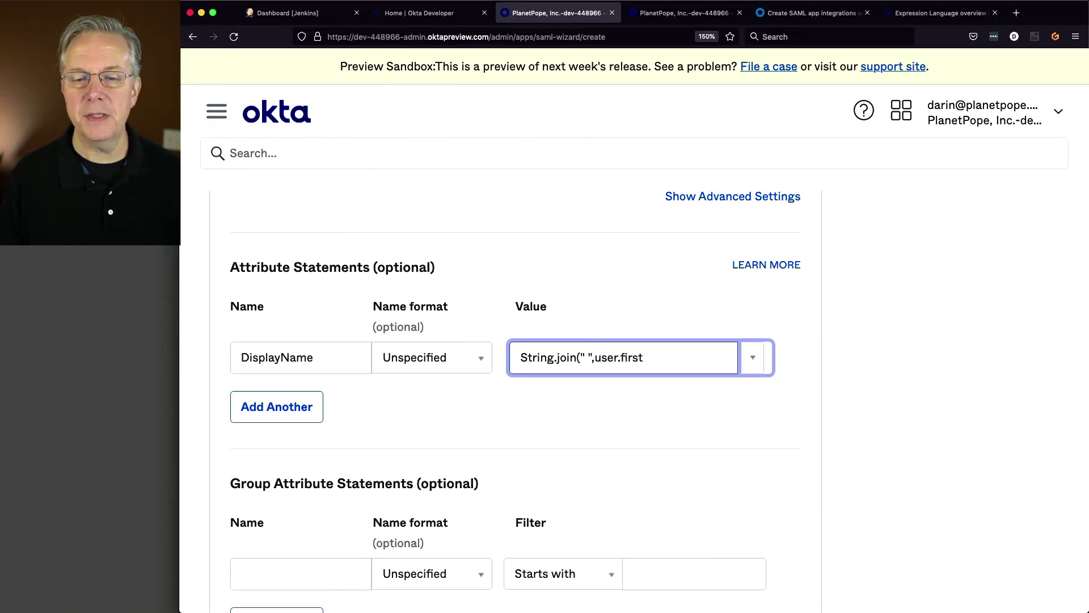
{"action": "type", "text": "Name,u"}
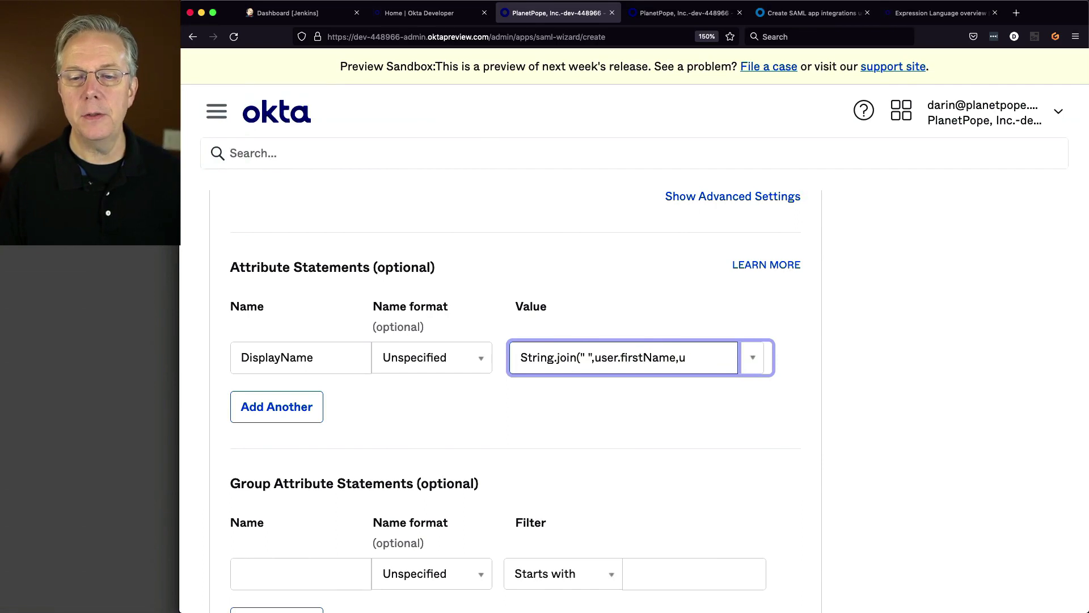
{"action": "type", "text": "se."}
{"action": "key", "text": "BackSpace"}
{"action": "type", "text": "r.lastName"}
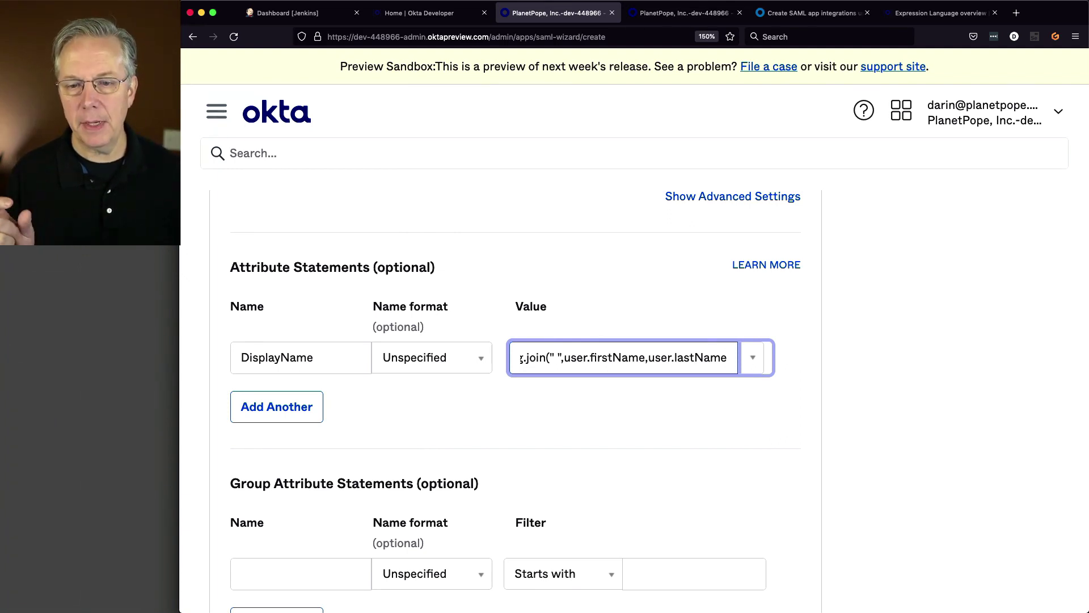
{"action": "type", "text": ")"}
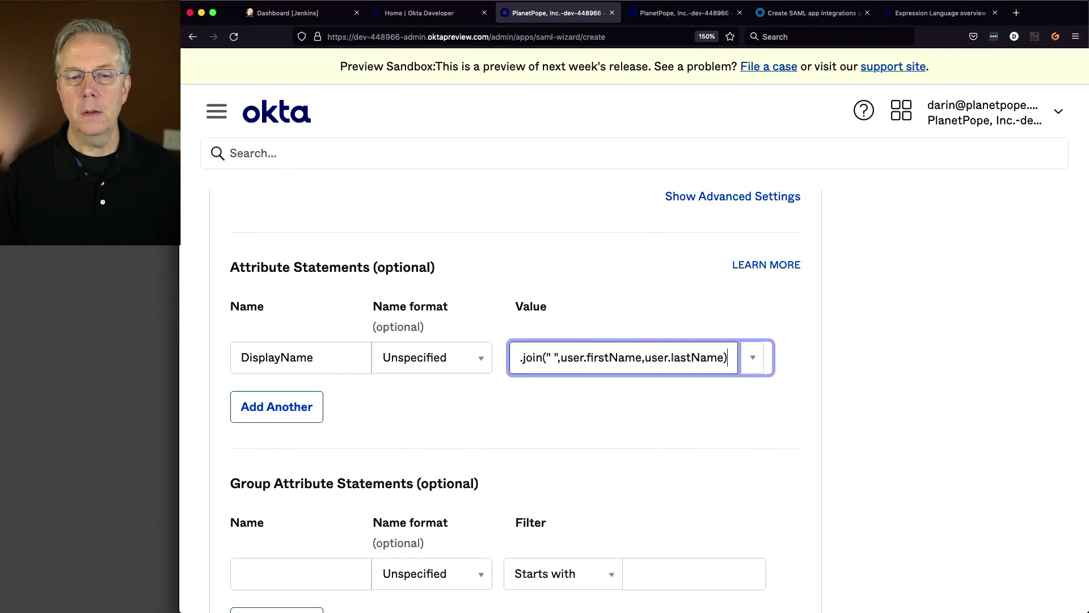
- Add an Email attribute statement with value user.email
{"action": "left_click", "coordinate": [316, 406]}
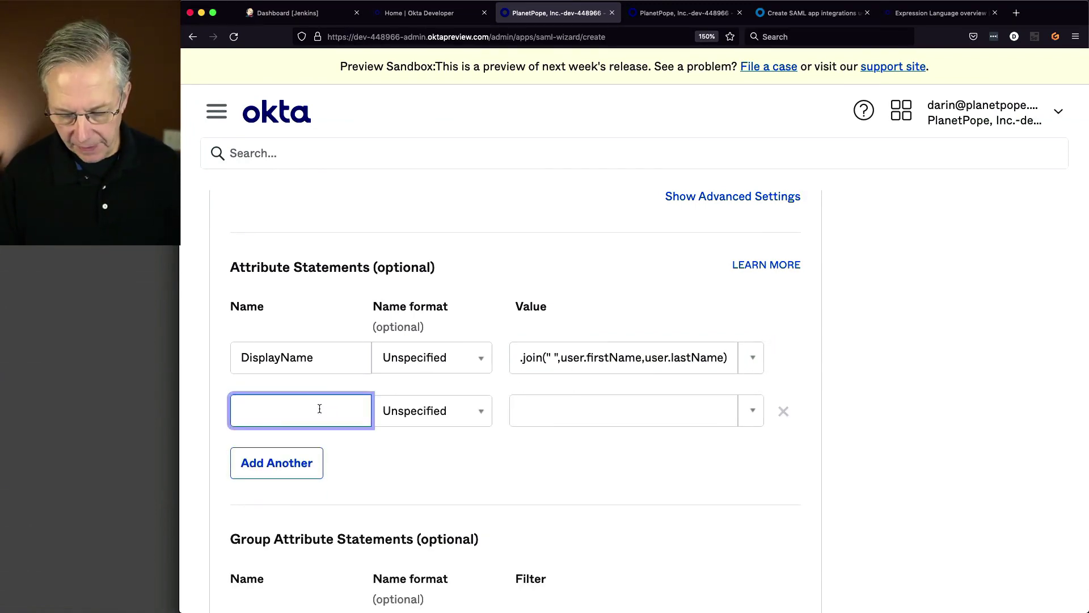
{"action": "type", "text": "E"}
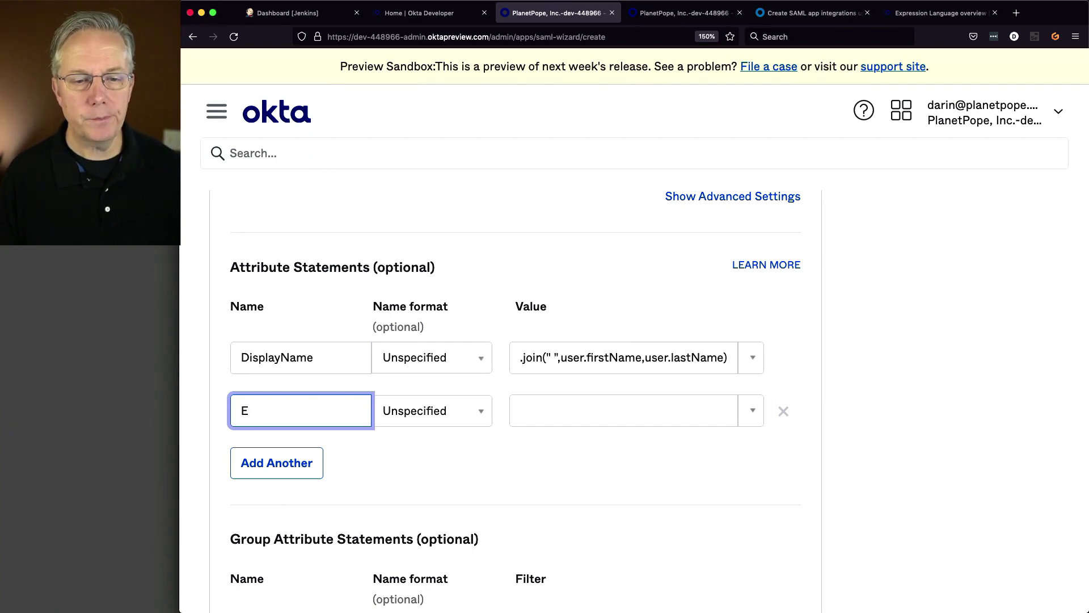
{"action": "type", "text": "mail"}
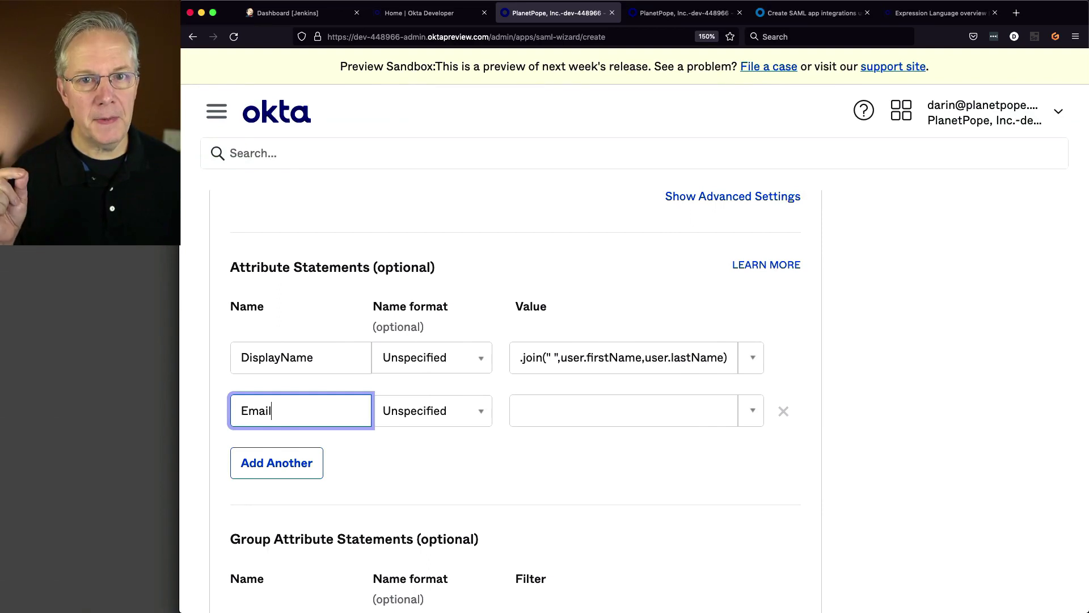
{"action": "key", "text": "Tab"}
{"action": "key", "text": "Tab"}
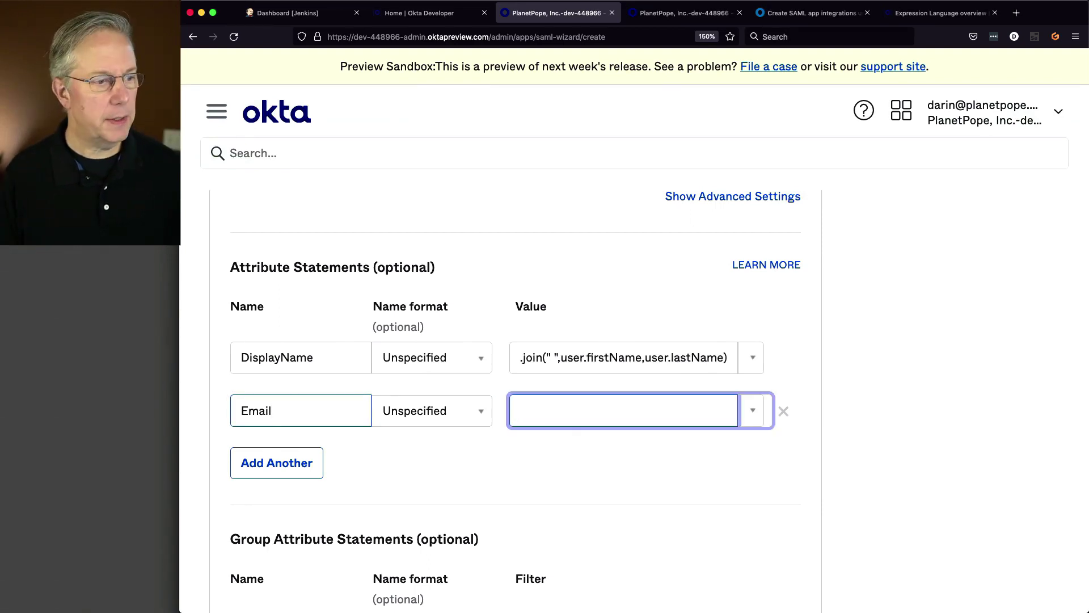
{"action": "type", "text": "user.email"}
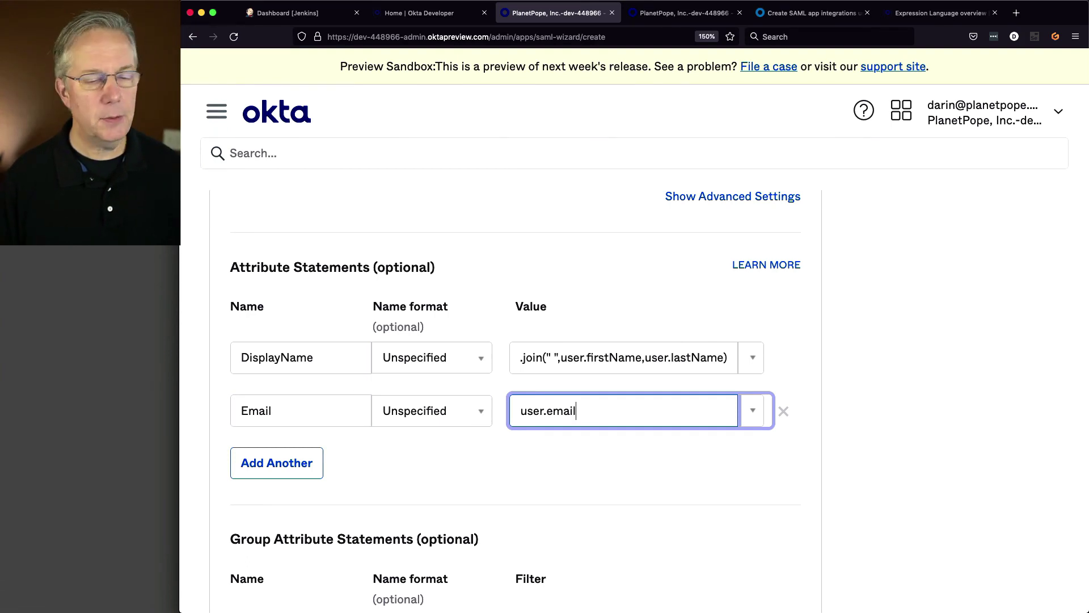
{"action": "left_click", "coordinate": [908, 346]}
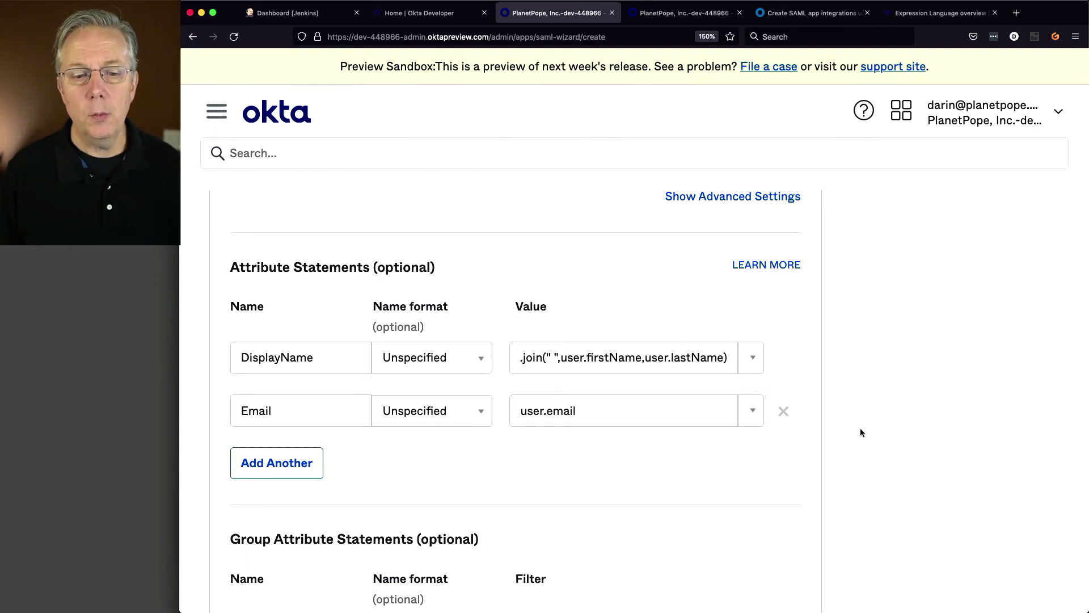
{"action": "scroll", "coordinate": [861, 431], "scroll_direction": "down", "scroll_amount": 5}
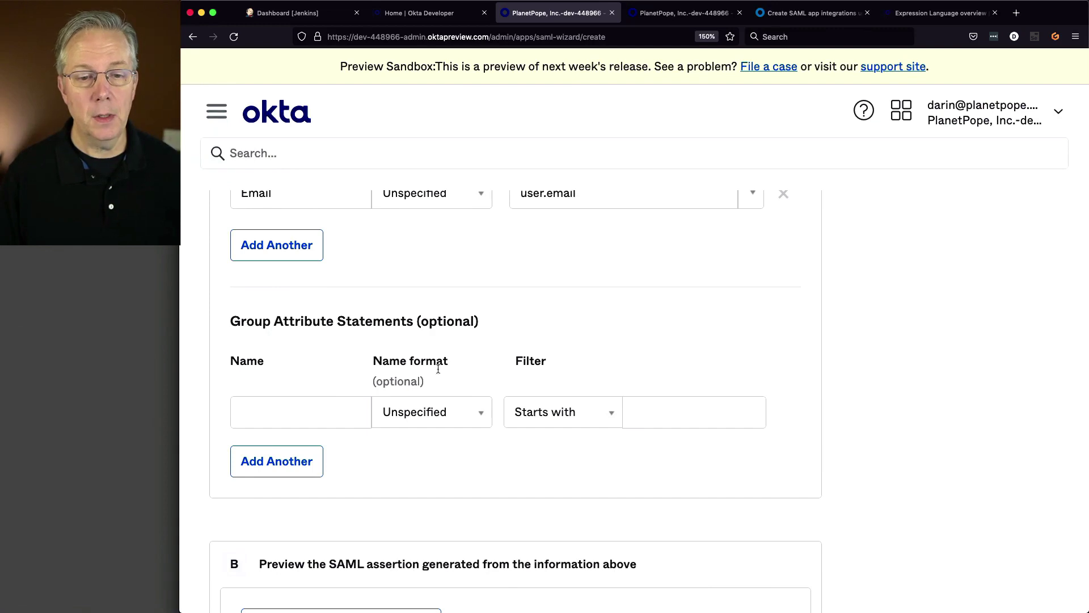
- Add a group attribute statement named Group, Basic format, filtered by Matches regex .*
{"action": "left_click", "coordinate": [320, 409]}
{"action": "type", "text": "Group"}
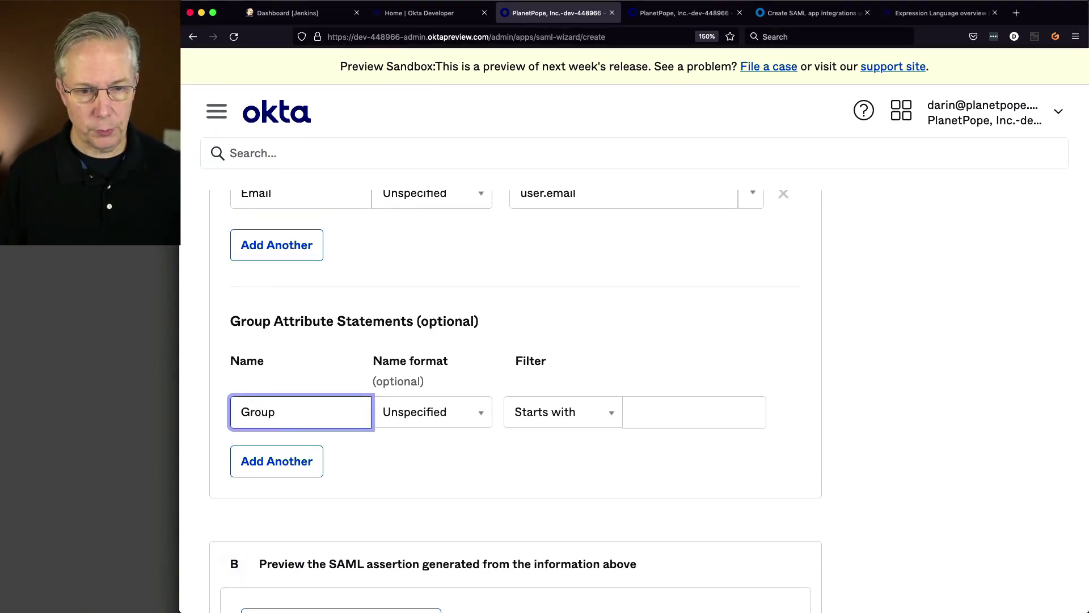
{"action": "key", "text": "Tab"}
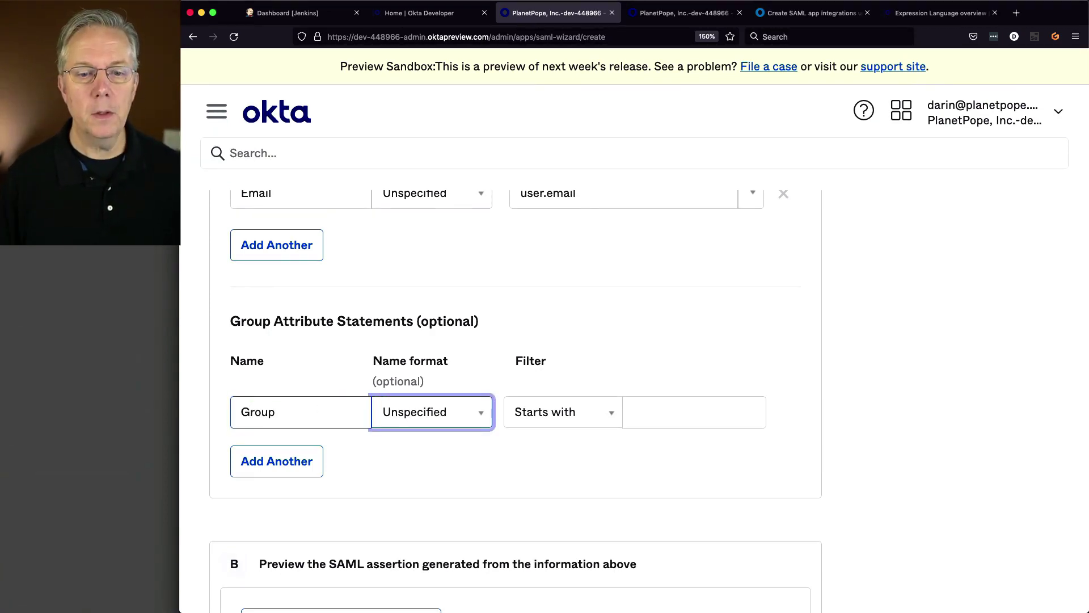
{"action": "left_click", "coordinate": [475, 416]}
{"action": "left_click", "coordinate": [429, 503]}
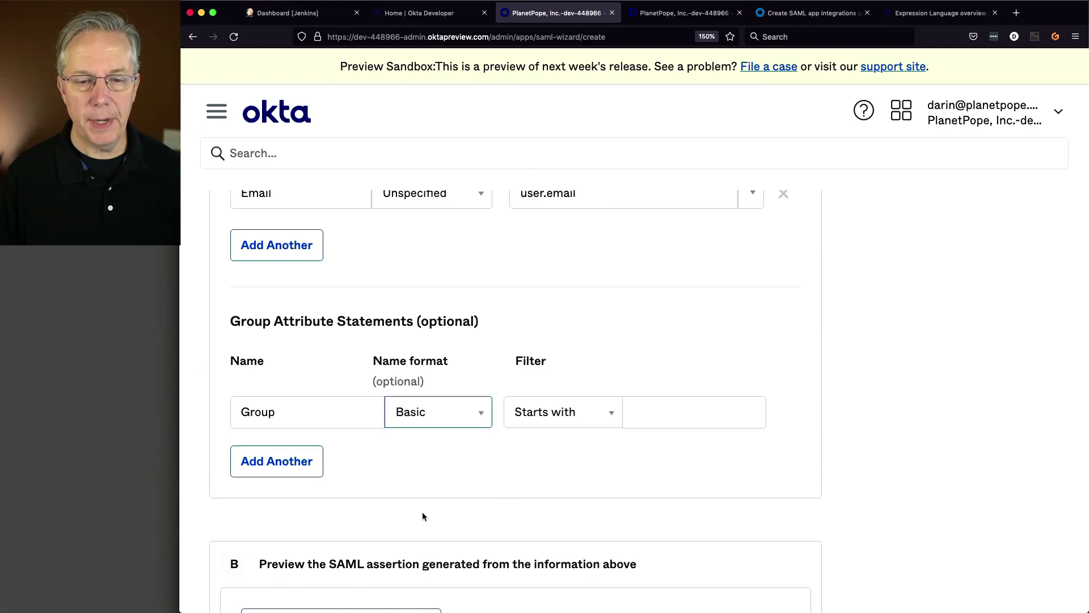
{"action": "left_click", "coordinate": [587, 417]}
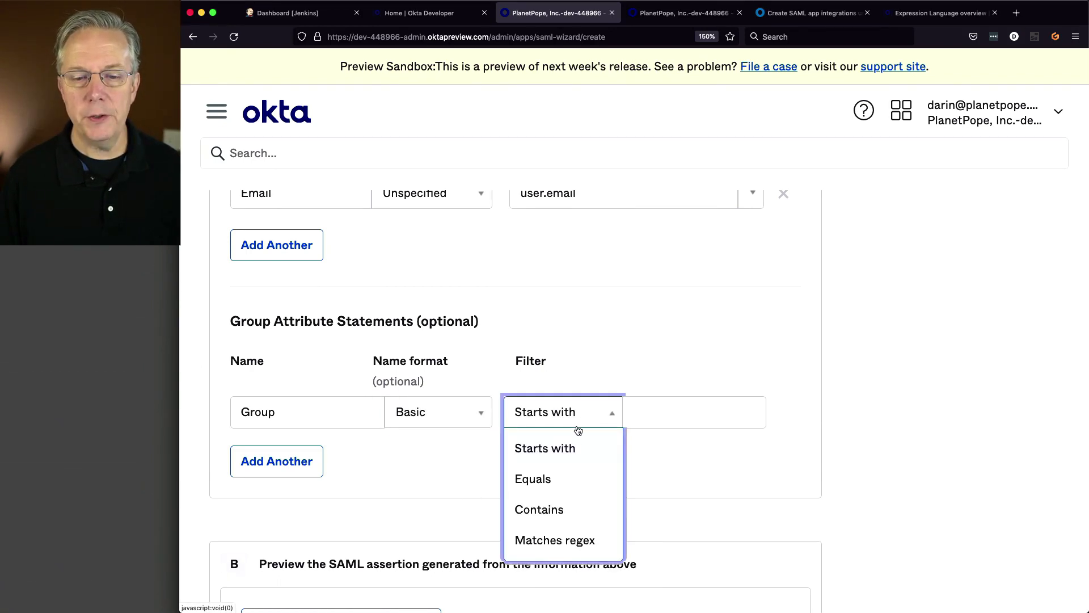
{"action": "left_click", "coordinate": [562, 542]}
{"action": "left_click", "coordinate": [675, 413]}
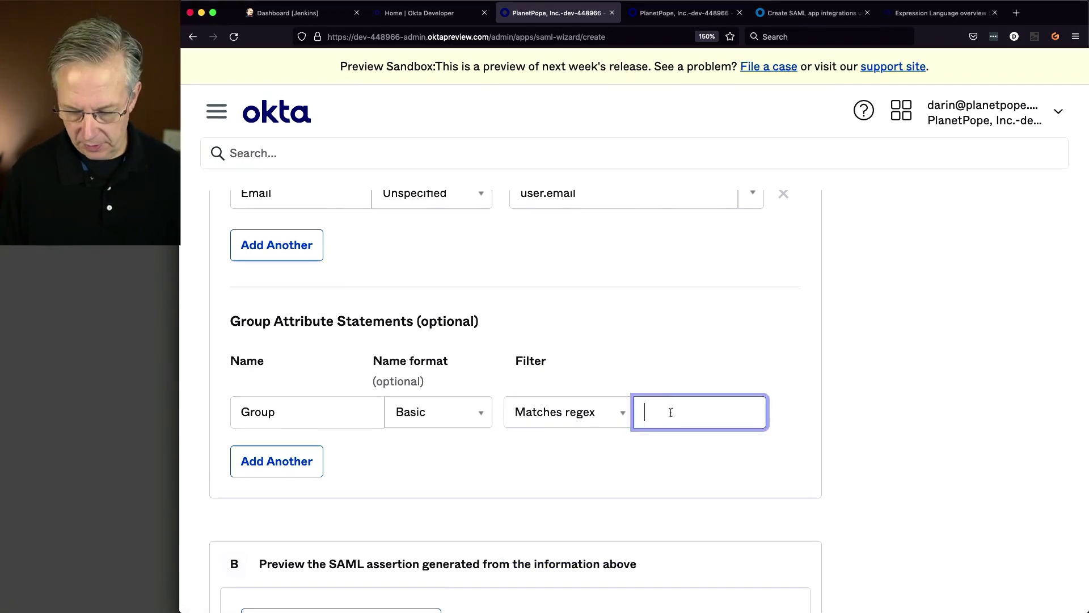
{"action": "type", "text": ".*"}
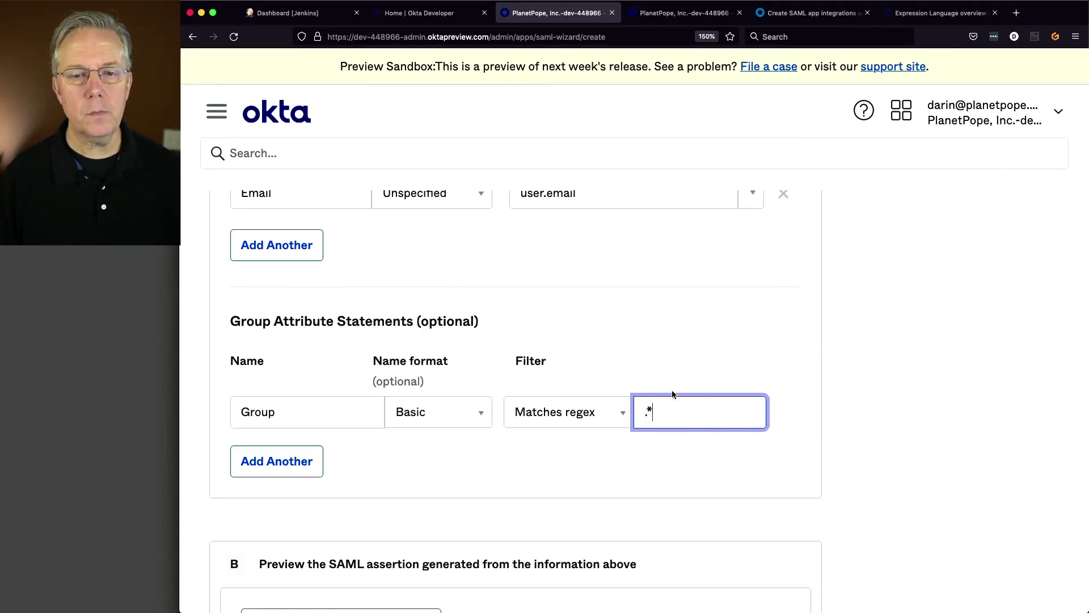
{"action": "scroll", "coordinate": [673, 394], "scroll_direction": "up", "scroll_amount": 15}
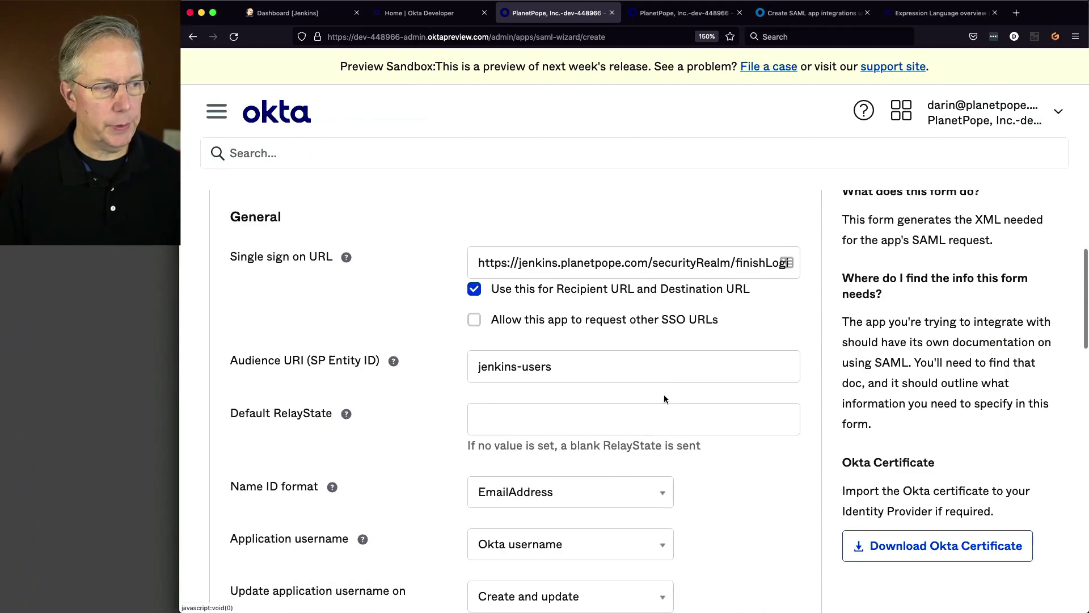
{"action": "scroll", "coordinate": [664, 394], "scroll_direction": "up", "scroll_amount": 3}
{"action": "scroll", "coordinate": [662, 396], "scroll_direction": "down", "scroll_amount": 3}
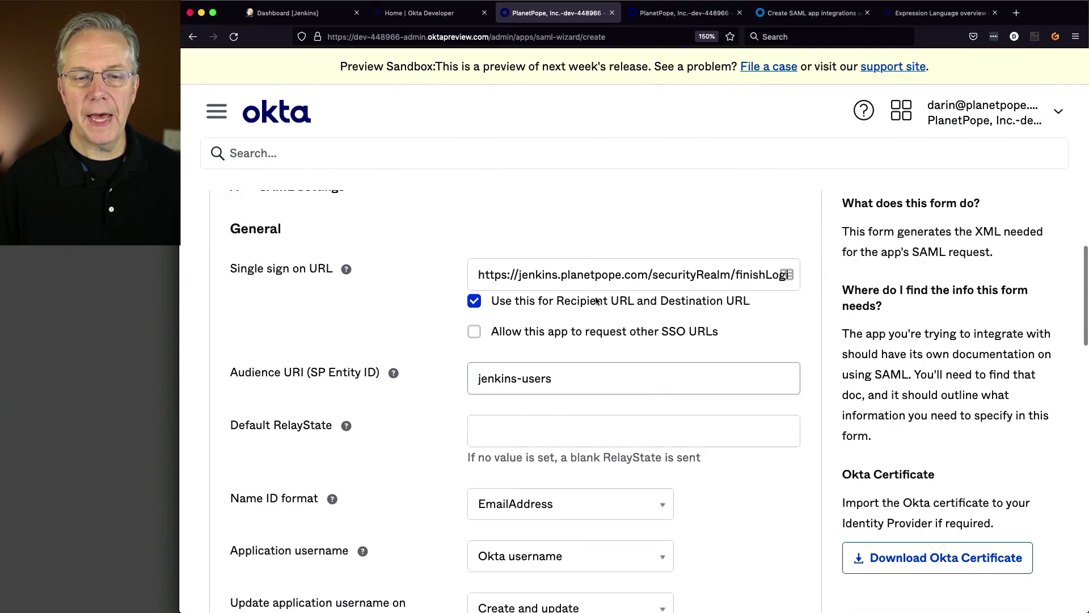
{"action": "left_click", "coordinate": [610, 276]}
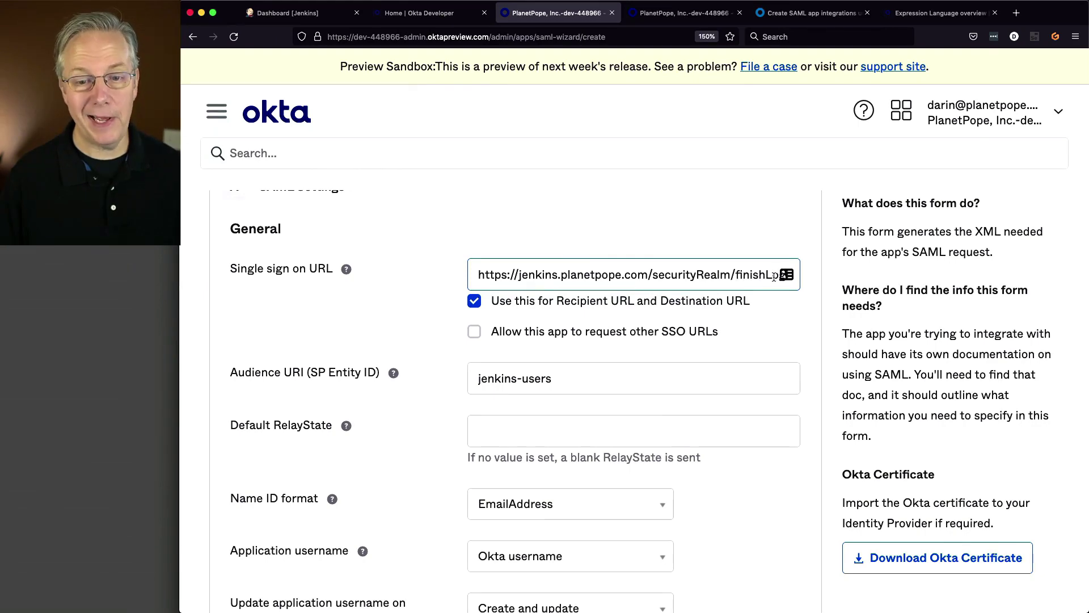
{"action": "scroll", "coordinate": [730, 330], "scroll_direction": "down", "scroll_amount": 3}
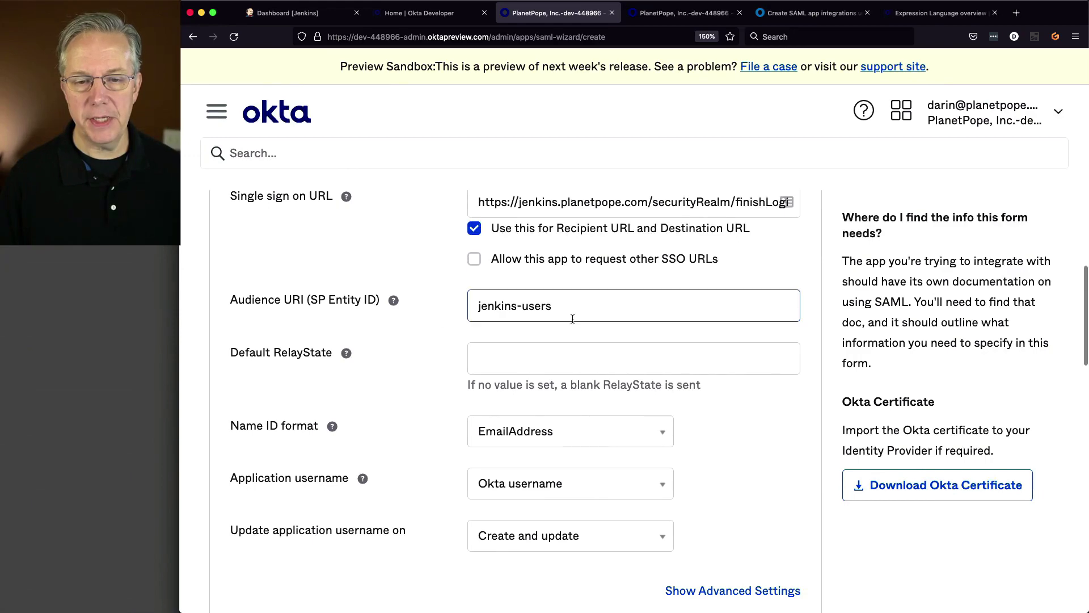
{"action": "scroll", "coordinate": [800, 451], "scroll_direction": "down", "scroll_amount": 6}
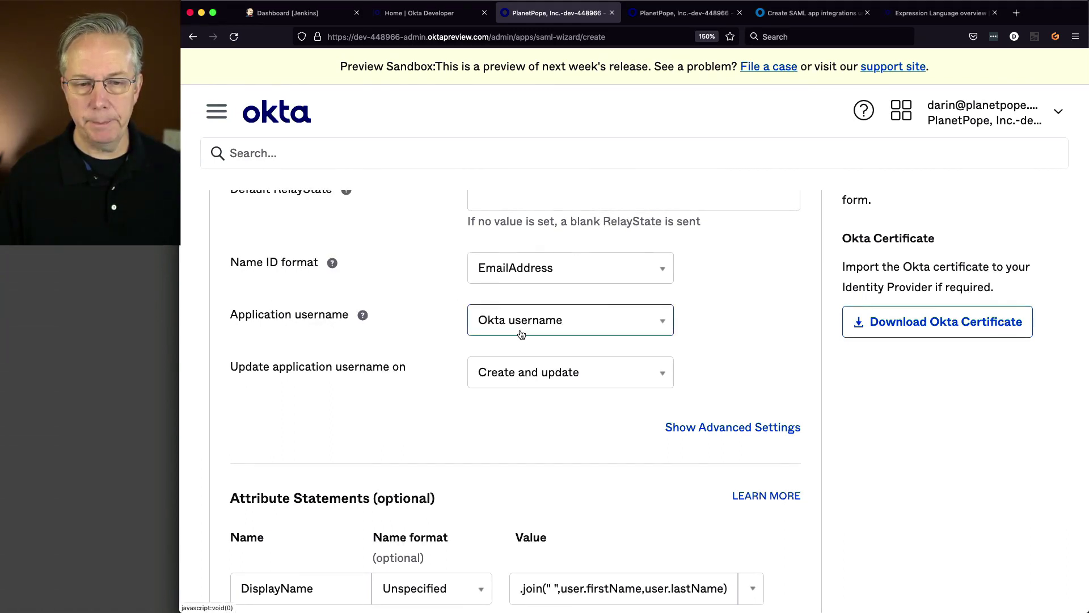
{"action": "scroll", "coordinate": [795, 387], "scroll_direction": "down", "scroll_amount": 5}
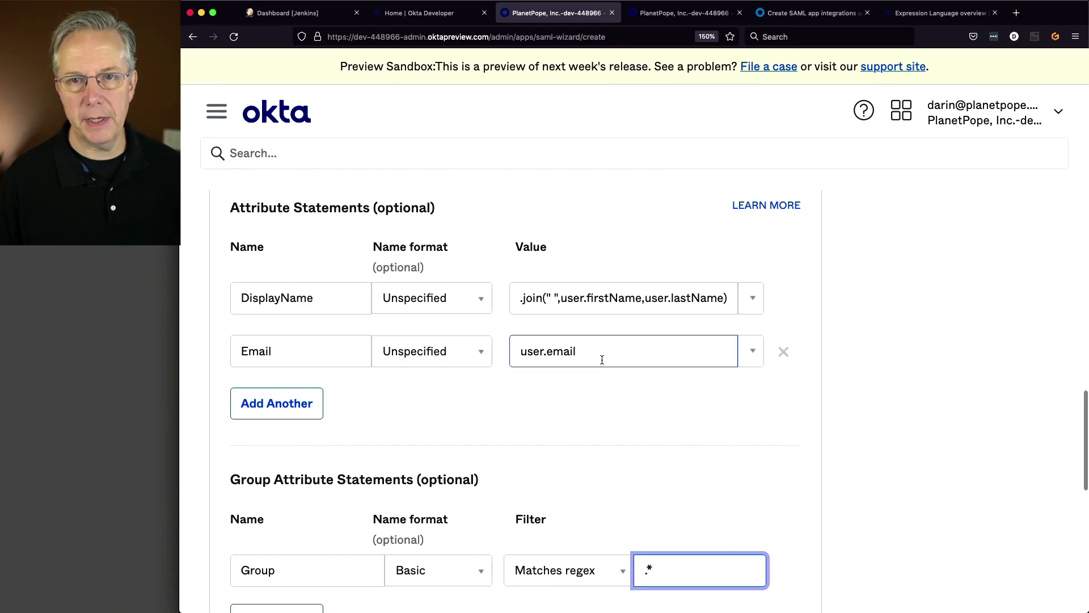
{"action": "scroll", "coordinate": [602, 359], "scroll_direction": "down", "scroll_amount": 3}
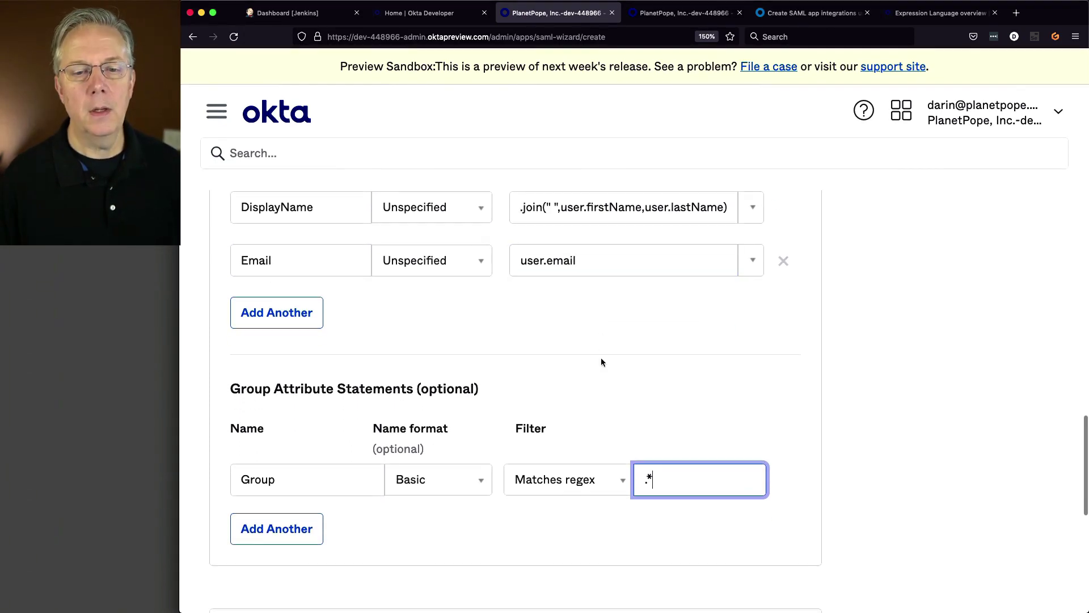
{"action": "scroll", "coordinate": [601, 362], "scroll_direction": "down", "scroll_amount": 1}
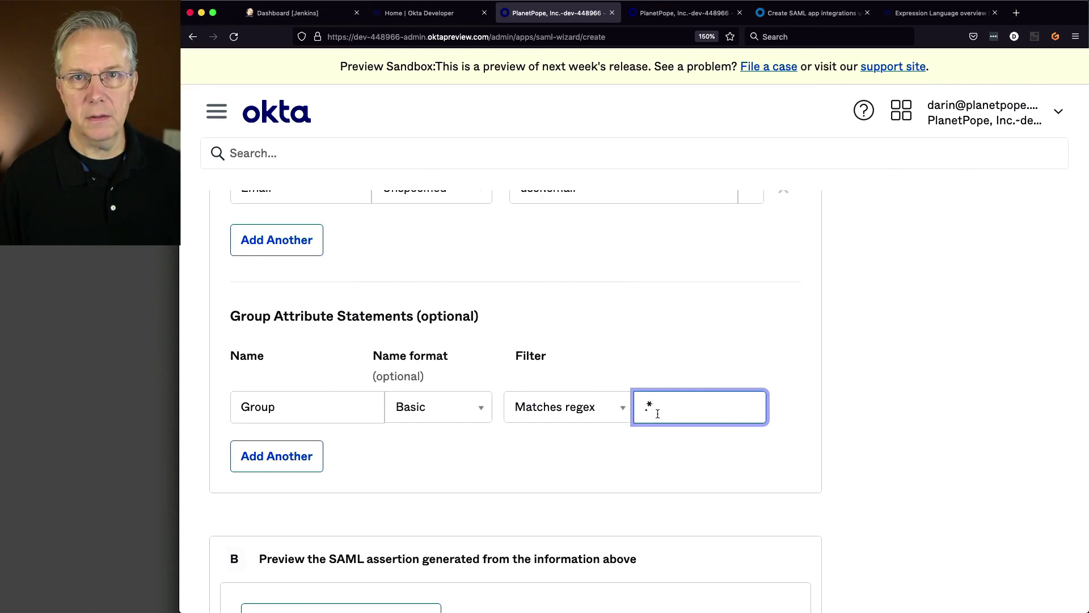
{"action": "scroll", "coordinate": [765, 451], "scroll_direction": "down", "scroll_amount": 5}
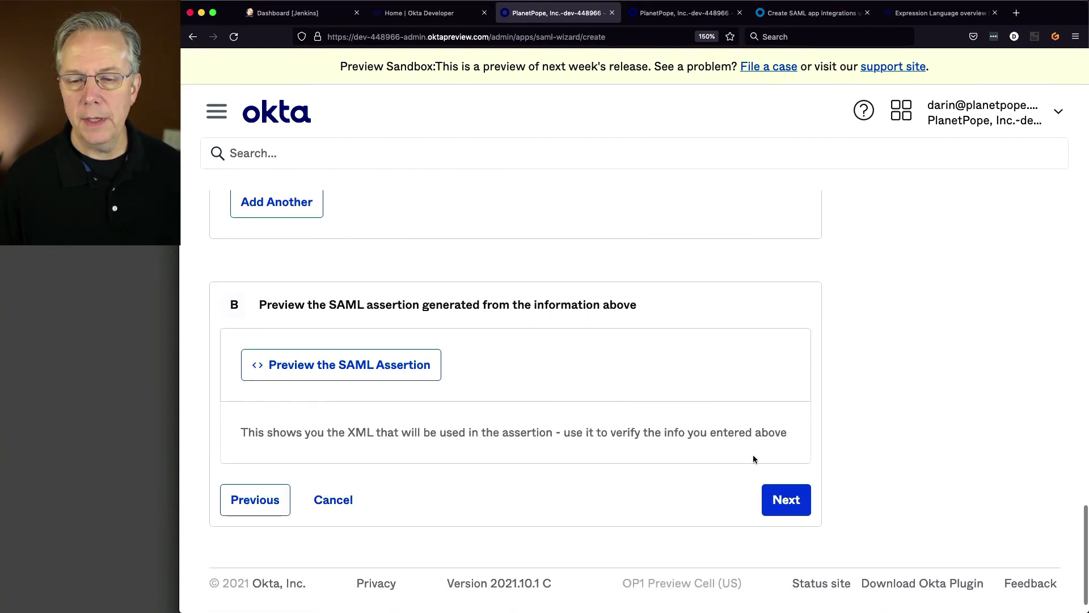
- Mark Jenkins as an internal app added by an Okta customer and finish creating the integration
{"action": "left_click", "coordinate": [799, 509]}
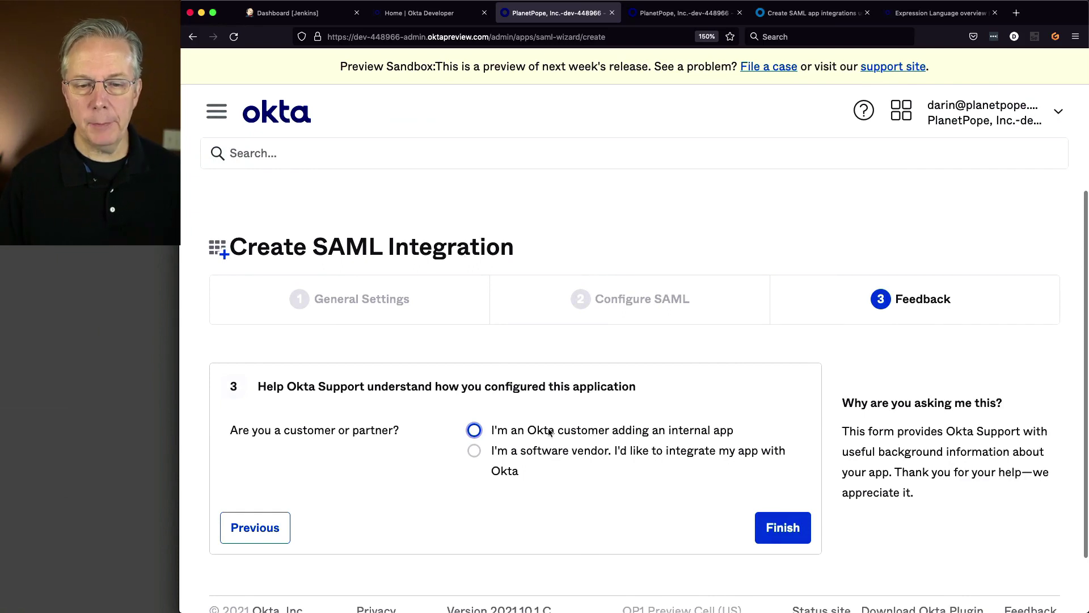
{"action": "left_click", "coordinate": [476, 430]}
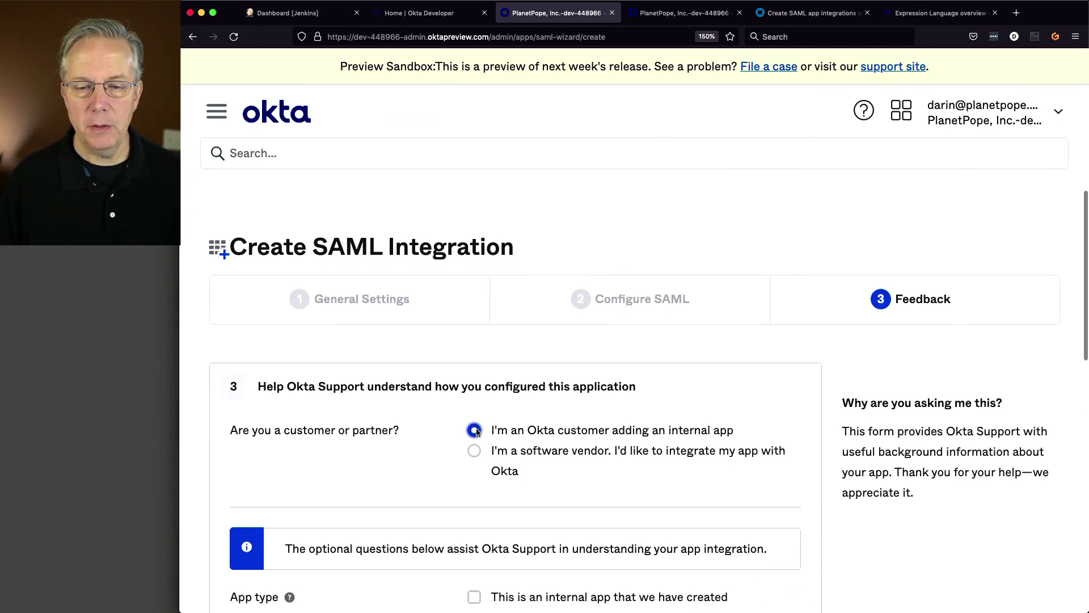
{"action": "scroll", "coordinate": [559, 446], "scroll_direction": "down", "scroll_amount": 5}
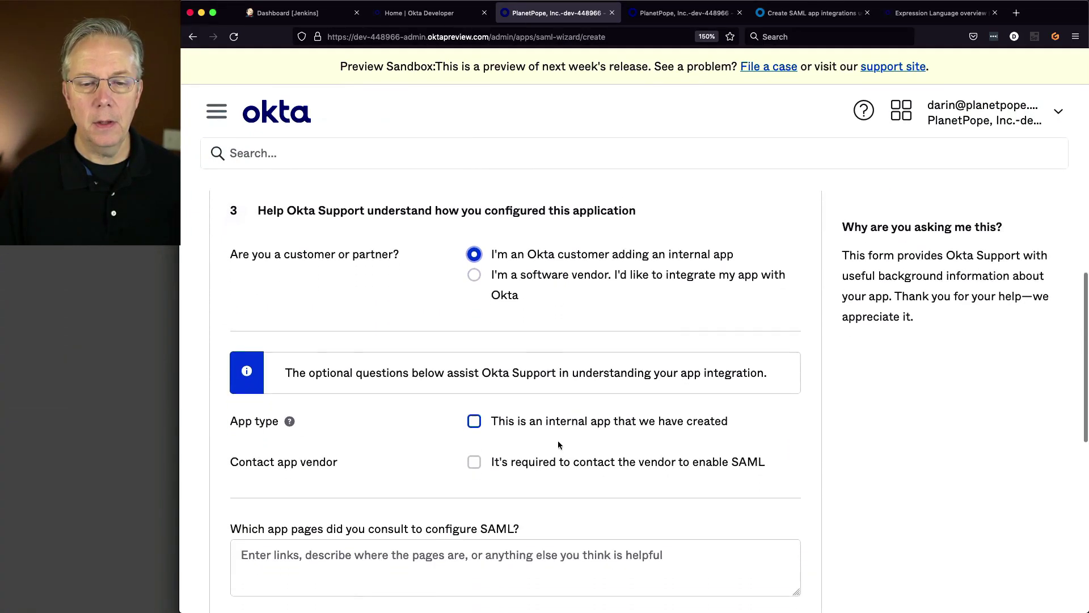
{"action": "left_click", "coordinate": [476, 379]}
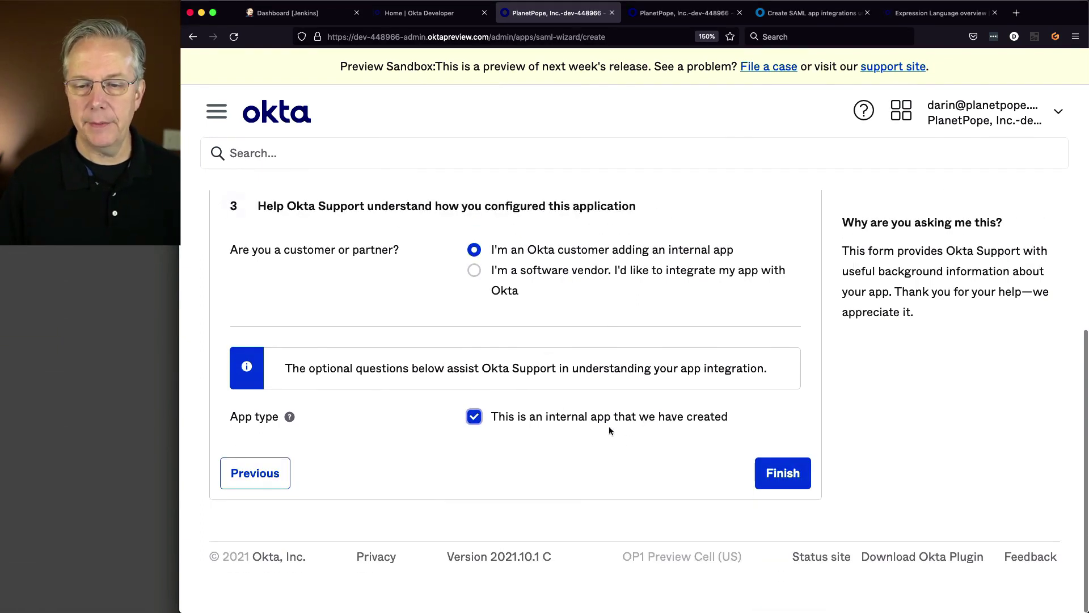
{"action": "left_click", "coordinate": [780, 478]}
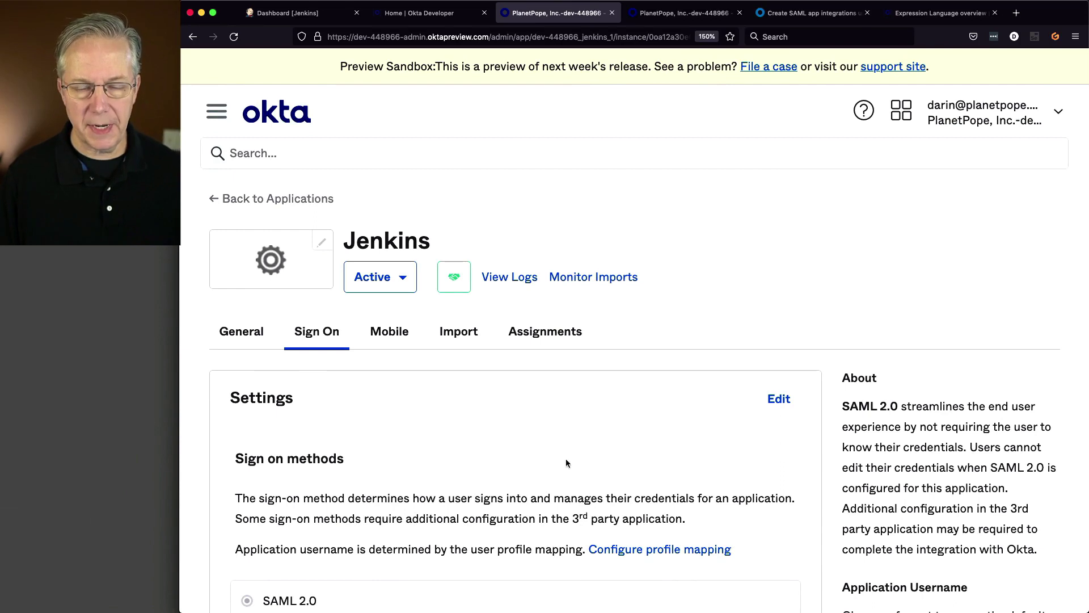
- Assign the Jenkins app to the Jenkins-Administrators group
{"action": "left_click", "coordinate": [552, 337]}
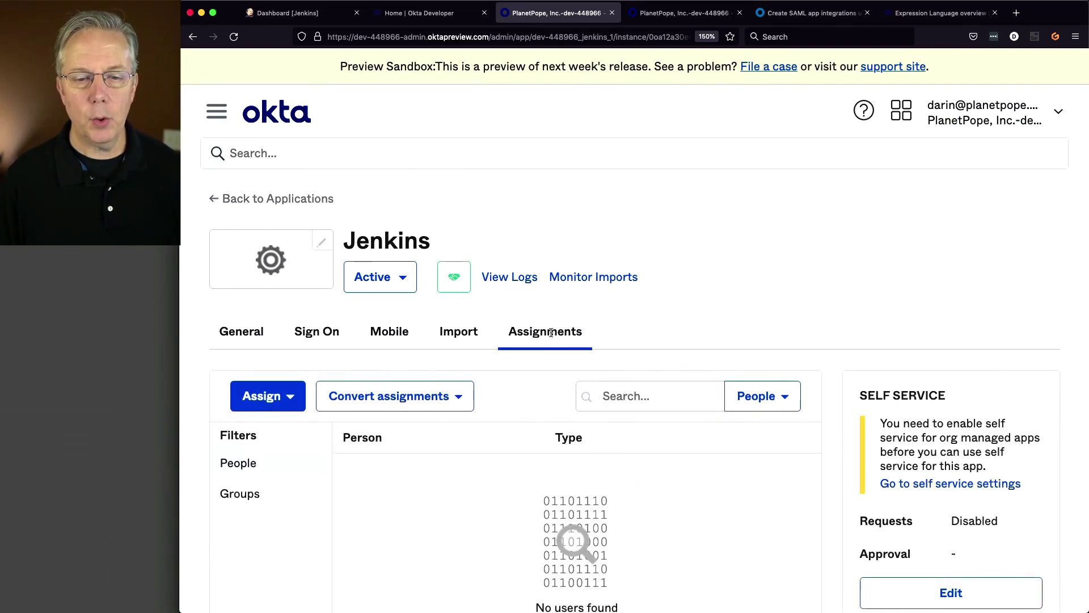
{"action": "left_click", "coordinate": [285, 397]}
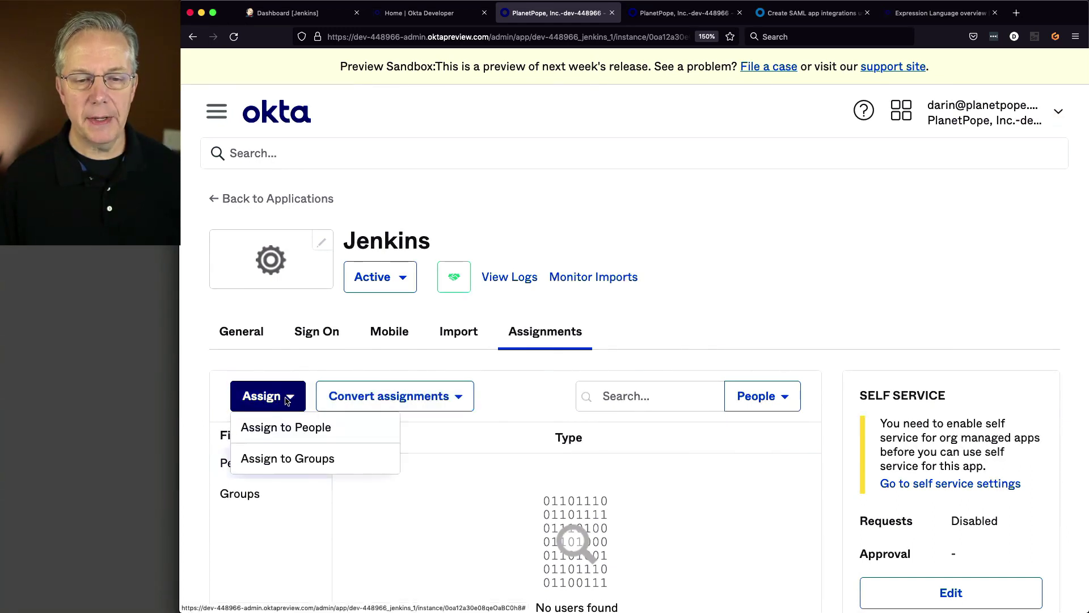
{"action": "left_click", "coordinate": [316, 460]}
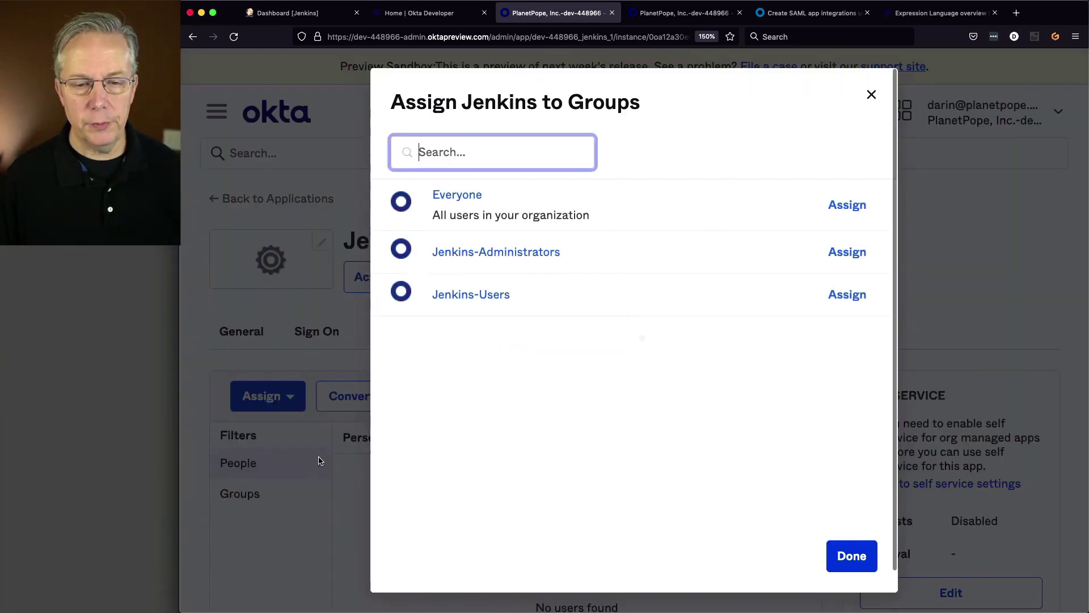
{"action": "left_click", "coordinate": [849, 258]}
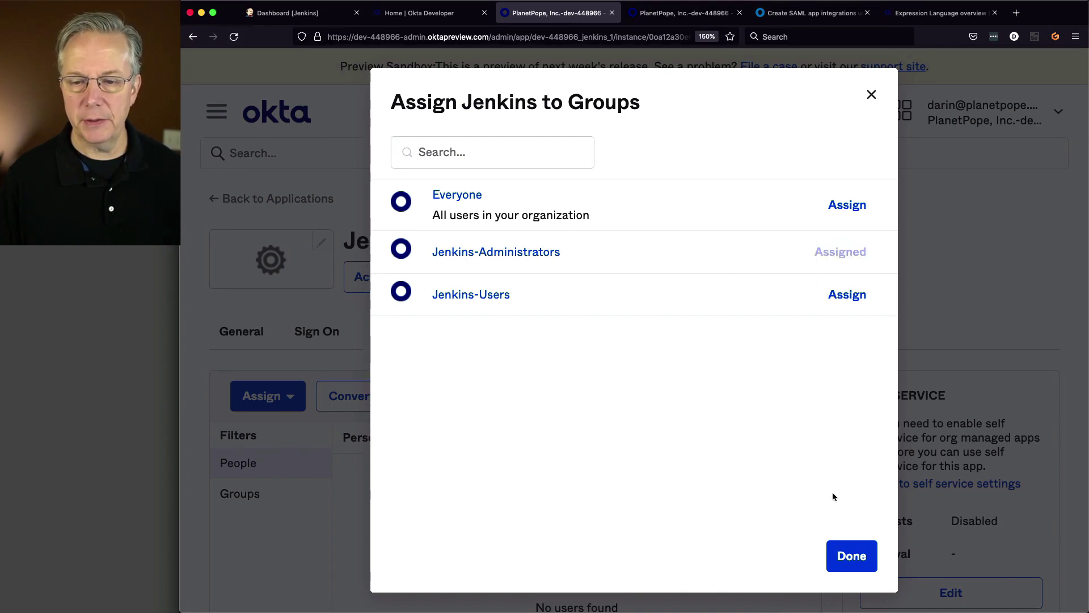
{"action": "left_click", "coordinate": [852, 558]}
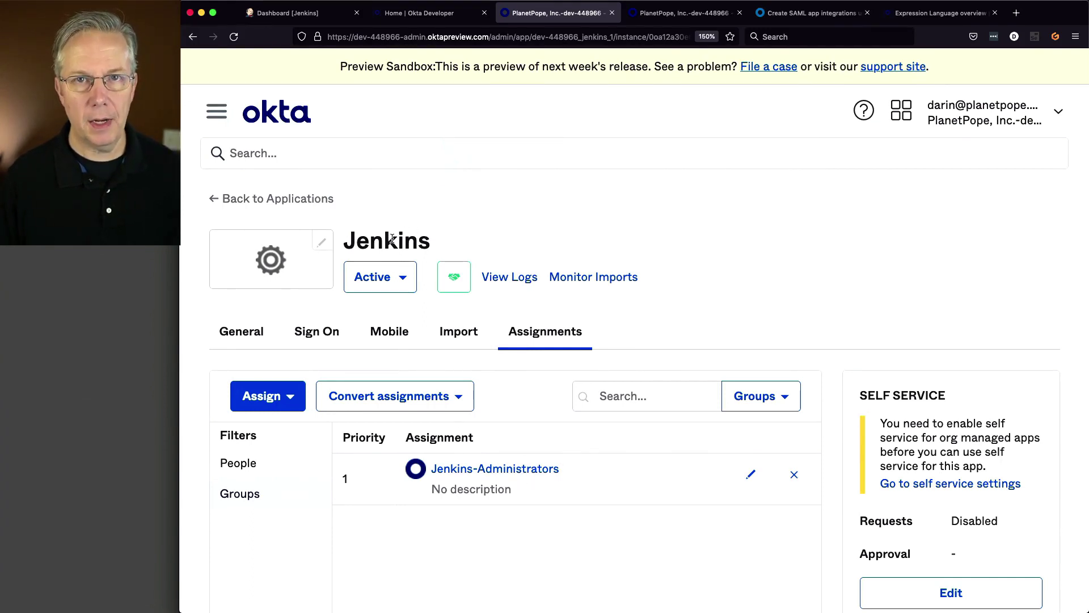
- Open the Identity Provider metadata in a new tab as page source and select all of it
{"action": "left_click", "coordinate": [328, 332]}
{"action": "scroll", "coordinate": [674, 403], "scroll_direction": "down", "scroll_amount": 2}
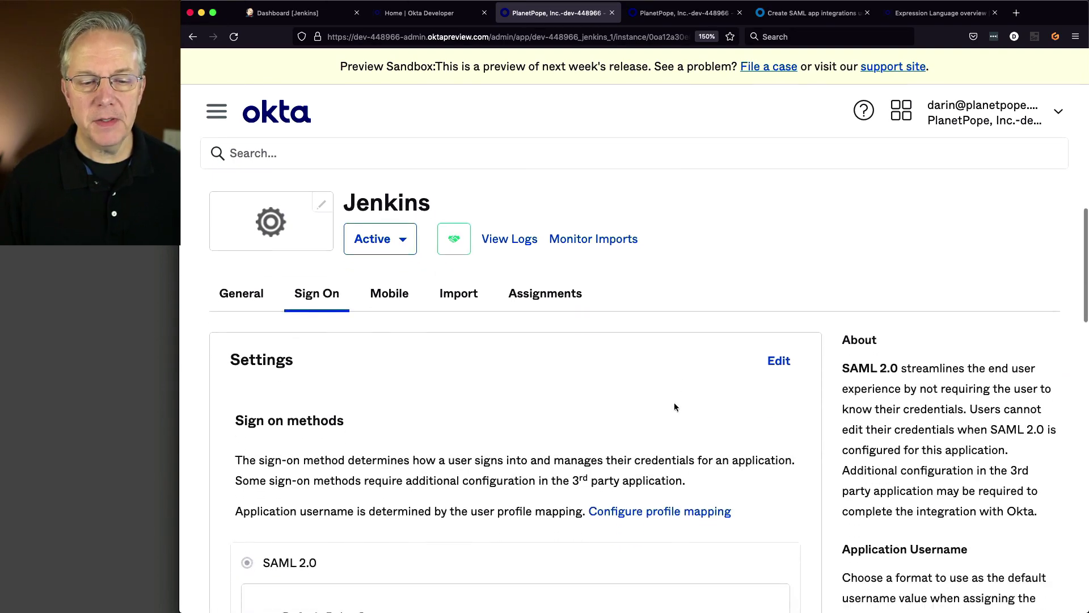
{"action": "scroll", "coordinate": [674, 403], "scroll_direction": "down", "scroll_amount": 10}
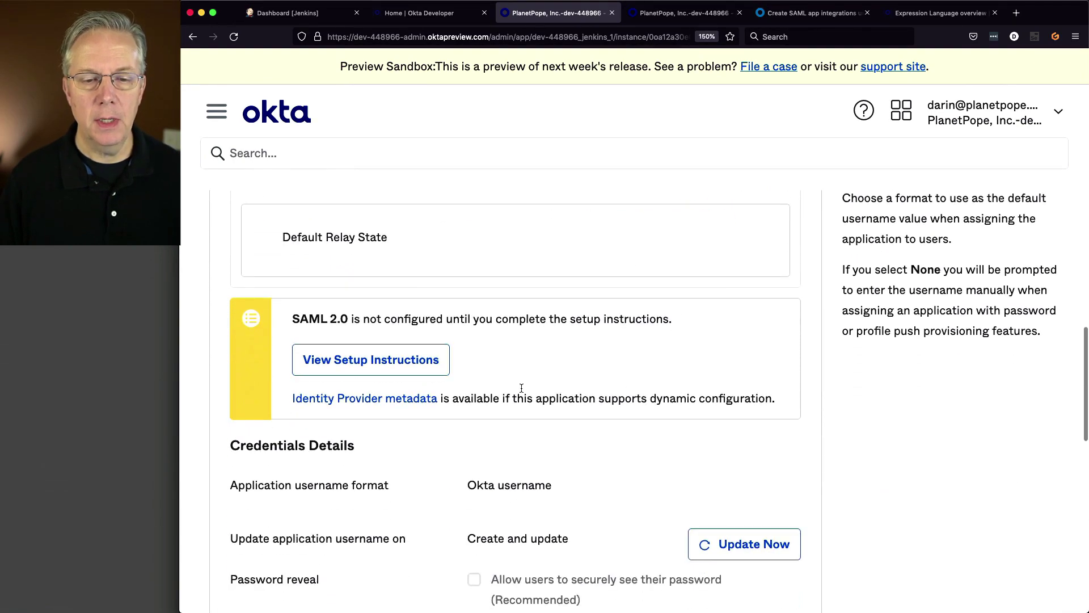
{"action": "right_click", "coordinate": [335, 401]}
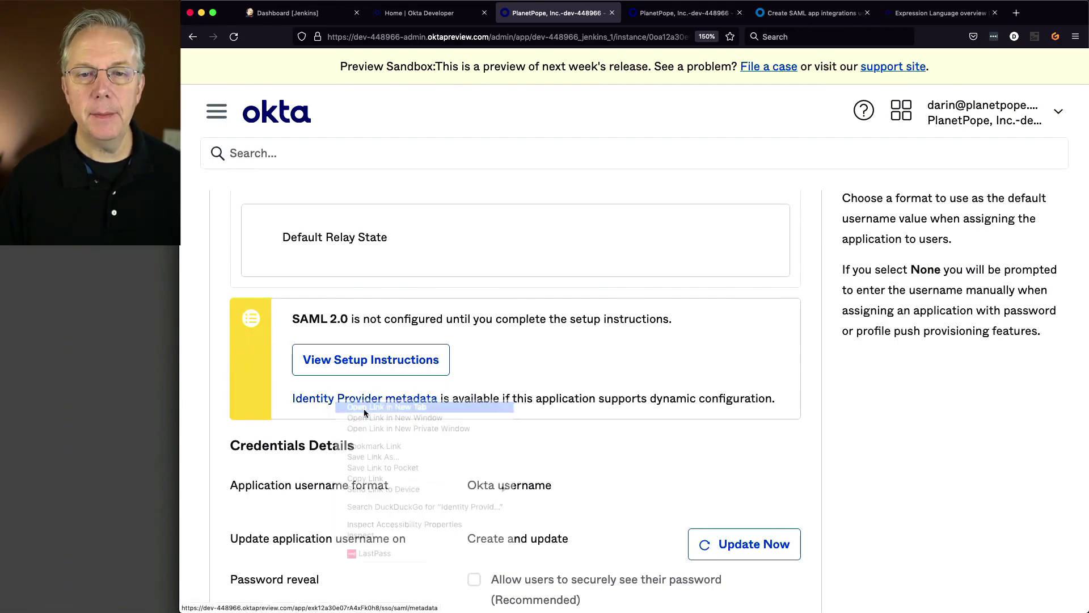
{"action": "left_click", "coordinate": [364, 407]}
{"action": "left_click", "coordinate": [626, 18]}
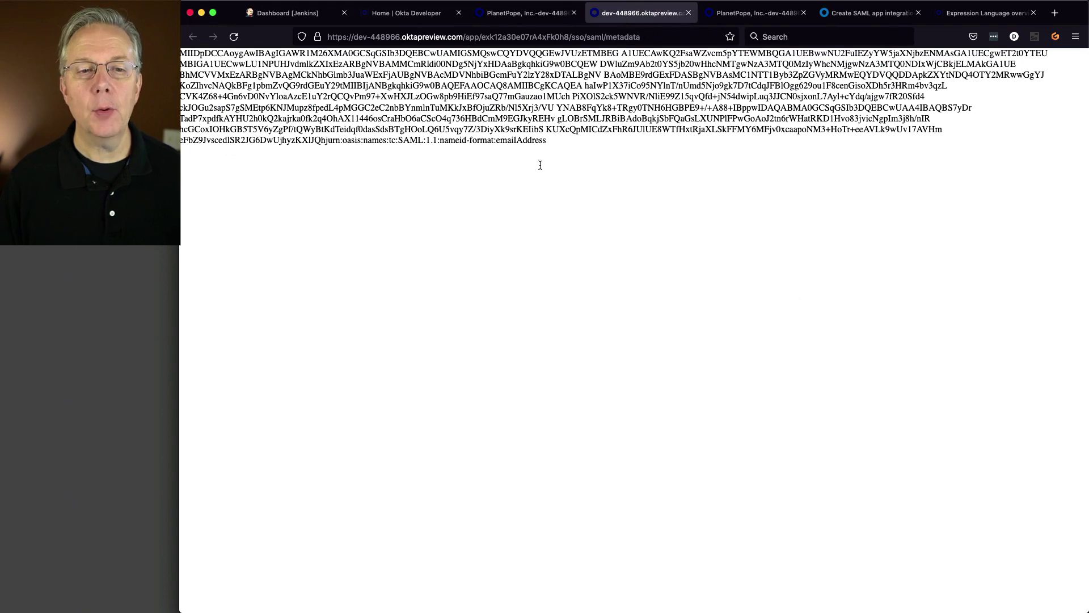
{"action": "right_click", "coordinate": [578, 242]}
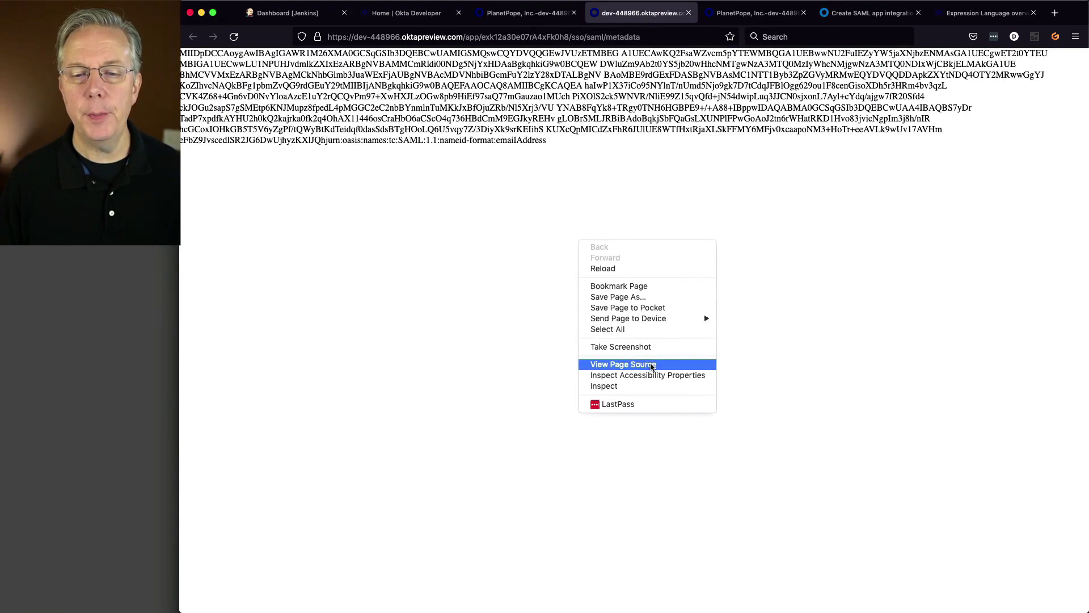
{"action": "left_click", "coordinate": [649, 363]}
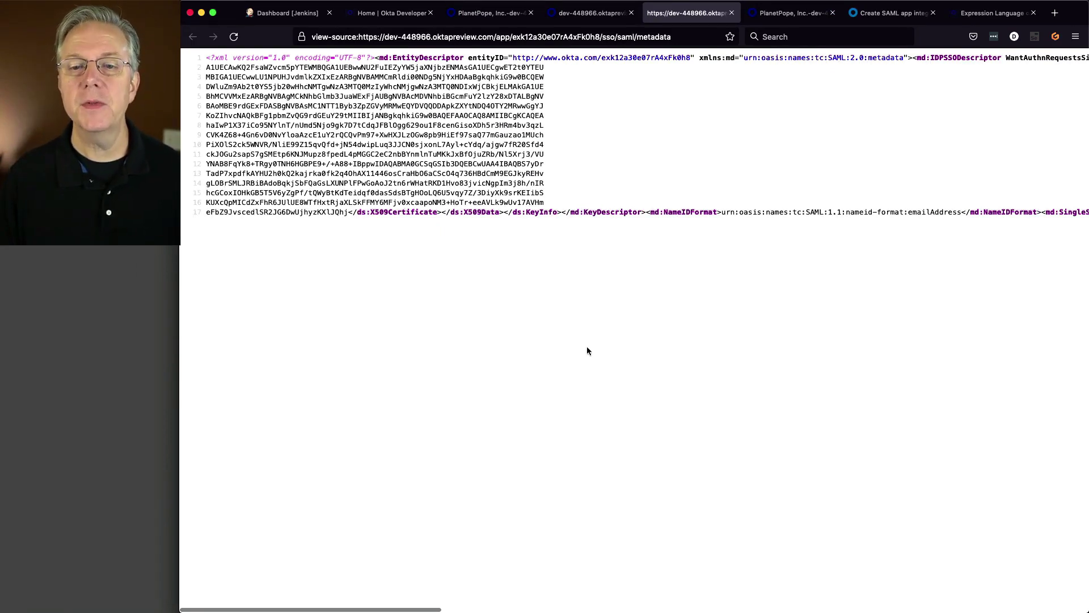
{"action": "key", "text": "super+a"}
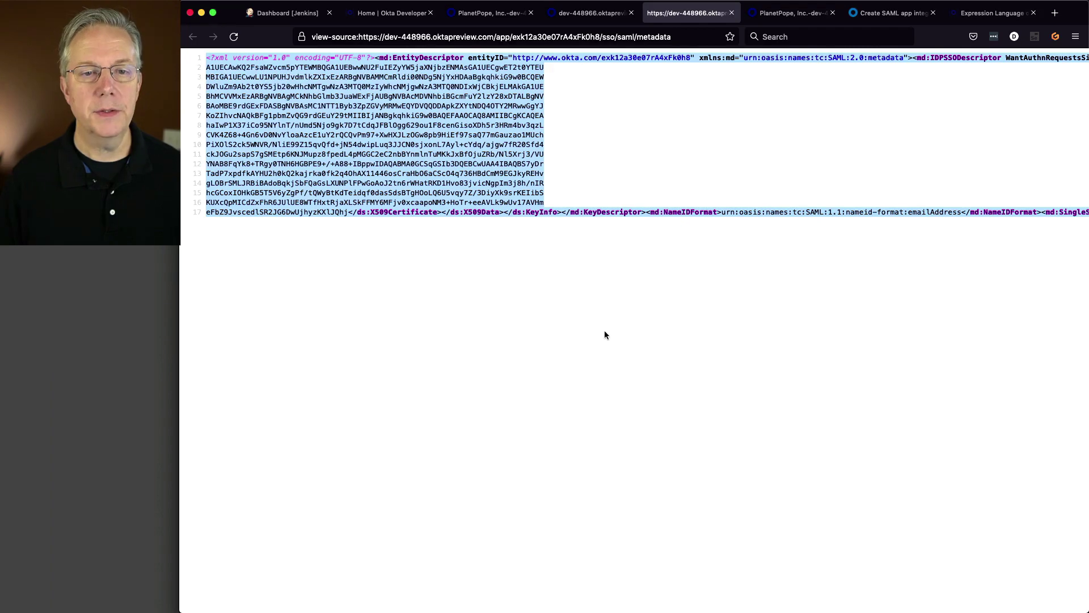
- Set Jenkins authorization to Anyone can do anything, save, and reopen Configure Global Security
{"action": "left_click", "coordinate": [303, 13]}
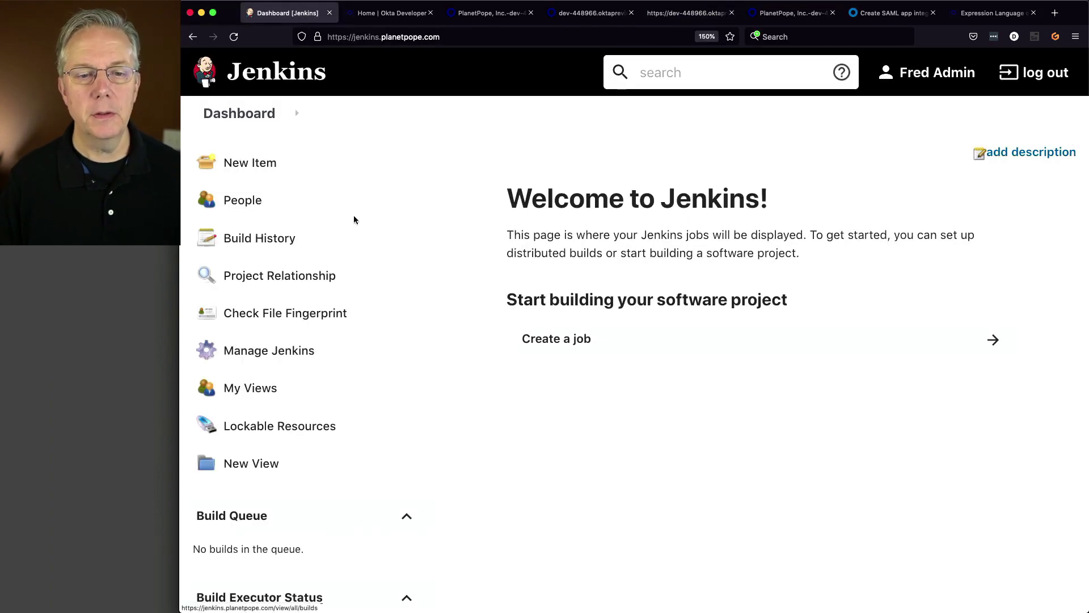
{"action": "left_click", "coordinate": [294, 351]}
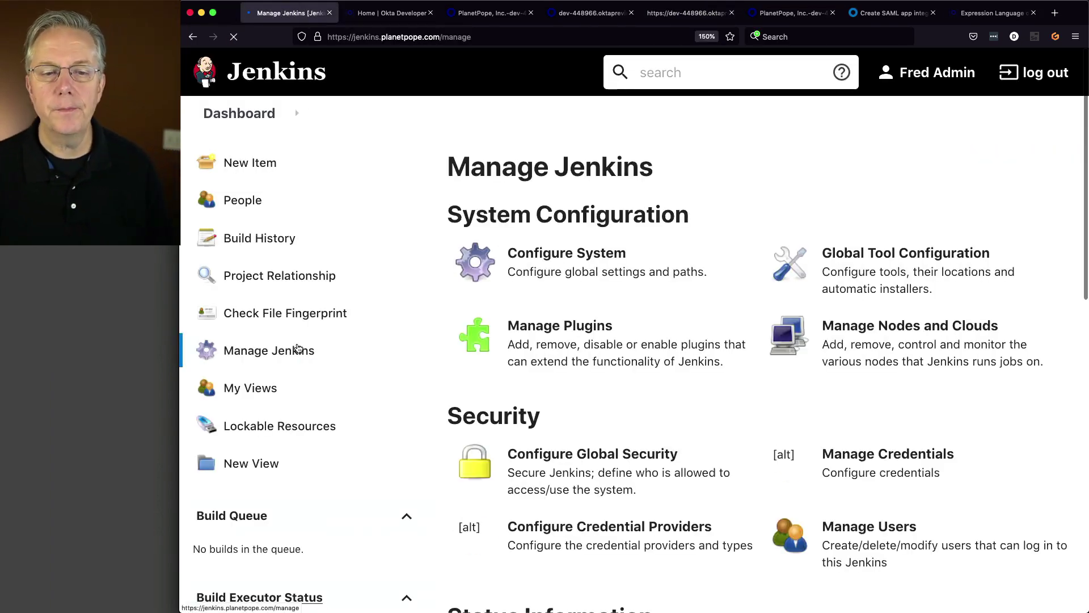
{"action": "left_click", "coordinate": [605, 460]}
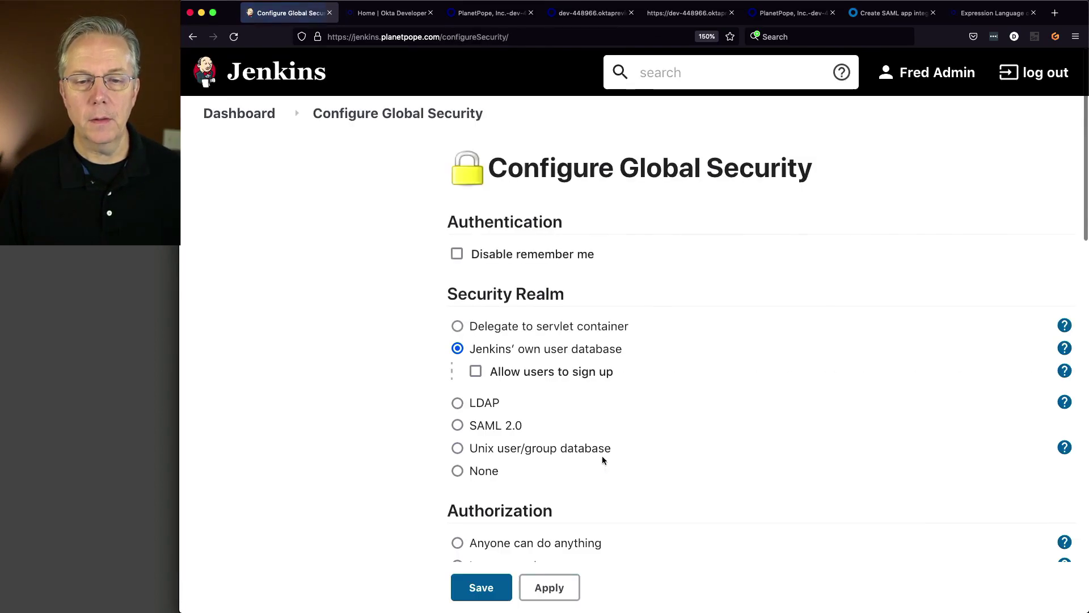
{"action": "scroll", "coordinate": [644, 455], "scroll_direction": "down", "scroll_amount": 2}
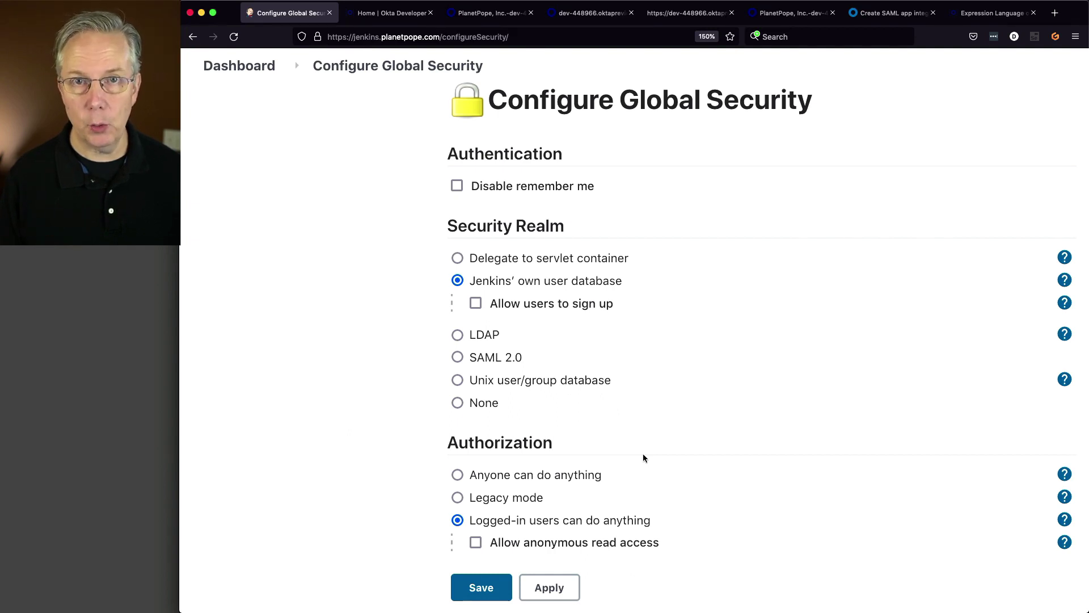
{"action": "left_click", "coordinate": [505, 479]}
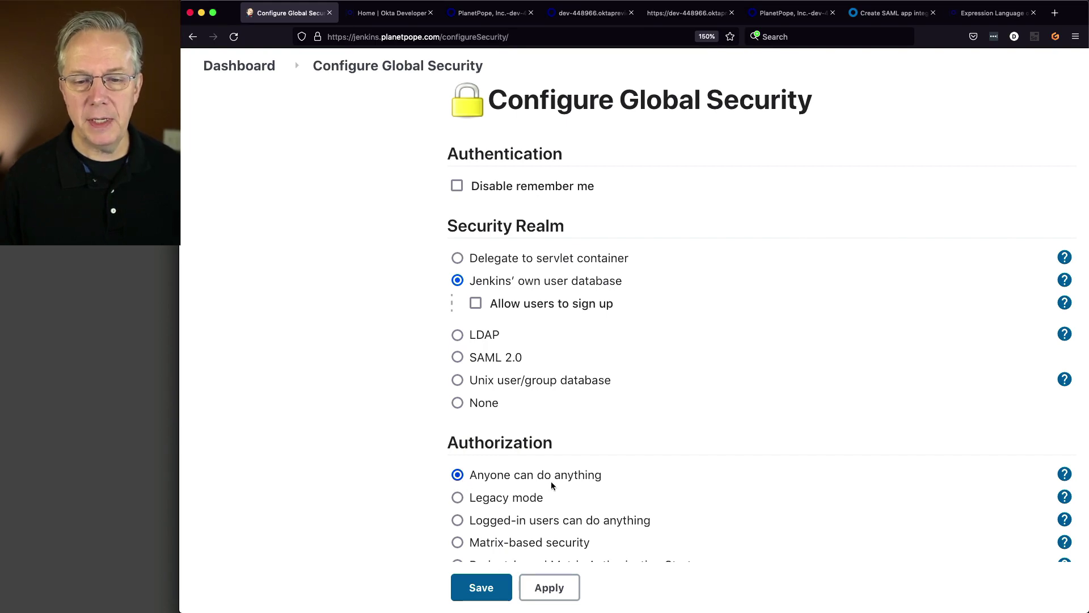
{"action": "left_click", "coordinate": [488, 592]}
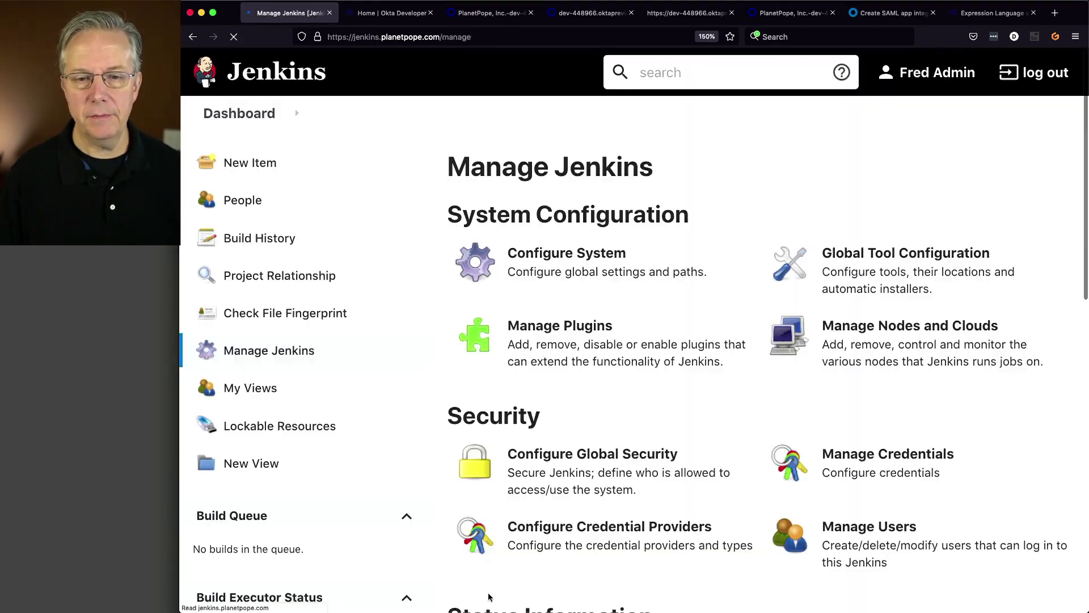
{"action": "left_click", "coordinate": [572, 477]}
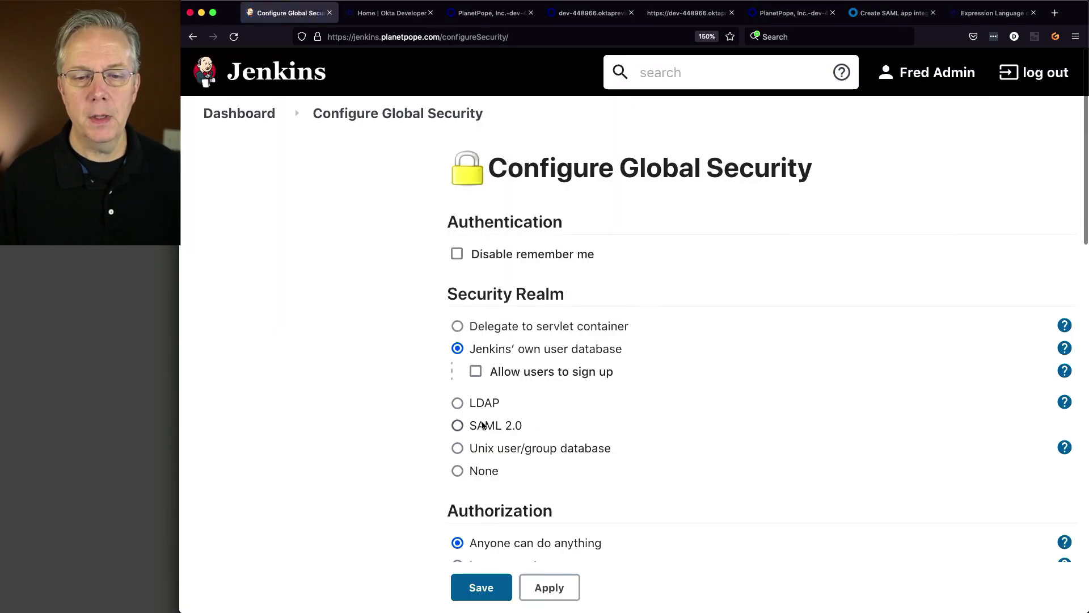
- Switch the security realm to SAML 2.0 and paste Okta's IdP metadata XML
{"action": "left_click", "coordinate": [460, 425]}
{"action": "scroll", "coordinate": [589, 419], "scroll_direction": "down", "scroll_amount": 3}
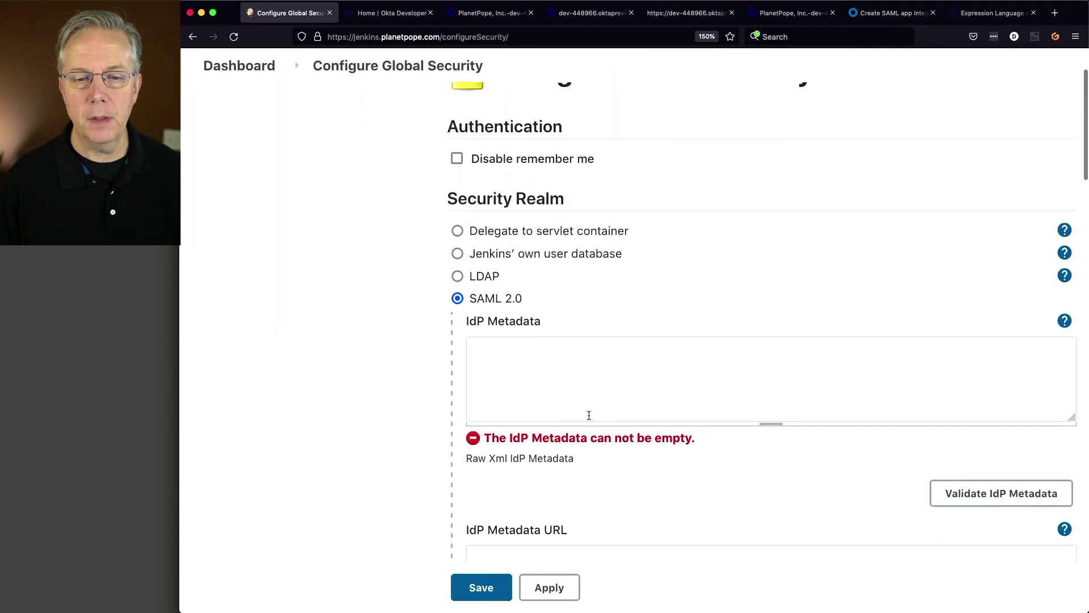
{"action": "left_click", "coordinate": [593, 391]}
{"action": "key", "text": "super+v"}
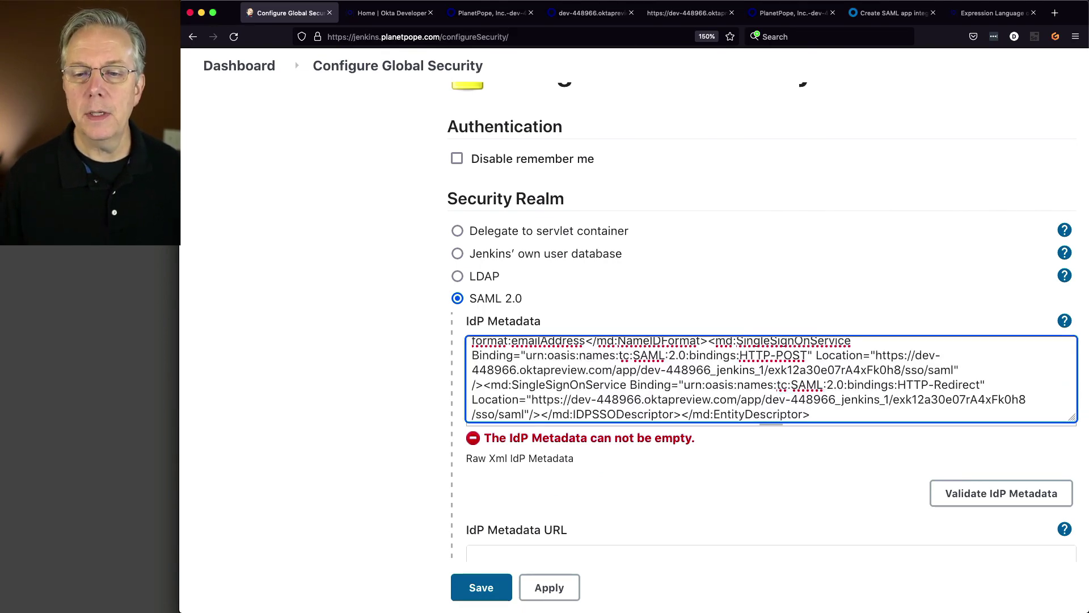
{"action": "scroll", "coordinate": [657, 391], "scroll_direction": "up", "scroll_amount": 10}
{"action": "scroll", "coordinate": [813, 344], "scroll_direction": "up", "scroll_amount": 5}
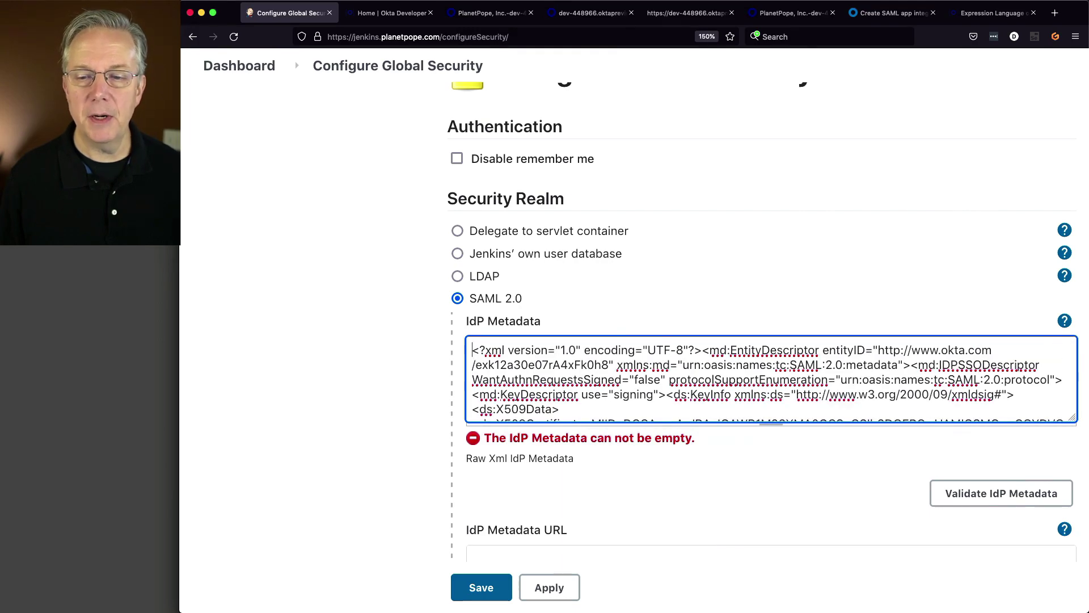
{"action": "key", "text": "Down"}
{"action": "key", "text": "Down"}
{"action": "key", "text": "Down"}
{"action": "key", "text": "Down"}
{"action": "key", "text": "Down"}
{"action": "key", "text": "Down"}
{"action": "key", "text": "Down"}
{"action": "key", "text": "Down"}
{"action": "key", "text": "Down"}
{"action": "key", "text": "Down"}
{"action": "key", "text": "Down"}
{"action": "key", "text": "Down"}
{"action": "key", "text": "Down"}
{"action": "key", "text": "Down"}
{"action": "key", "text": "Down"}
{"action": "key", "text": "Down"}
{"action": "key", "text": "Down"}
{"action": "key", "text": "Down"}
{"action": "key", "text": "Down"}
{"action": "key", "text": "Down"}
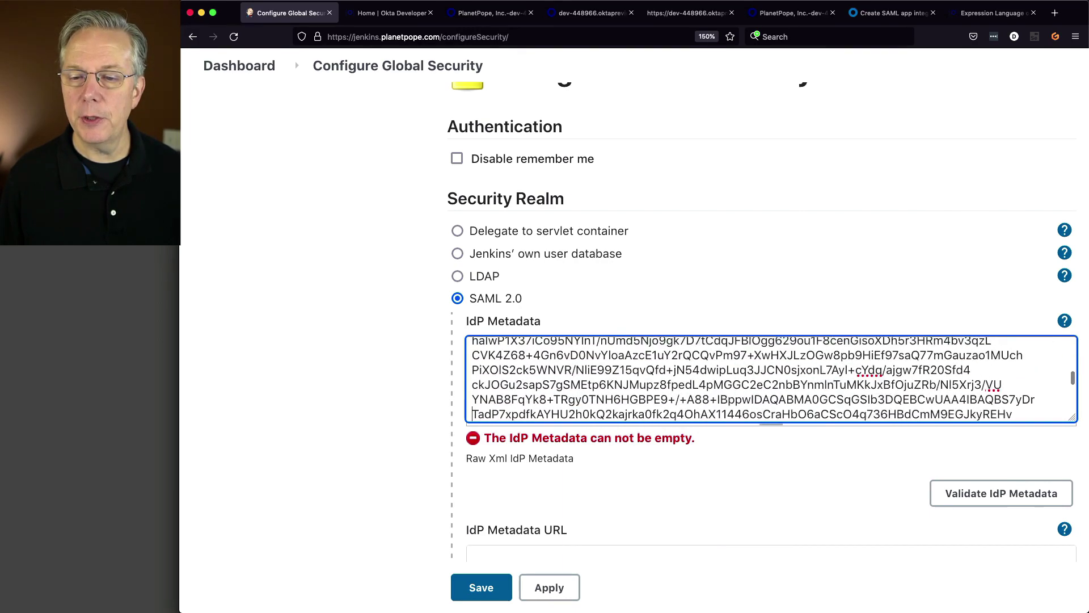
{"action": "key", "text": "Down"}
{"action": "key", "text": "Down"}
{"action": "key", "text": "Down"}
{"action": "key", "text": "Down"}
{"action": "key", "text": "Down"}
{"action": "key", "text": "Down"}
{"action": "key", "text": "Down"}
{"action": "key", "text": "Down"}
{"action": "key", "text": "Down"}
{"action": "key", "text": "Down"}
{"action": "key", "text": "Down"}
{"action": "key", "text": "Down"}
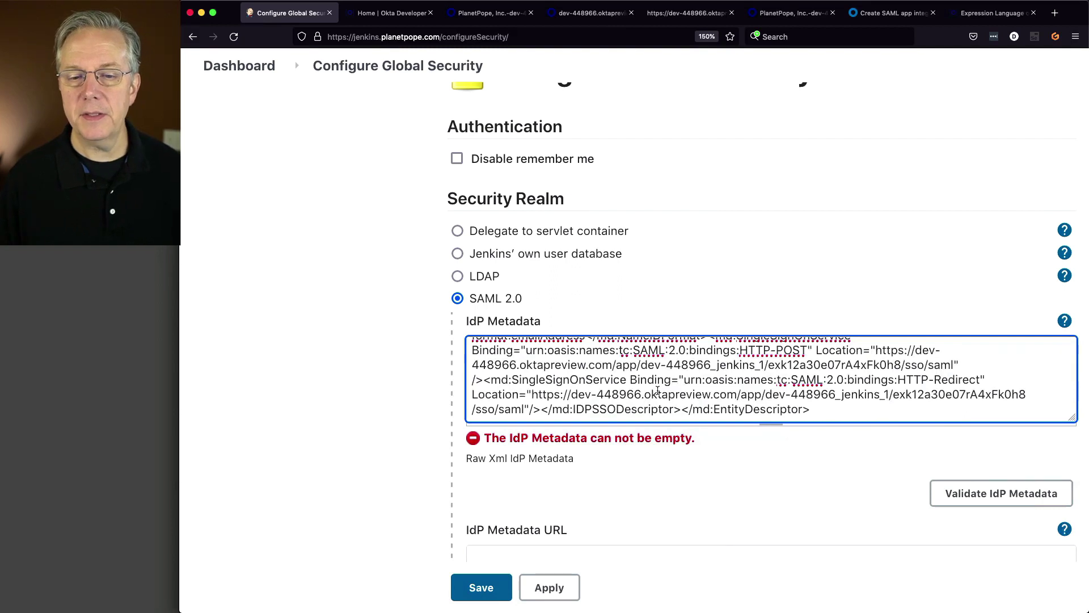
- Validate the pasted IdP metadata so it reports Success
{"action": "left_click", "coordinate": [1026, 496]}
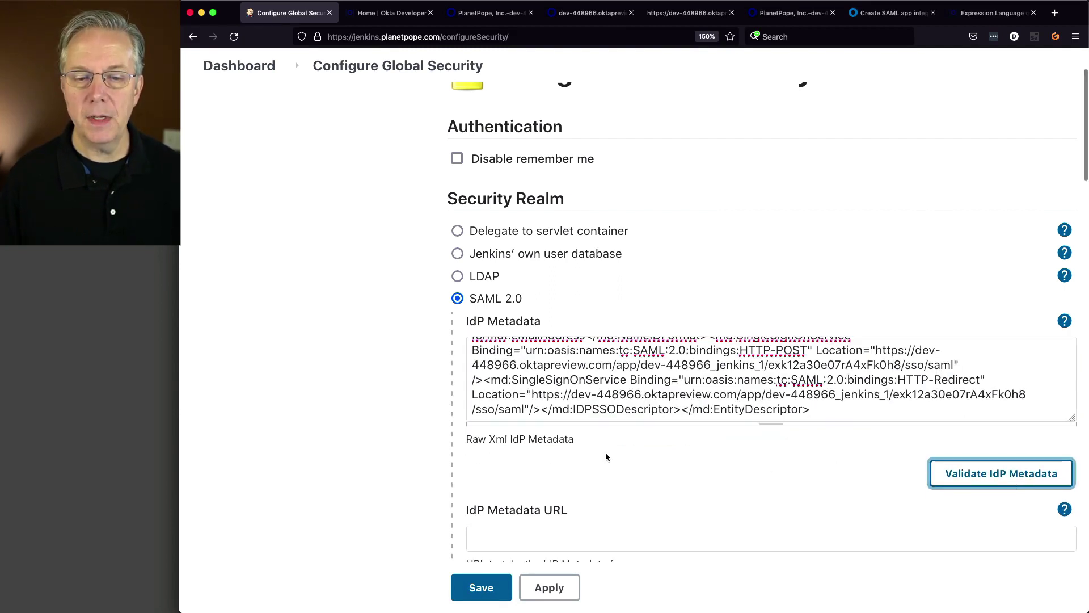
{"action": "left_click", "coordinate": [980, 480]}
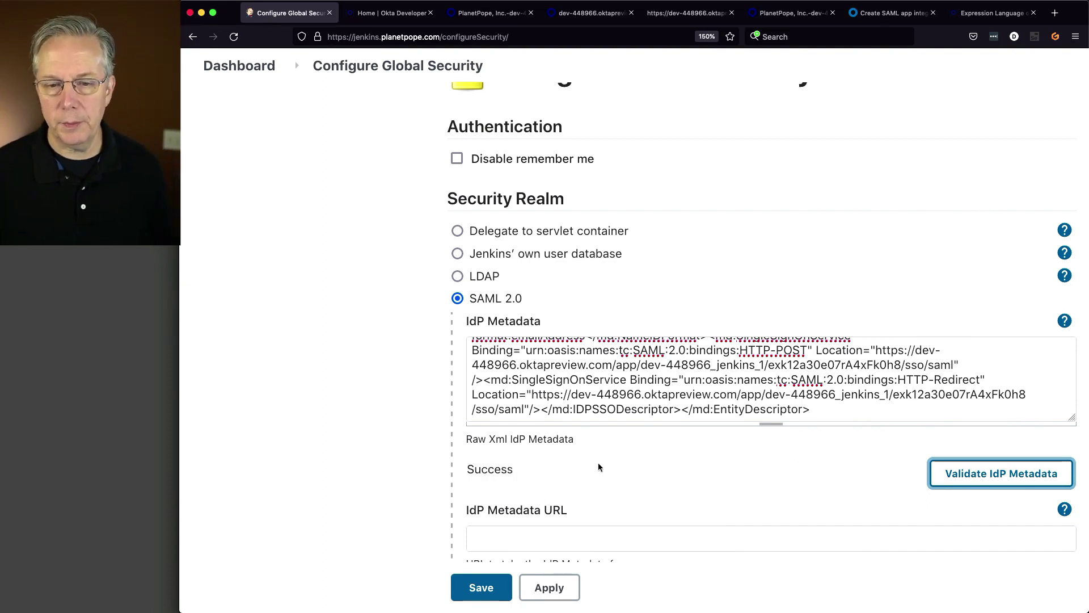
{"action": "scroll", "coordinate": [633, 462], "scroll_direction": "down", "scroll_amount": 1}
{"action": "scroll", "coordinate": [633, 462], "scroll_direction": "down", "scroll_amount": 5}
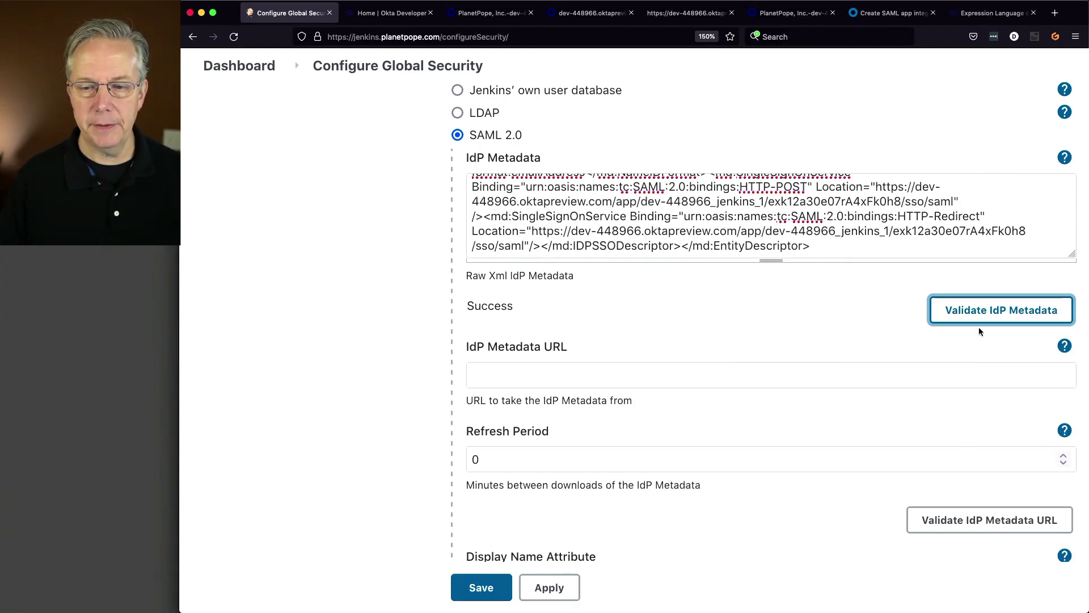
- Clear the Display Name Attribute and paste the name claim URL into Username Attribute
{"action": "scroll", "coordinate": [921, 374], "scroll_direction": "down", "scroll_amount": 3}
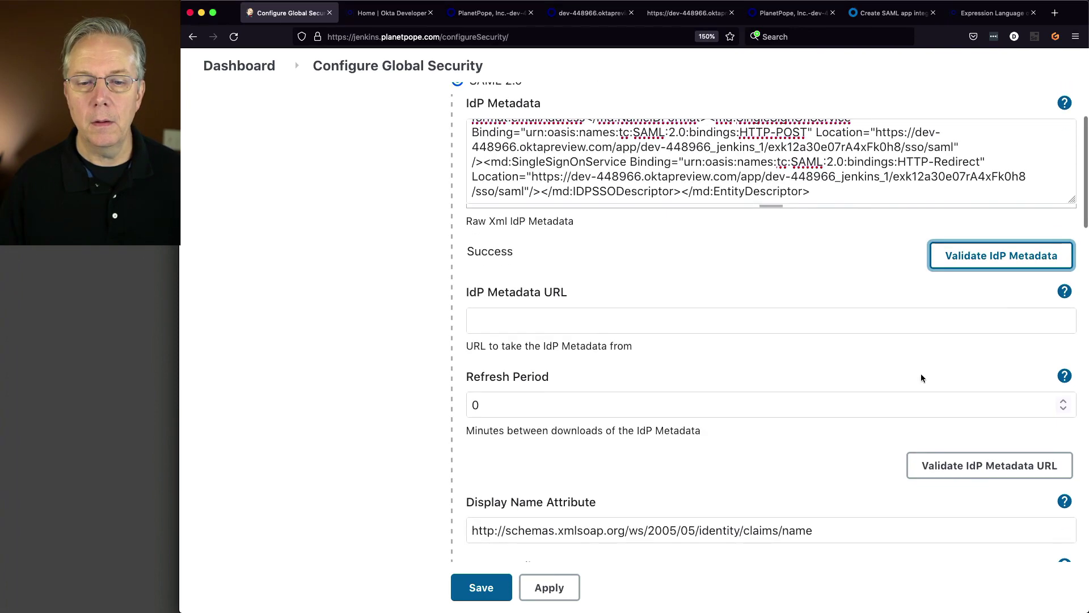
{"action": "scroll", "coordinate": [921, 374], "scroll_direction": "down", "scroll_amount": 3}
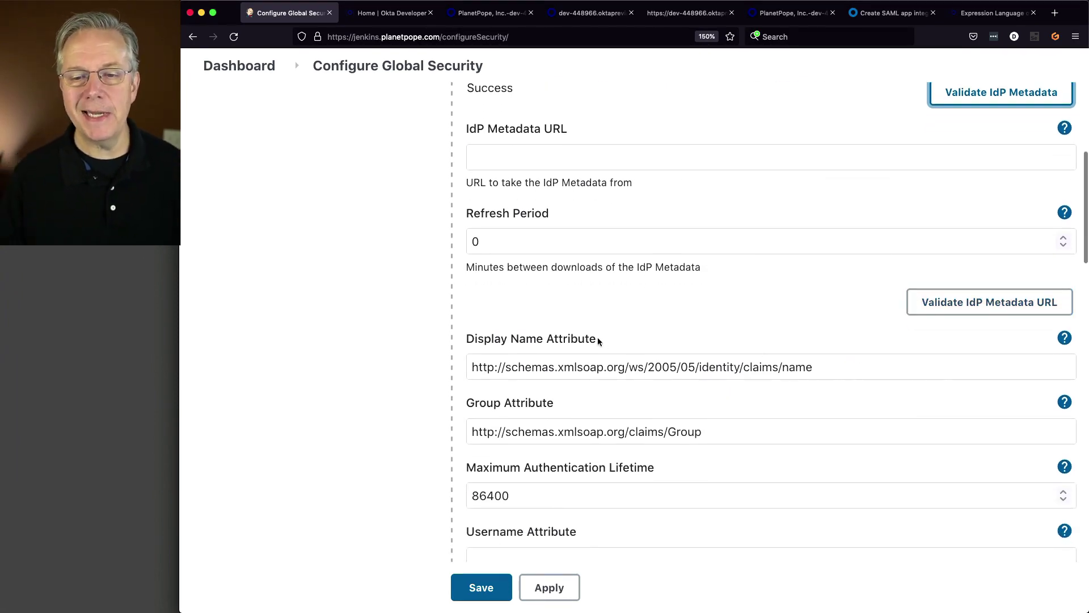
{"action": "scroll", "coordinate": [633, 366], "scroll_direction": "down", "scroll_amount": 3}
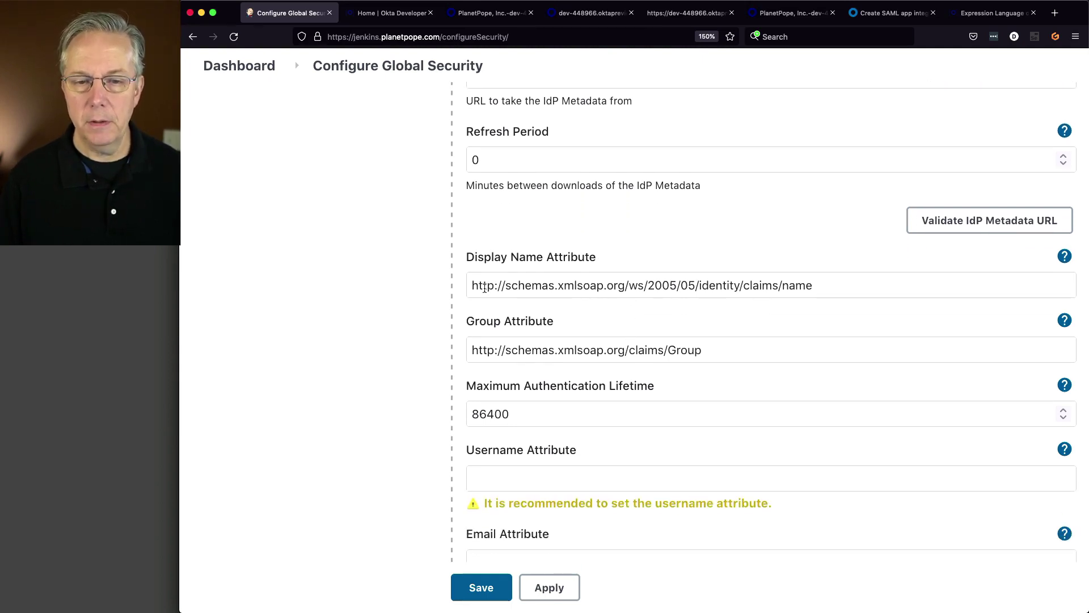
{"action": "left_click_drag", "start_coordinate": [471, 286], "coordinate": [745, 294]}
{"action": "key", "text": "super+c"}
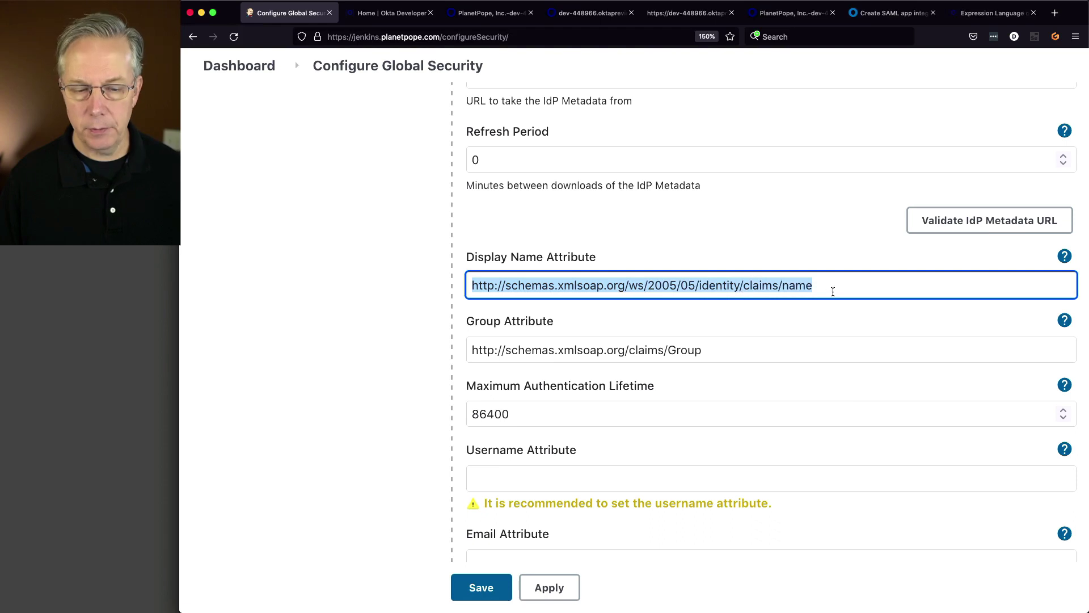
{"action": "key", "text": "BackSpace"}
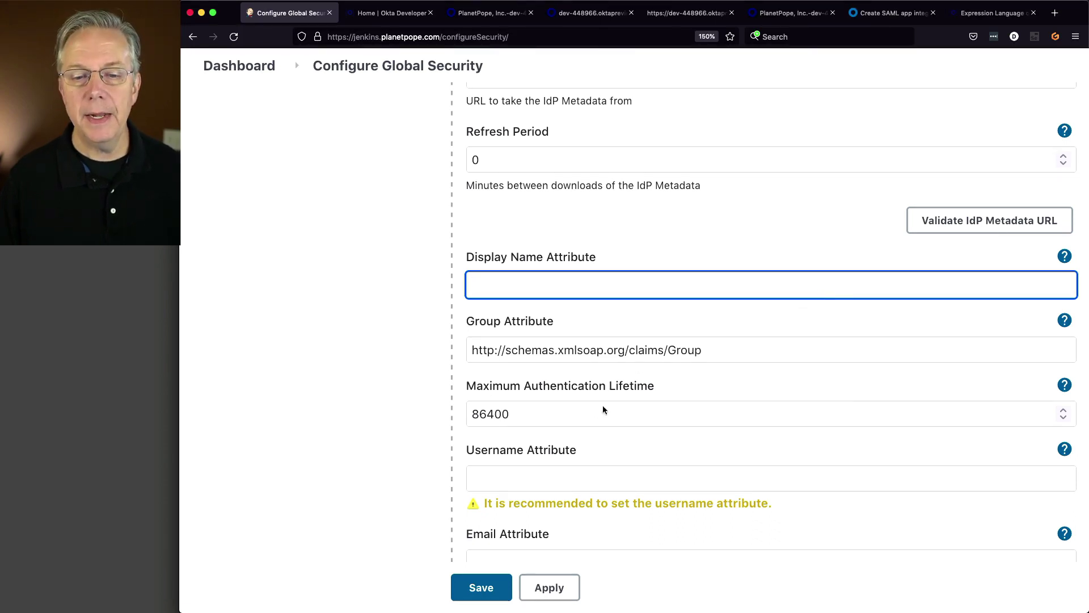
{"action": "left_click", "coordinate": [602, 484]}
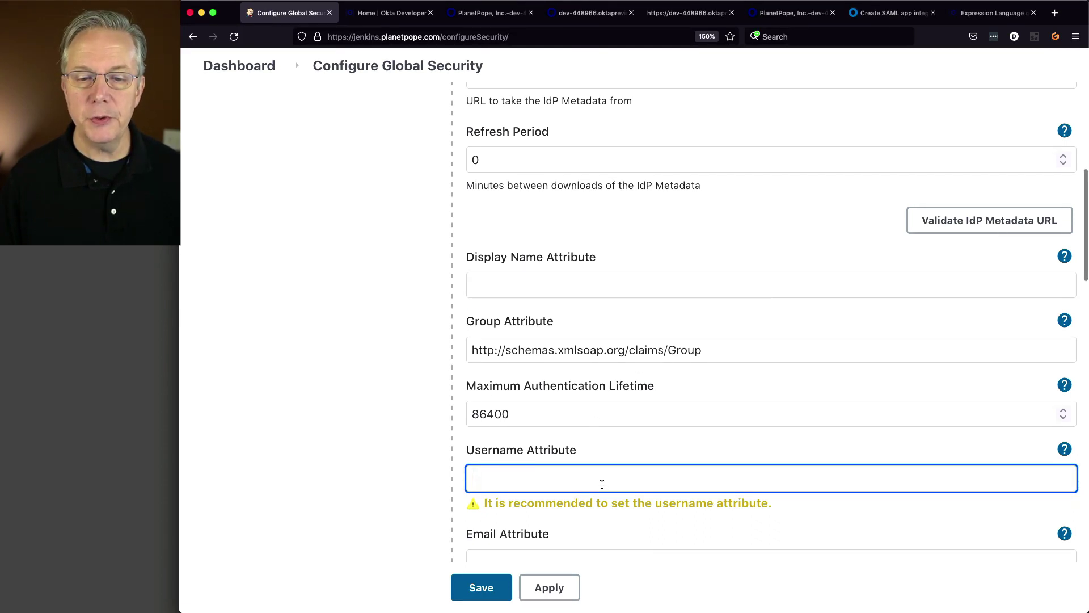
{"action": "key", "text": "super+v"}
{"action": "key", "text": "Tab"}
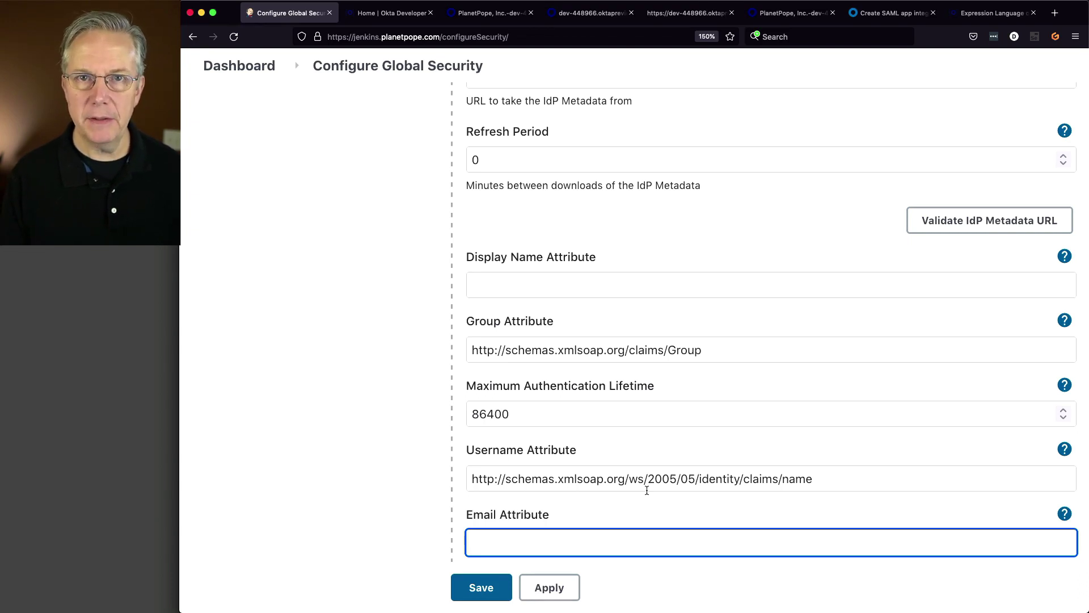
- Enter DisplayName as the Display Name Attribute and Group as the Group Attribute
{"action": "left_click", "coordinate": [553, 286]}
{"action": "type", "text": "Displ"}
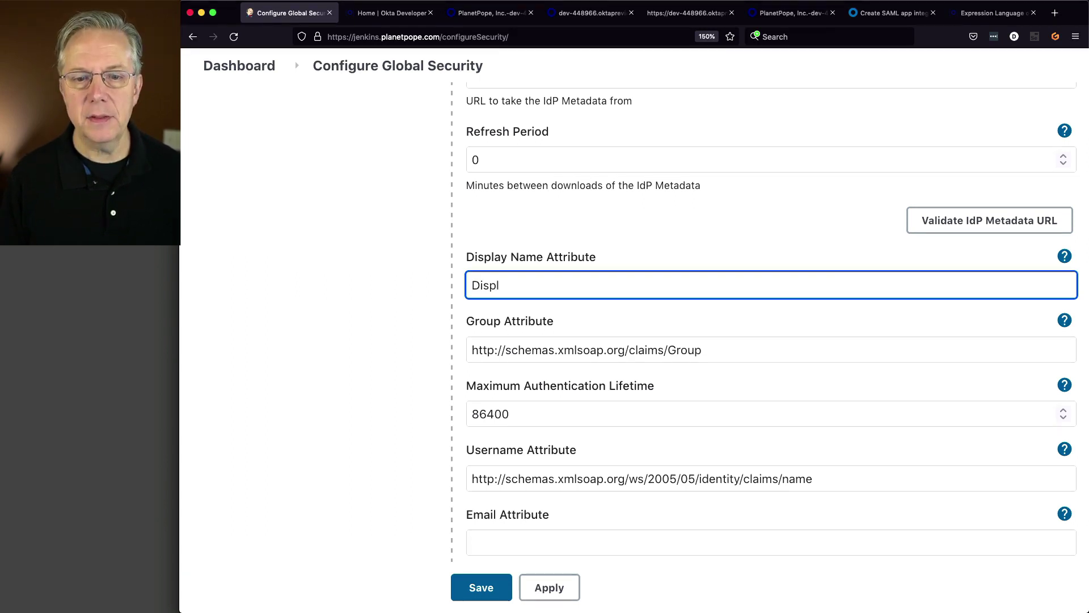
{"action": "type", "text": "ayName"}
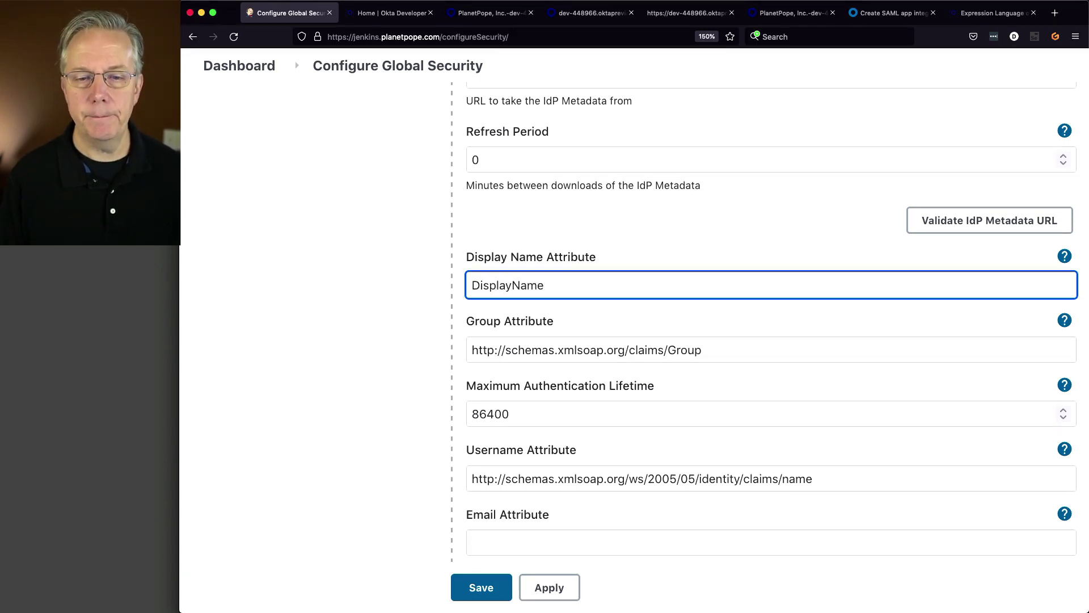
{"action": "key", "text": "Tab"}
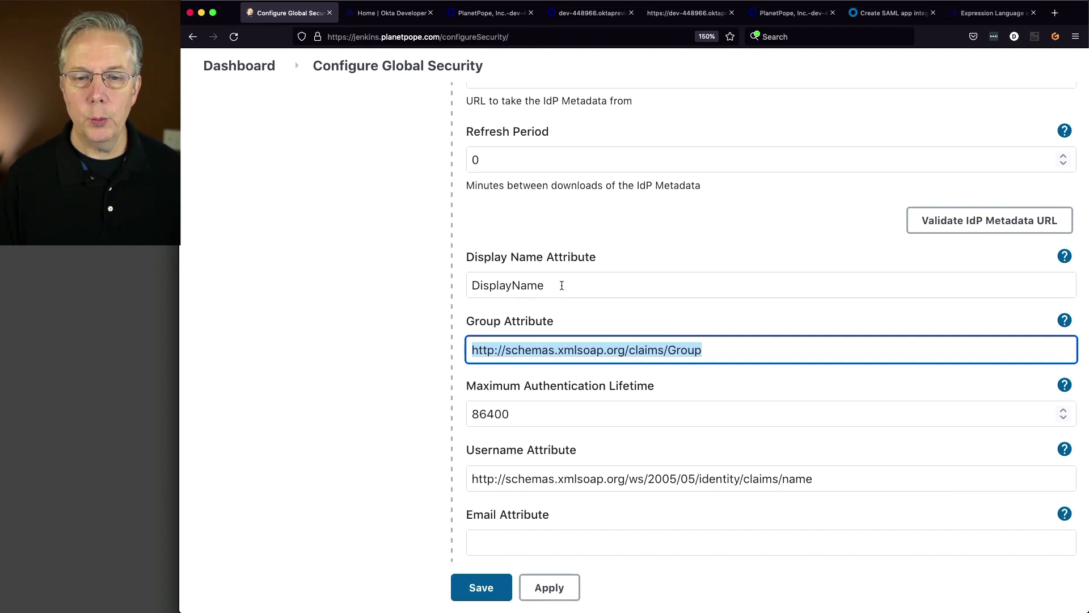
{"action": "left_click_drag", "start_coordinate": [561, 286], "coordinate": [468, 282]}
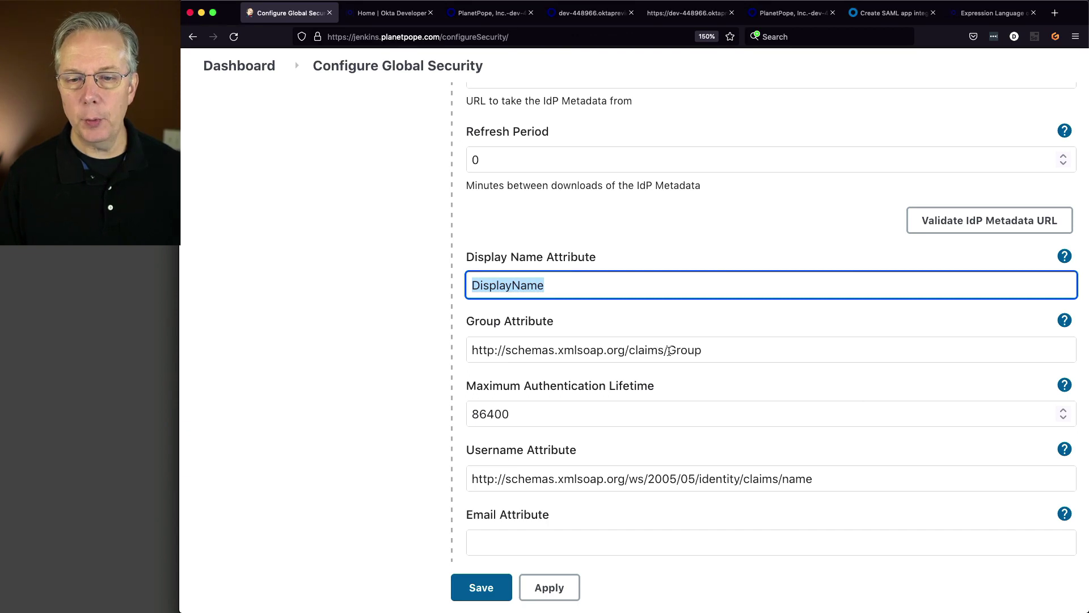
{"action": "key", "text": "Tab"}
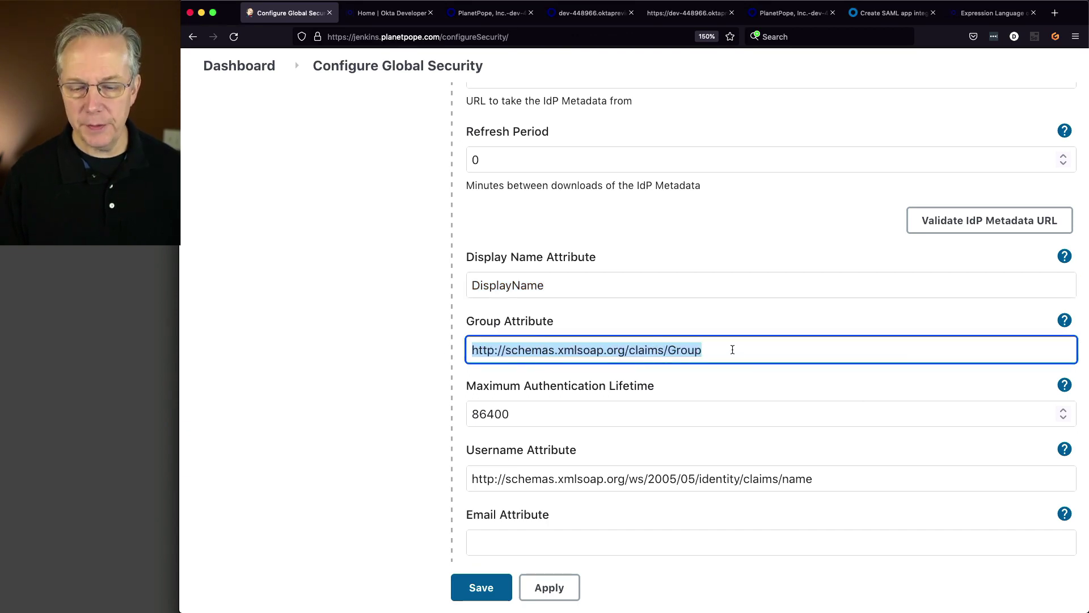
{"action": "type", "text": "Group"}
- Enter Email as the Email Attribute
{"action": "key", "text": "Tab"}
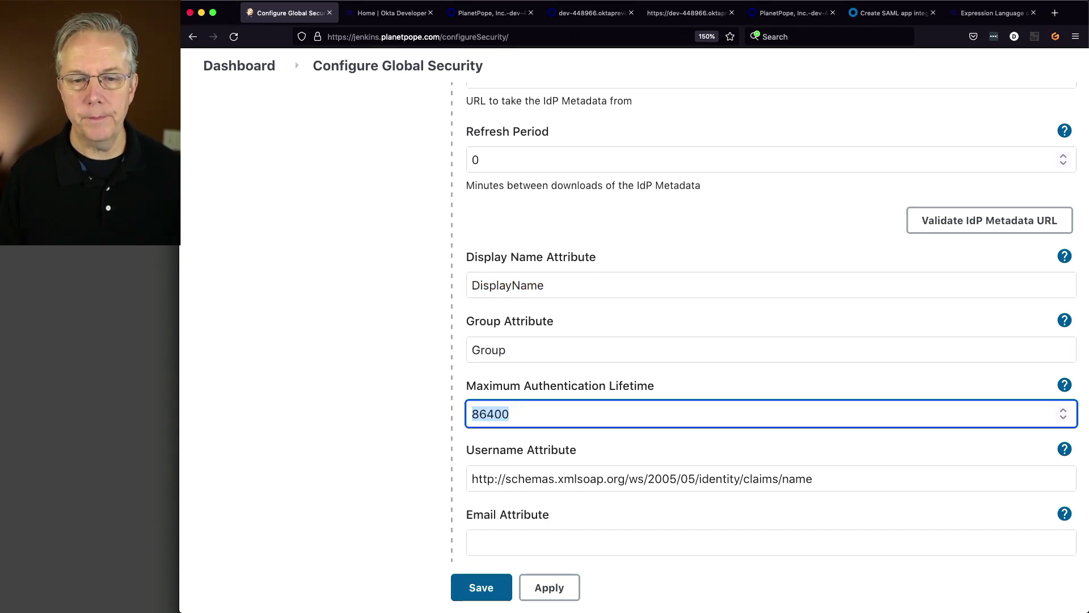
{"action": "key", "text": "Tab"}
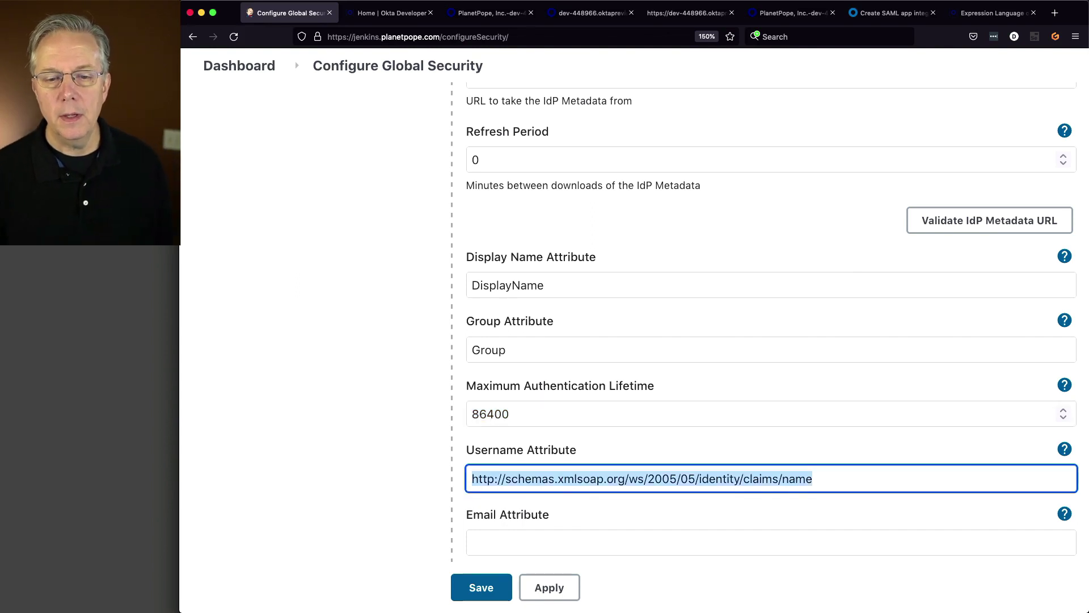
{"action": "key", "text": "Tab"}
{"action": "type", "text": "Email"}
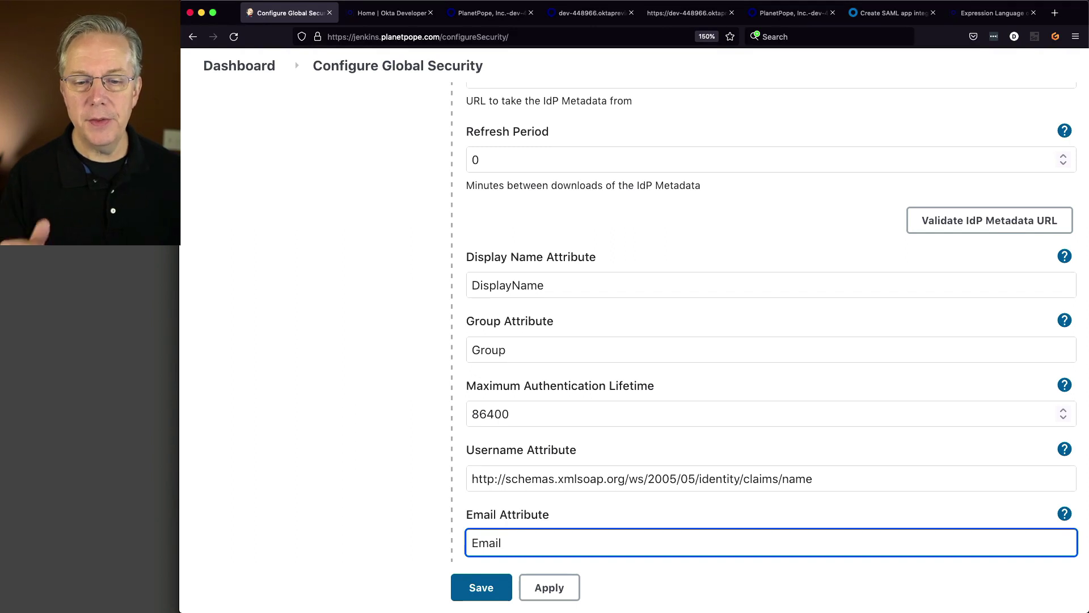
- Review the Email, DisplayName and Group attribute values, then scroll further down the settings
{"action": "left_click_drag", "start_coordinate": [504, 543], "coordinate": [456, 549]}
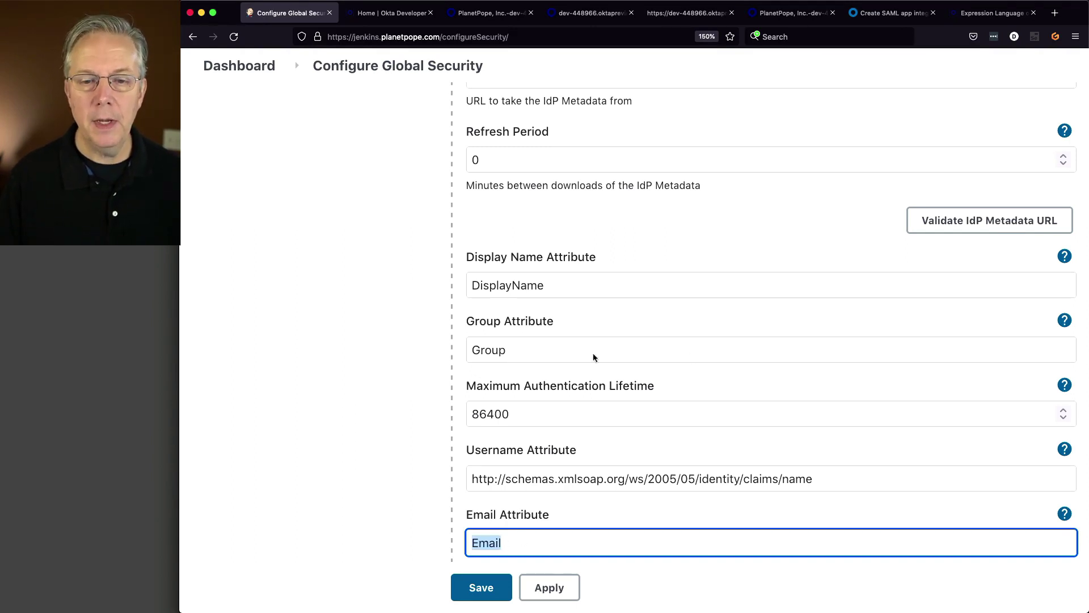
{"action": "left_click_drag", "start_coordinate": [587, 285], "coordinate": [446, 279]}
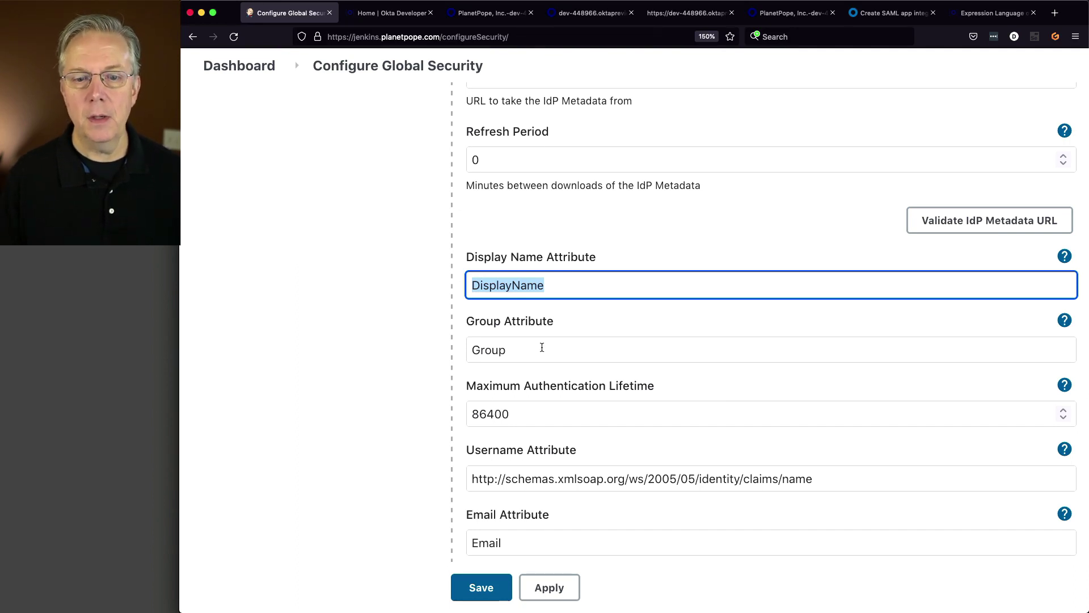
{"action": "left_click_drag", "start_coordinate": [539, 348], "coordinate": [437, 354]}
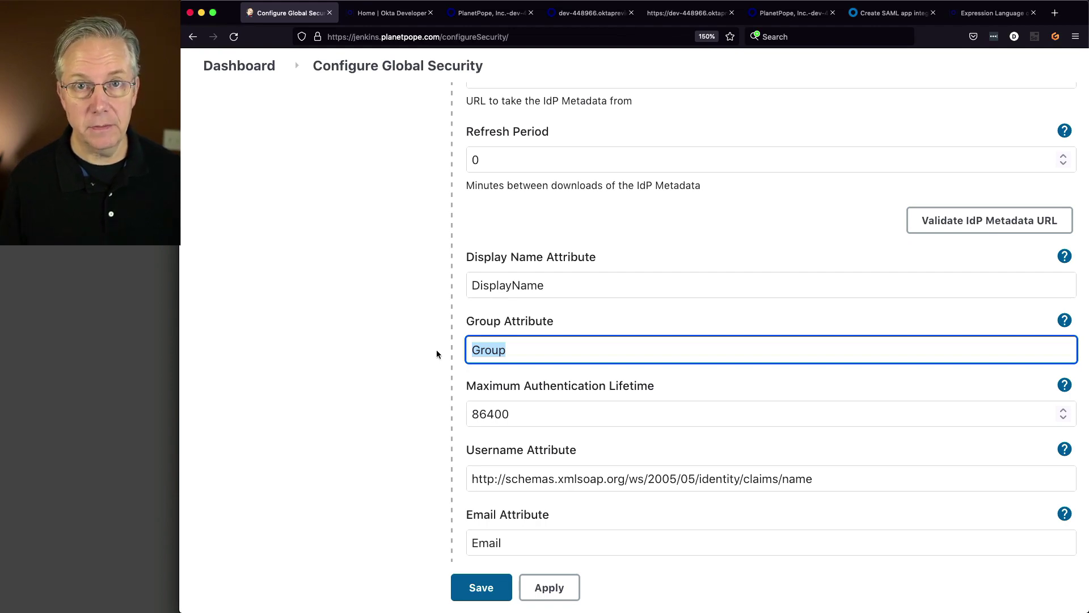
{"action": "scroll", "coordinate": [437, 349], "scroll_direction": "down", "scroll_amount": 2}
{"action": "scroll", "coordinate": [431, 381], "scroll_direction": "down", "scroll_amount": 2}
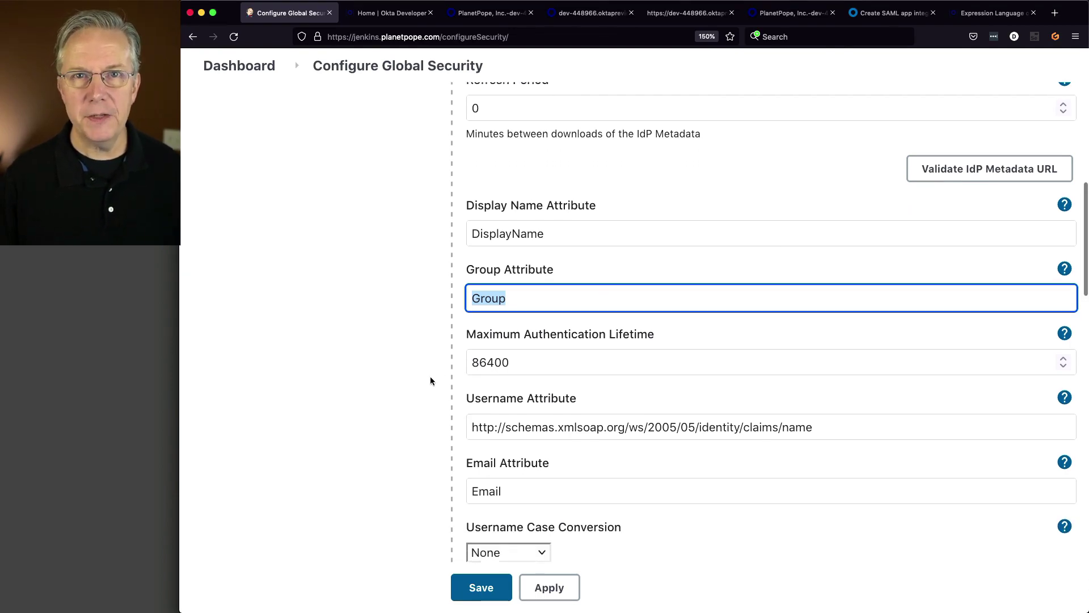
{"action": "scroll", "coordinate": [431, 381], "scroll_direction": "down", "scroll_amount": 1}
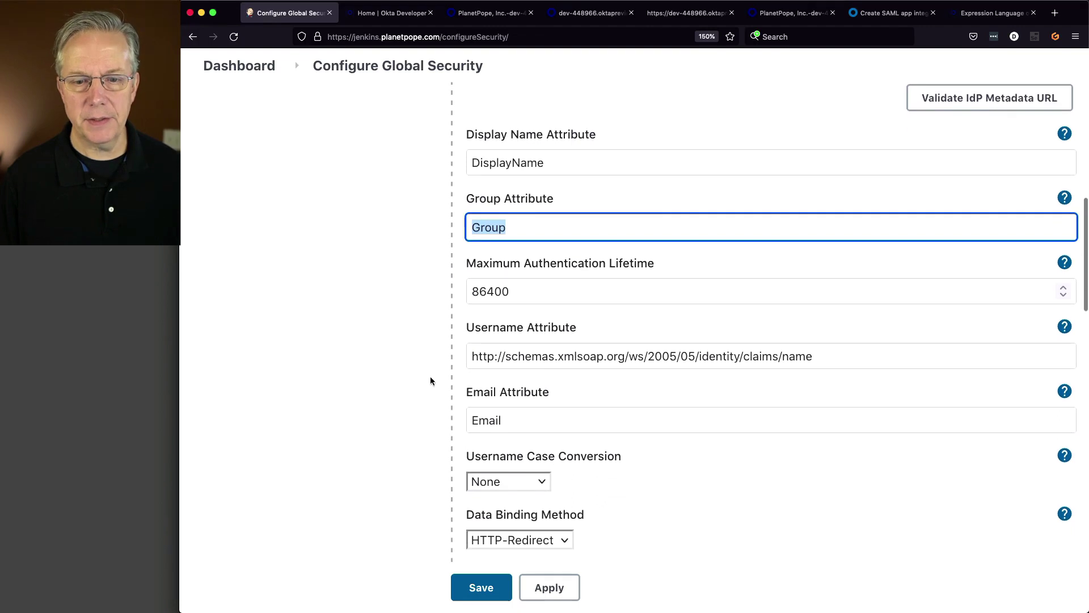
{"action": "scroll", "coordinate": [431, 381], "scroll_direction": "down", "scroll_amount": 2}
{"action": "scroll", "coordinate": [430, 381], "scroll_direction": "down", "scroll_amount": 5}
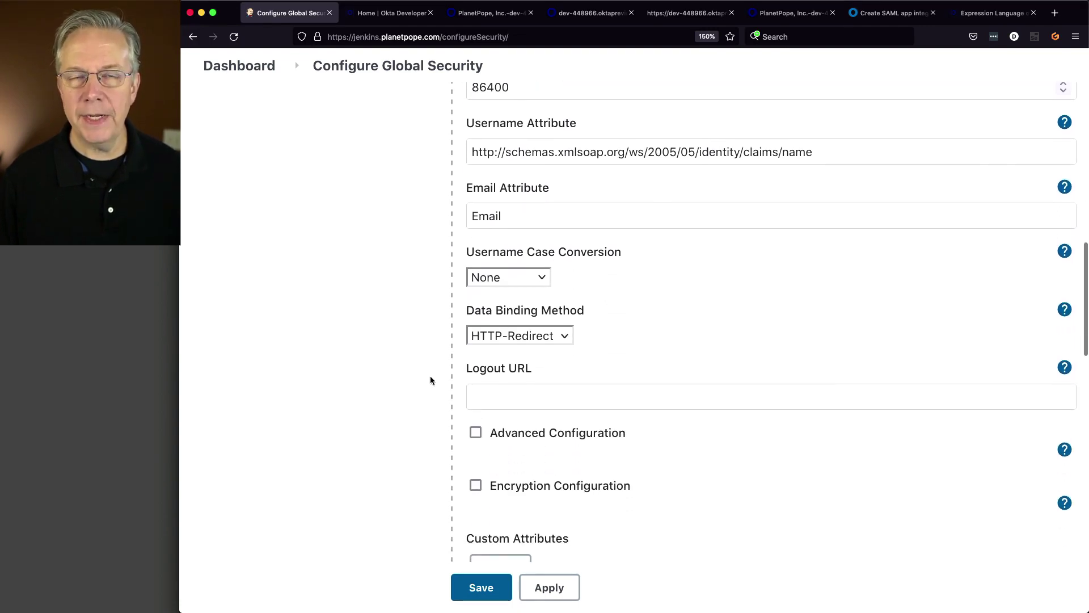
{"action": "scroll", "coordinate": [430, 380], "scroll_direction": "down", "scroll_amount": 2}
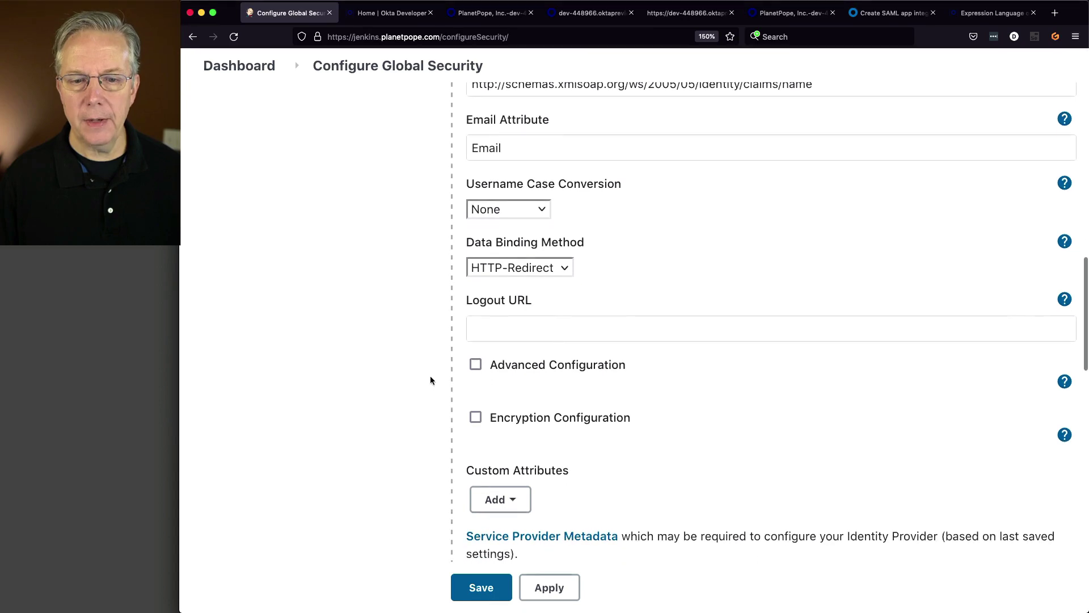
- Enable Advanced Configuration and set the SP Entity ID to jenkins-users
{"action": "left_click", "coordinate": [476, 365]}
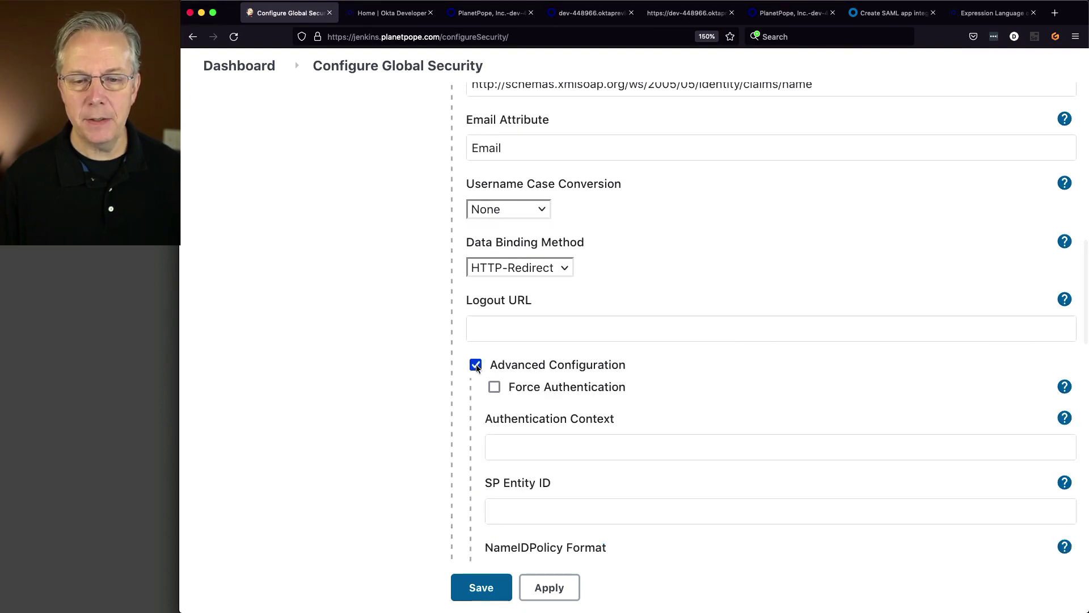
{"action": "scroll", "coordinate": [476, 375], "scroll_direction": "down", "scroll_amount": 3}
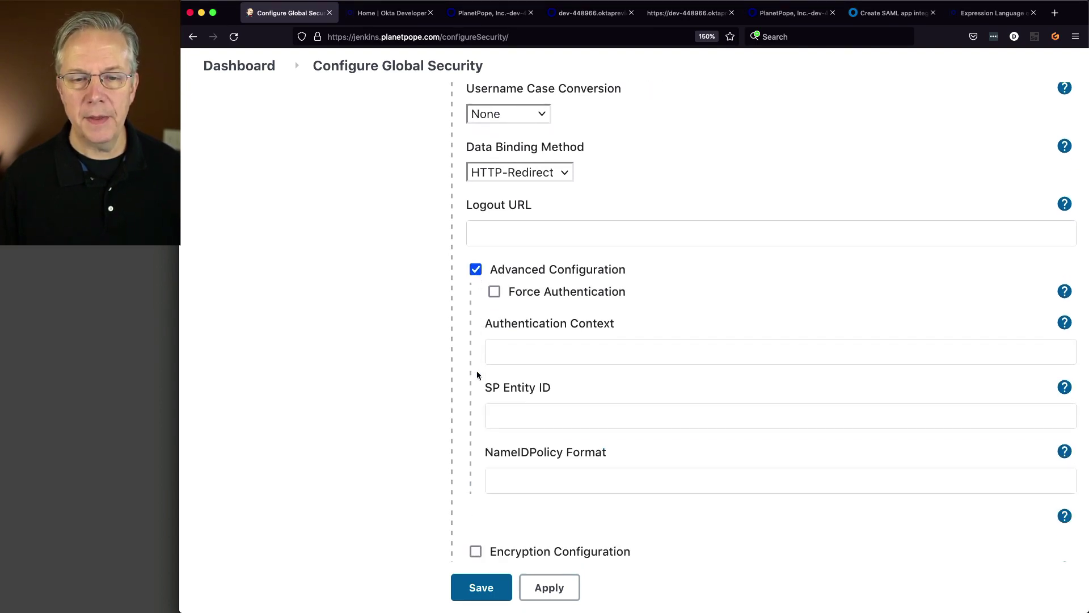
{"action": "left_click_drag", "start_coordinate": [487, 388], "coordinate": [560, 386]}
{"action": "left_click", "coordinate": [554, 413]}
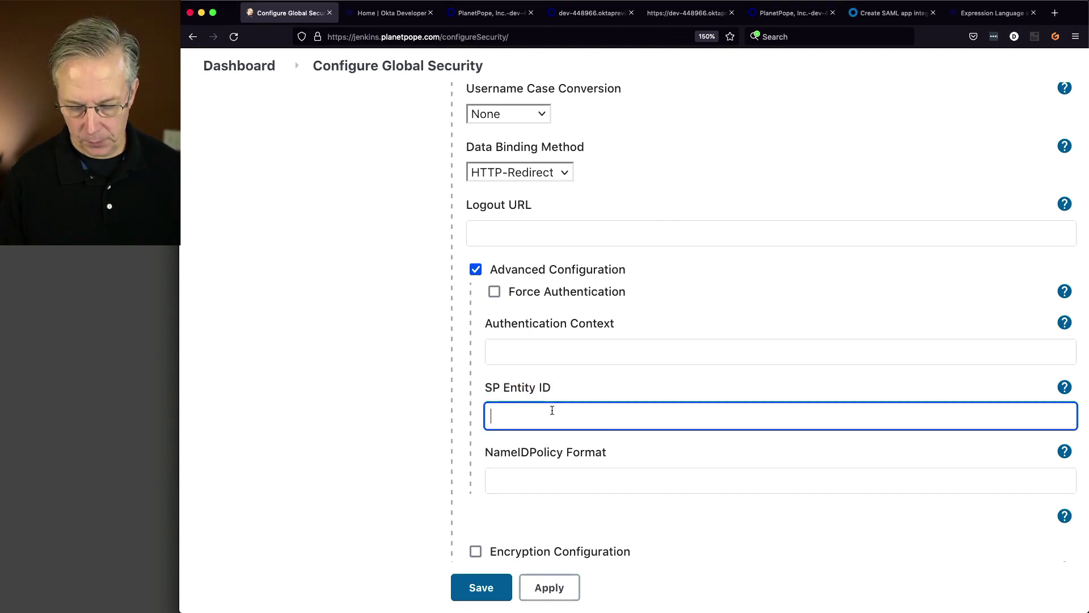
{"action": "type", "text": "jenkins-users"}
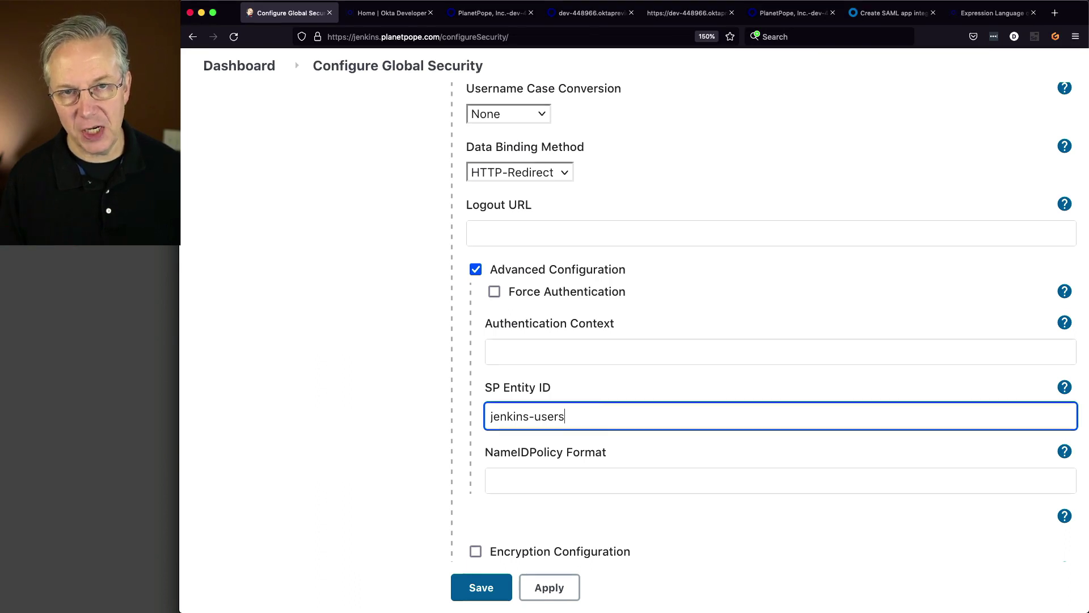
{"action": "scroll", "coordinate": [499, 406], "scroll_direction": "down", "scroll_amount": 2}
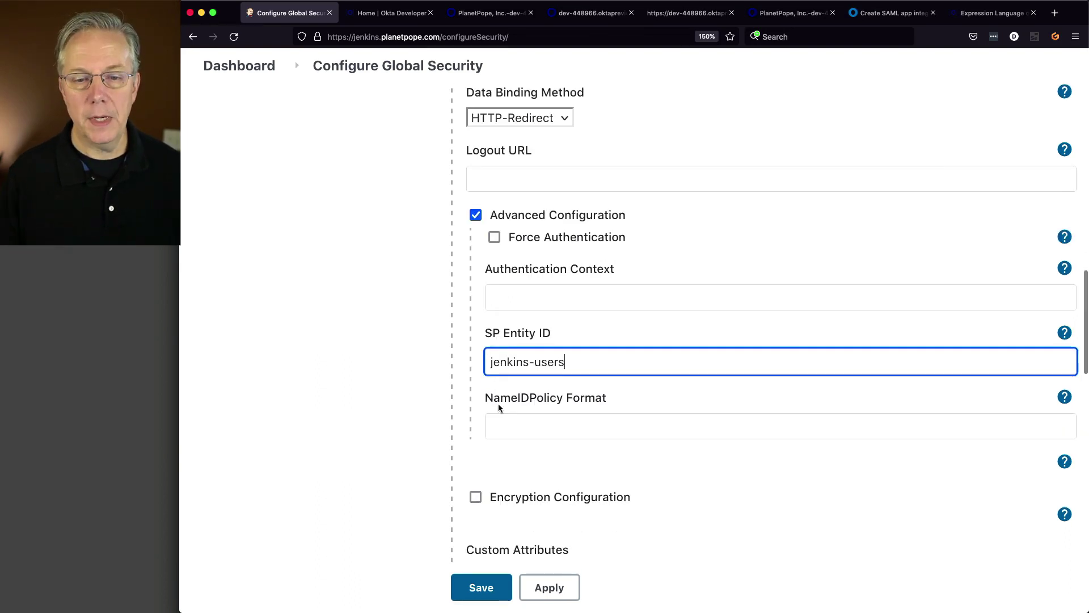
{"action": "scroll", "coordinate": [499, 404], "scroll_direction": "down", "scroll_amount": 6}
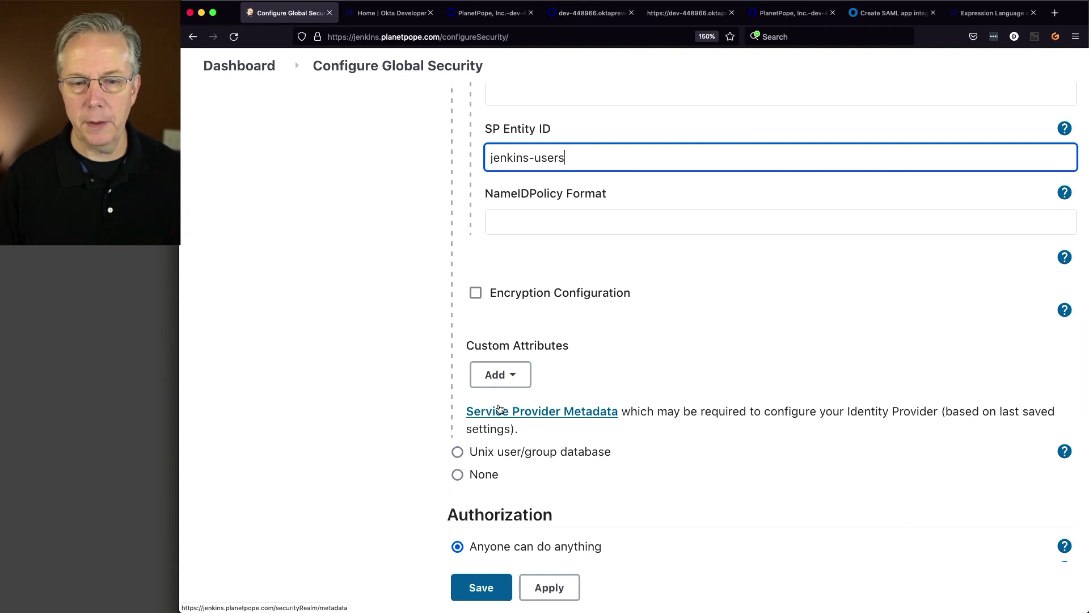
{"action": "scroll", "coordinate": [499, 408], "scroll_direction": "down", "scroll_amount": 4}
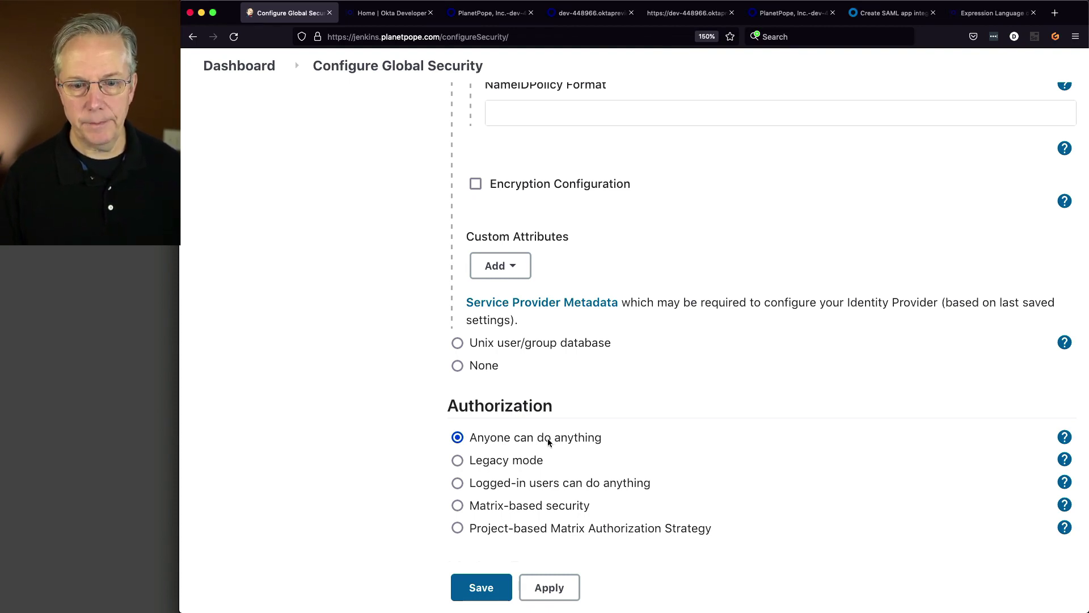
- Save the security settings, log out, and log back in through Okta SAML
{"action": "left_click", "coordinate": [484, 588]}
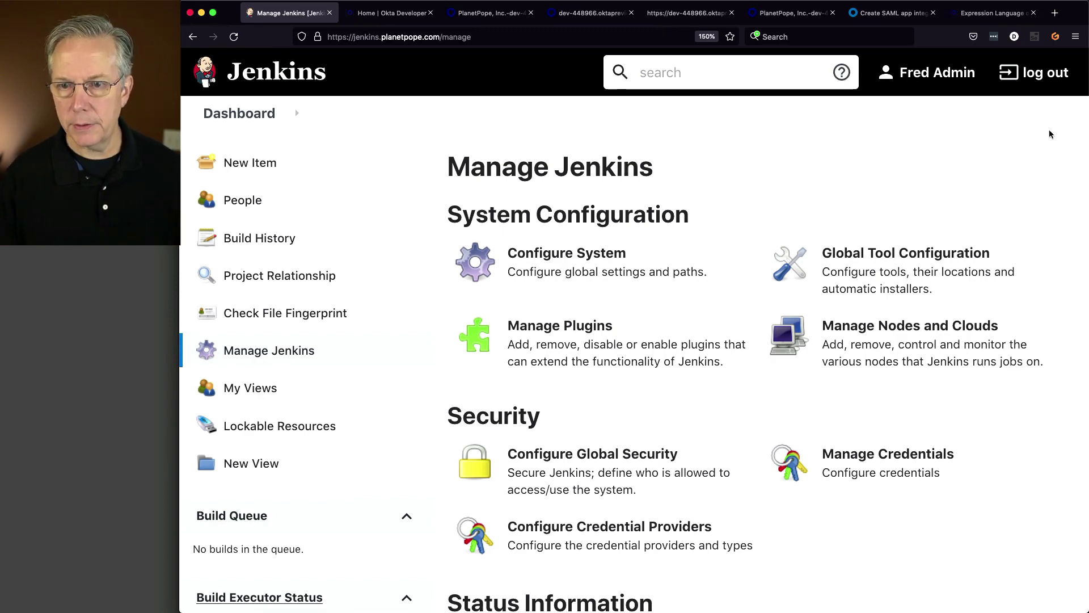
{"action": "left_click", "coordinate": [1049, 86]}
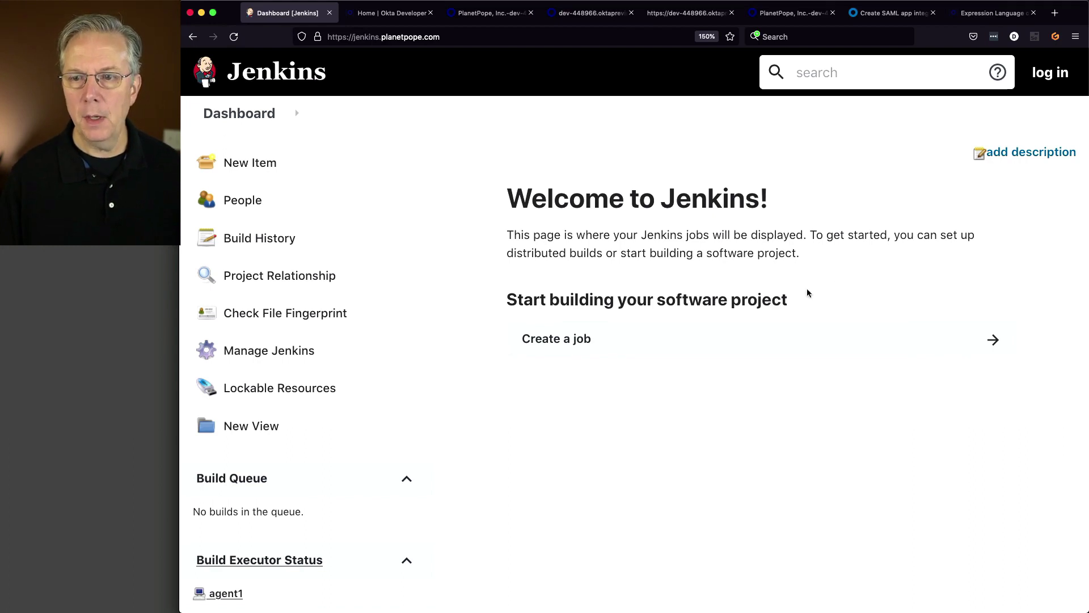
{"action": "left_click", "coordinate": [1050, 74]}
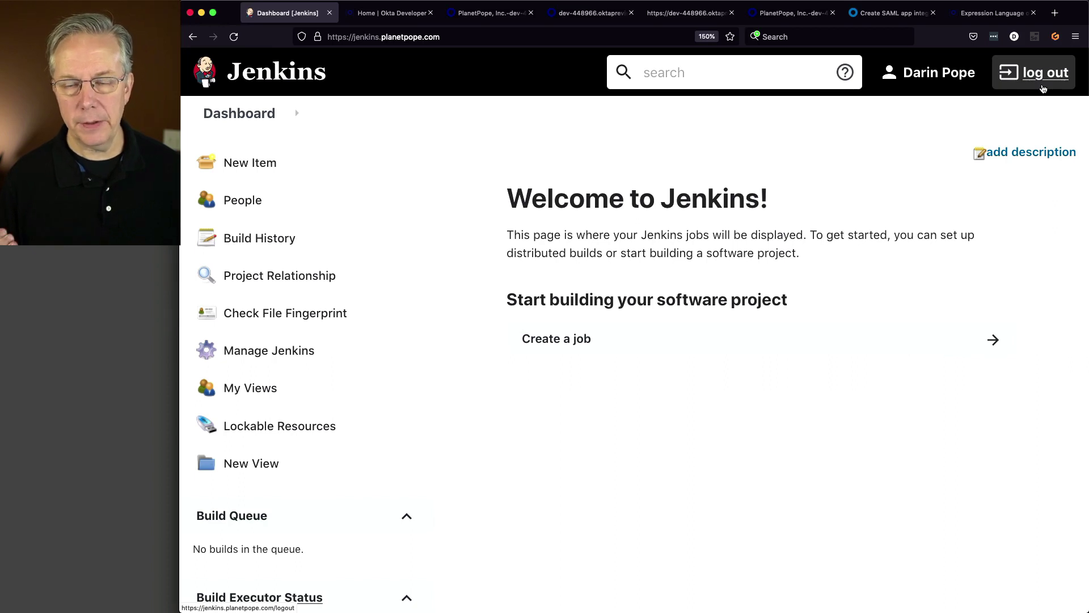
- Open your user profile and check its Everyone and Jenkins-Administrators groups
{"action": "left_click", "coordinate": [933, 73]}
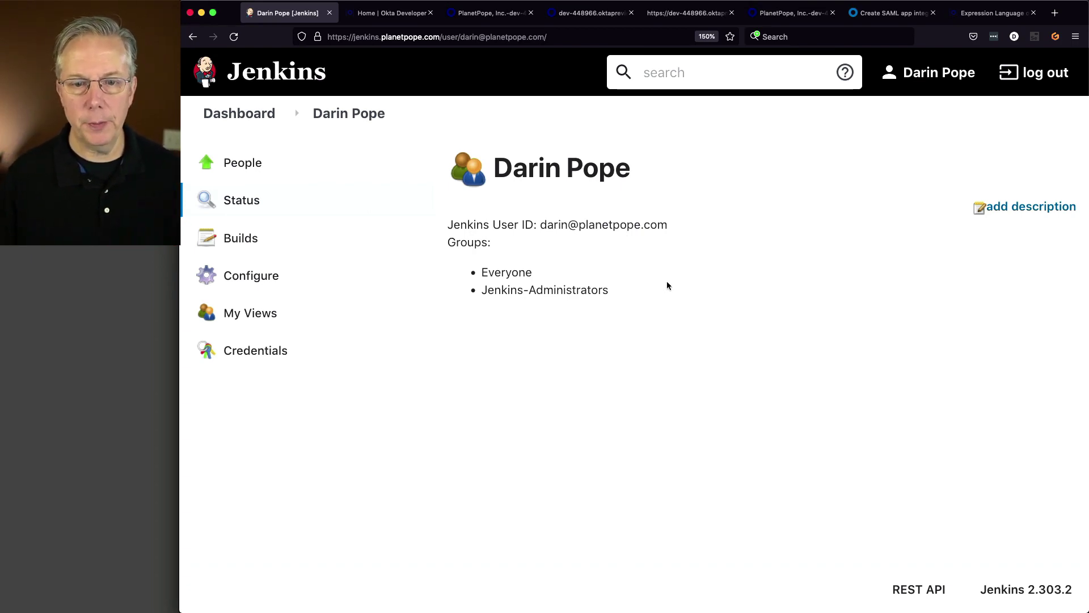
{"action": "left_click_drag", "start_coordinate": [530, 274], "coordinate": [645, 290]}
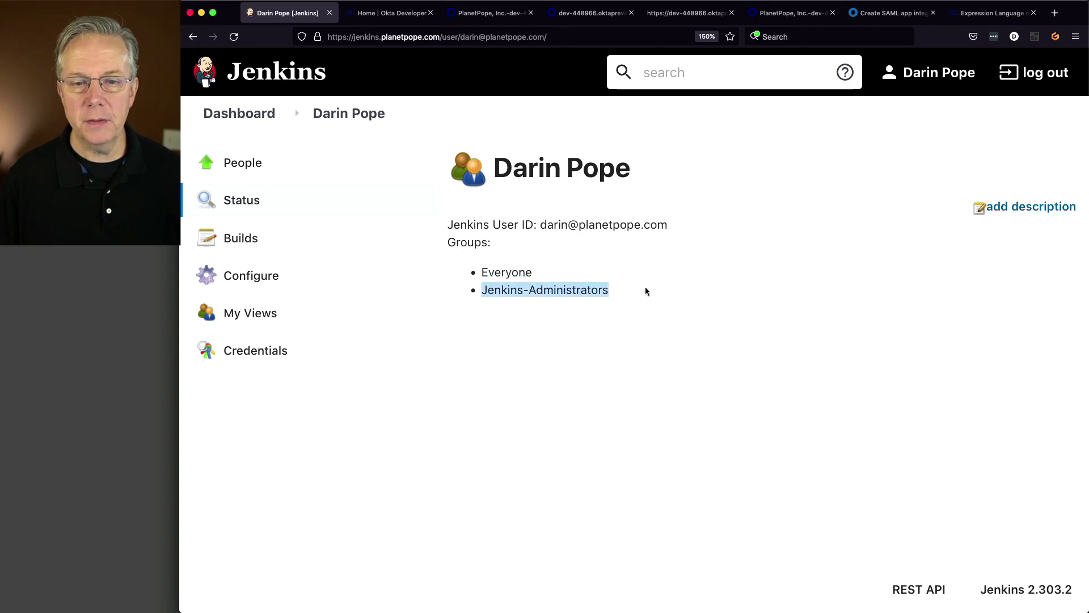
{"action": "left_click", "coordinate": [506, 271]}
{"action": "double_click", "coordinate": [506, 271]}
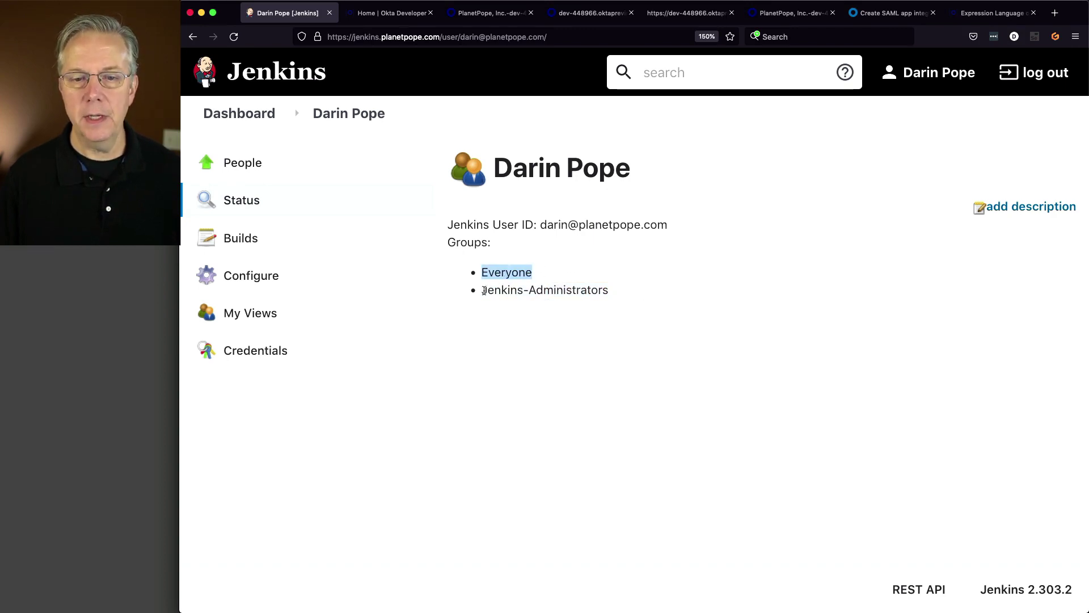
{"action": "left_click_drag", "start_coordinate": [484, 290], "coordinate": [626, 291]}
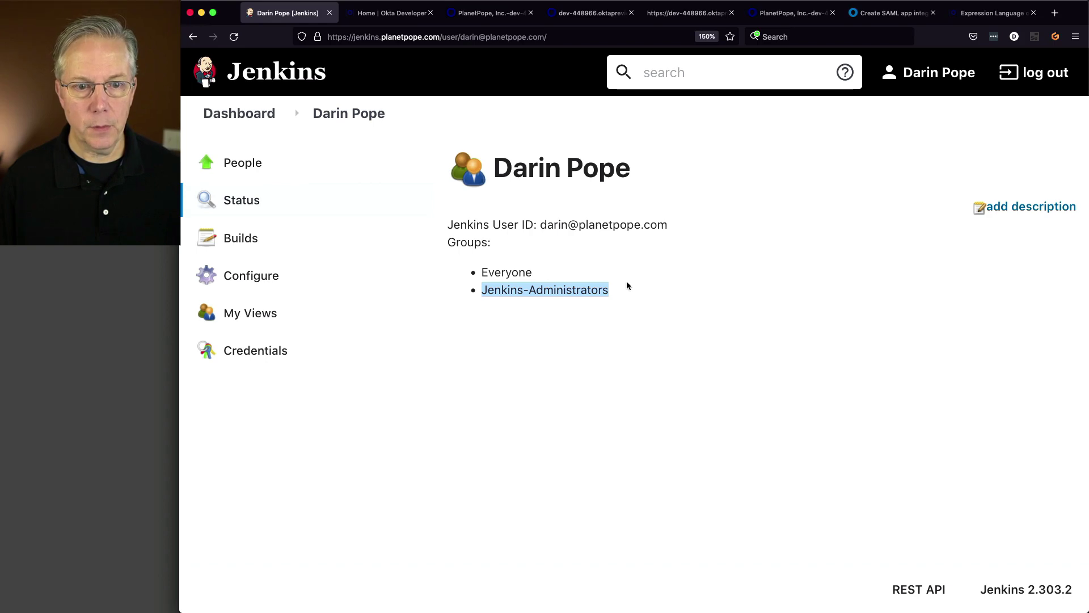
- Review the account's Full Name and E-mail on its Configure page, then view People
{"action": "left_click", "coordinate": [280, 277]}
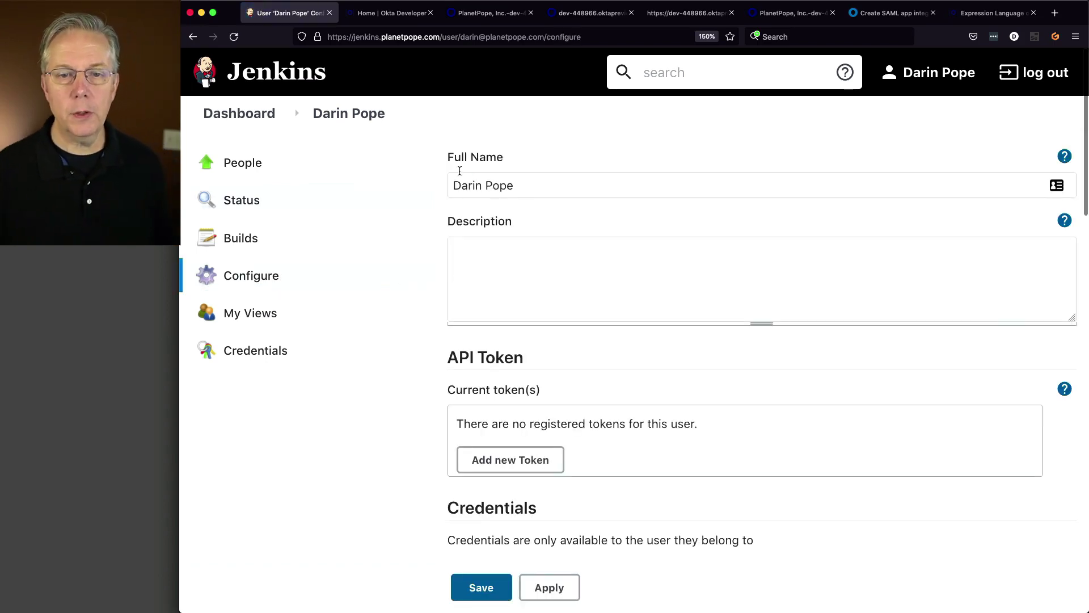
{"action": "left_click_drag", "start_coordinate": [459, 171], "coordinate": [420, 177]}
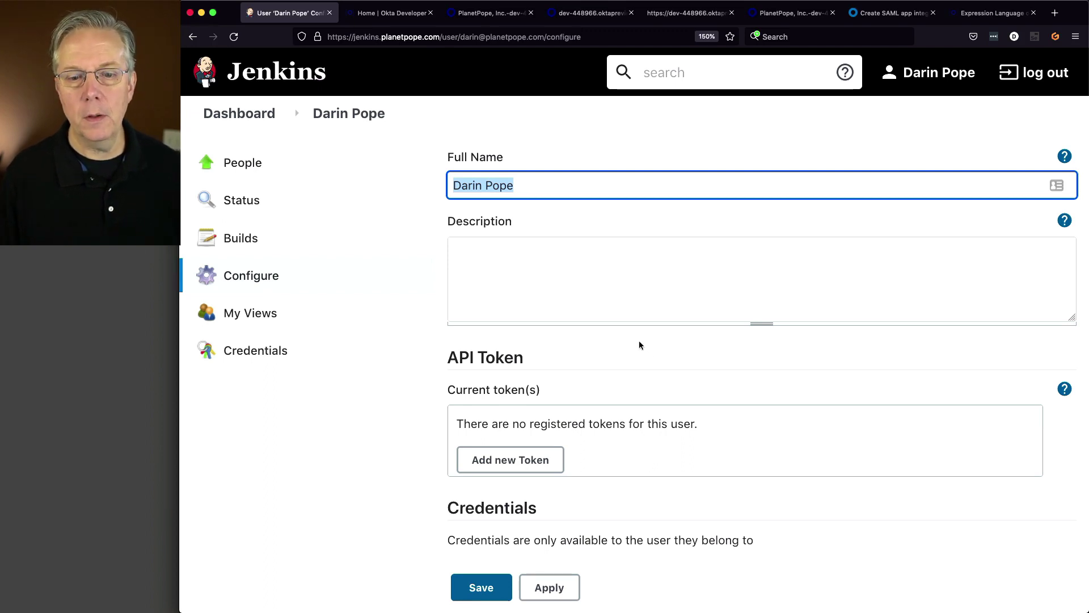
{"action": "scroll", "coordinate": [639, 340], "scroll_direction": "down", "scroll_amount": 5}
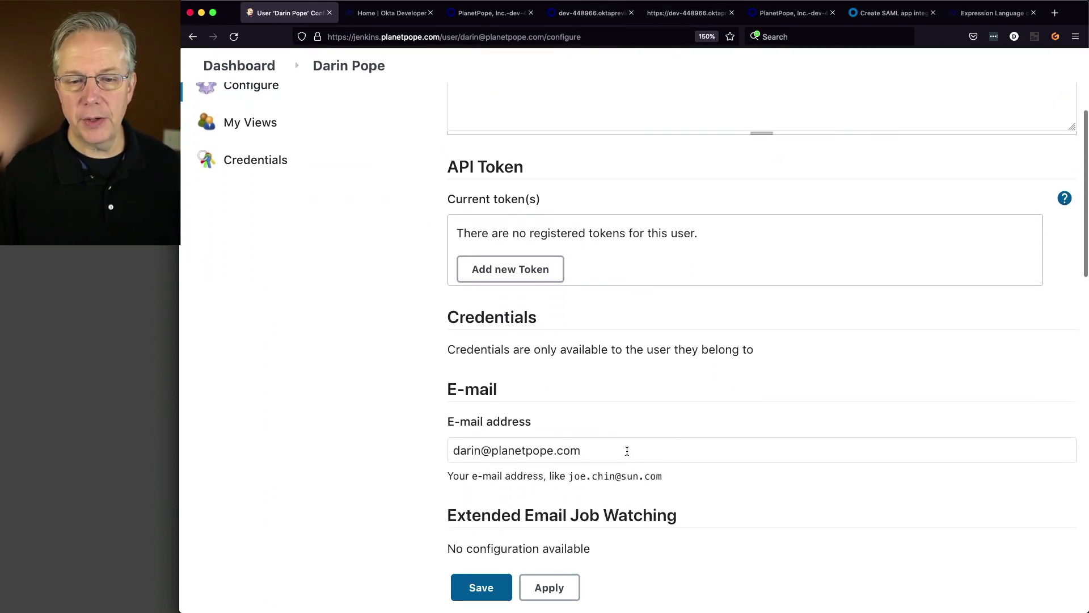
{"action": "left_click_drag", "start_coordinate": [601, 450], "coordinate": [441, 445]}
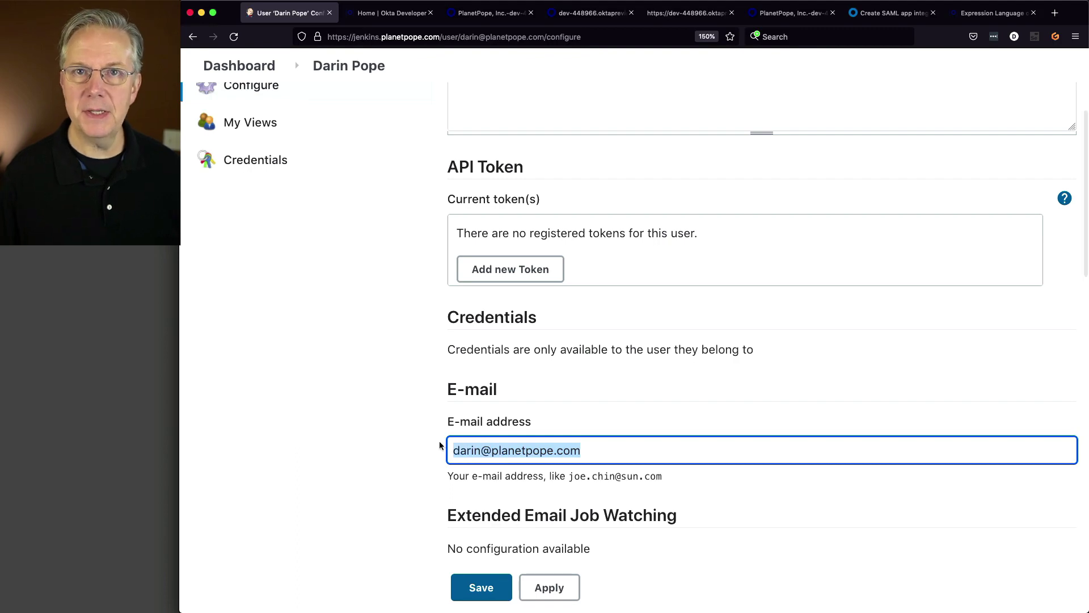
{"action": "scroll", "coordinate": [569, 424], "scroll_direction": "up", "scroll_amount": 5}
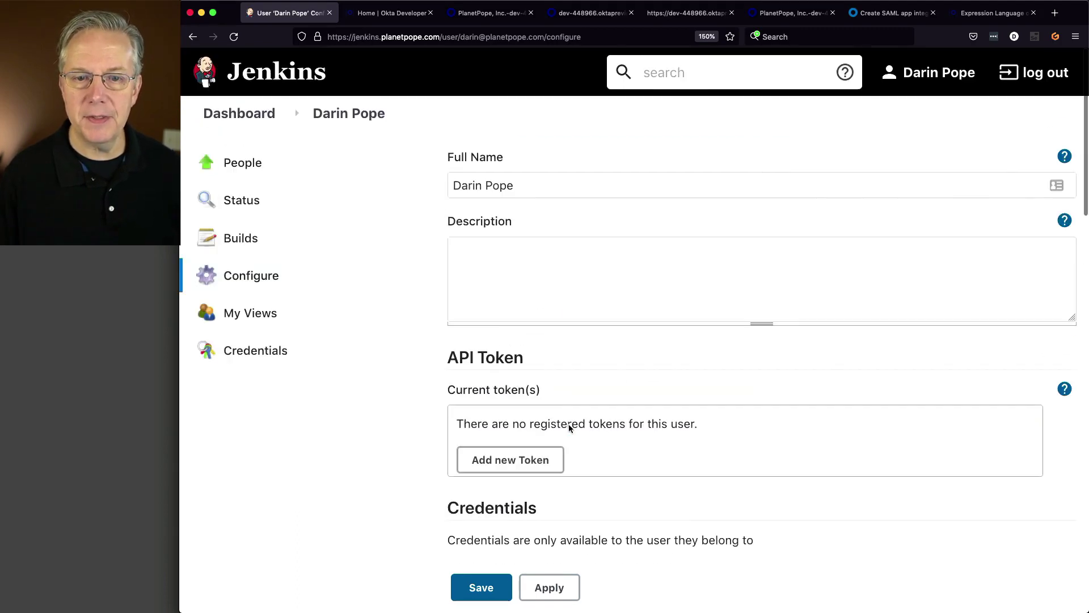
{"action": "scroll", "coordinate": [608, 322], "scroll_direction": "down", "scroll_amount": 5}
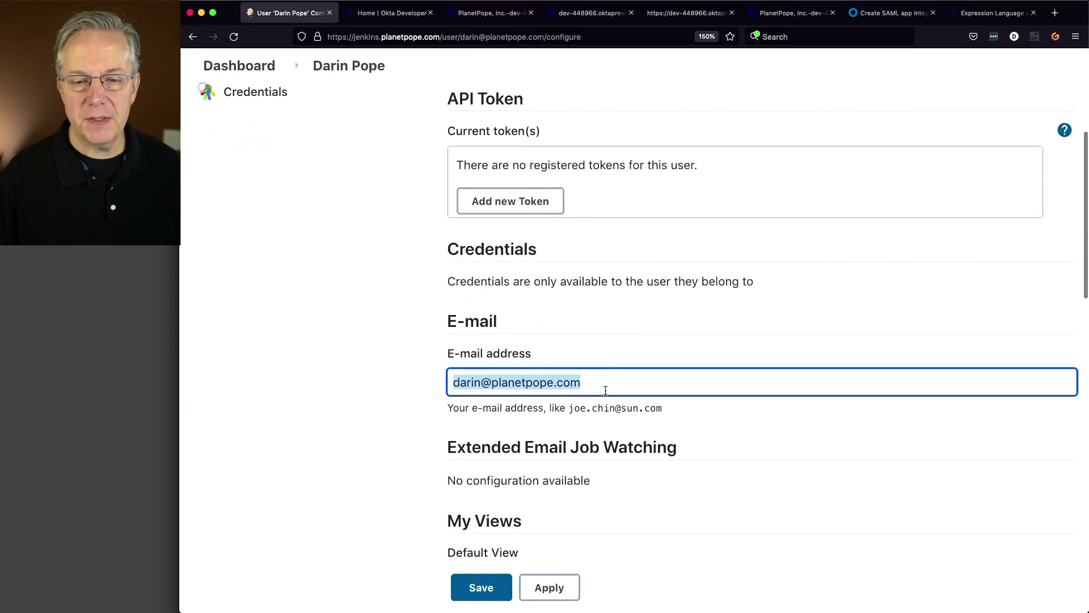
{"action": "scroll", "coordinate": [610, 380], "scroll_direction": "down", "scroll_amount": 4}
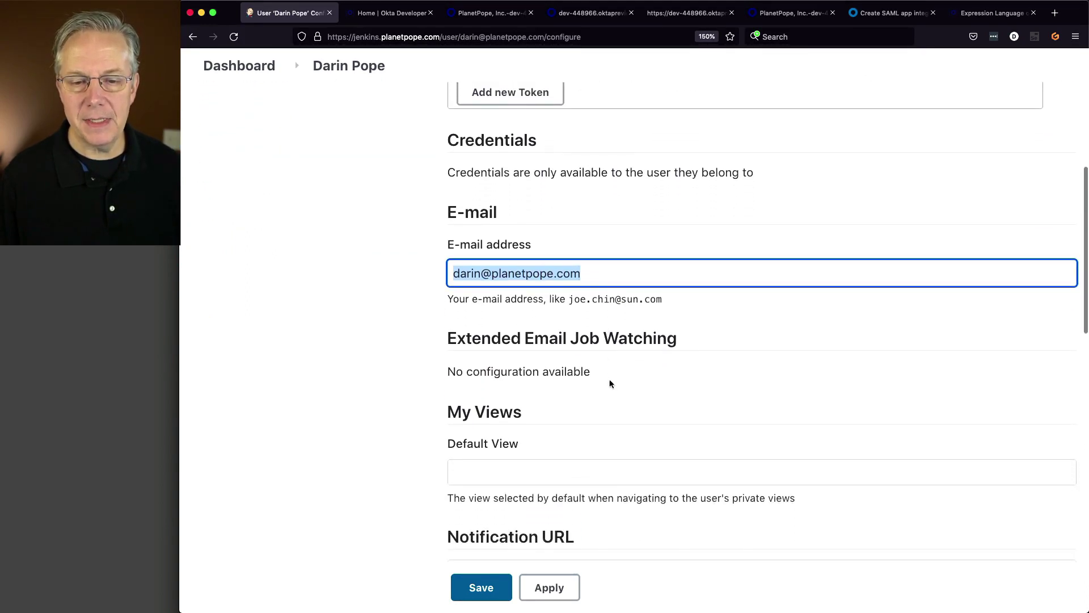
{"action": "scroll", "coordinate": [610, 379], "scroll_direction": "down", "scroll_amount": 2}
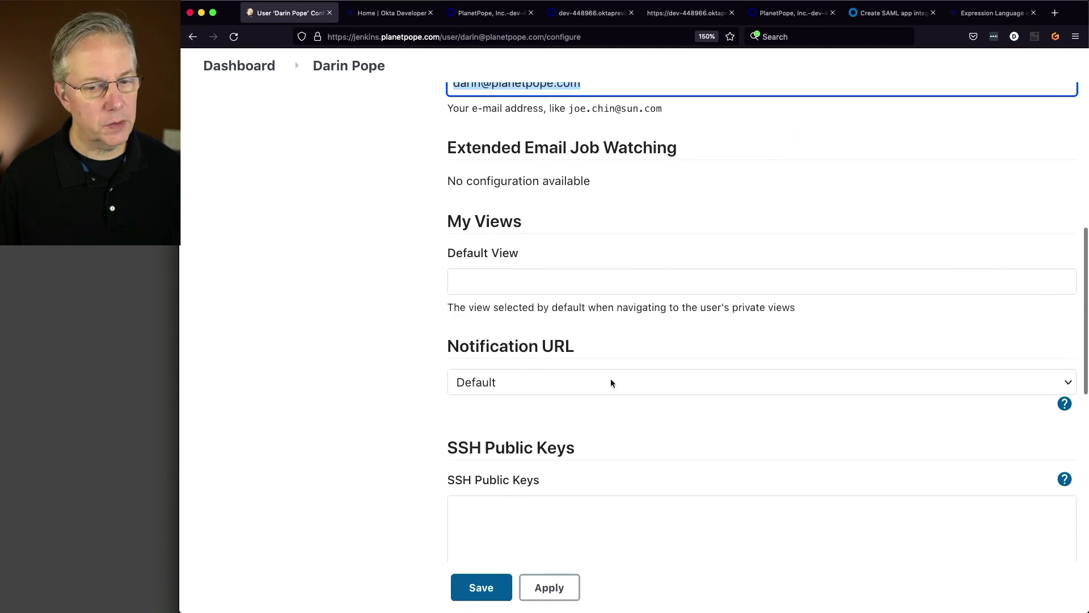
{"action": "scroll", "coordinate": [610, 379], "scroll_direction": "up", "scroll_amount": 5}
{"action": "scroll", "coordinate": [611, 382], "scroll_direction": "up", "scroll_amount": 5}
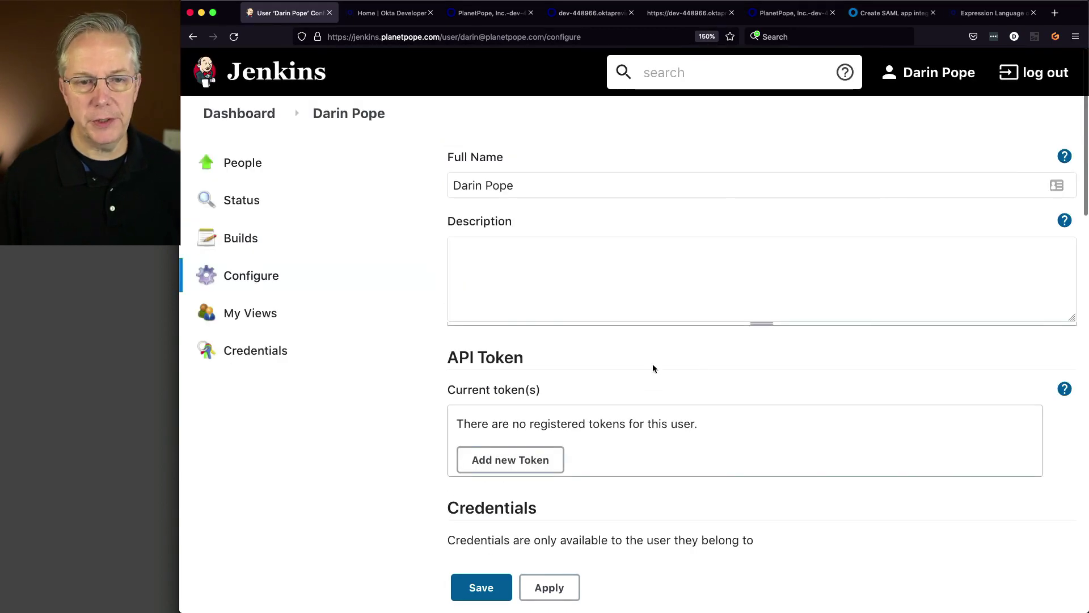
{"action": "left_click", "coordinate": [253, 172]}
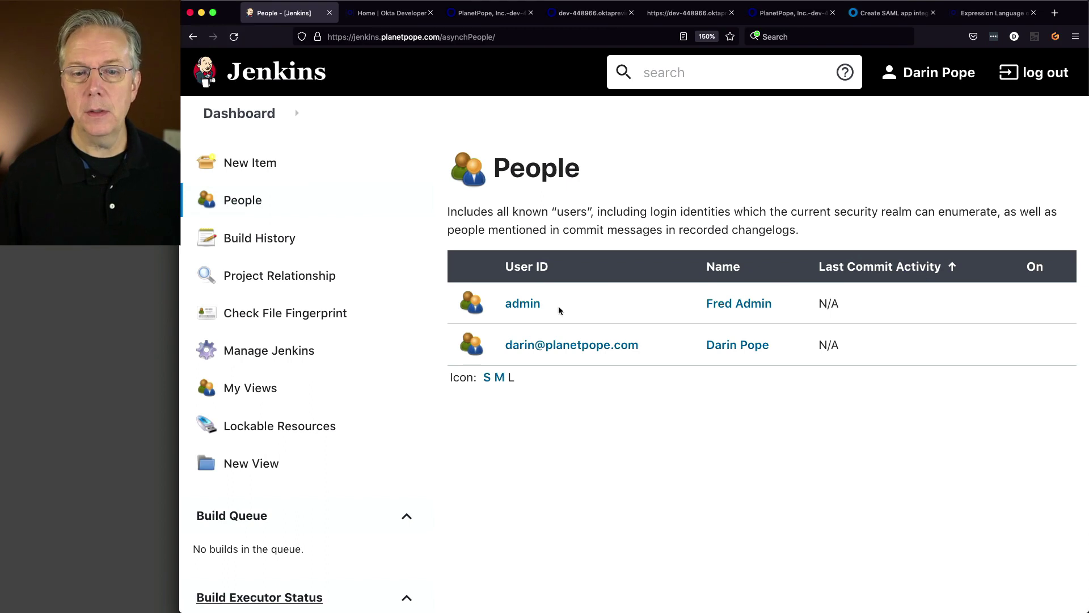
- Delete the old admin user and confirm only the Okta account remains in People
{"action": "left_click", "coordinate": [525, 306]}
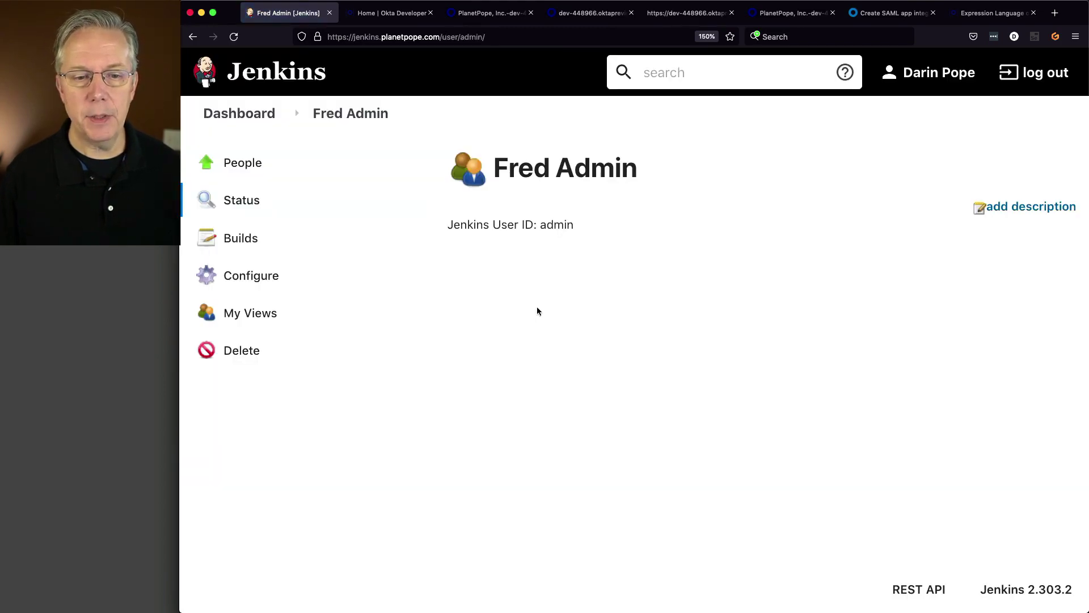
{"action": "left_click", "coordinate": [246, 351]}
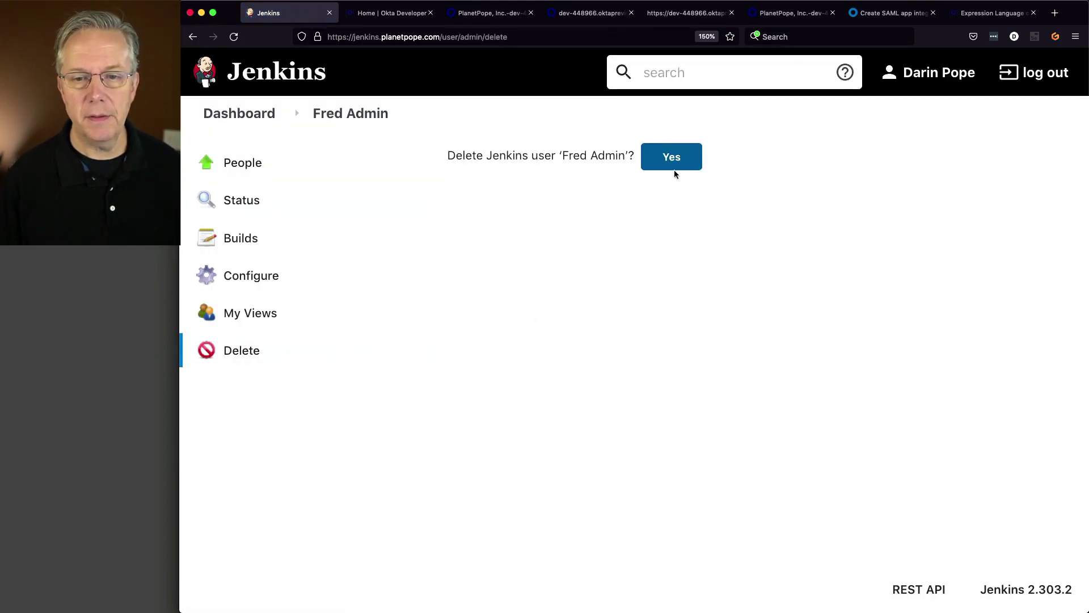
{"action": "left_click", "coordinate": [674, 171]}
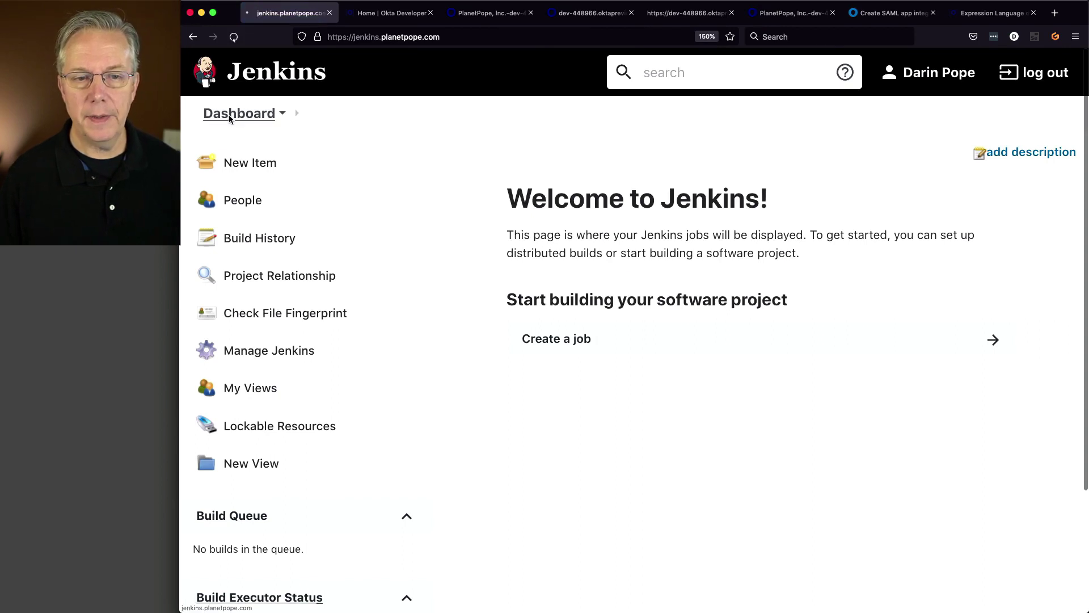
{"action": "left_click", "coordinate": [231, 203]}
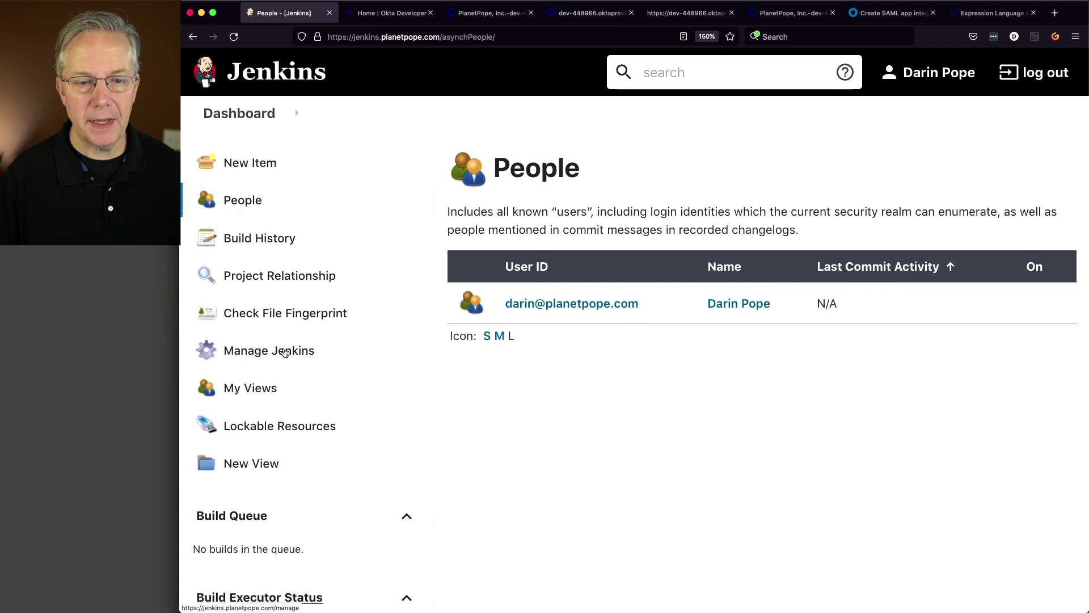
{"action": "left_click", "coordinate": [377, 358]}
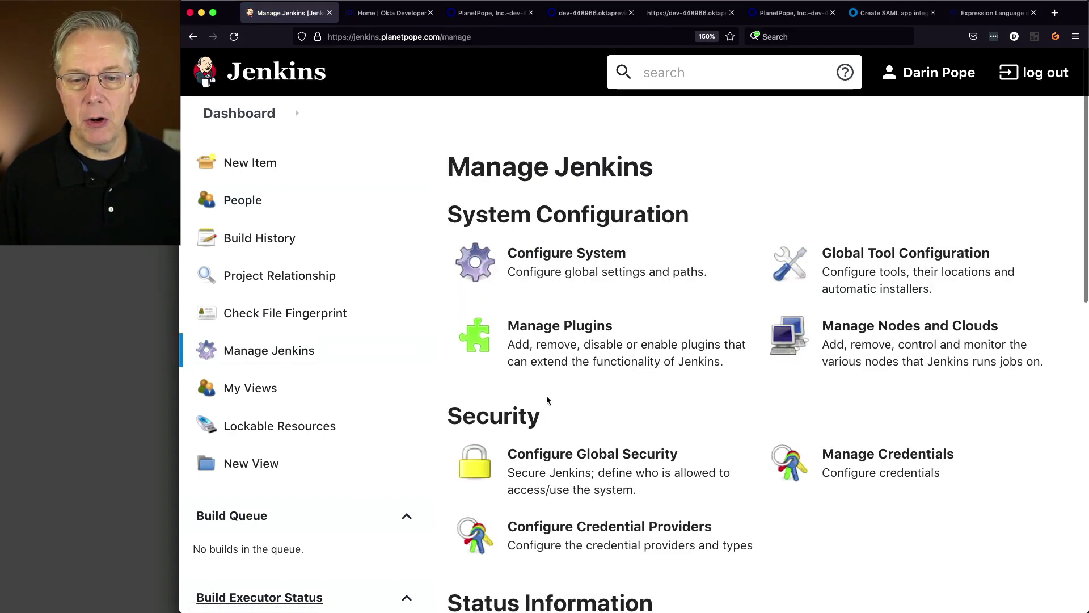
- Set authorization to 'Logged-in users can do anything' without anonymous read, save, and log out
{"action": "left_click", "coordinate": [574, 465]}
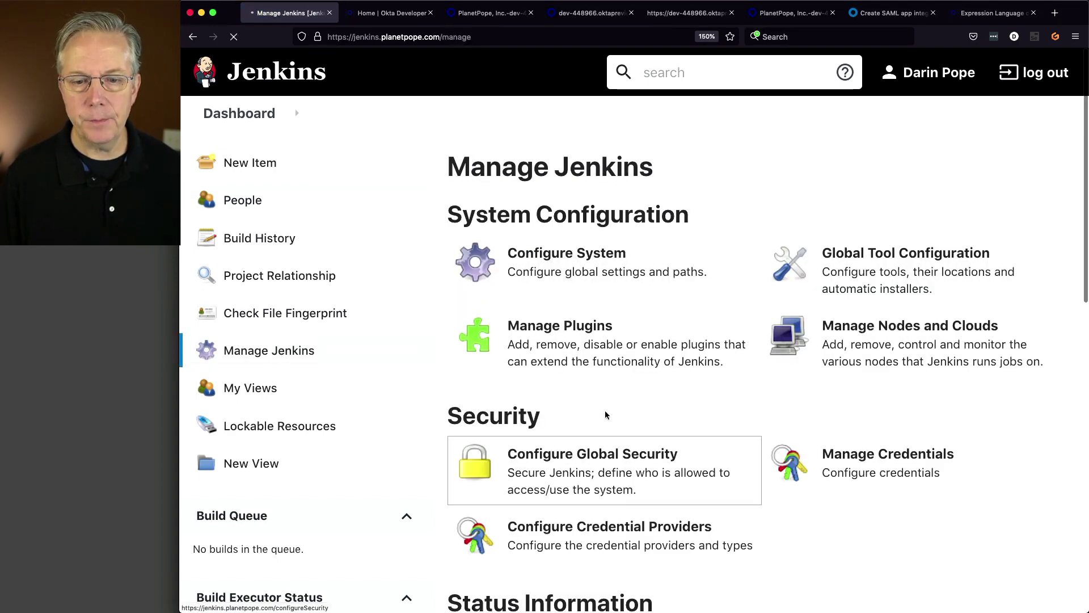
{"action": "scroll", "coordinate": [605, 410], "scroll_direction": "down", "scroll_amount": 15}
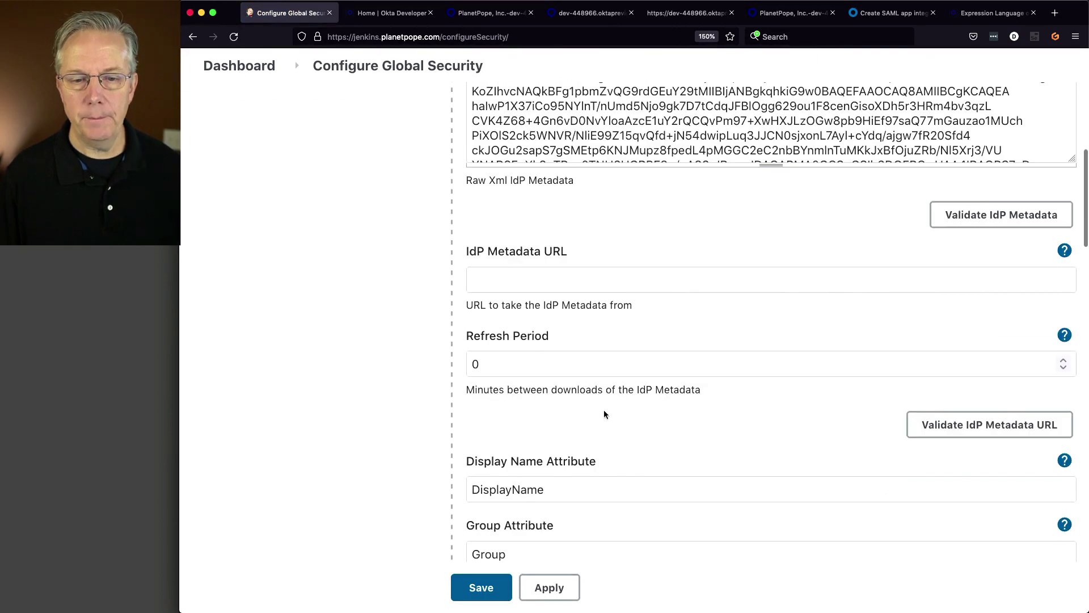
{"action": "scroll", "coordinate": [604, 411], "scroll_direction": "down", "scroll_amount": 10}
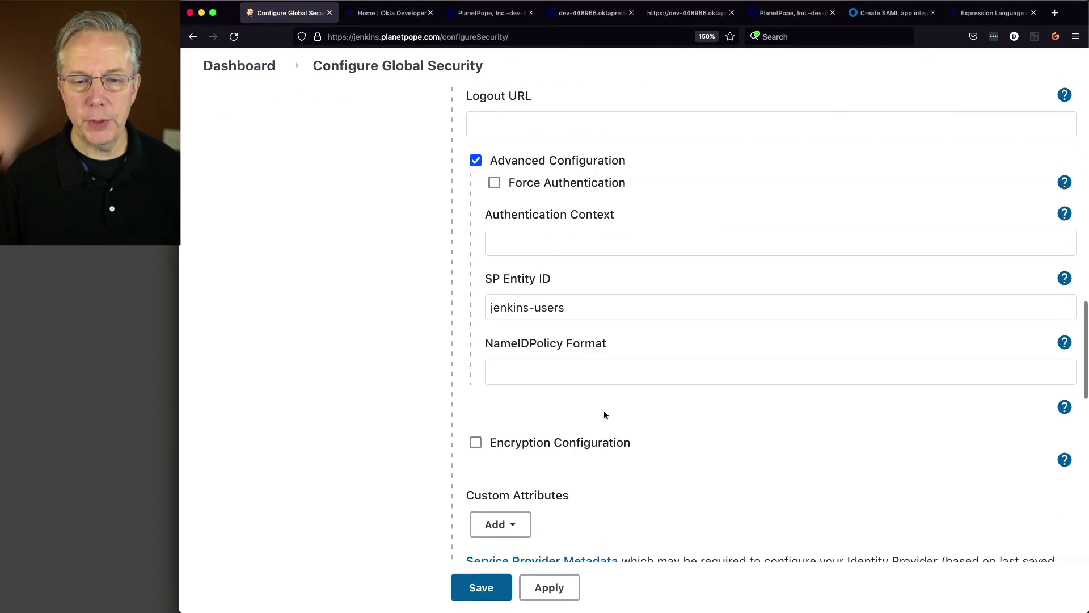
{"action": "scroll", "coordinate": [604, 412], "scroll_direction": "down", "scroll_amount": 5}
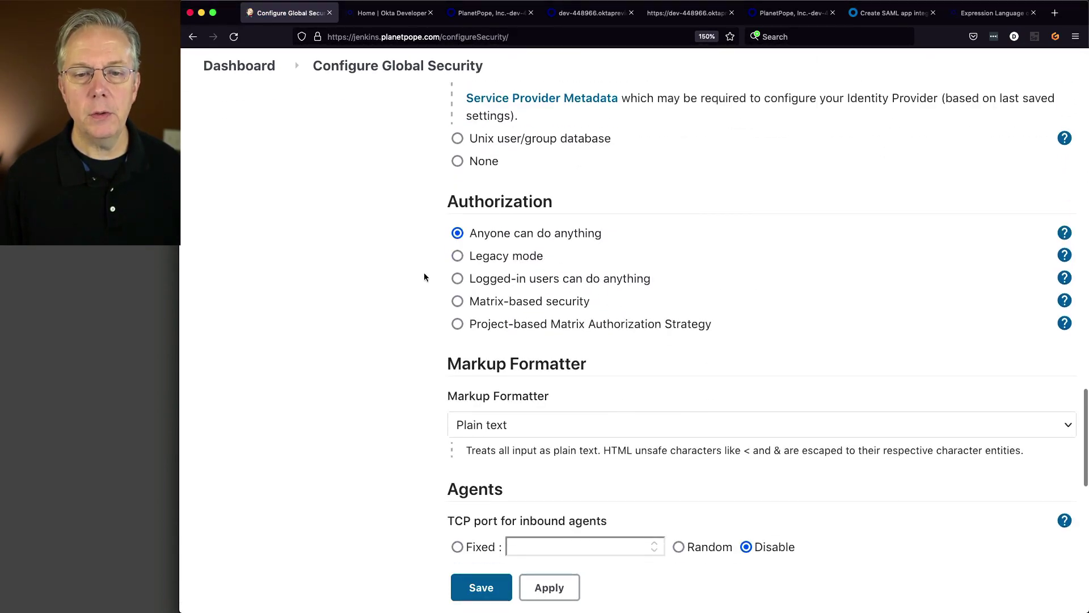
{"action": "left_click", "coordinate": [457, 279]}
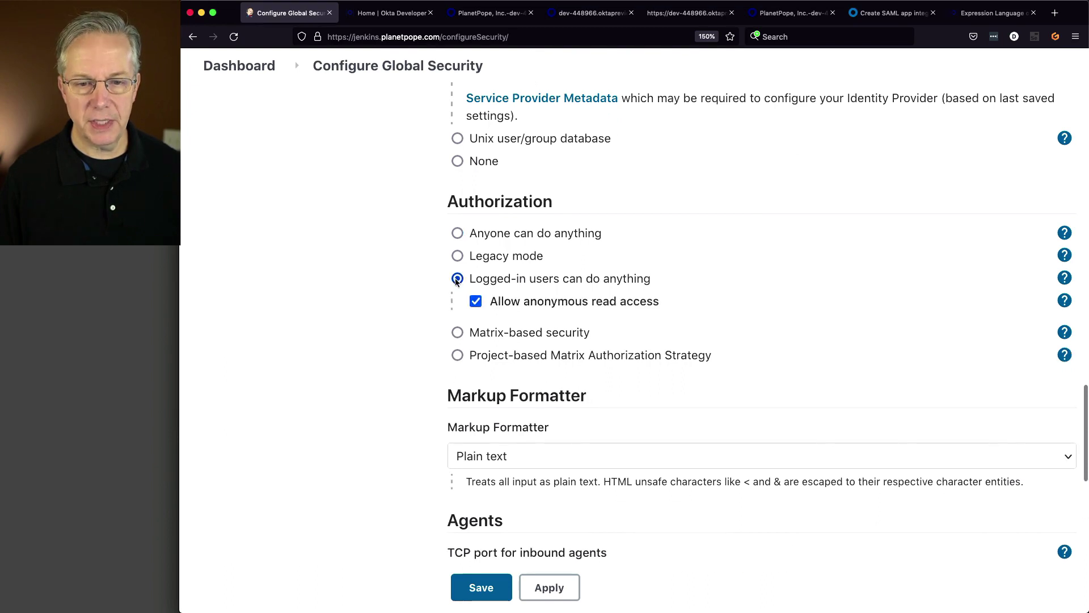
{"action": "left_click", "coordinate": [476, 302]}
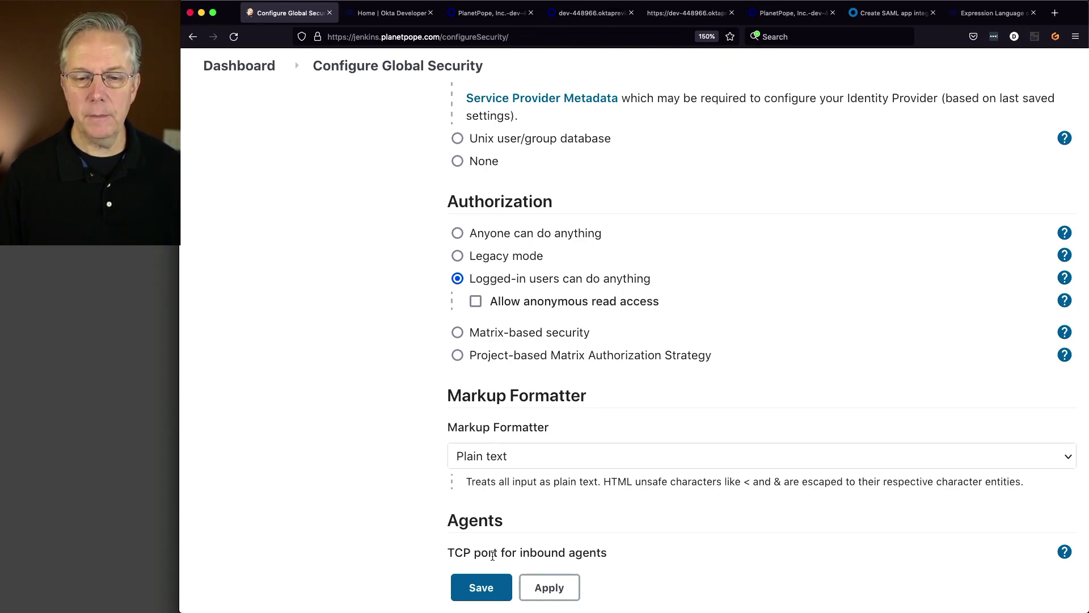
{"action": "left_click", "coordinate": [484, 598]}
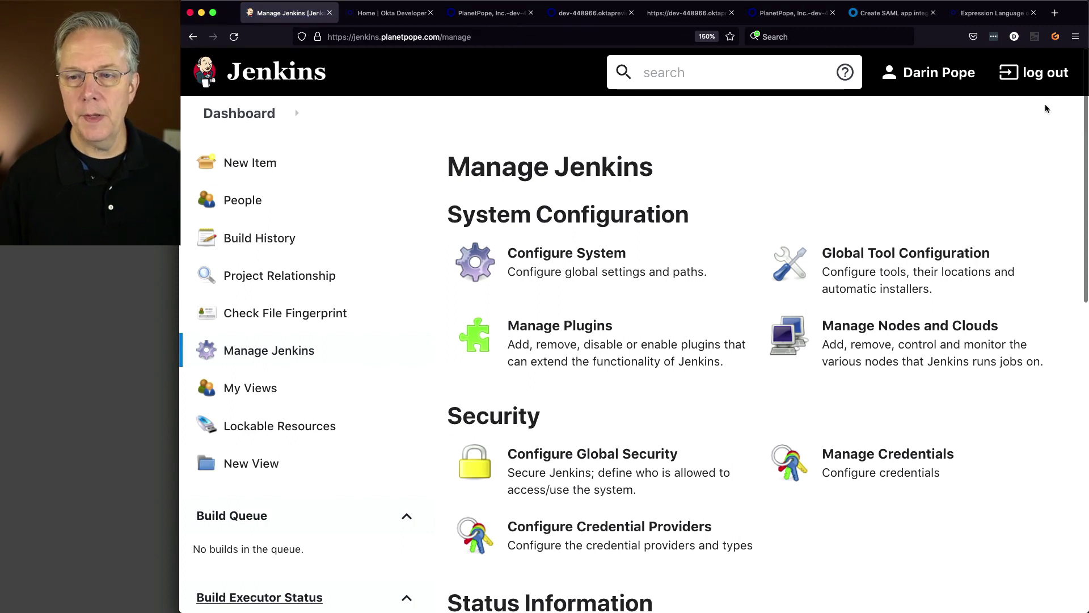
{"action": "left_click", "coordinate": [1042, 76]}
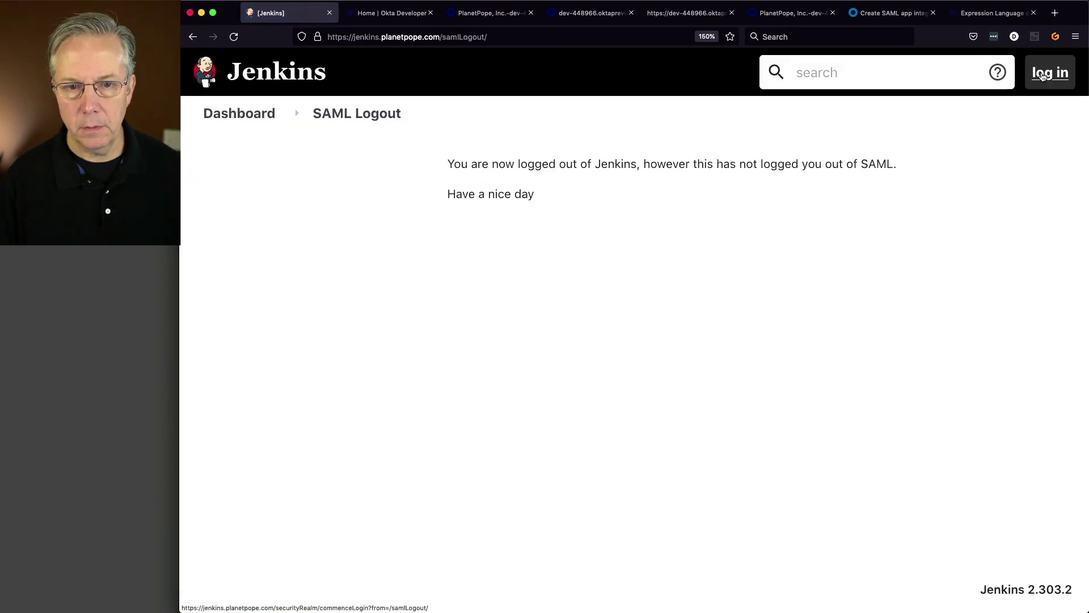
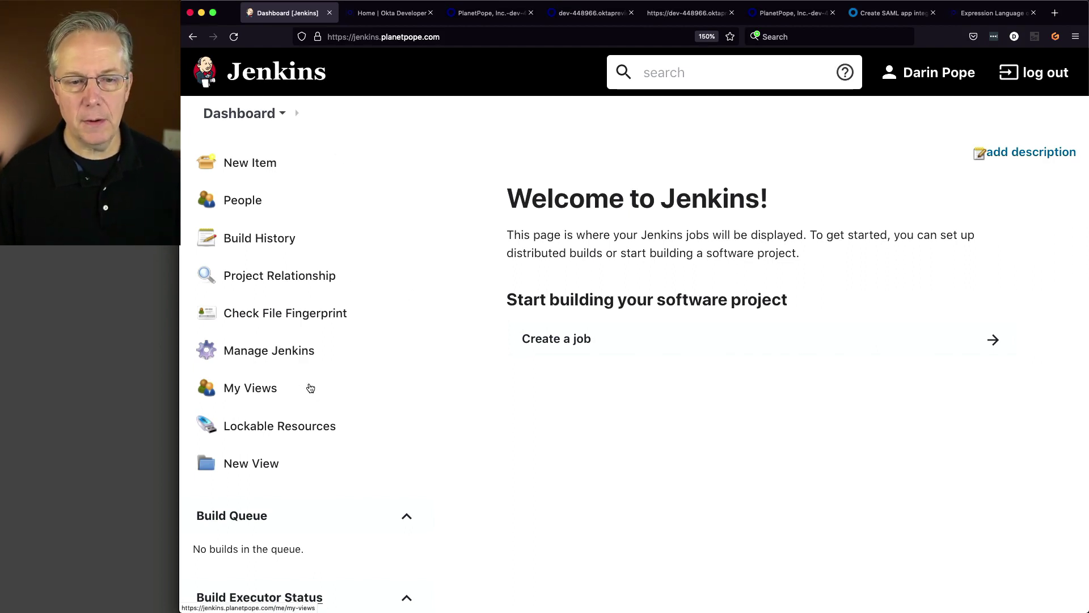
- In Configure Global Security, choose Project-based Matrix Authorization Strategy
{"action": "left_click", "coordinate": [294, 356]}
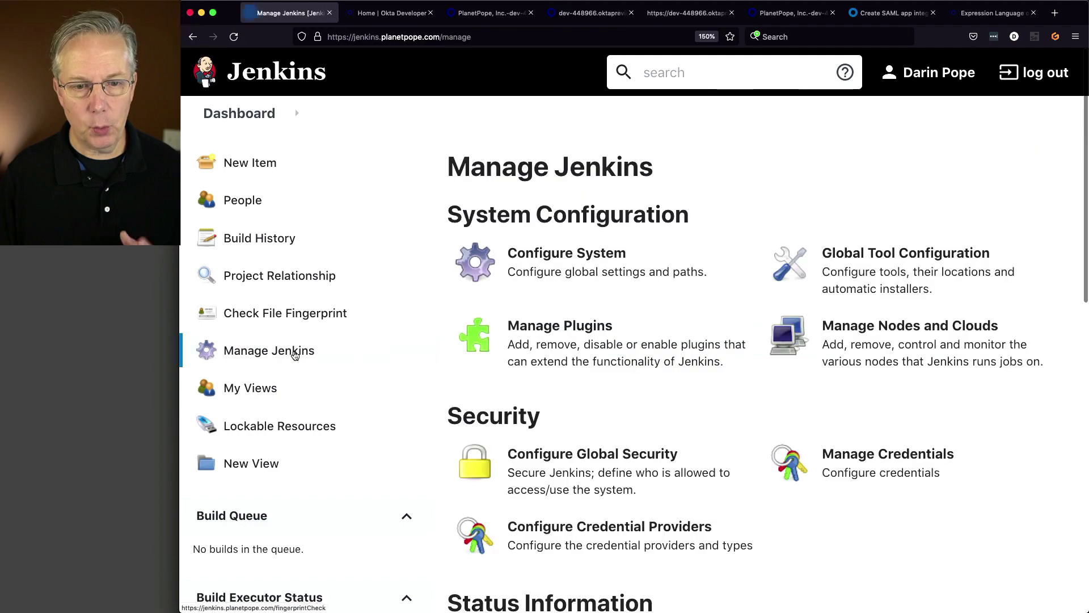
{"action": "left_click", "coordinate": [601, 472]}
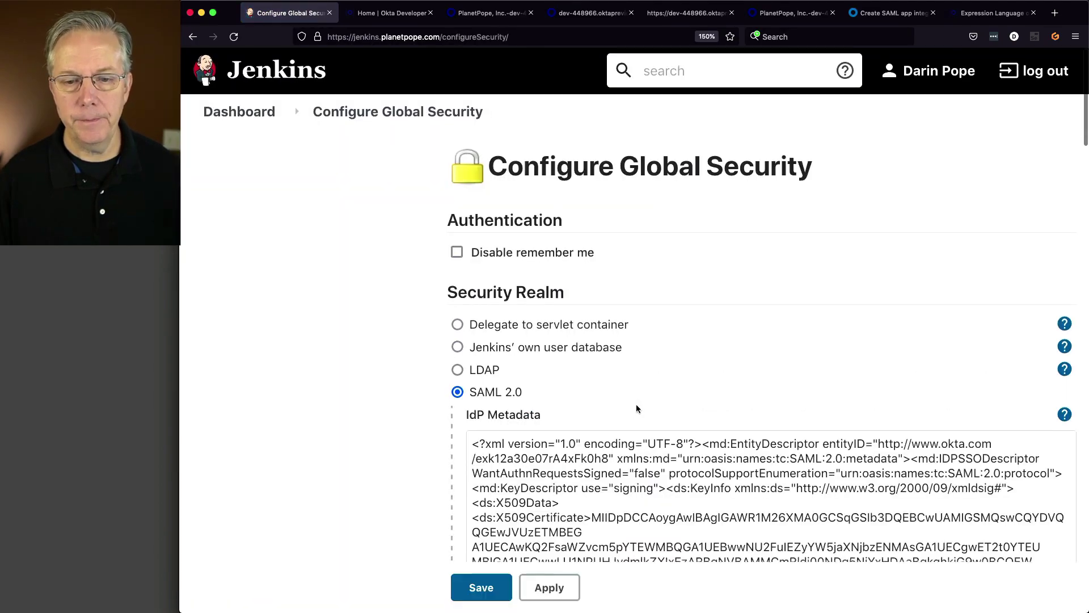
{"action": "scroll", "coordinate": [636, 404], "scroll_direction": "down", "scroll_amount": 10}
{"action": "scroll", "coordinate": [634, 441], "scroll_direction": "down", "scroll_amount": 15}
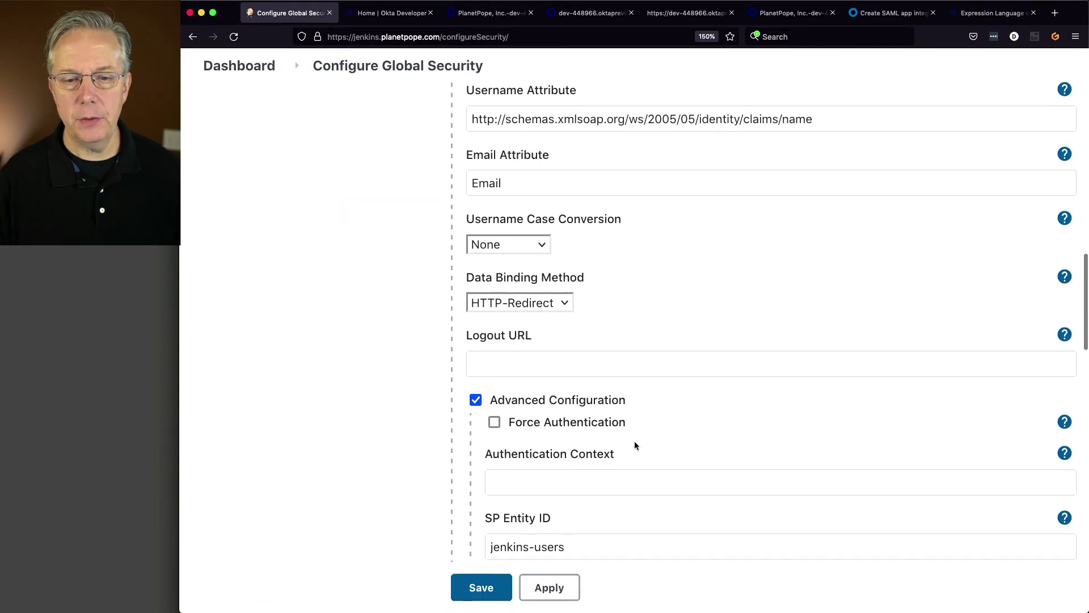
{"action": "scroll", "coordinate": [635, 442], "scroll_direction": "down", "scroll_amount": 10}
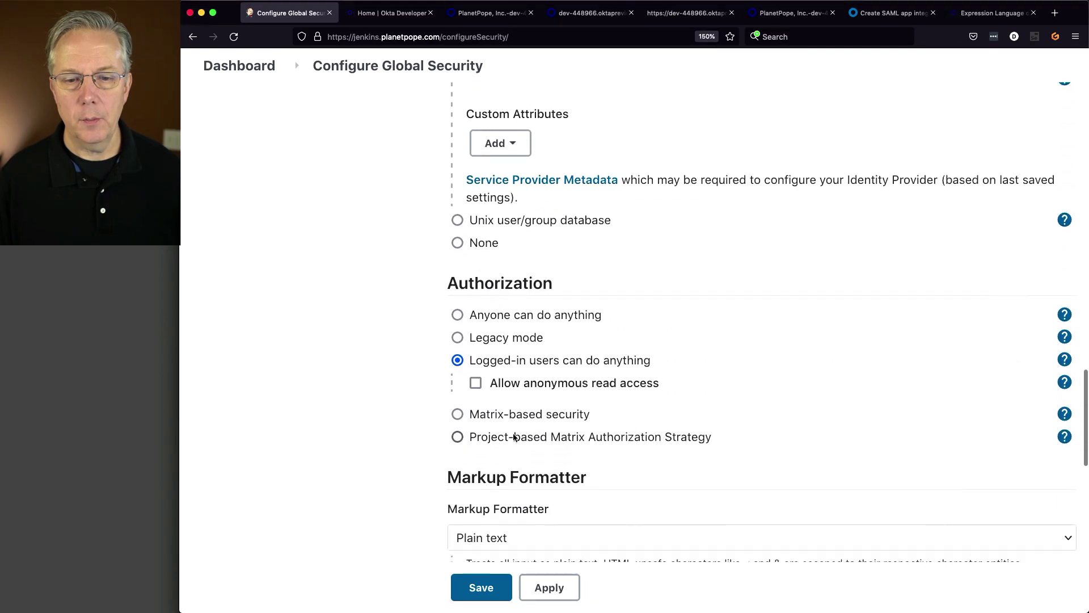
{"action": "left_click", "coordinate": [508, 437]}
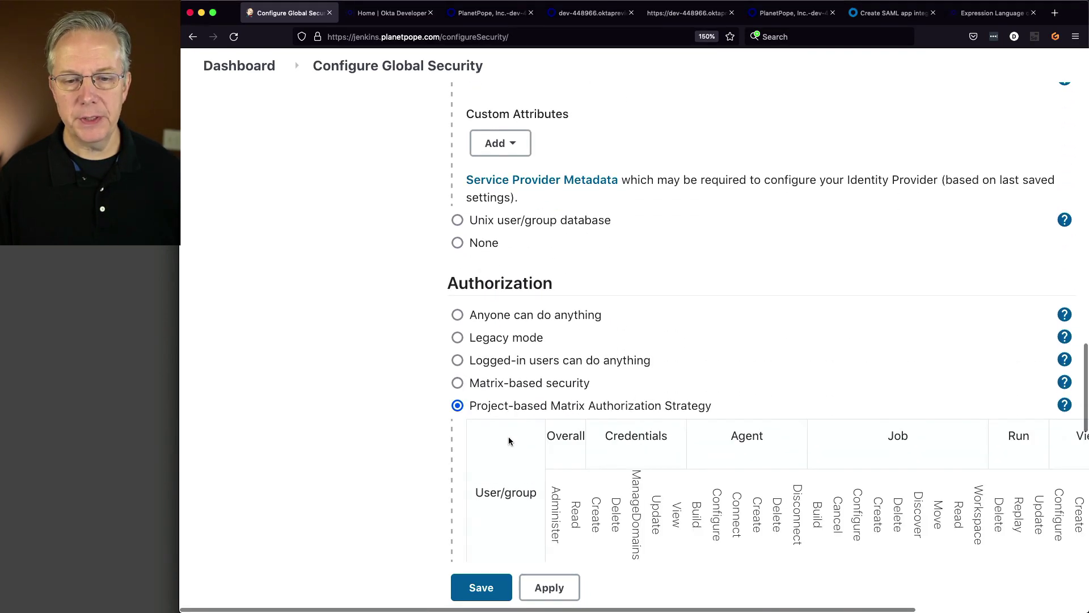
- Begin adding a user or group to the permission matrix
{"action": "scroll", "coordinate": [428, 420], "scroll_direction": "down", "scroll_amount": 3}
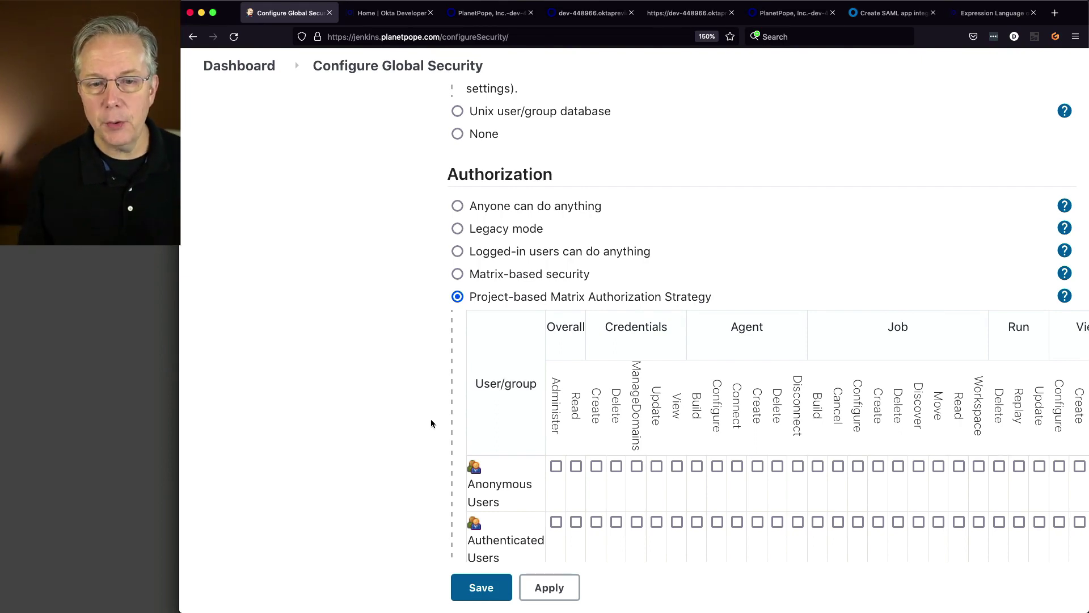
{"action": "mouse_move", "coordinate": [555, 421]}
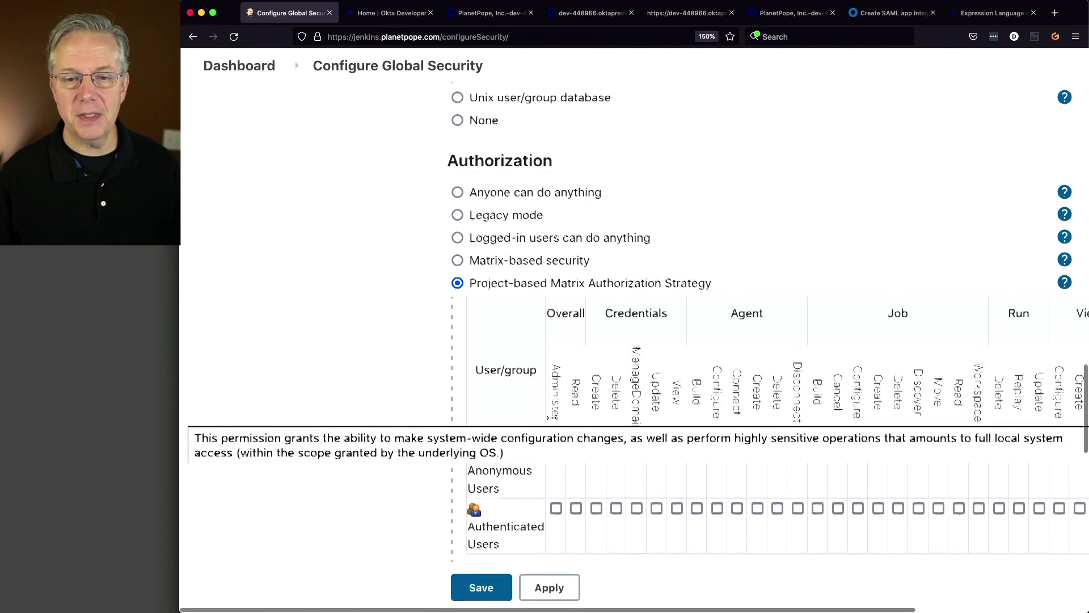
{"action": "scroll", "coordinate": [554, 420], "scroll_direction": "down", "scroll_amount": 5}
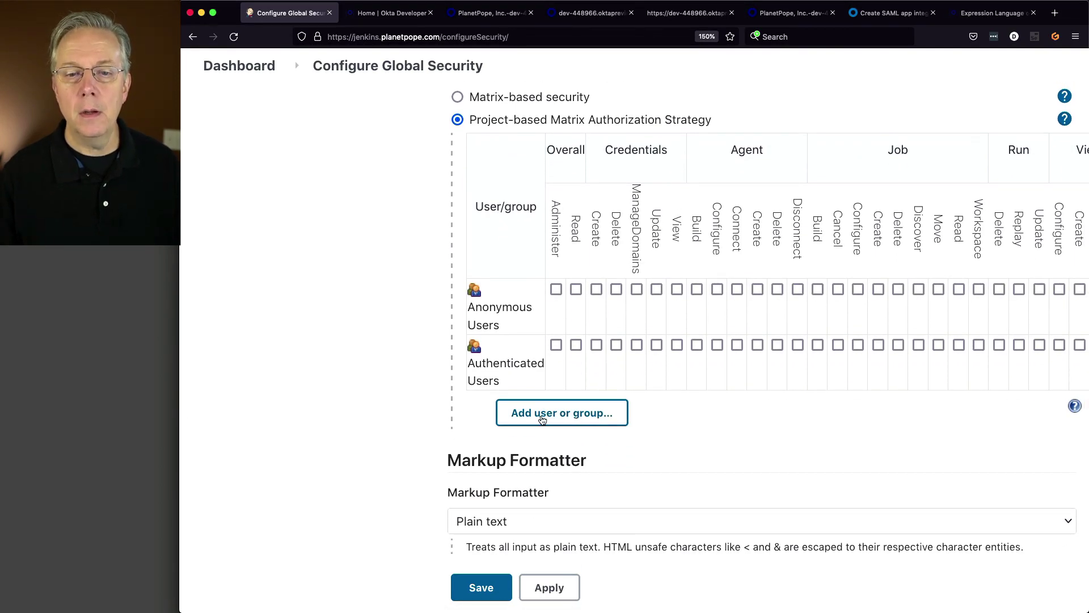
{"action": "left_click", "coordinate": [543, 420]}
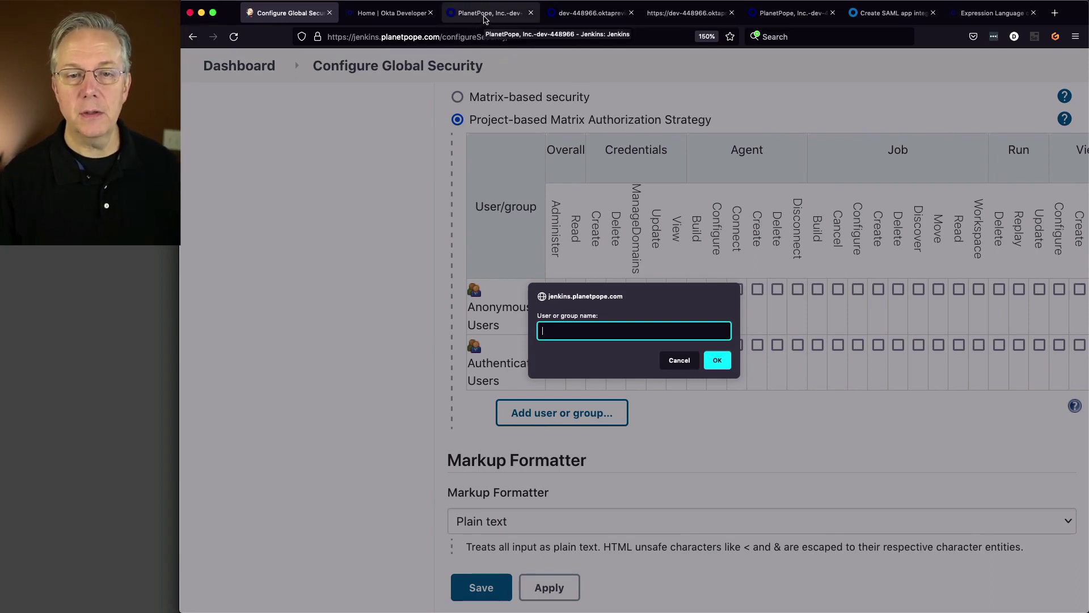
- Cancel the name prompt and leave global security without saving
{"action": "left_click", "coordinate": [679, 360]}
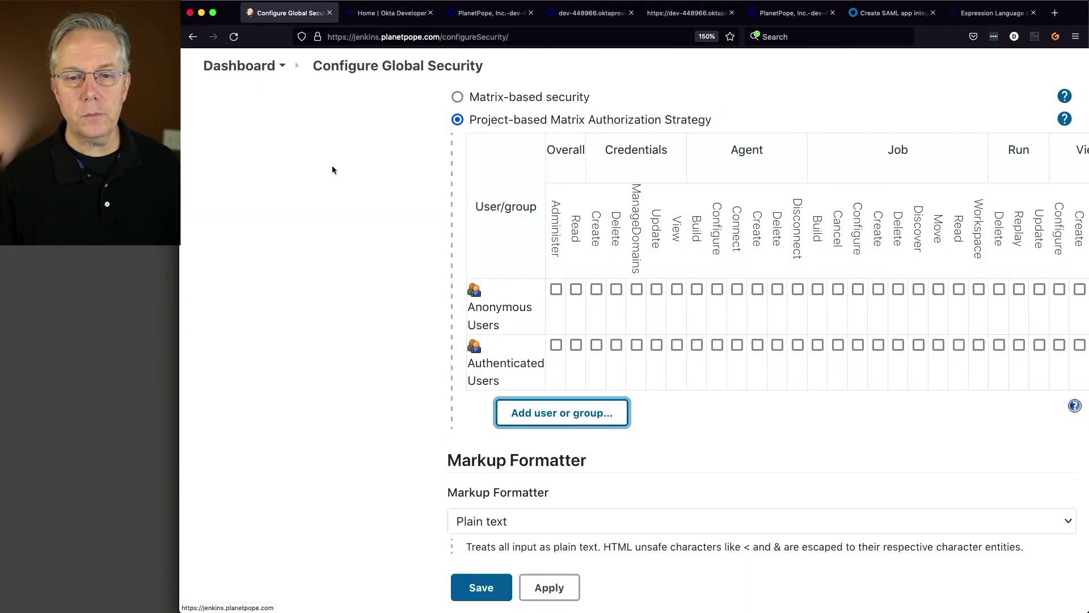
{"action": "scroll", "coordinate": [448, 274], "scroll_direction": "up", "scroll_amount": 5}
{"action": "scroll", "coordinate": [448, 274], "scroll_direction": "up", "scroll_amount": 2}
{"action": "left_click", "coordinate": [249, 66]}
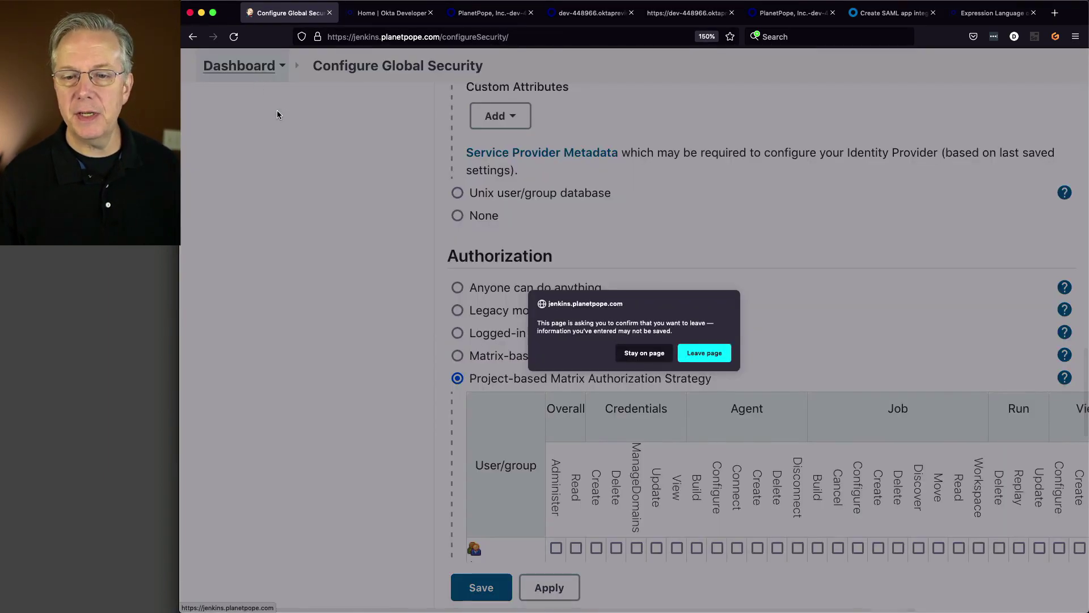
{"action": "left_click", "coordinate": [709, 359]}
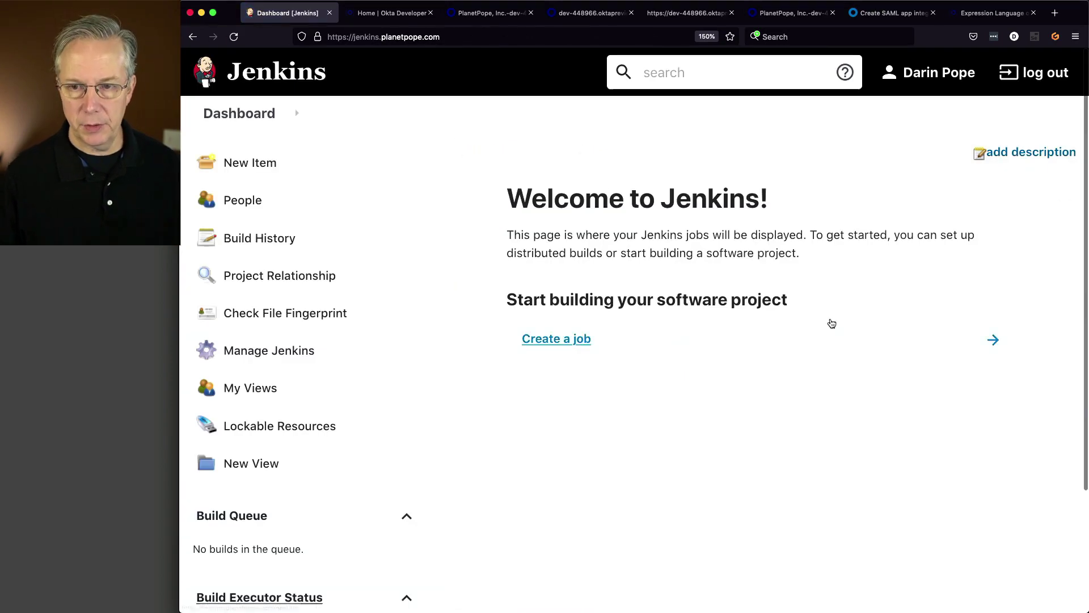
- Confirm on the profile page that you belong to Jenkins-Administrators, then return to Manage Jenkins
{"action": "left_click", "coordinate": [939, 73]}
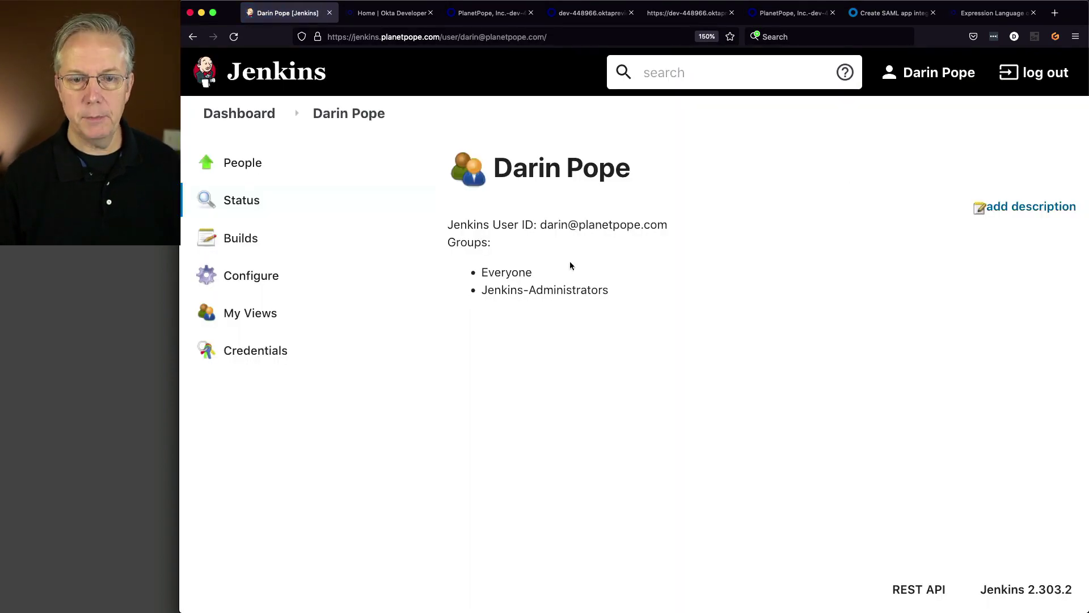
{"action": "triple_click", "coordinate": [488, 291]}
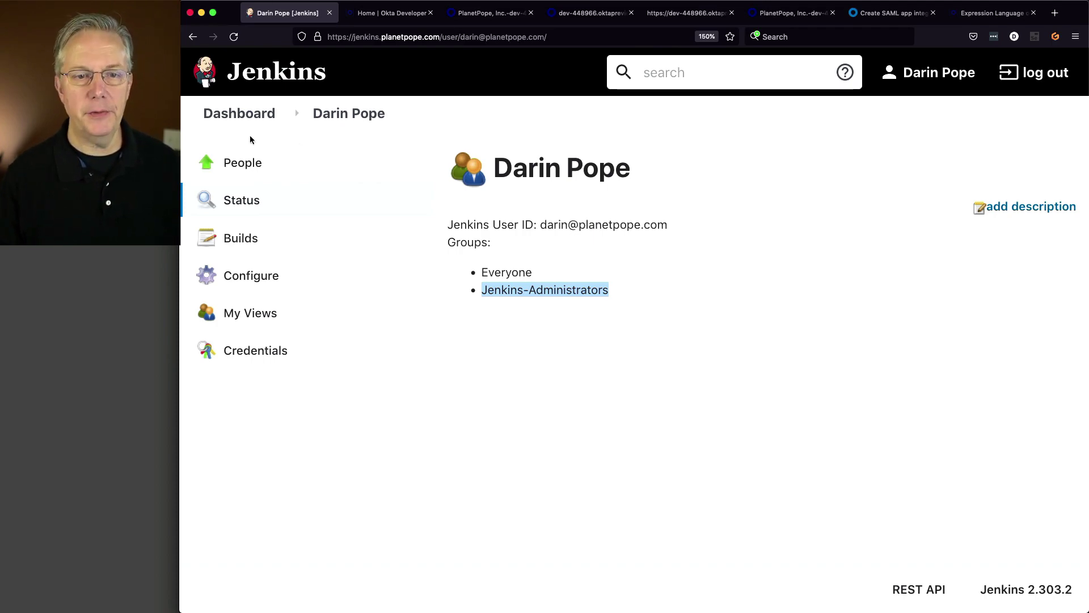
{"action": "left_click", "coordinate": [243, 114]}
{"action": "left_click", "coordinate": [296, 364]}
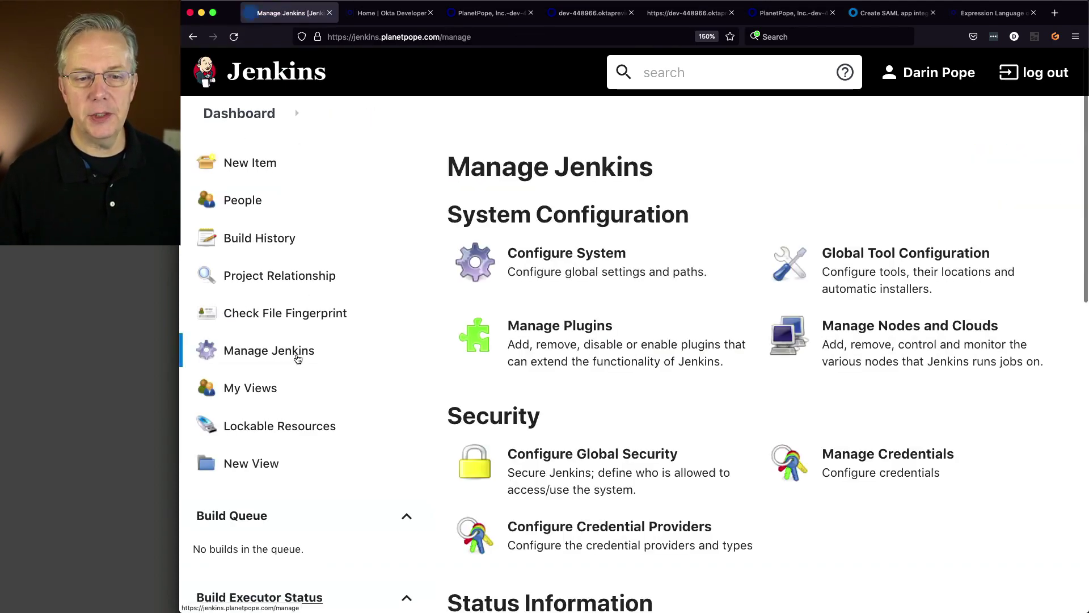
- Switch global security authorization to Project-based Matrix Authorization Strategy
{"action": "left_click", "coordinate": [595, 472]}
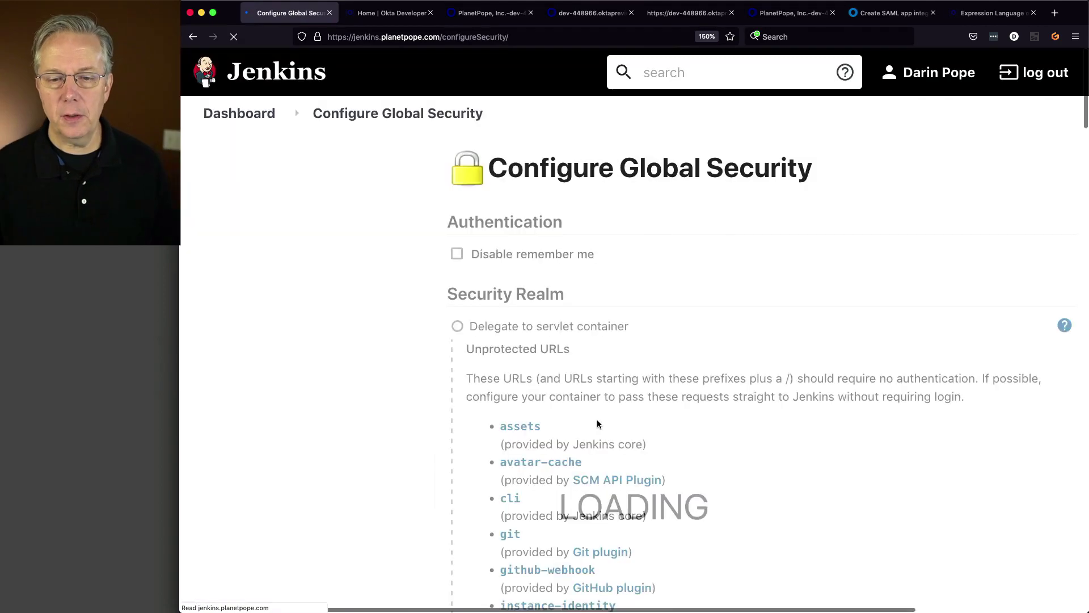
{"action": "scroll", "coordinate": [593, 431], "scroll_direction": "down", "scroll_amount": 10}
{"action": "scroll", "coordinate": [589, 436], "scroll_direction": "down", "scroll_amount": 15}
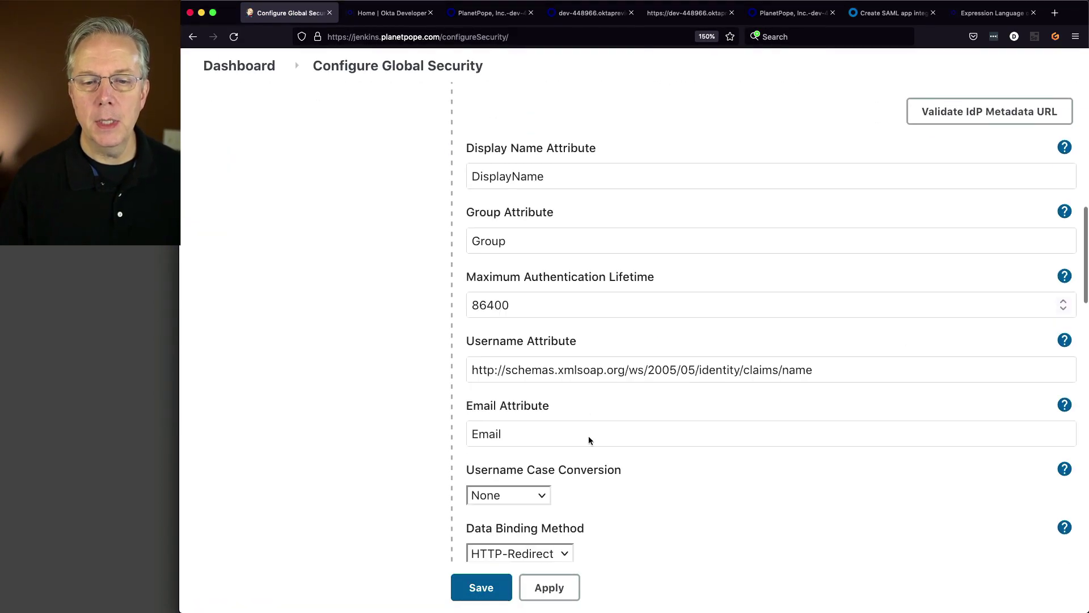
{"action": "scroll", "coordinate": [590, 442], "scroll_direction": "down", "scroll_amount": 3}
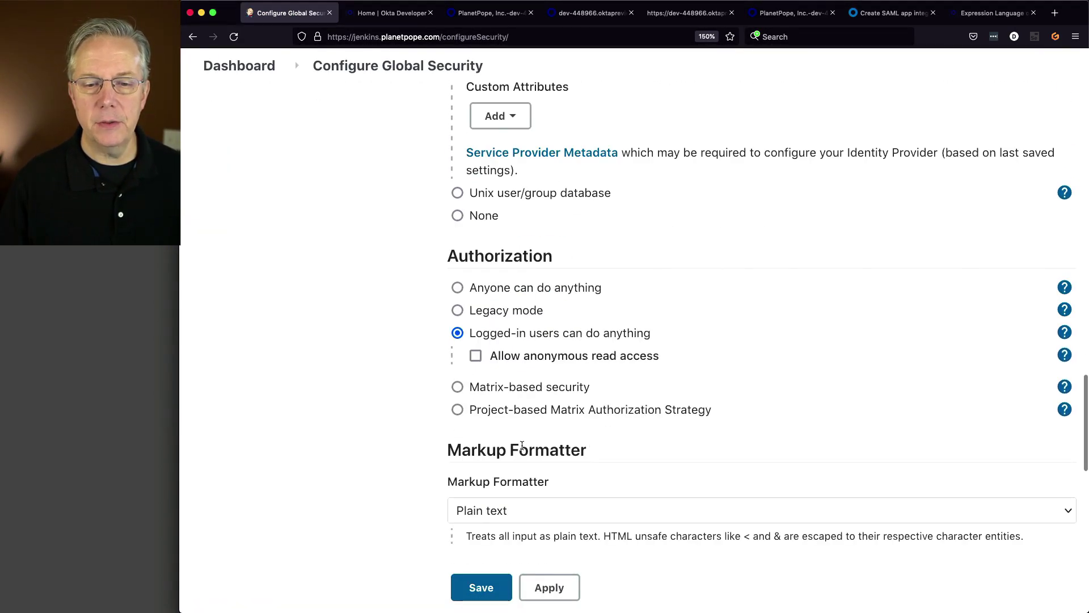
{"action": "left_click", "coordinate": [457, 410]}
{"action": "scroll", "coordinate": [513, 429], "scroll_direction": "down", "scroll_amount": 4}
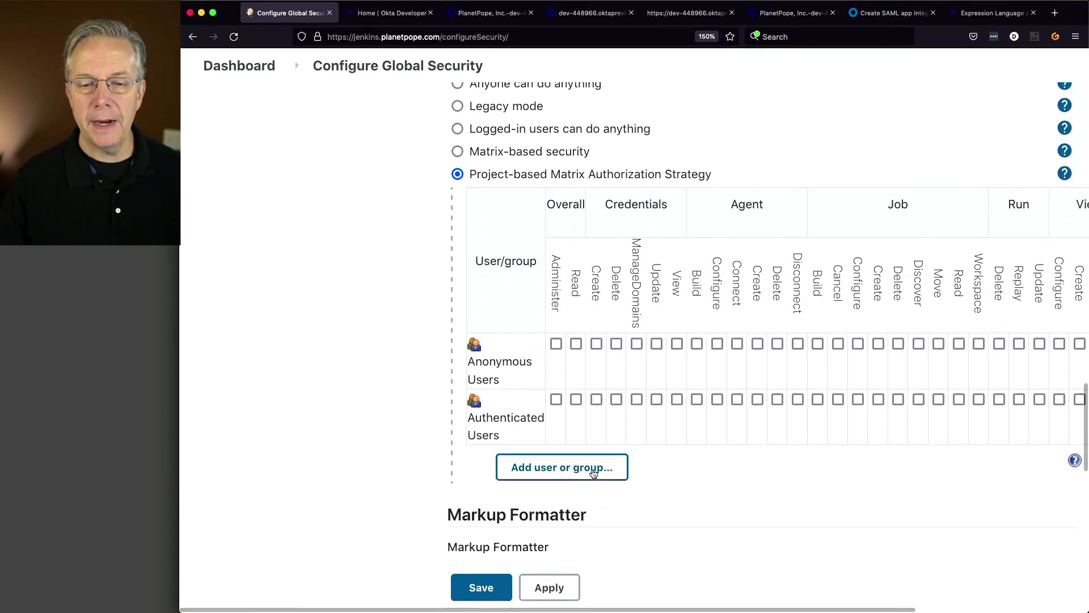
- Add the Jenkins-Administrators group with Overall/Administer and save
{"action": "left_click", "coordinate": [593, 471]}
{"action": "type", "text": "Jenkins-Administrators"}
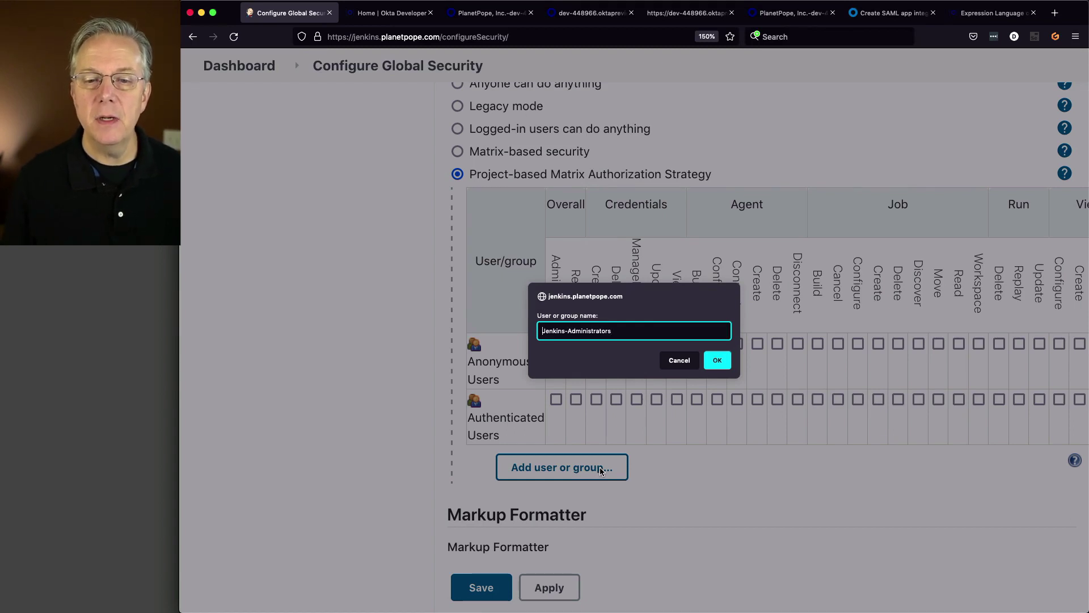
{"action": "left_click", "coordinate": [718, 365]}
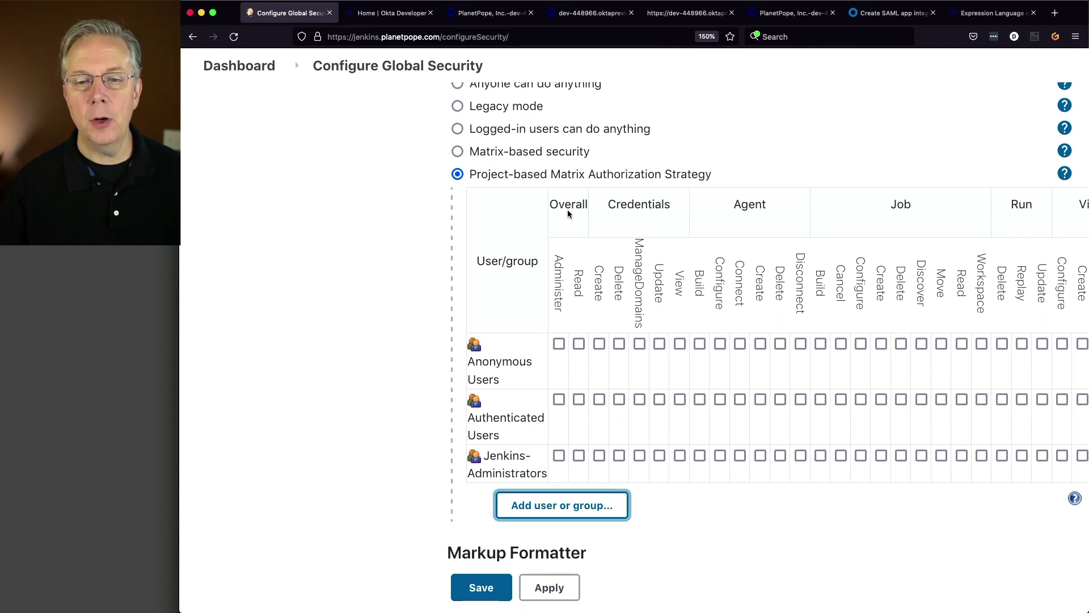
{"action": "left_click", "coordinate": [560, 454]}
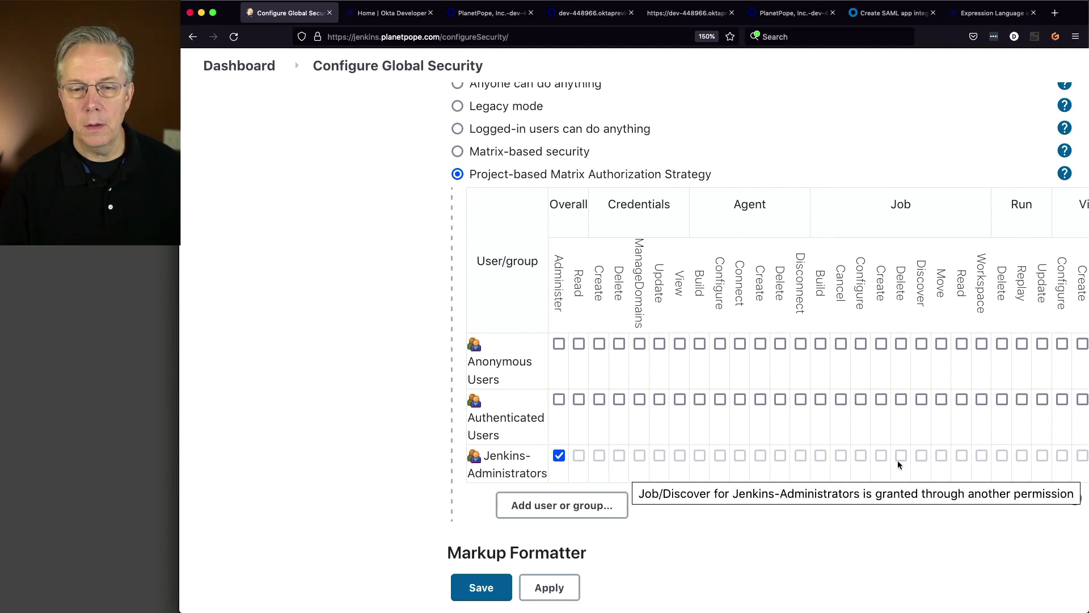
{"action": "left_click", "coordinate": [498, 589]}
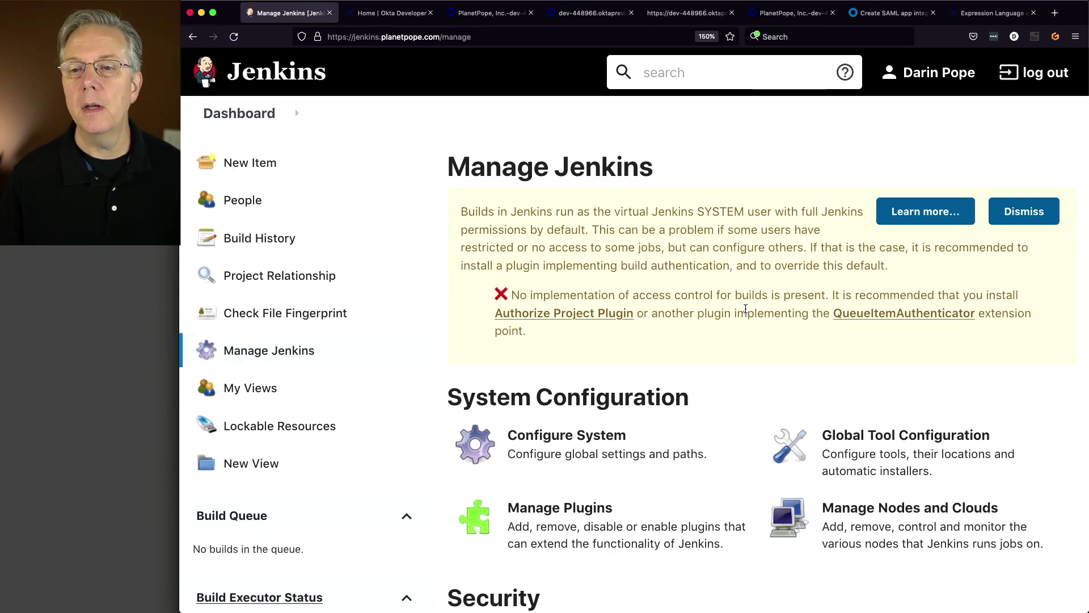
- Log out of Jenkins and back in, then switch to the Okta SAML metadata tab
{"action": "left_click", "coordinate": [1054, 75]}
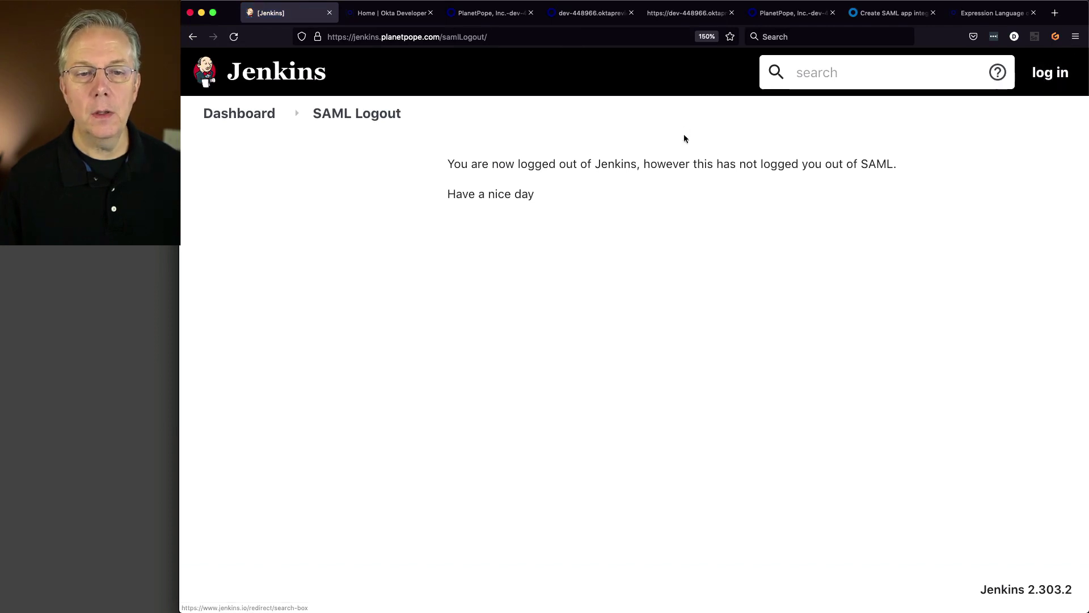
{"action": "left_click", "coordinate": [245, 116]}
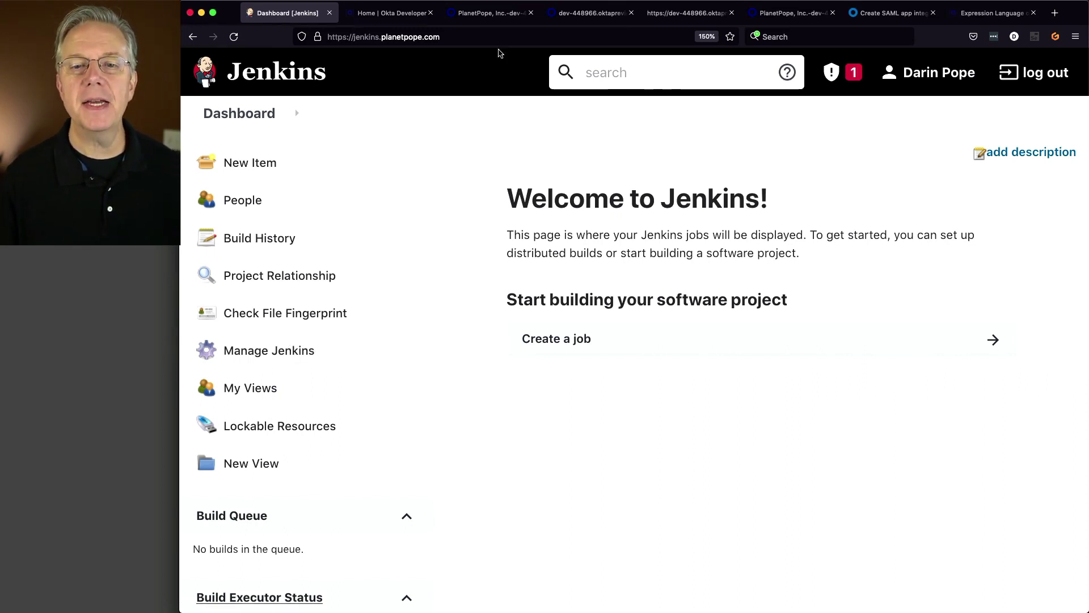
{"action": "left_click", "coordinate": [605, 12]}
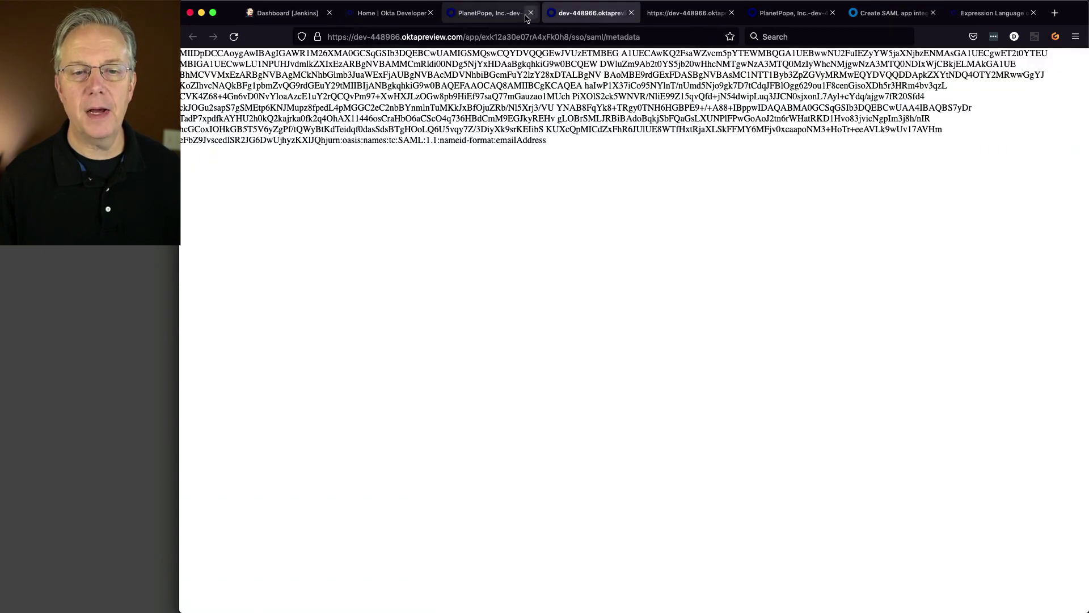
- Select the test user's username in Okta's Directory > People list, then log out of Jenkins
{"action": "left_click", "coordinate": [525, 19]}
{"action": "scroll", "coordinate": [471, 260], "scroll_direction": "up", "scroll_amount": 10}
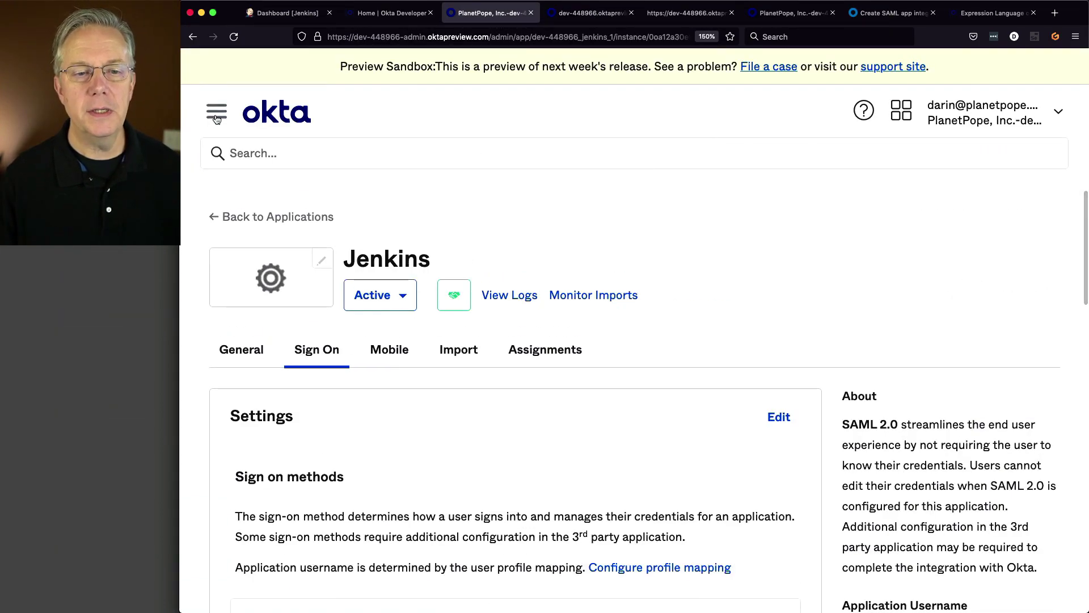
{"action": "left_click", "coordinate": [216, 114]}
{"action": "left_click", "coordinate": [263, 117]}
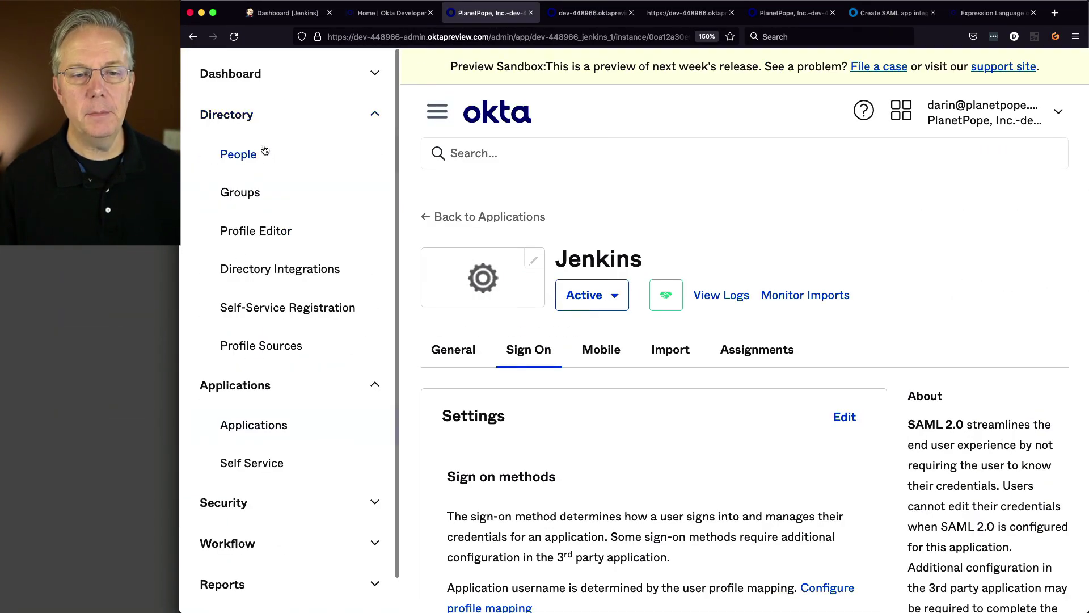
{"action": "left_click", "coordinate": [237, 158]}
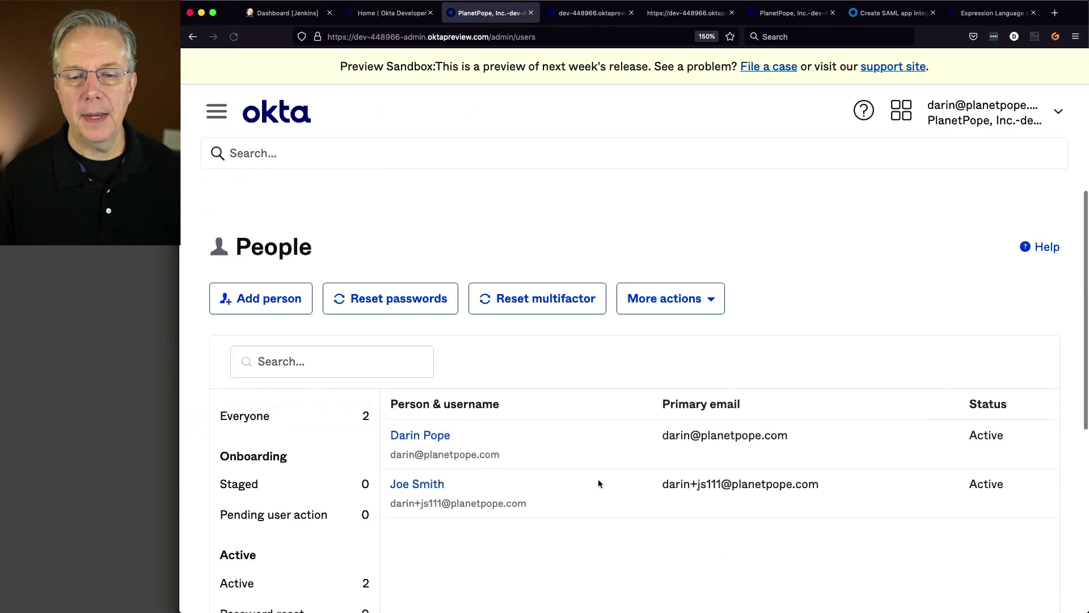
{"action": "scroll", "coordinate": [598, 479], "scroll_direction": "down", "scroll_amount": 5}
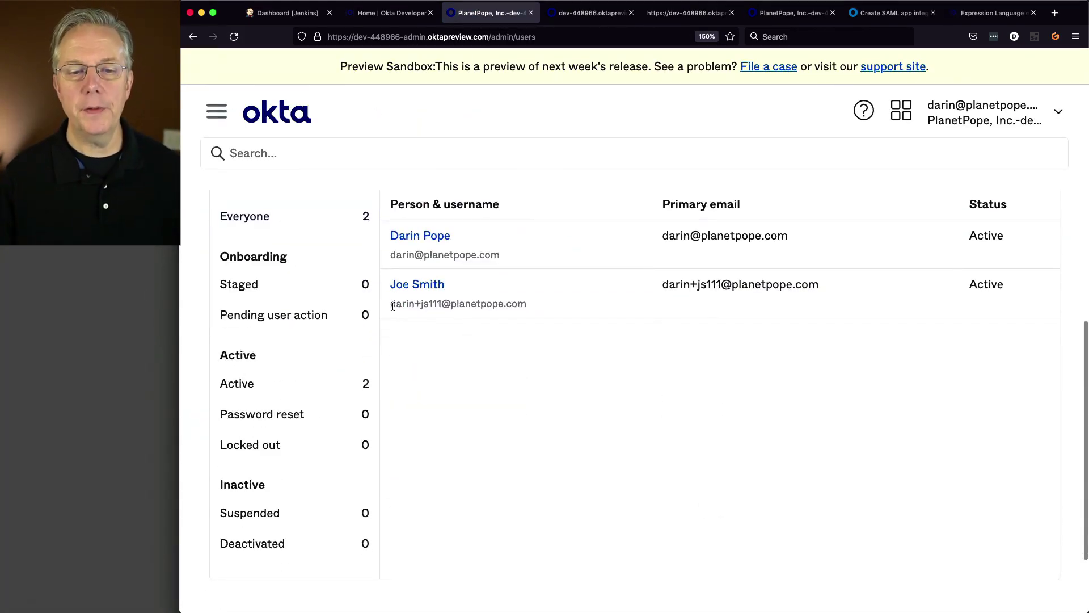
{"action": "left_click_drag", "start_coordinate": [392, 307], "coordinate": [531, 304]}
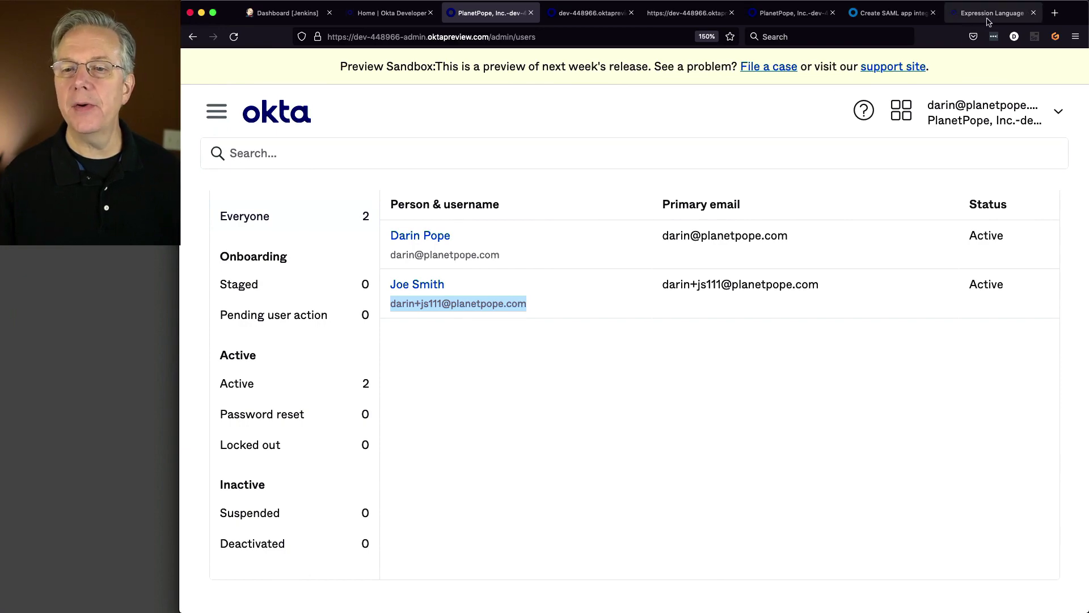
{"action": "left_click", "coordinate": [295, 16]}
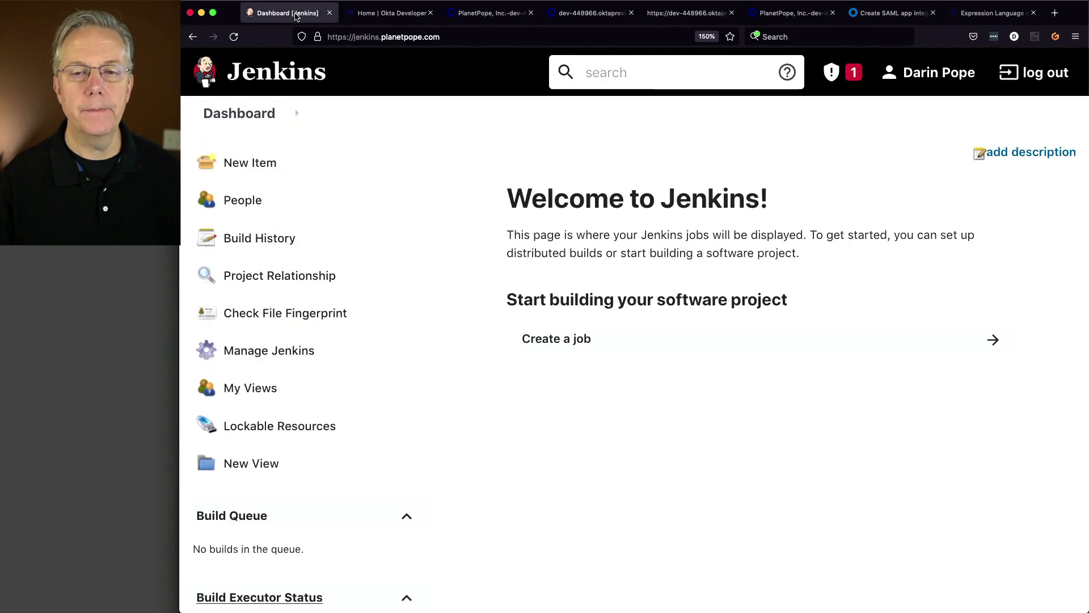
{"action": "left_click", "coordinate": [1035, 80]}
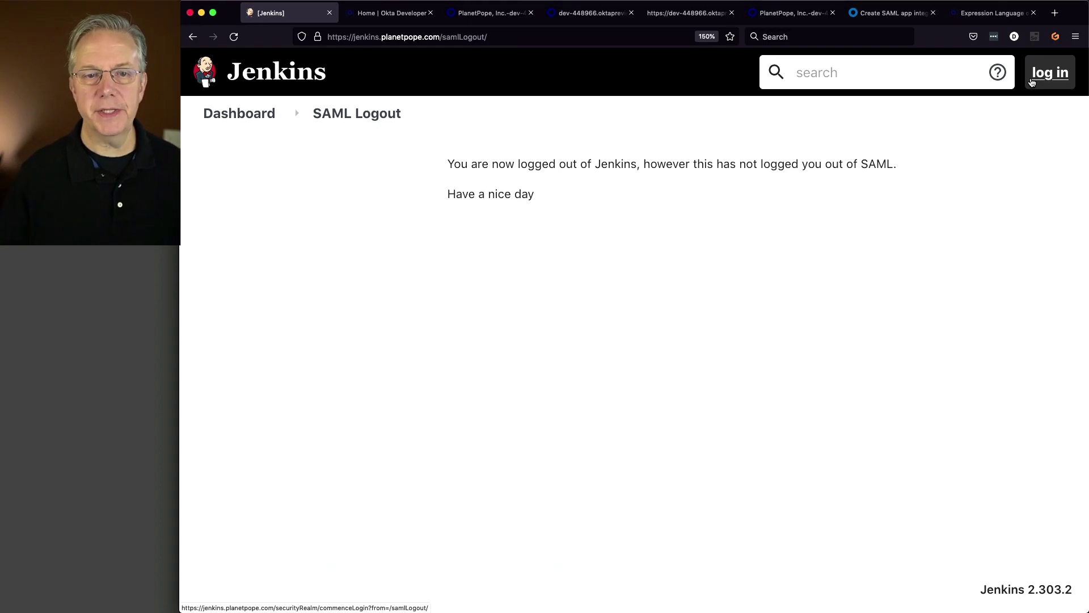
- Open the Jenkins app from Okta's Applications > Applications list
{"action": "left_click", "coordinate": [494, 14]}
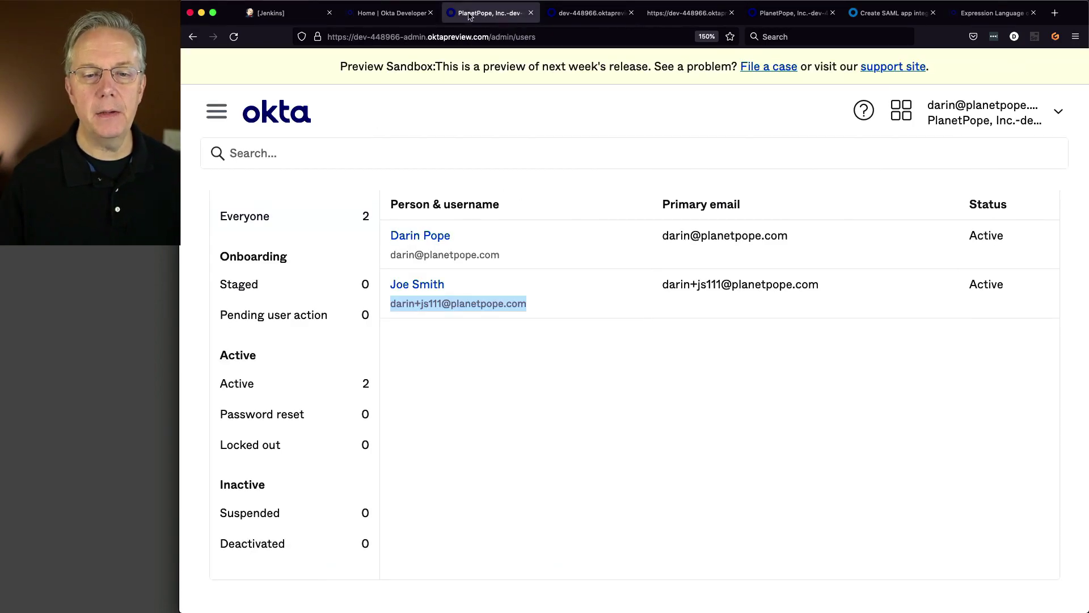
{"action": "left_click", "coordinate": [220, 116]}
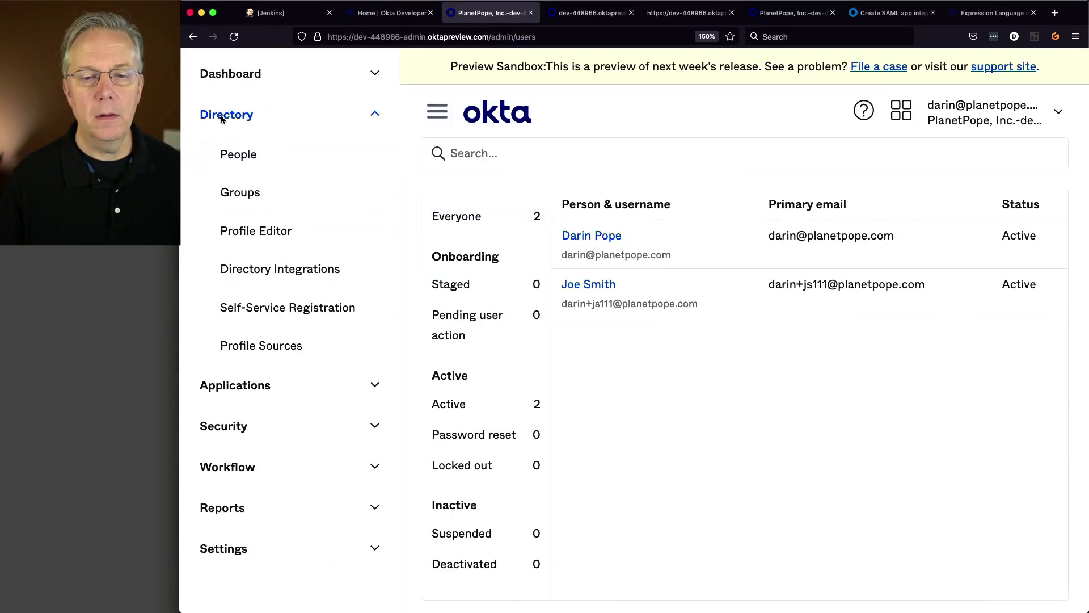
{"action": "left_click", "coordinate": [253, 393]}
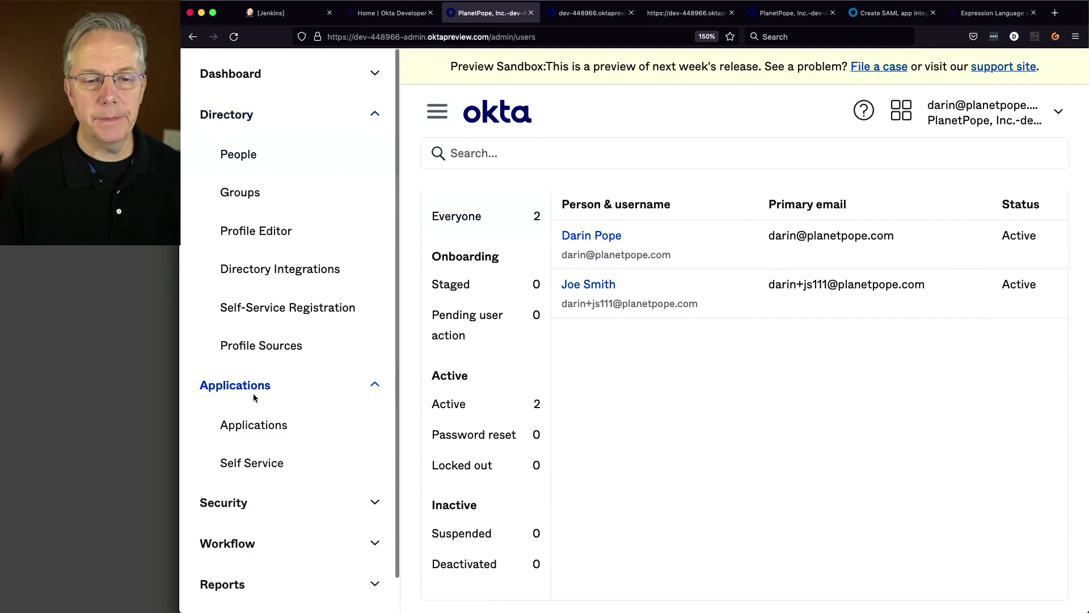
{"action": "left_click", "coordinate": [262, 423]}
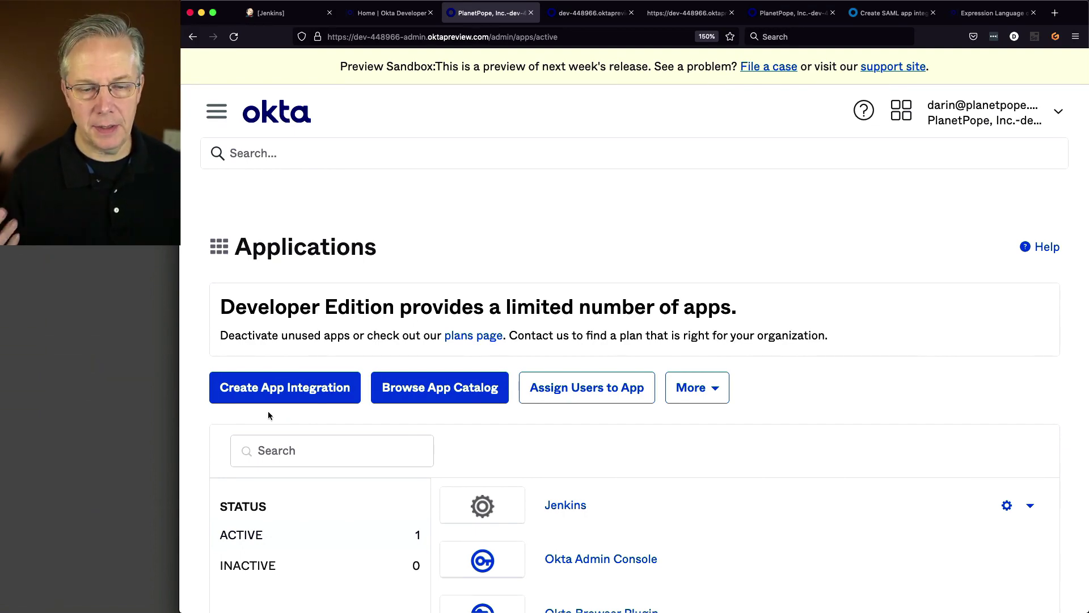
{"action": "scroll", "coordinate": [362, 421], "scroll_direction": "down", "scroll_amount": 1}
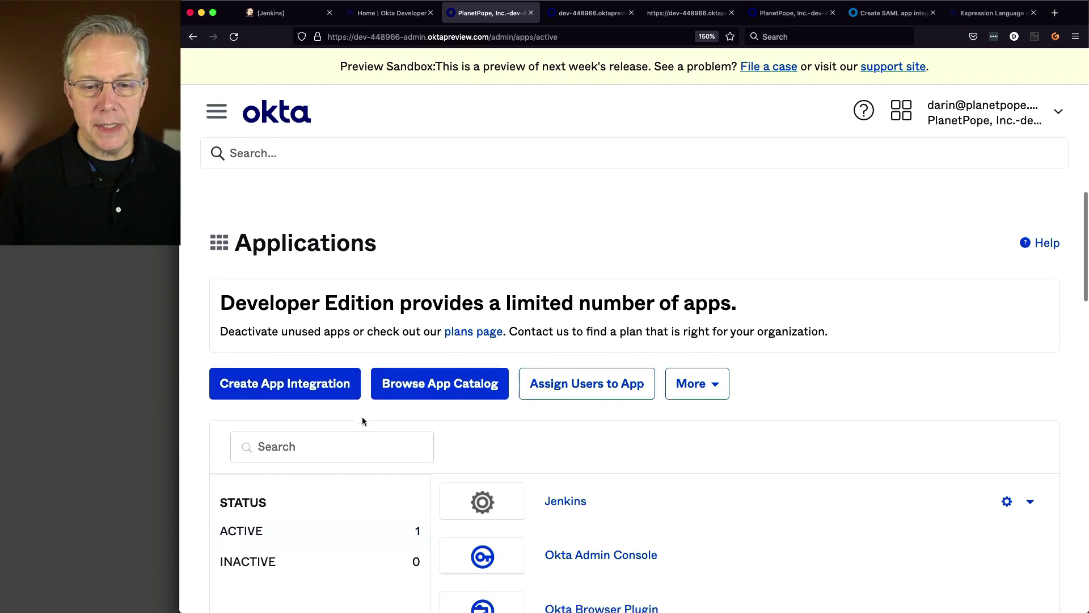
{"action": "scroll", "coordinate": [362, 421], "scroll_direction": "down", "scroll_amount": 5}
{"action": "left_click", "coordinate": [550, 364]}
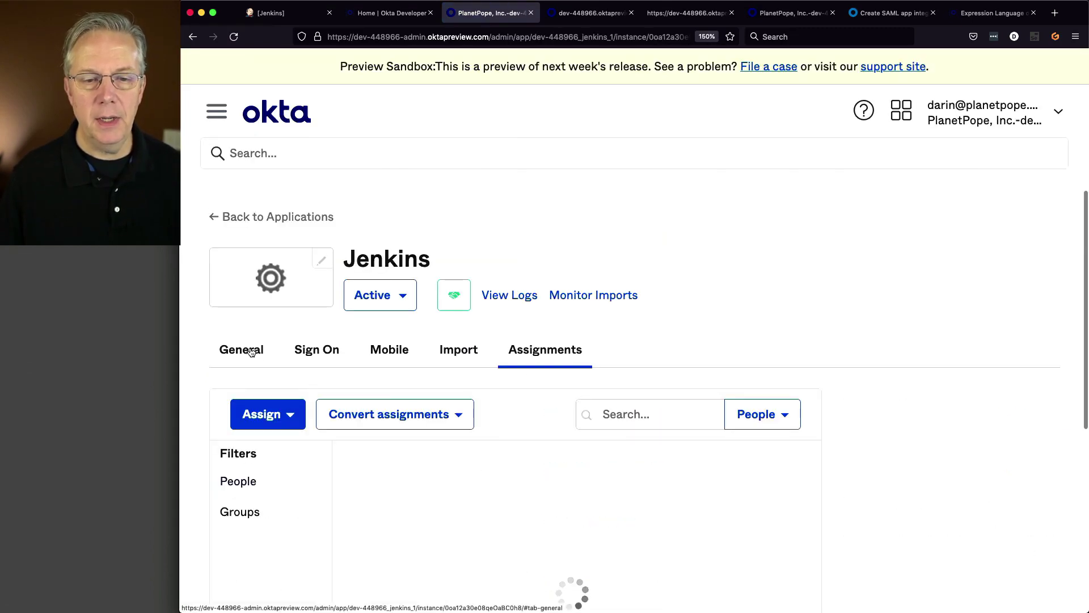
- Select the Jenkins app's full Embed Link URL and open a private browsing window
{"action": "scroll", "coordinate": [307, 360], "scroll_direction": "down", "scroll_amount": 10}
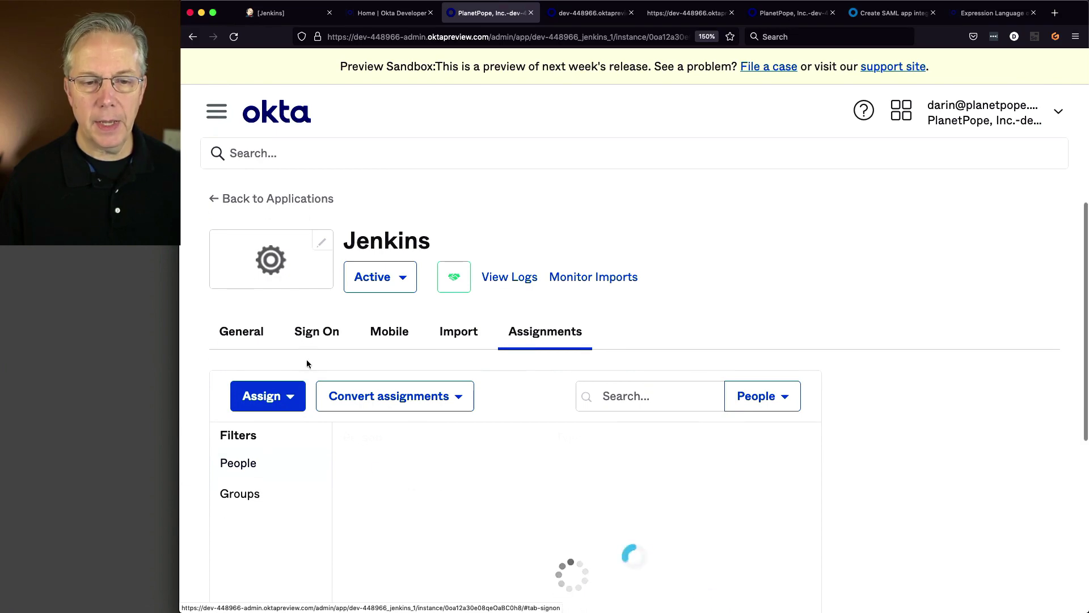
{"action": "scroll", "coordinate": [307, 360], "scroll_direction": "down", "scroll_amount": 15}
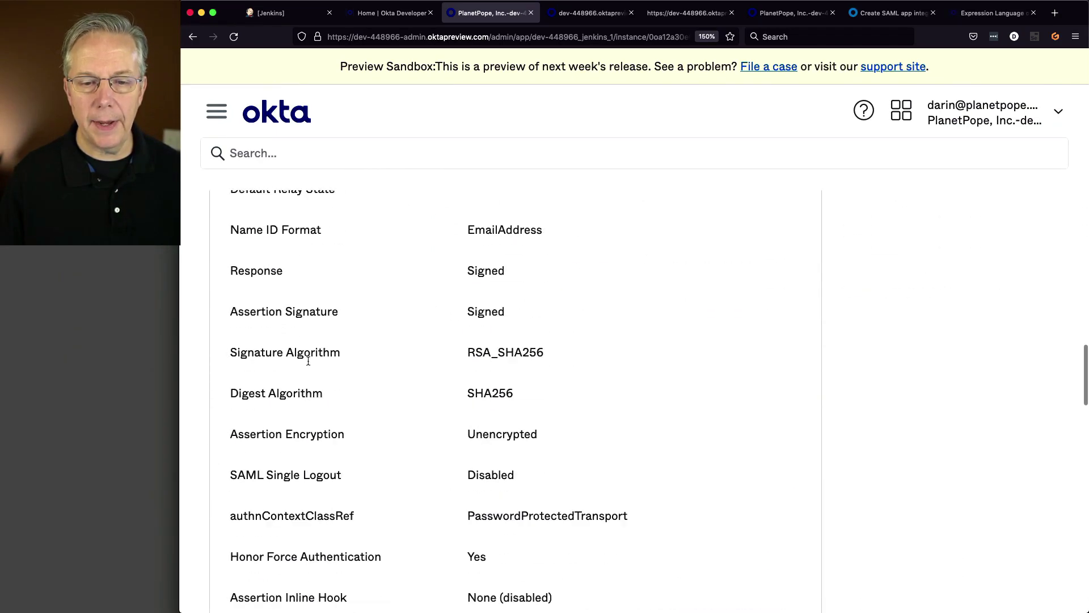
{"action": "scroll", "coordinate": [307, 359], "scroll_direction": "down", "scroll_amount": 4}
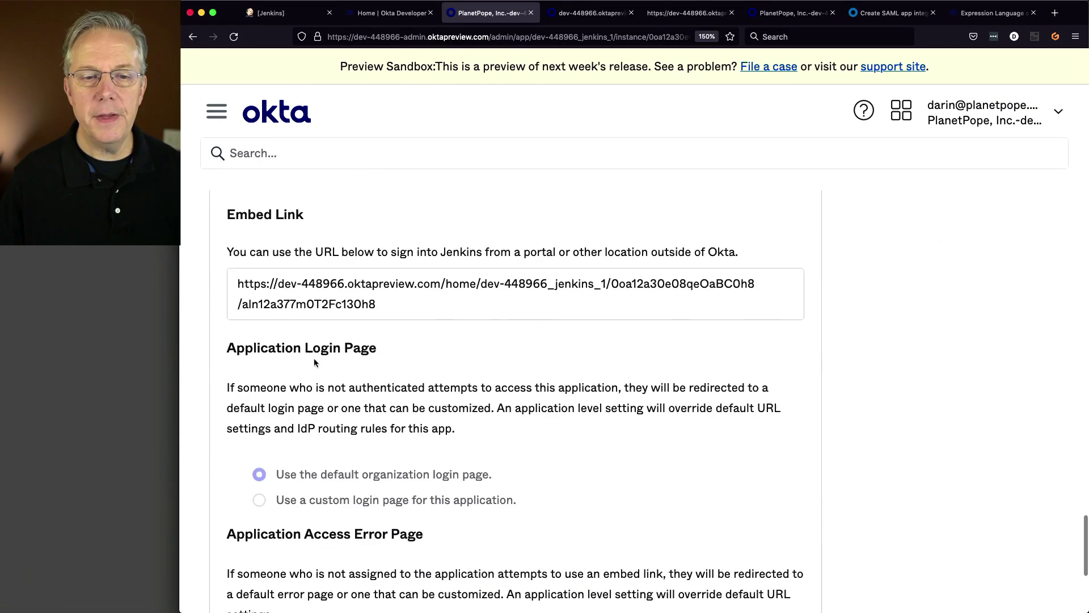
{"action": "left_click", "coordinate": [241, 283]}
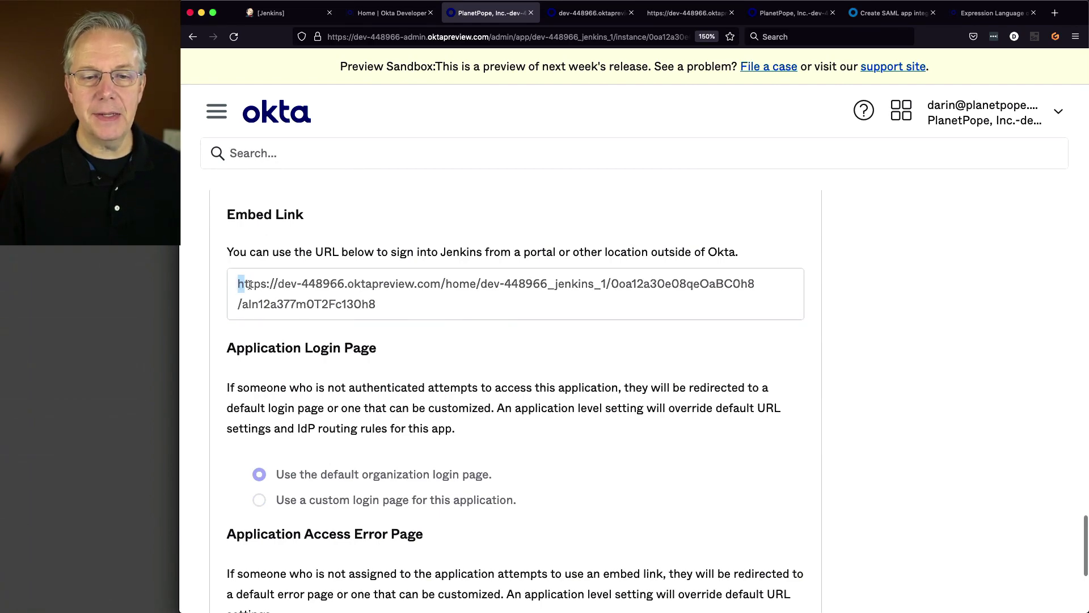
{"action": "left_click_drag", "start_coordinate": [240, 284], "coordinate": [382, 302]}
{"action": "key", "text": "super+c"}
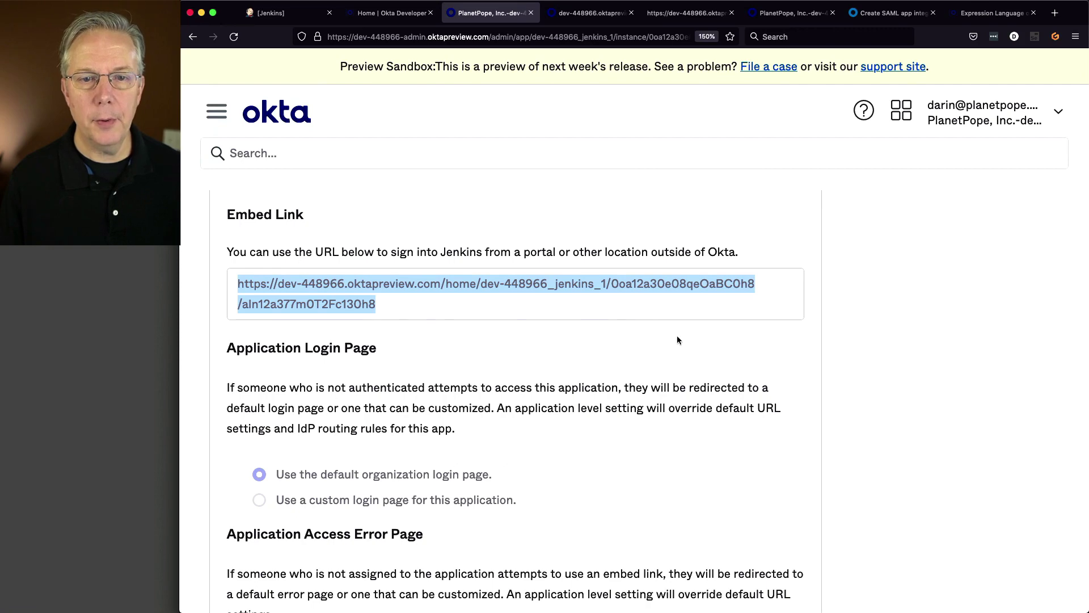
{"action": "key", "text": "super+shift+p"}
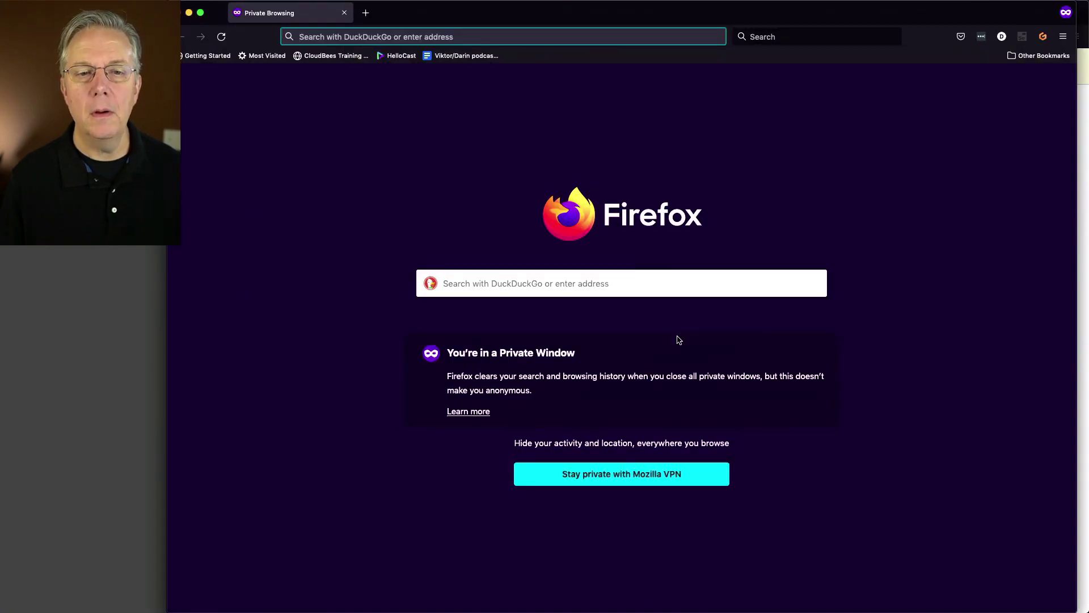
- Load the Jenkins embed link in the private window
{"action": "key", "text": "super+v"}
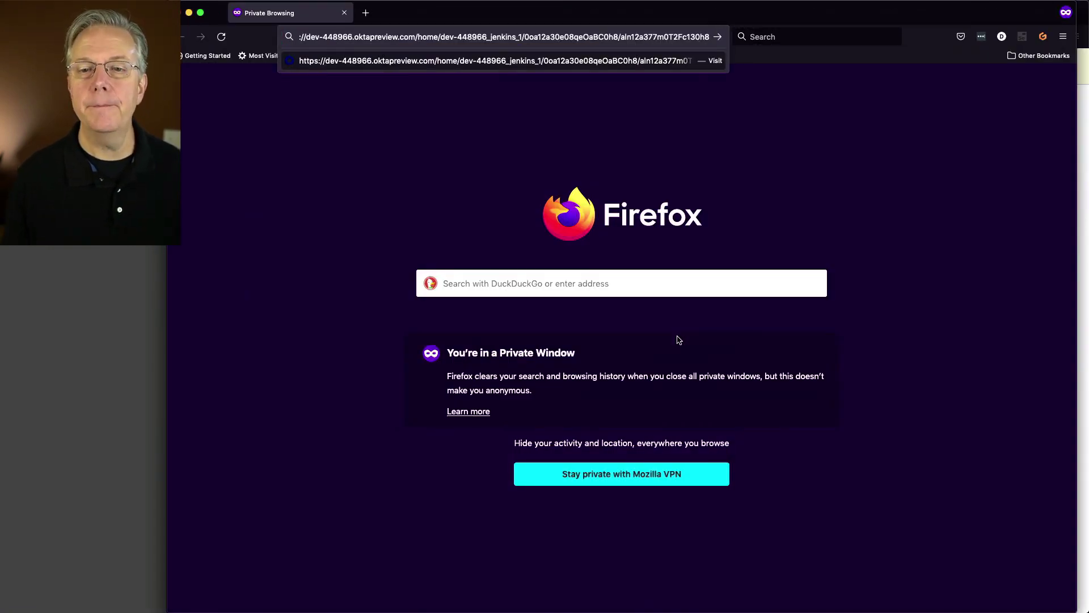
{"action": "key", "text": "Return"}
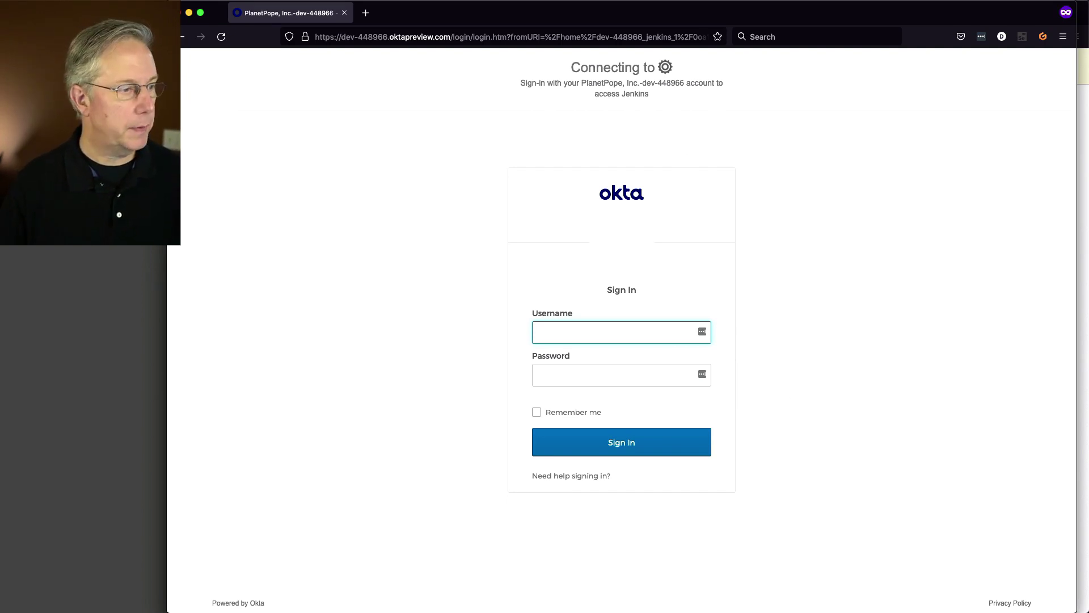
{"action": "key", "text": "super+Tab"}
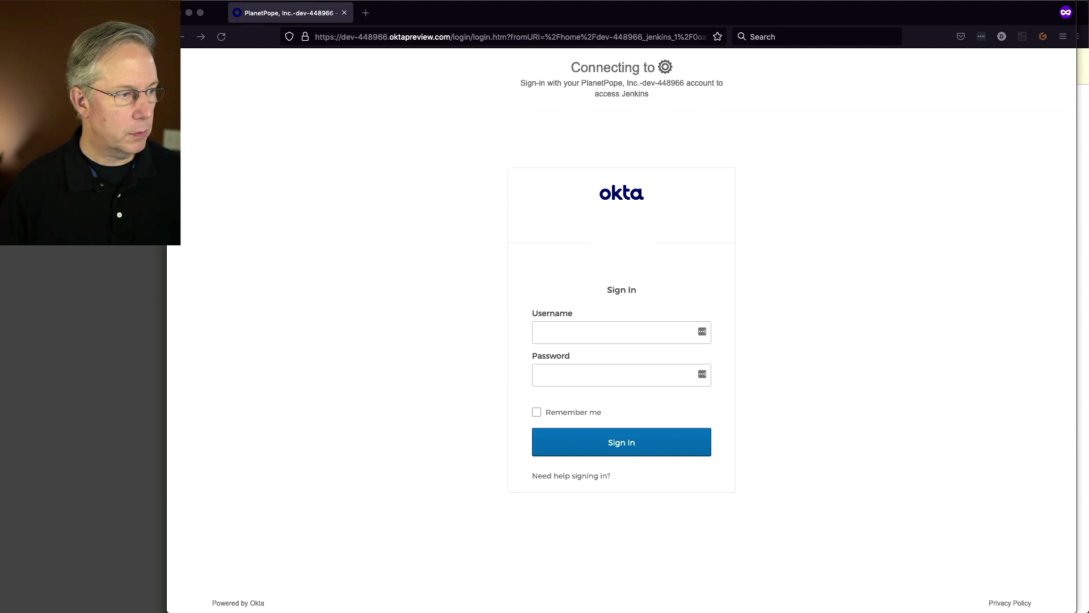
- Sign in with the test user's username and password
{"action": "left_click", "coordinate": [620, 330]}
{"action": "key", "text": "super+v"}
{"action": "key", "text": "Tab"}
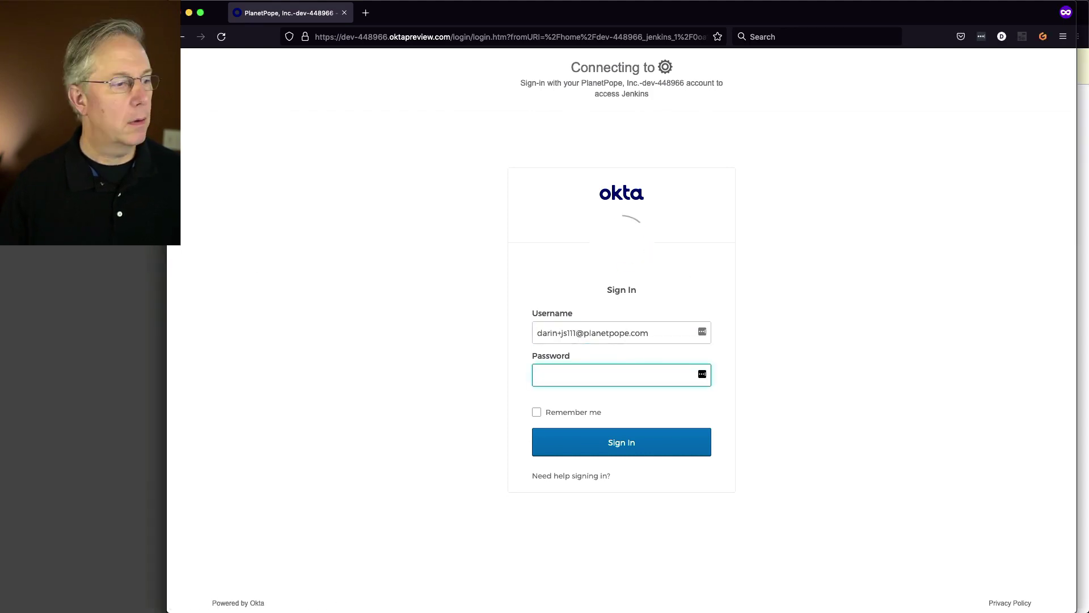
{"action": "key", "text": "super+Tab"}
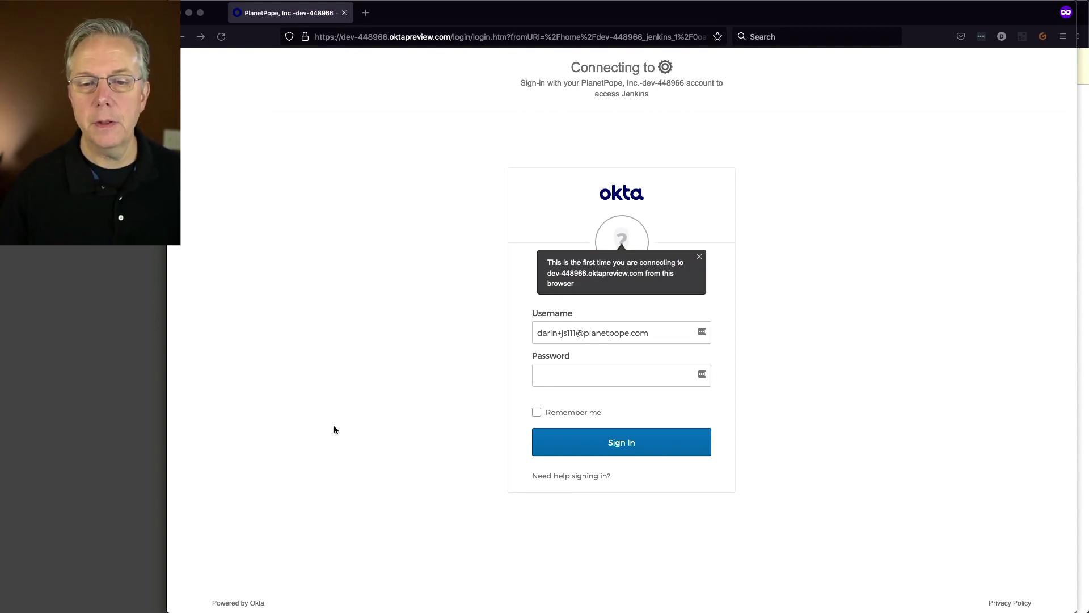
{"action": "left_click", "coordinate": [588, 375]}
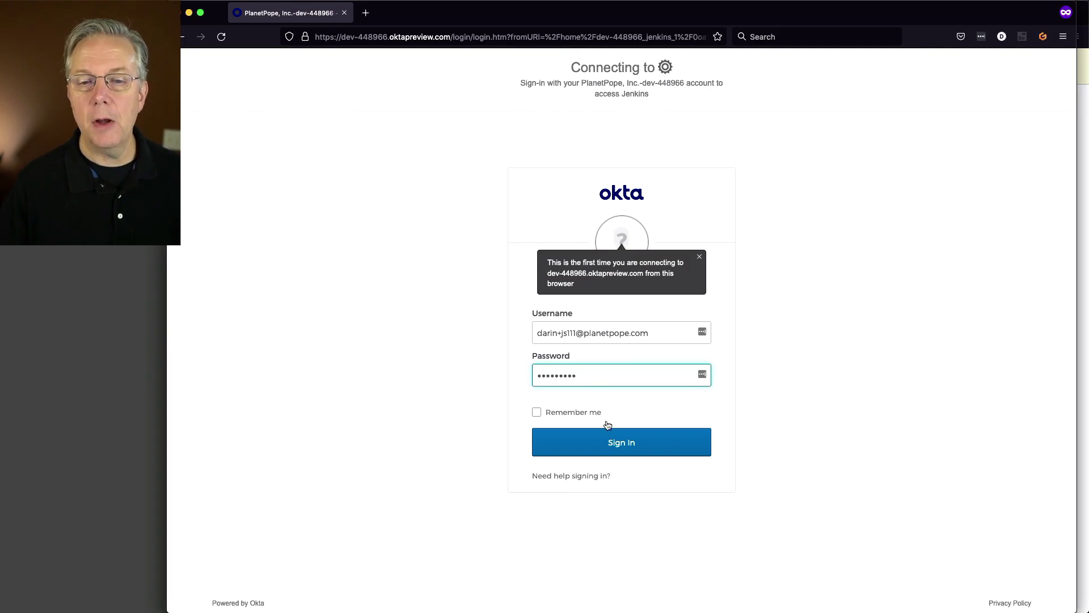
{"action": "left_click", "coordinate": [618, 443]}
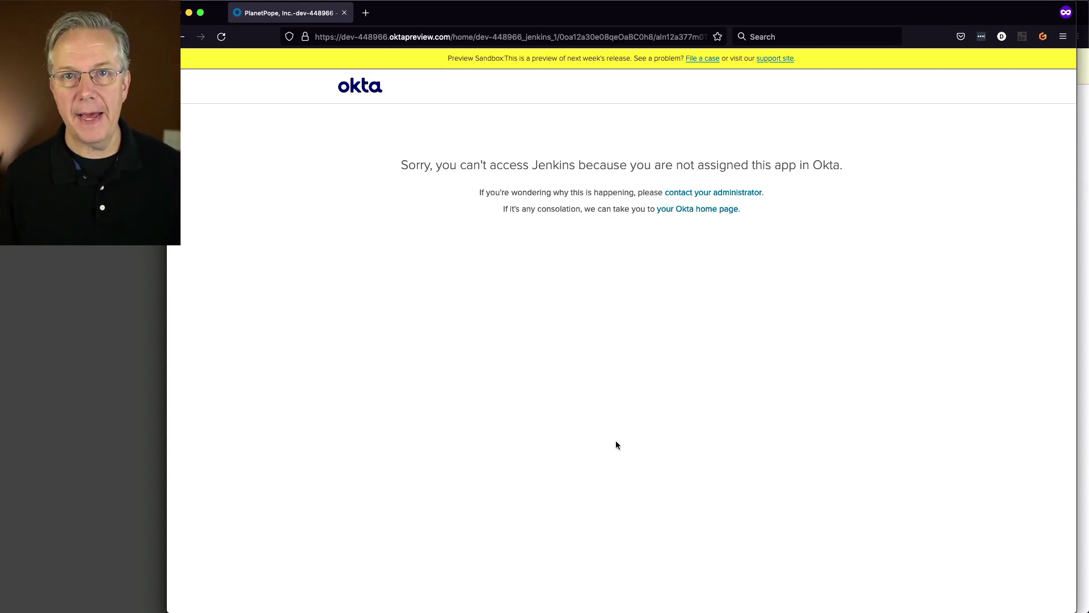
- Zoom the not-assigned error page to 150% and return to the admin console window
{"action": "key", "text": "super+plus"}
{"action": "key", "text": "super+plus"}
{"action": "key", "text": "super+plus"}
{"action": "key", "text": "super+plus"}
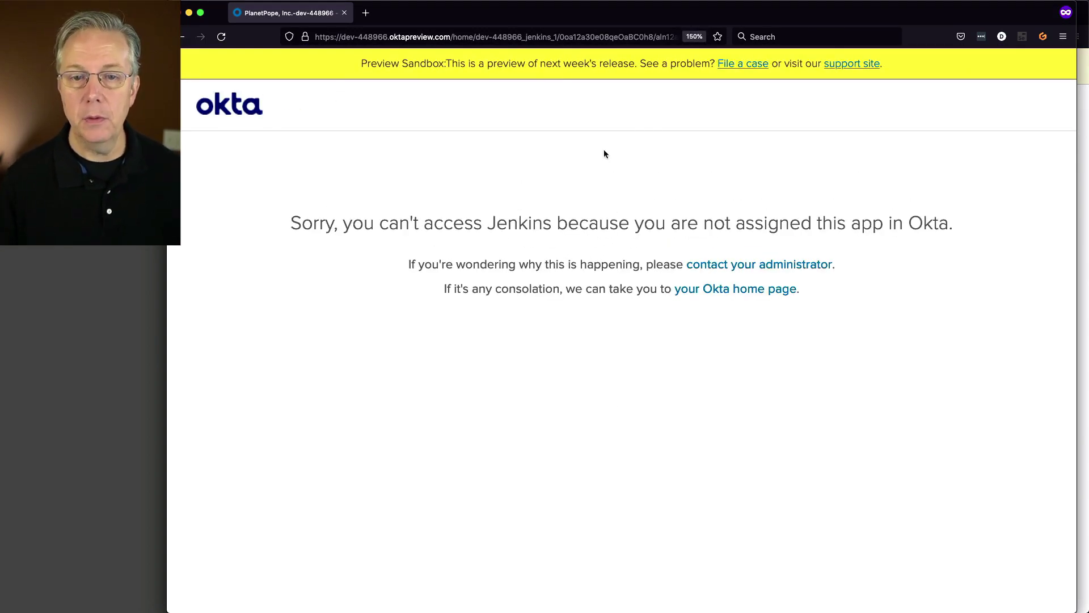
{"action": "left_click_drag", "start_coordinate": [499, 17], "coordinate": [525, 102]}
{"action": "left_click", "coordinate": [471, 19]}
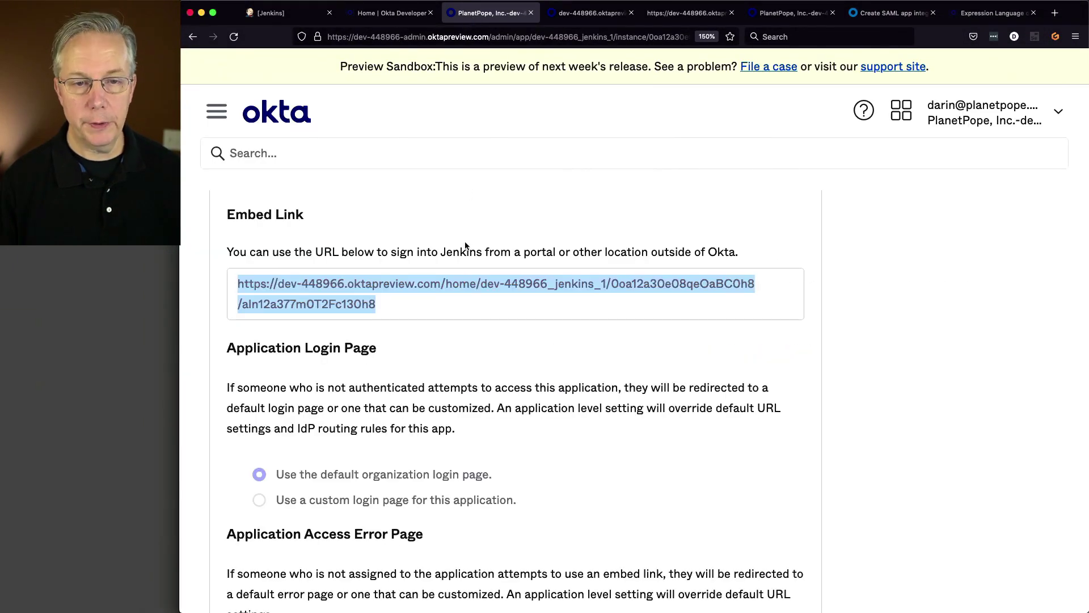
- Open the Jenkins-Users group from Directory > Groups
{"action": "scroll", "coordinate": [466, 244], "scroll_direction": "up", "scroll_amount": 15}
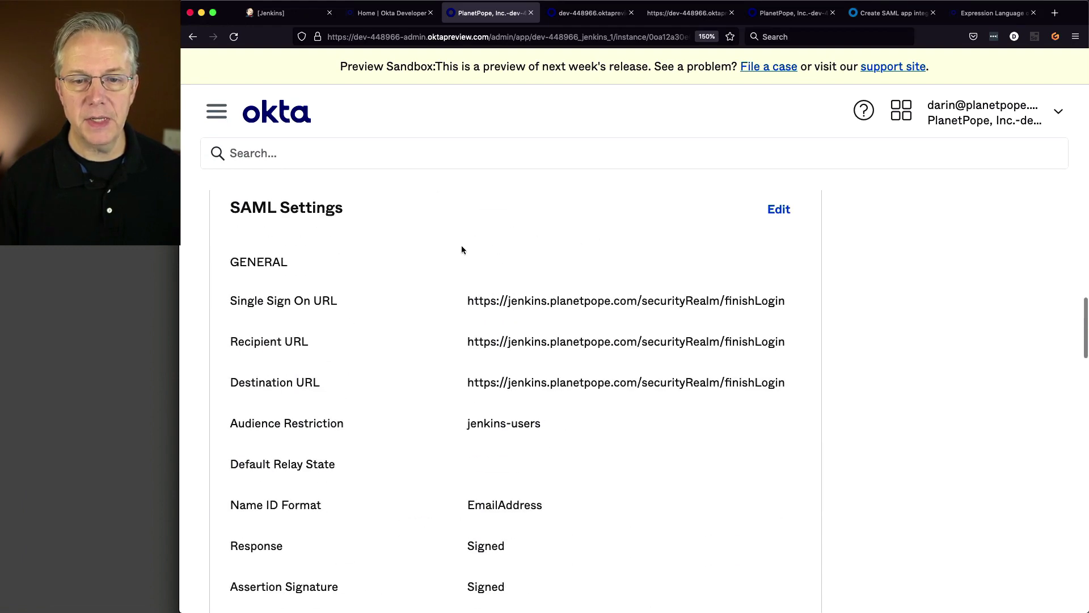
{"action": "scroll", "coordinate": [461, 250], "scroll_direction": "up", "scroll_amount": 10}
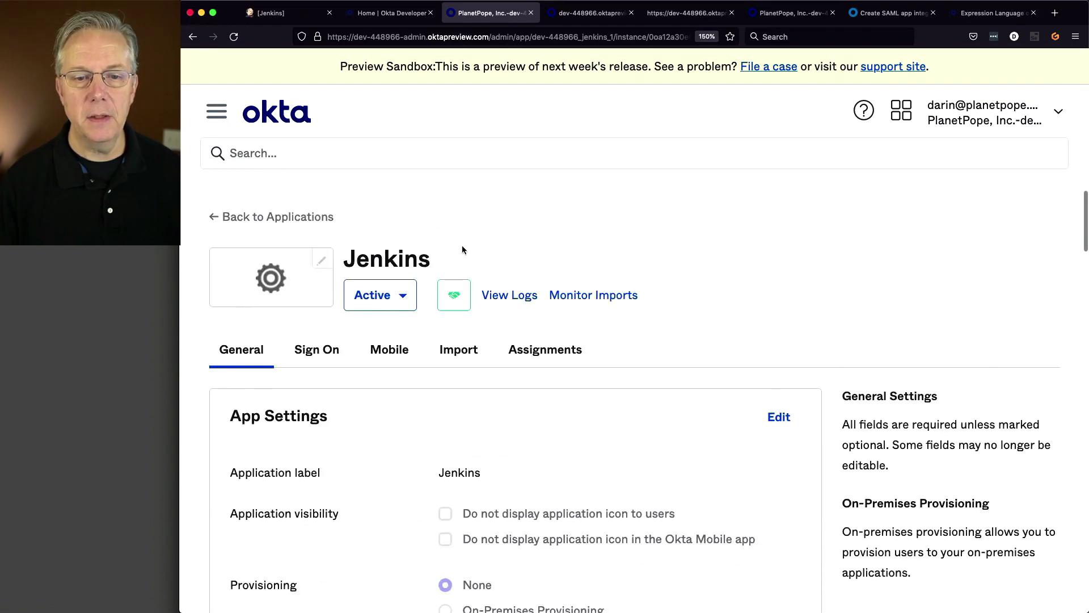
{"action": "left_click", "coordinate": [223, 120]}
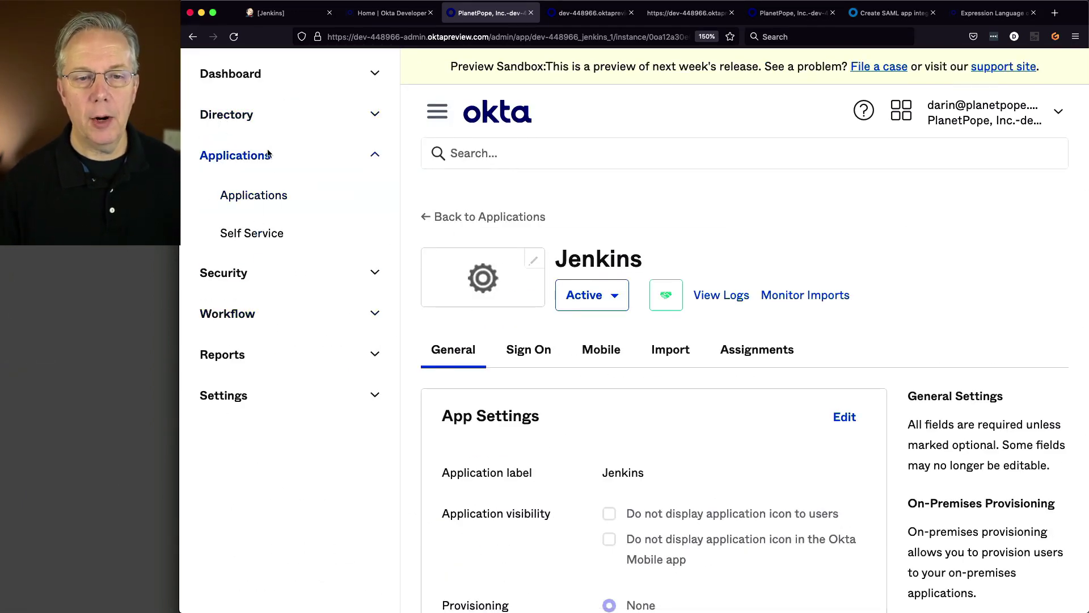
{"action": "left_click", "coordinate": [261, 115]}
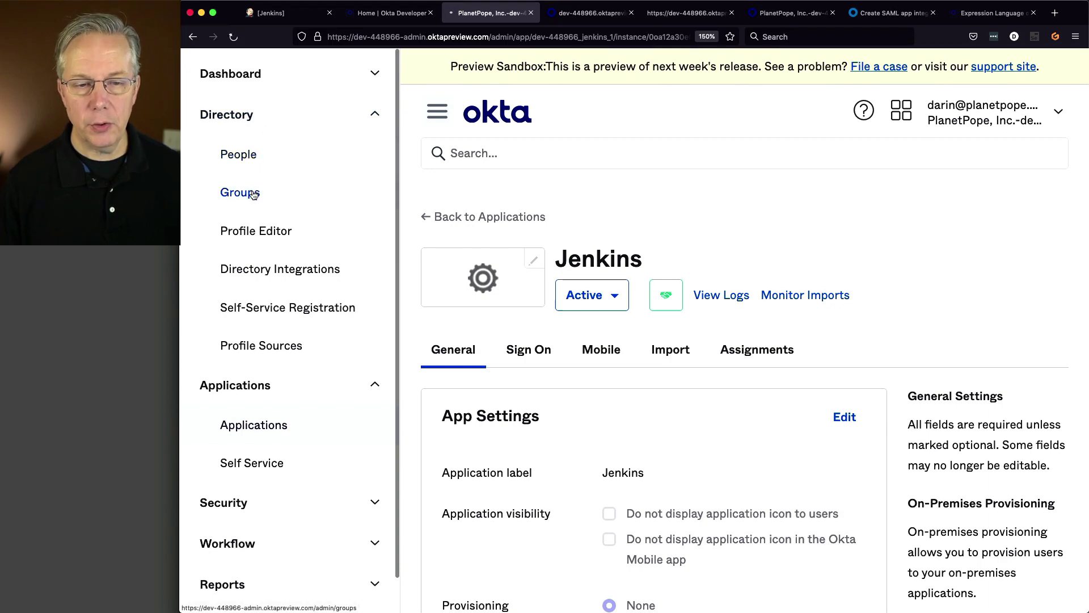
{"action": "left_click", "coordinate": [253, 193]}
{"action": "scroll", "coordinate": [423, 309], "scroll_direction": "down", "scroll_amount": 3}
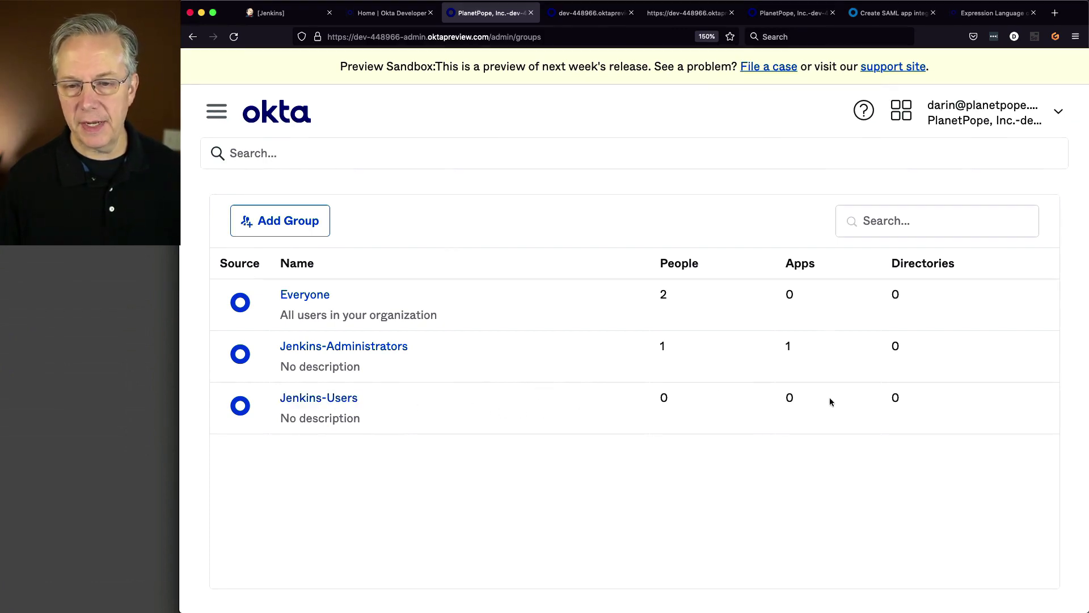
{"action": "left_click", "coordinate": [319, 399]}
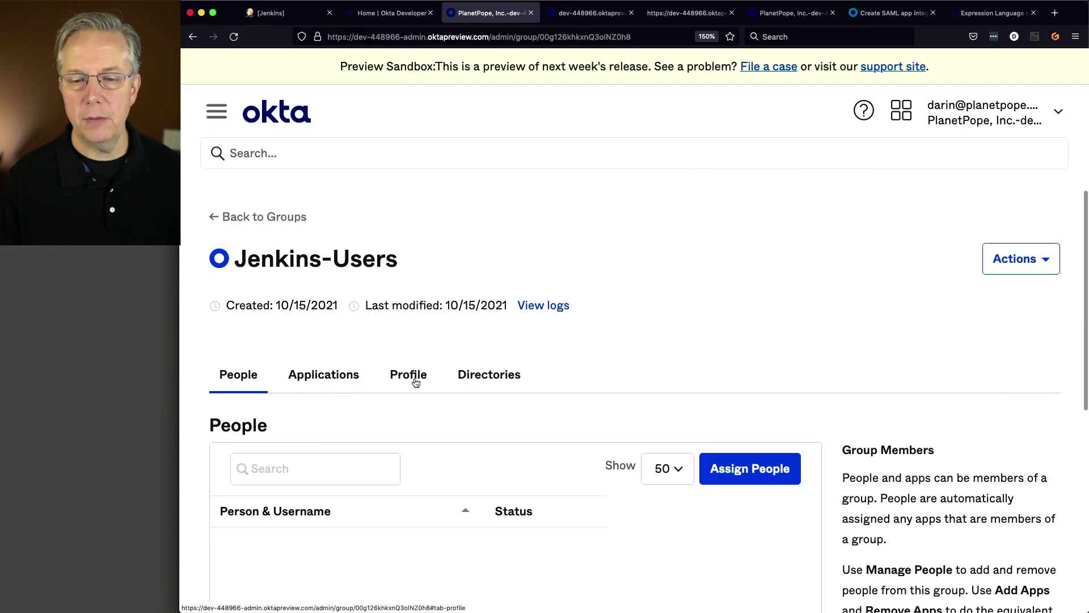
- Assign the test user to Jenkins-Users members and save
{"action": "scroll", "coordinate": [413, 380], "scroll_direction": "down", "scroll_amount": 2}
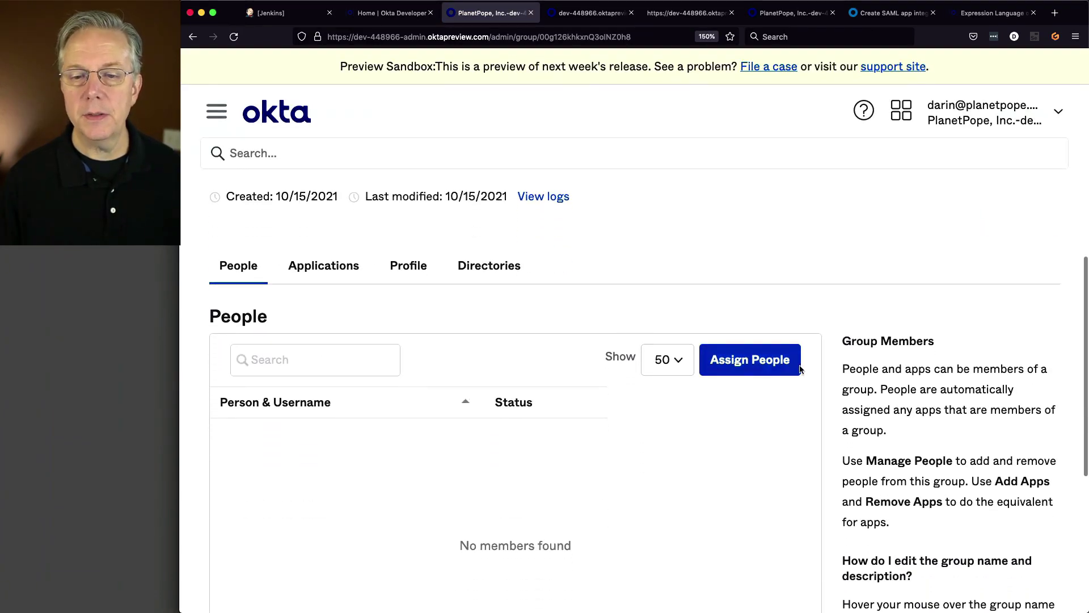
{"action": "left_click", "coordinate": [772, 368]}
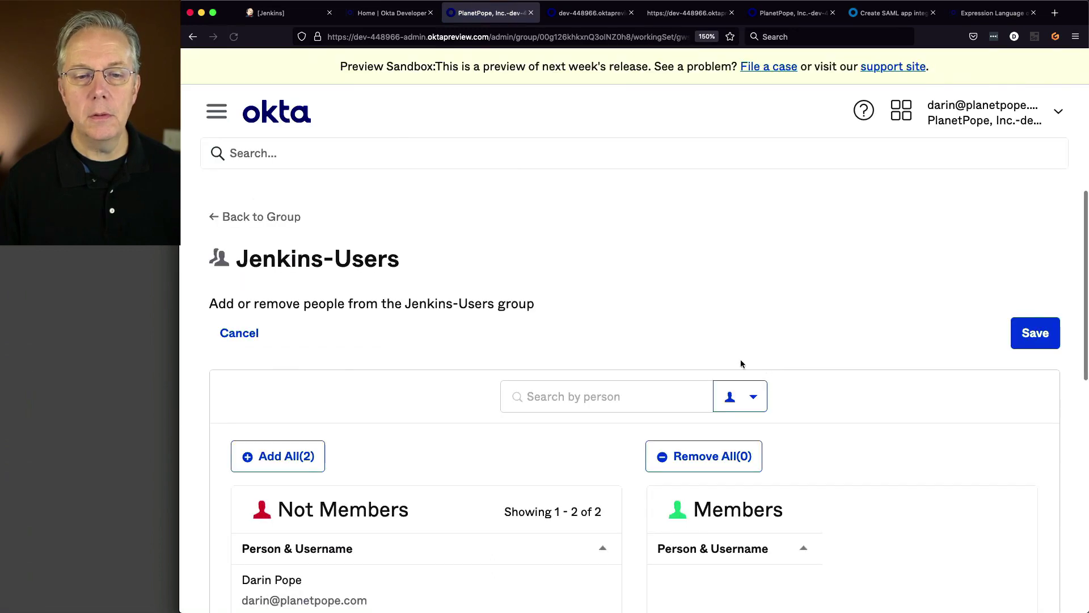
{"action": "scroll", "coordinate": [616, 354], "scroll_direction": "down", "scroll_amount": 3}
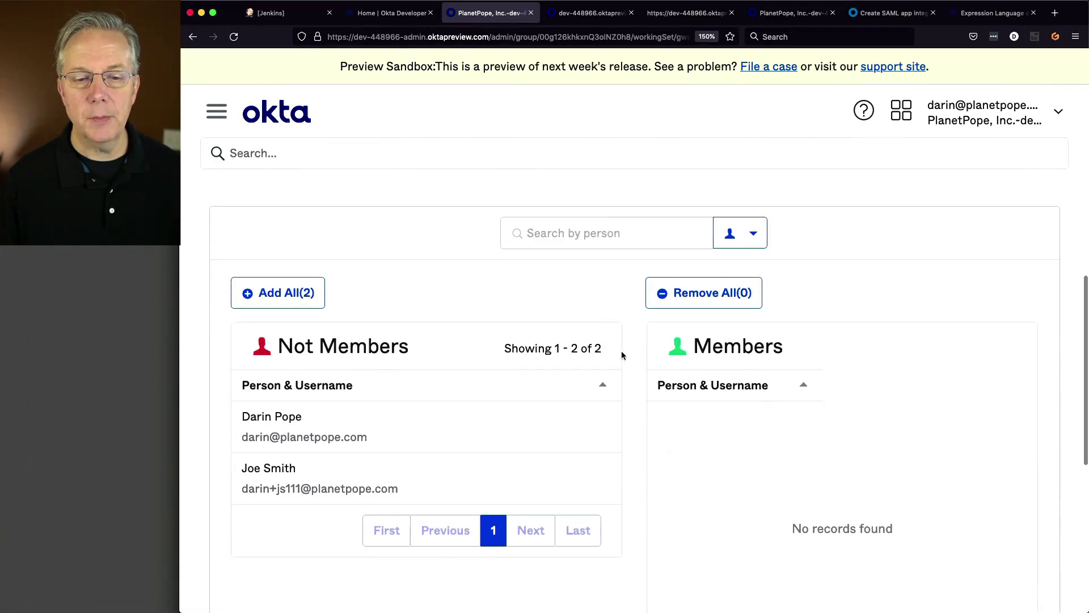
{"action": "left_click", "coordinate": [428, 473]}
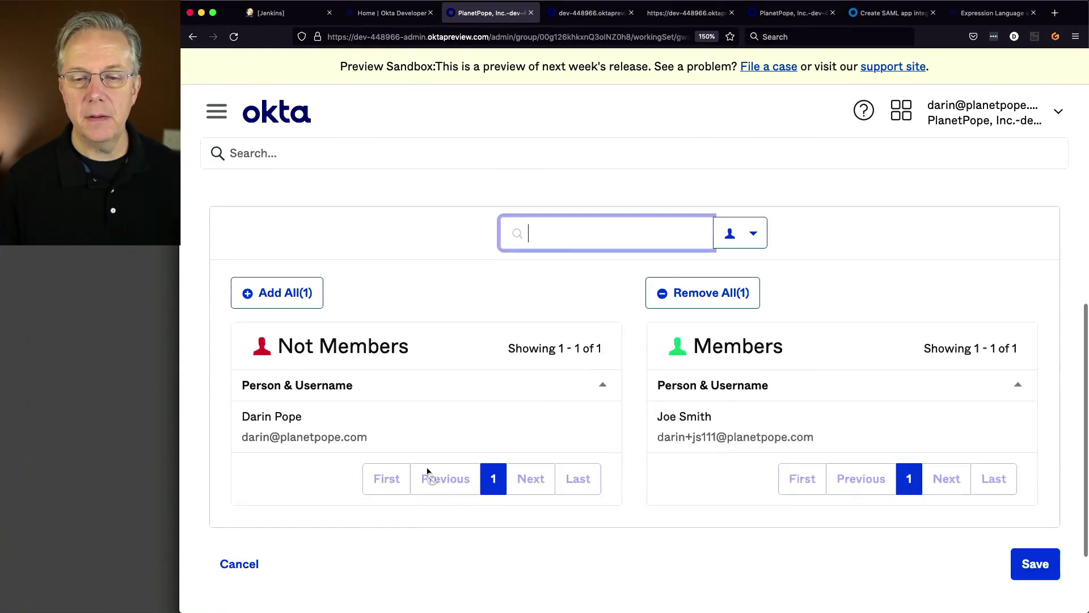
{"action": "left_click", "coordinate": [1043, 570]}
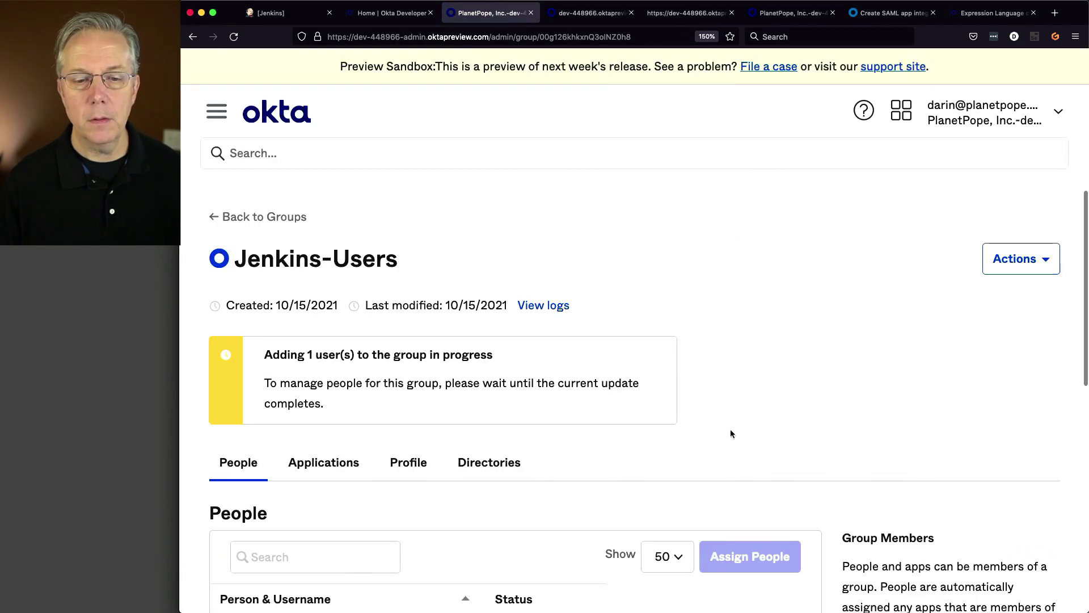
{"action": "scroll", "coordinate": [730, 433], "scroll_direction": "down", "scroll_amount": 5}
{"action": "scroll", "coordinate": [730, 433], "scroll_direction": "up", "scroll_amount": 5}
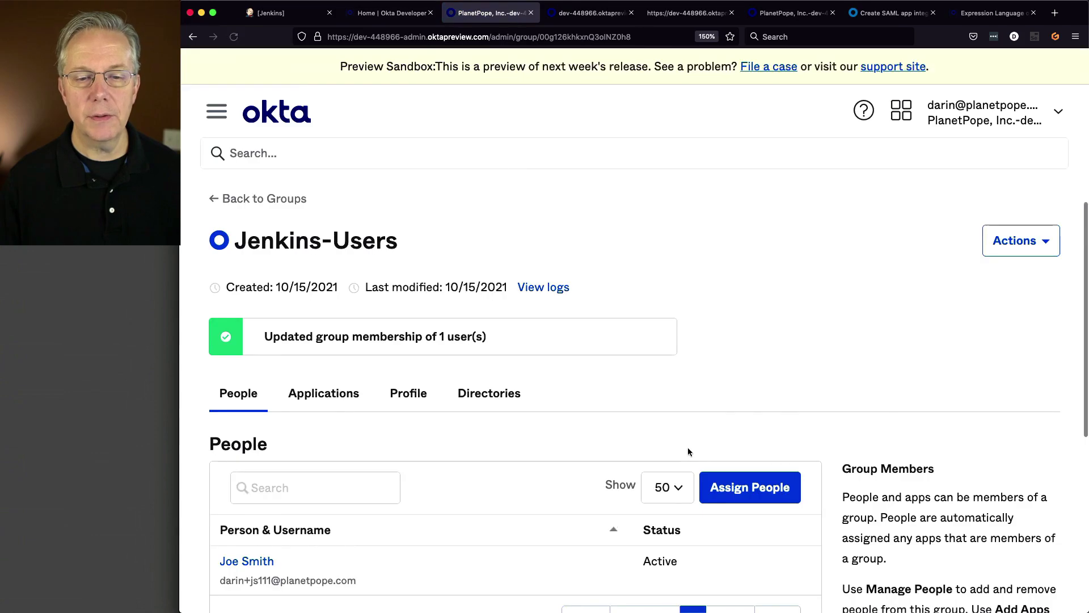
- Assign the Jenkins app to the Jenkins-Users group and go back to Groups
{"action": "scroll", "coordinate": [642, 451], "scroll_direction": "down", "scroll_amount": 5}
{"action": "scroll", "coordinate": [643, 452], "scroll_direction": "up", "scroll_amount": 5}
{"action": "scroll", "coordinate": [647, 452], "scroll_direction": "down", "scroll_amount": 1}
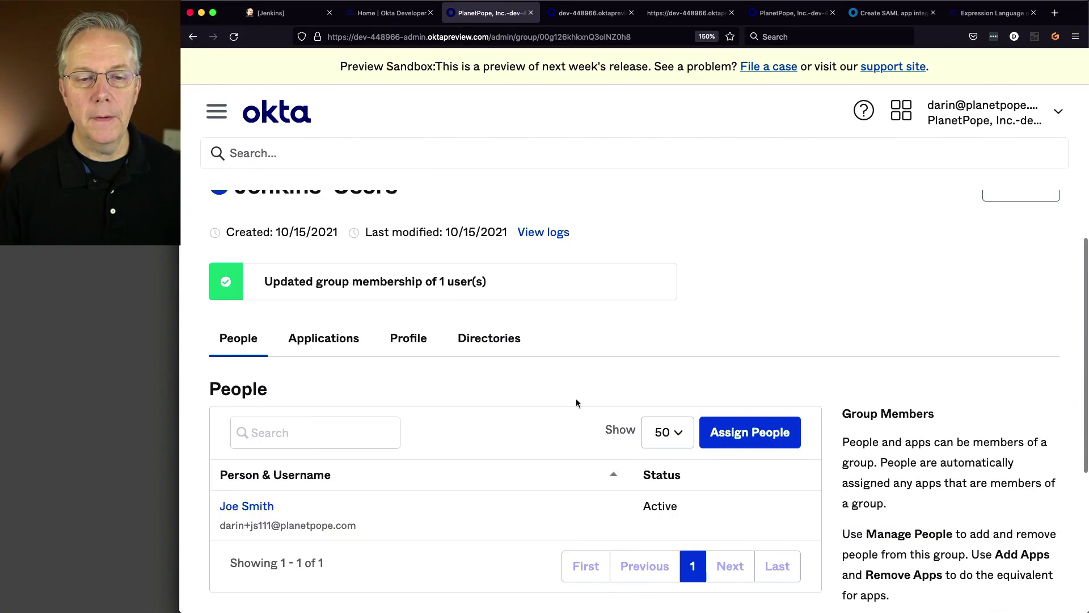
{"action": "left_click", "coordinate": [333, 347]}
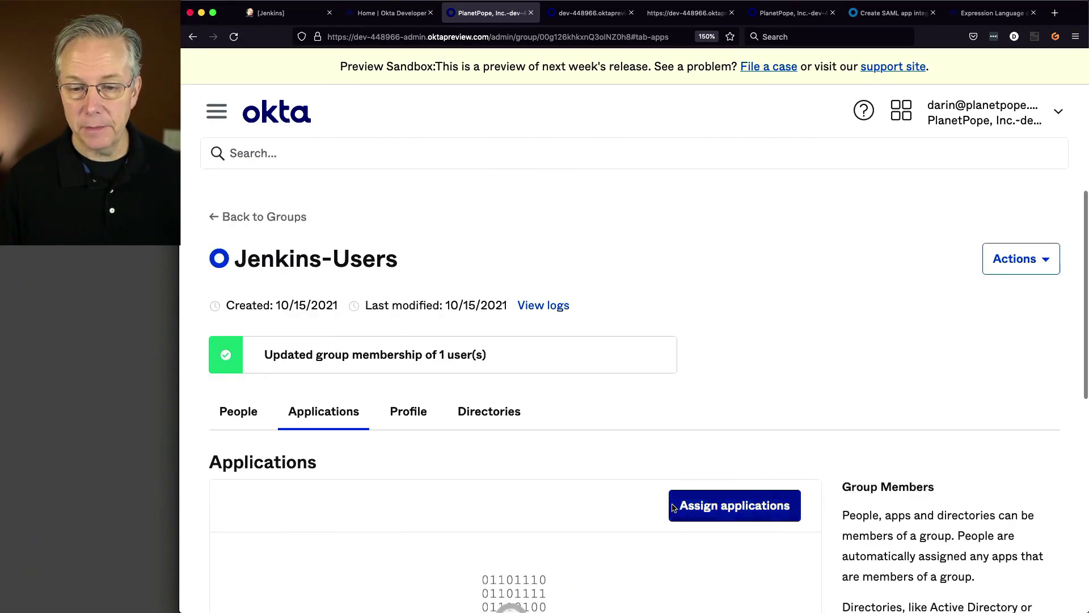
{"action": "left_click", "coordinate": [673, 507]}
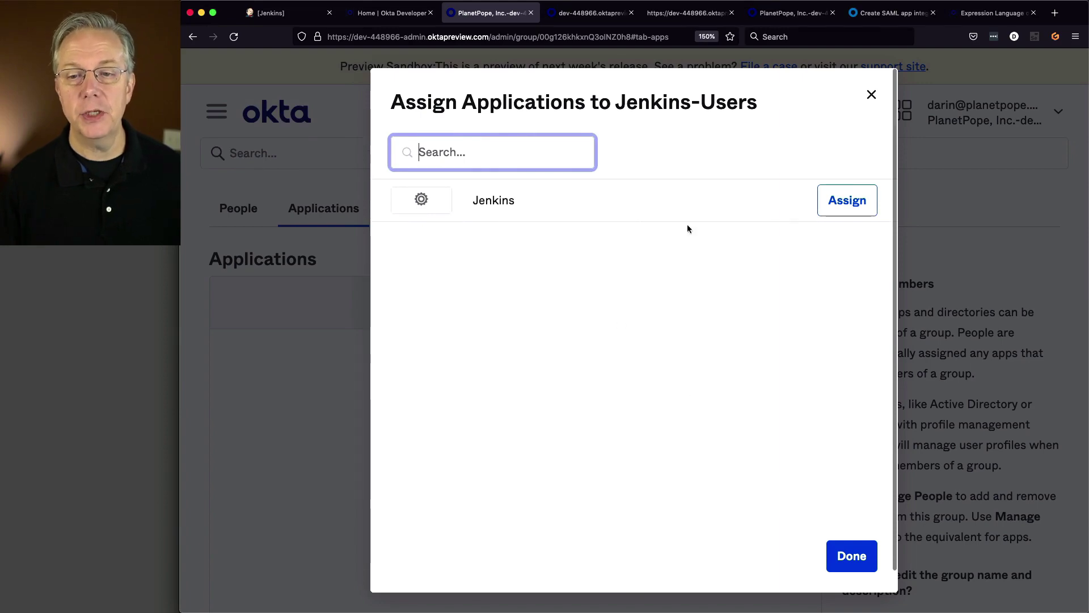
{"action": "left_click", "coordinate": [847, 199]}
{"action": "left_click", "coordinate": [851, 555]}
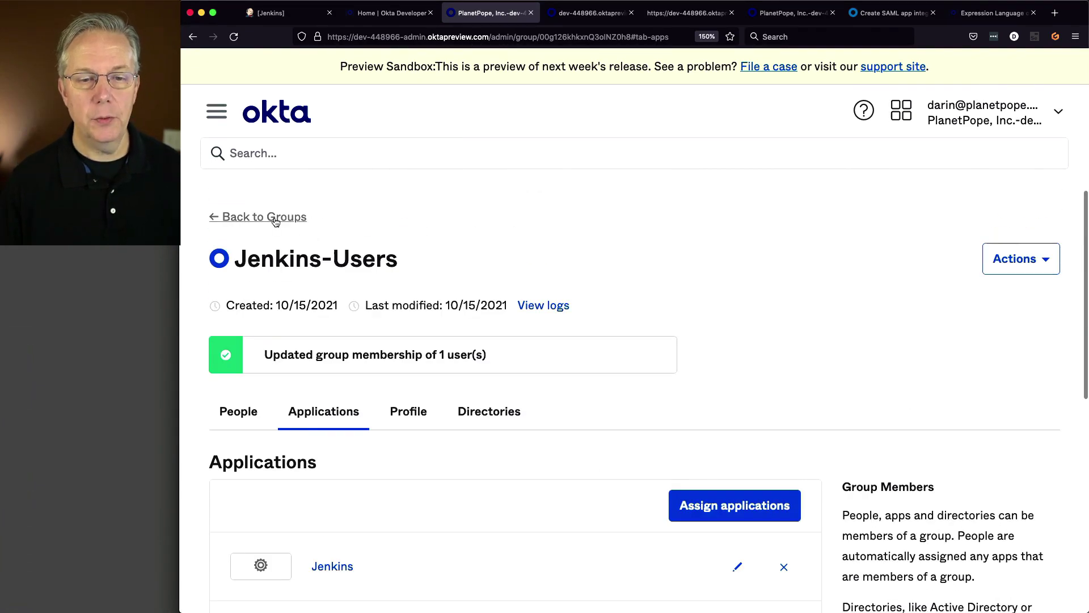
{"action": "left_click", "coordinate": [275, 217]}
- Reopen Jenkins-Users to verify the Jenkins app assignment, then return to Groups
{"action": "scroll", "coordinate": [417, 436], "scroll_direction": "down", "scroll_amount": 3}
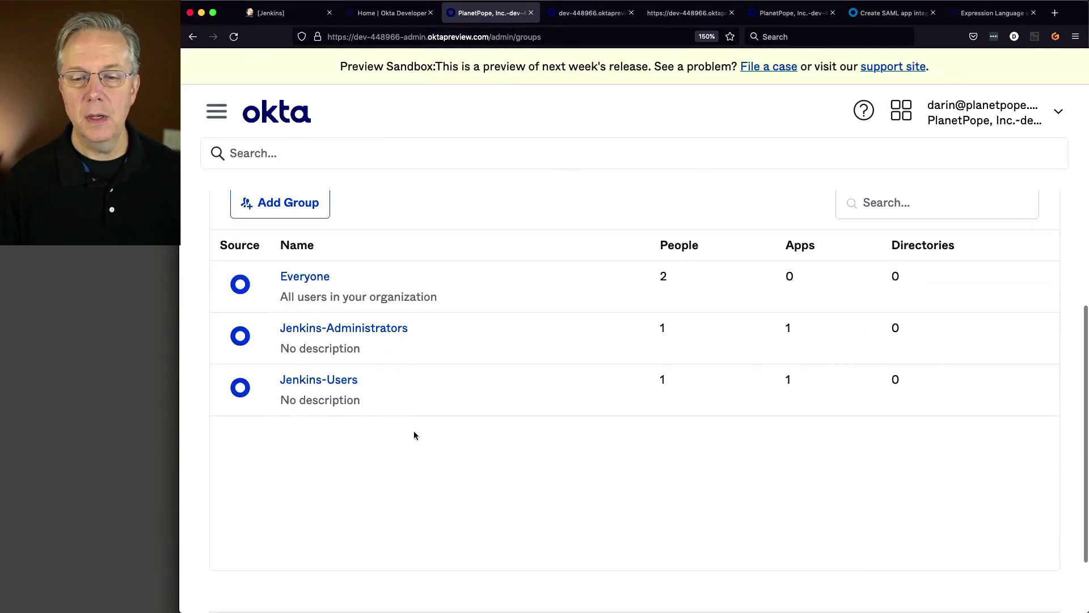
{"action": "left_click", "coordinate": [328, 382]}
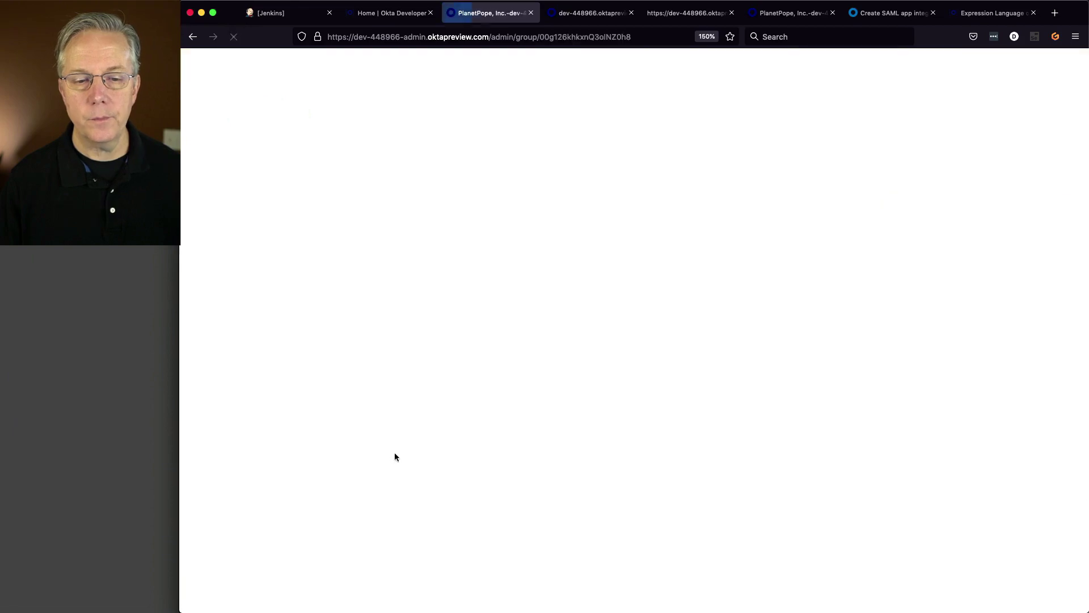
{"action": "scroll", "coordinate": [394, 453], "scroll_direction": "down", "scroll_amount": 3}
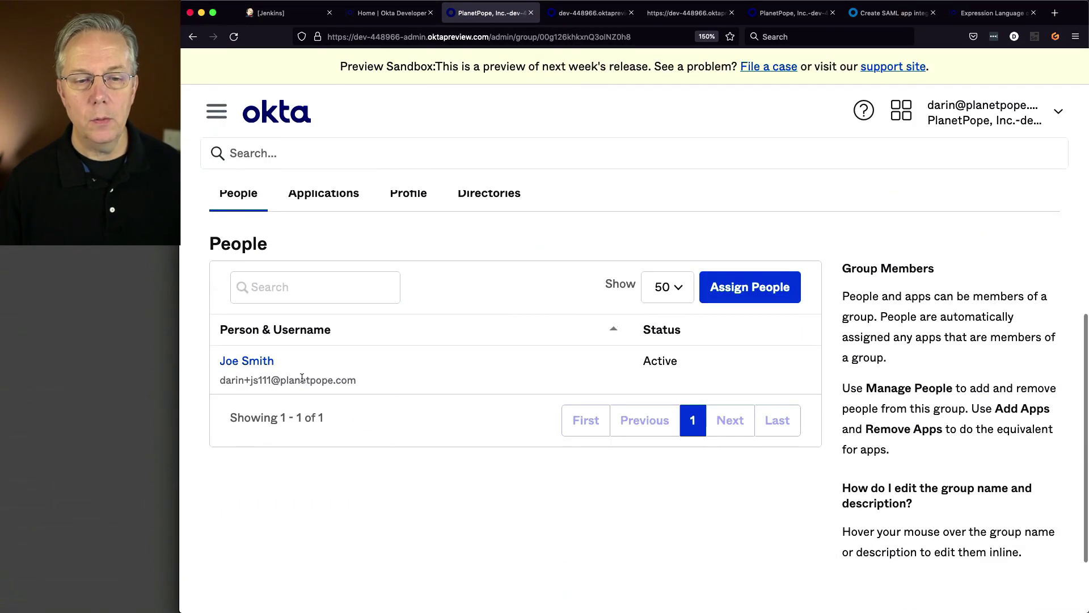
{"action": "left_click", "coordinate": [341, 198]}
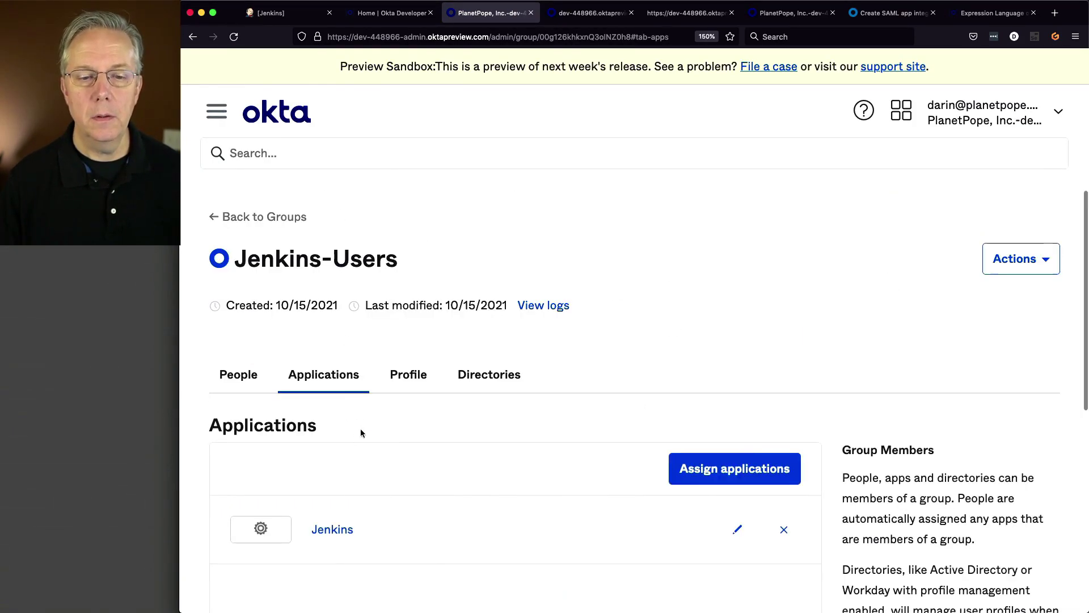
{"action": "left_click", "coordinate": [243, 216]}
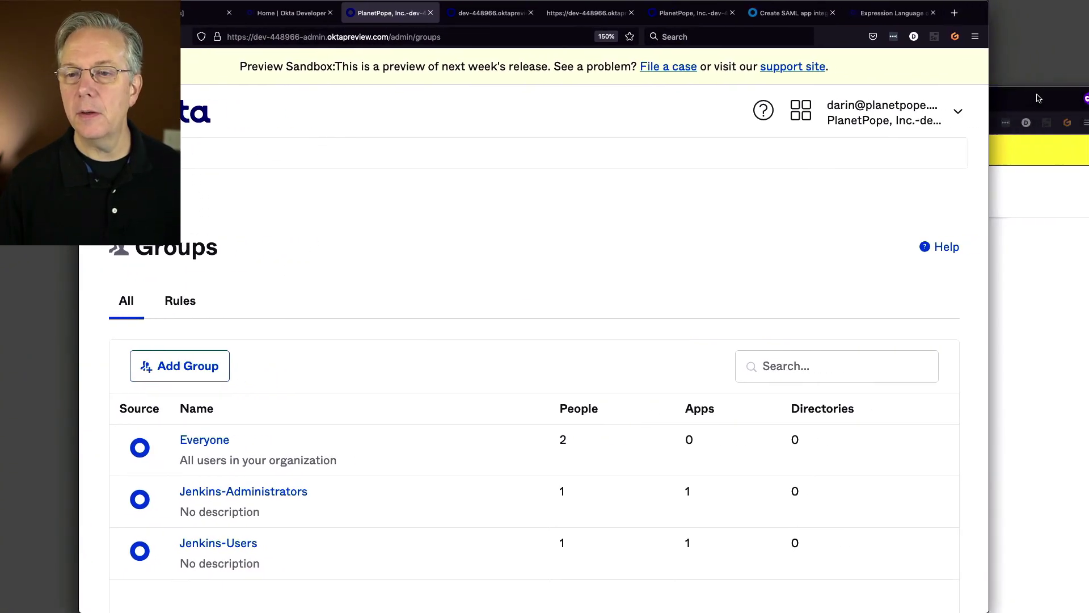
- Retry the test user's Jenkins sign-in, reaching Access Denied, then bring Okta Groups forward
{"action": "left_click_drag", "start_coordinate": [1019, 97], "coordinate": [991, 3]}
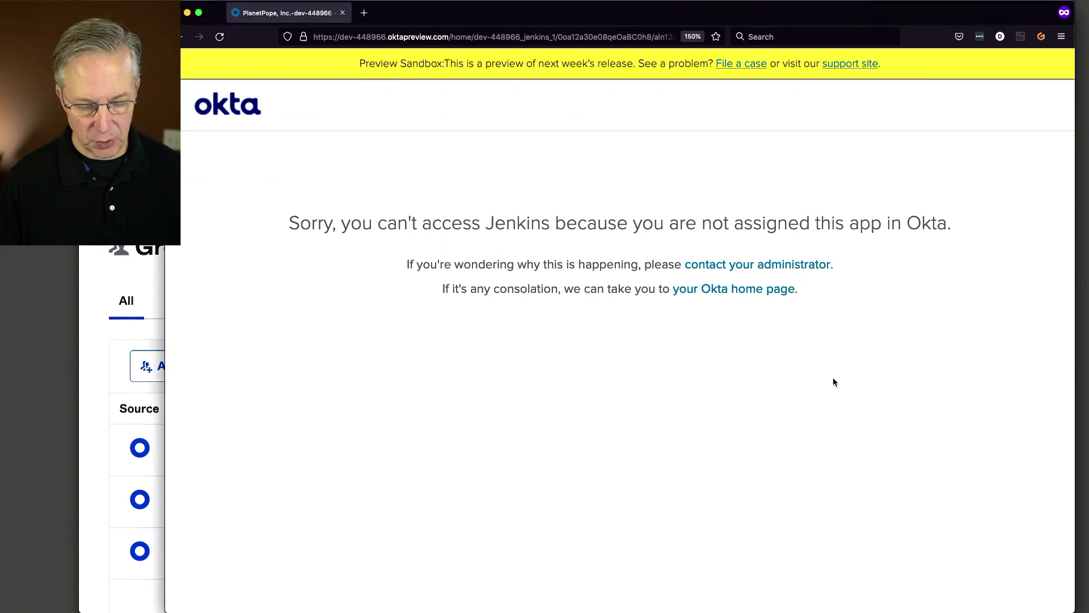
{"action": "key", "text": "super+r"}
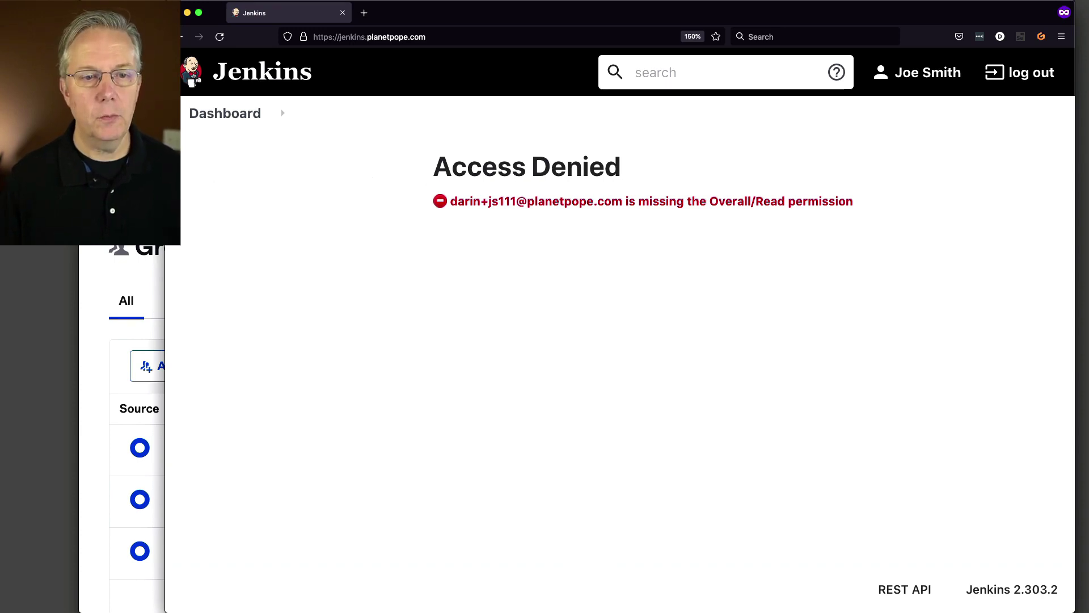
{"action": "key", "text": "super+grave"}
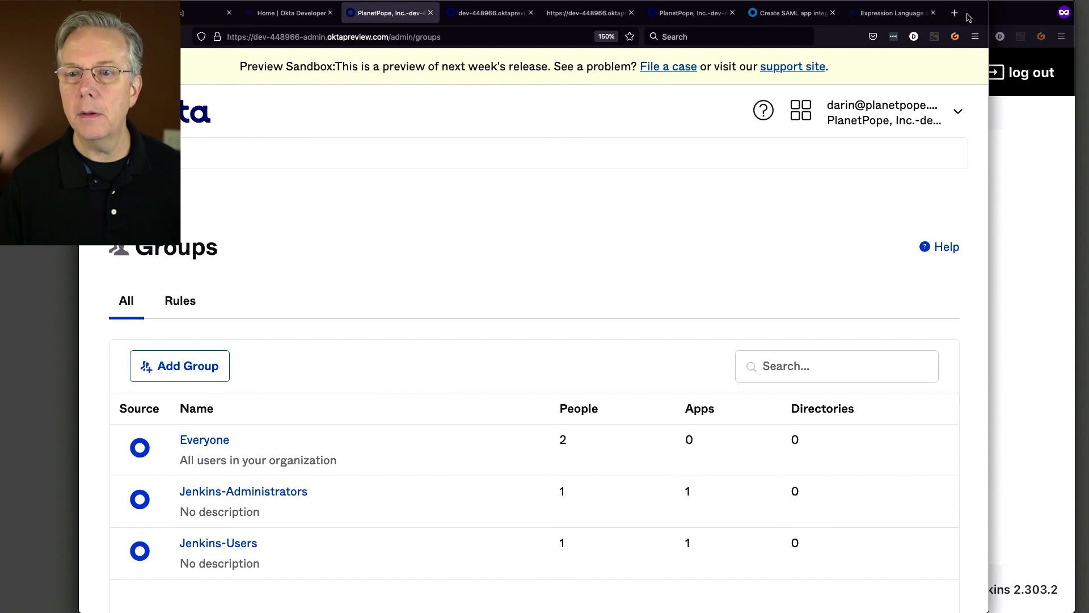
{"action": "left_click_drag", "start_coordinate": [976, 19], "coordinate": [1056, 18]}
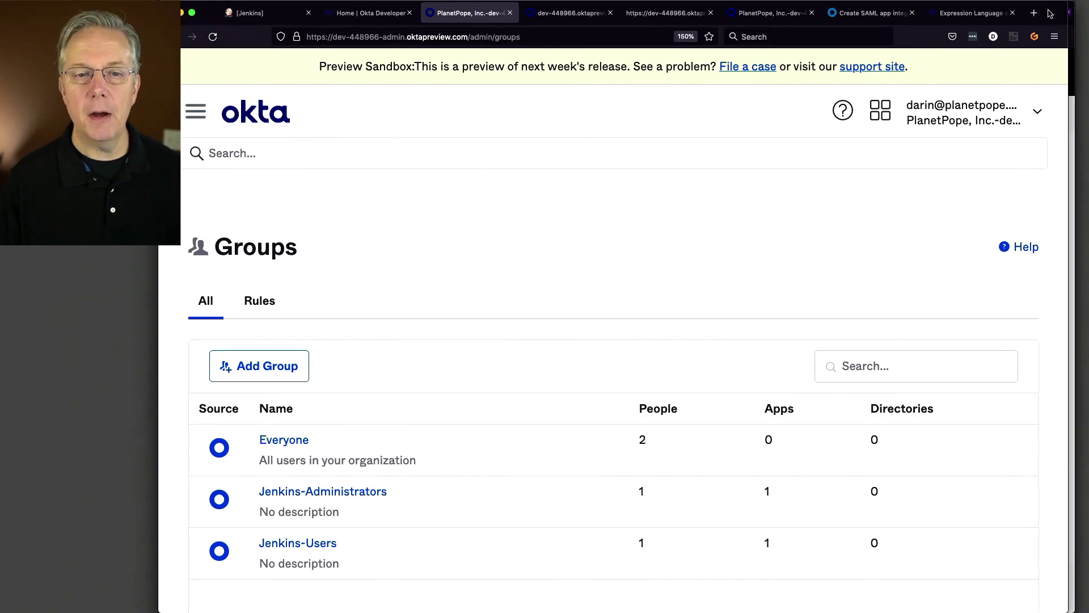
- As admin, go to Manage Jenkins > Configure Global Security and scroll to the permission matrix
{"action": "left_click", "coordinate": [267, 19]}
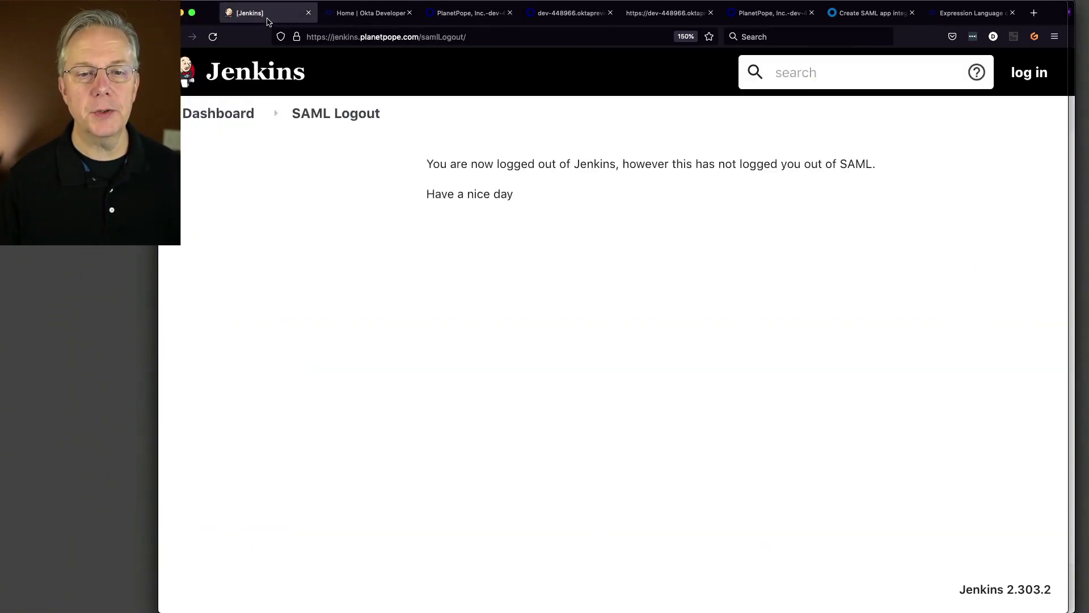
{"action": "left_click", "coordinate": [219, 114]}
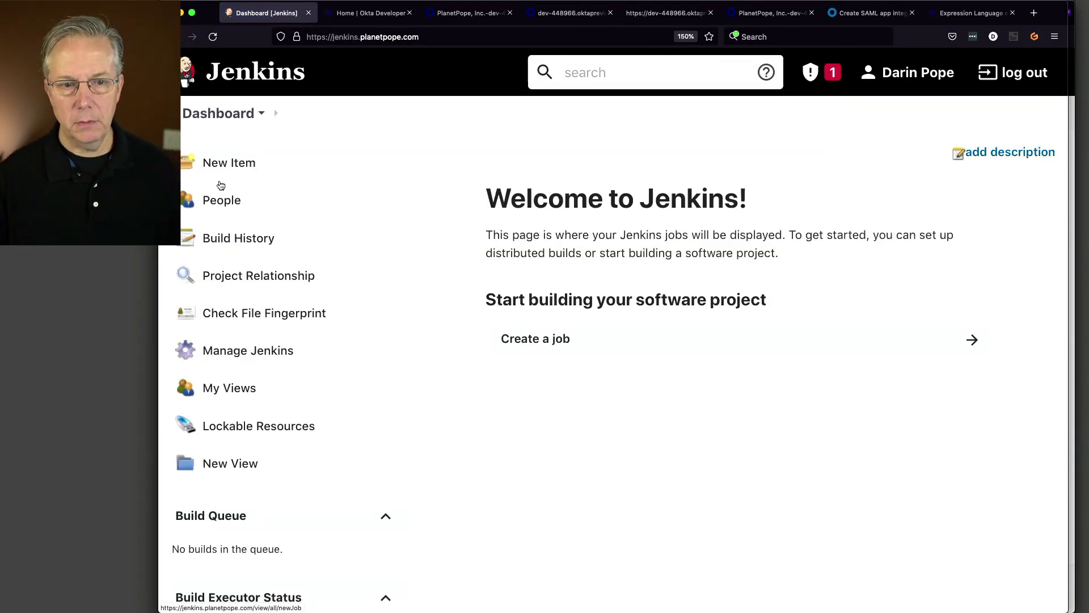
{"action": "left_click", "coordinate": [282, 352]}
{"action": "scroll", "coordinate": [586, 397], "scroll_direction": "down", "scroll_amount": 5}
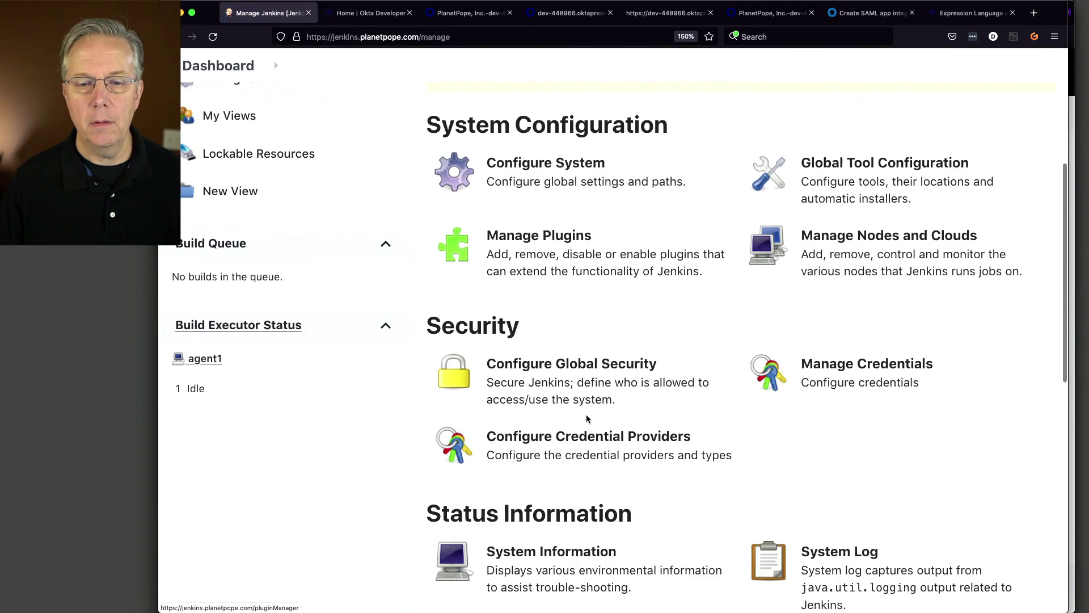
{"action": "left_click", "coordinate": [587, 385]}
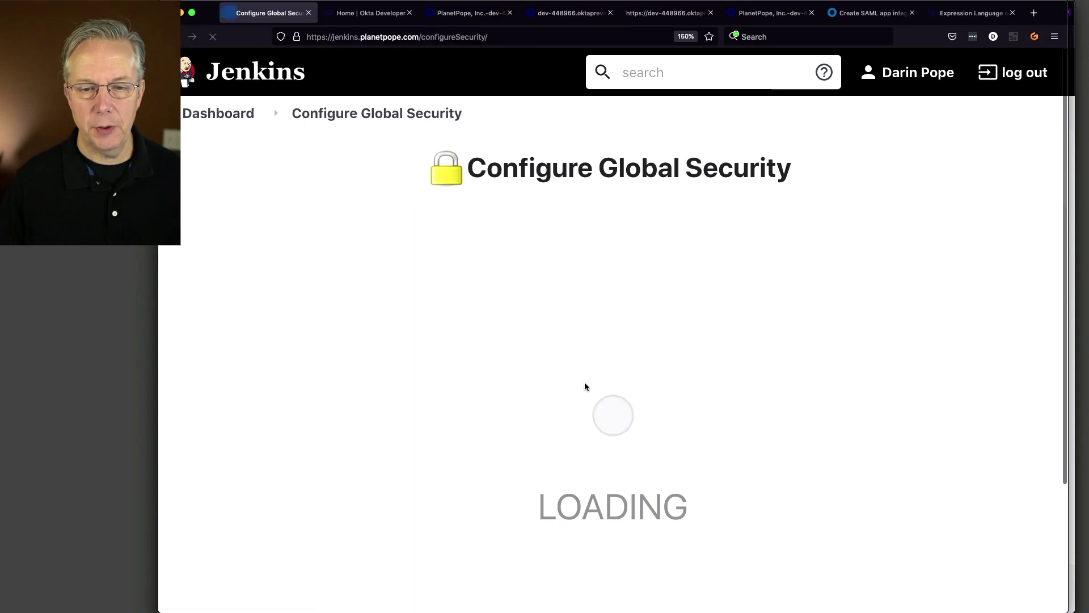
{"action": "scroll", "coordinate": [580, 390], "scroll_direction": "down", "scroll_amount": 20}
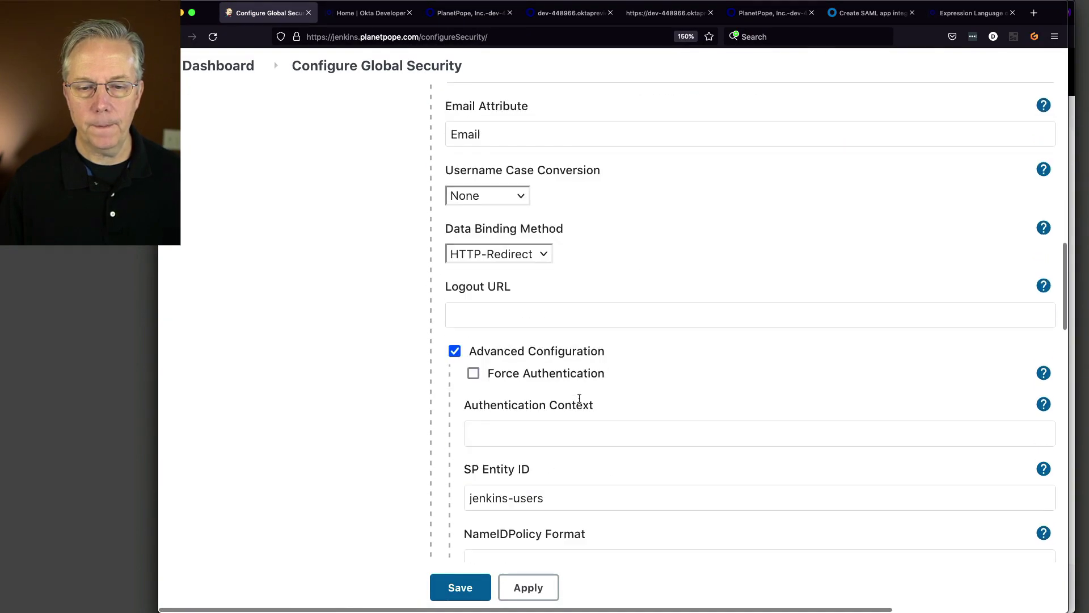
{"action": "scroll", "coordinate": [579, 397], "scroll_direction": "down", "scroll_amount": 10}
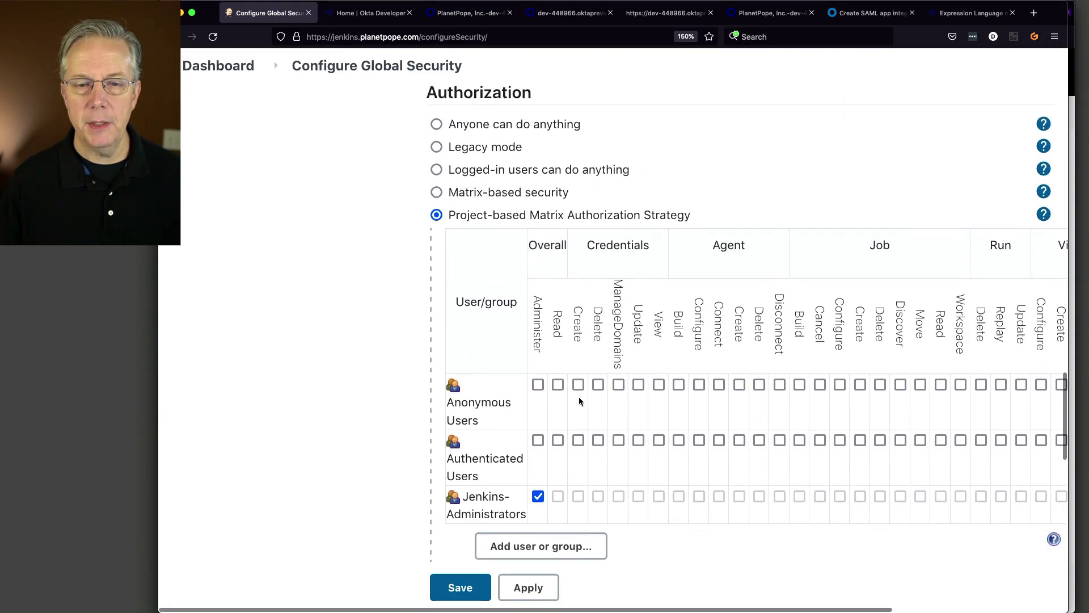
{"action": "scroll", "coordinate": [540, 257], "scroll_direction": "down", "scroll_amount": 3}
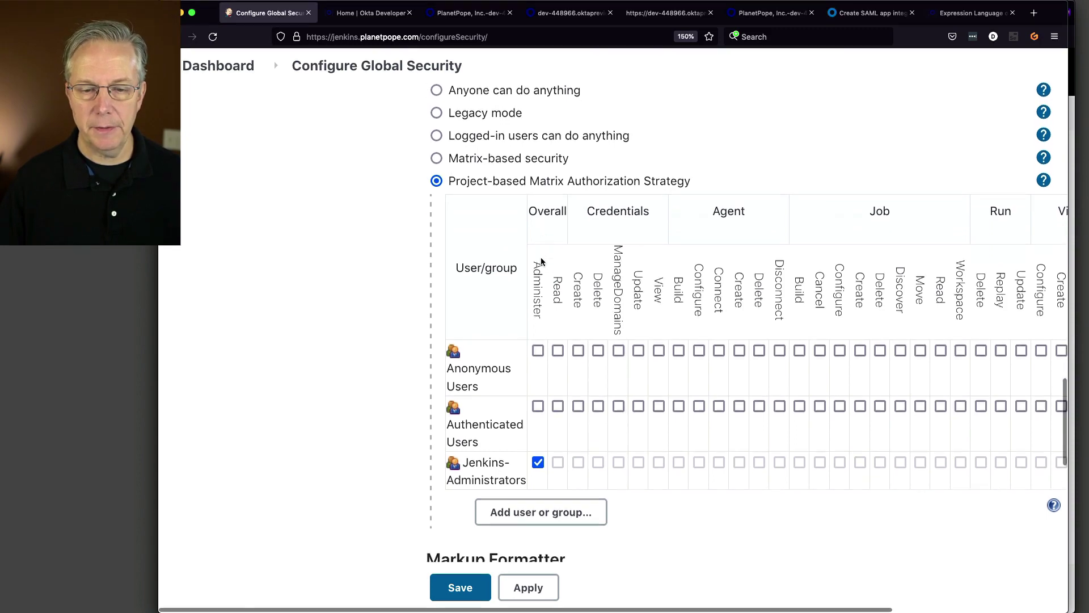
- Add the Jenkins-Users group to the matrix with Overall/Read granted and save
{"action": "left_click", "coordinate": [555, 458]}
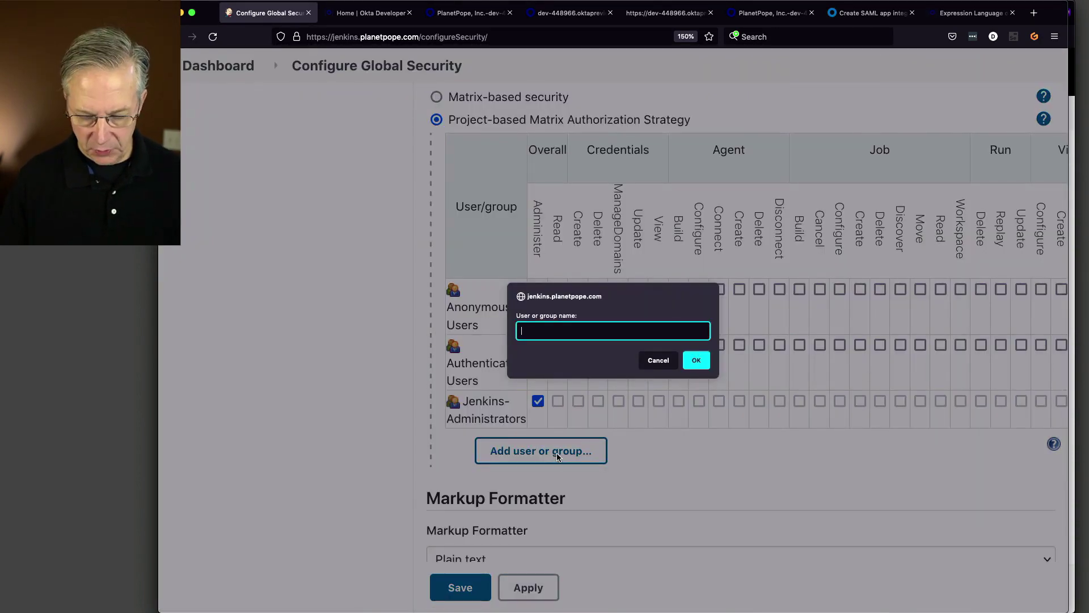
{"action": "type", "text": "Jenkins-Users"}
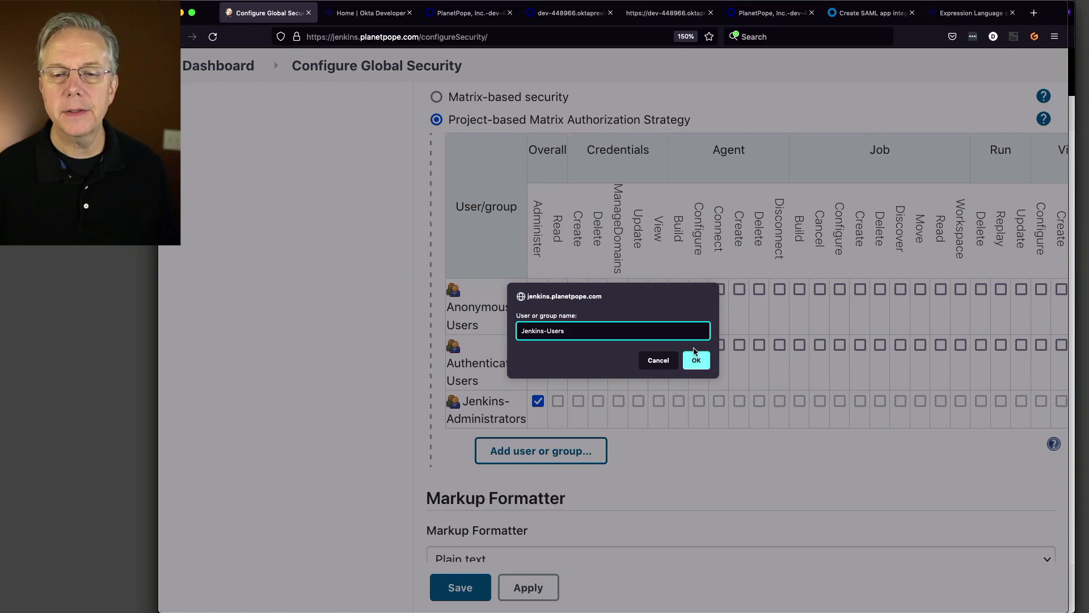
{"action": "left_click", "coordinate": [696, 361]}
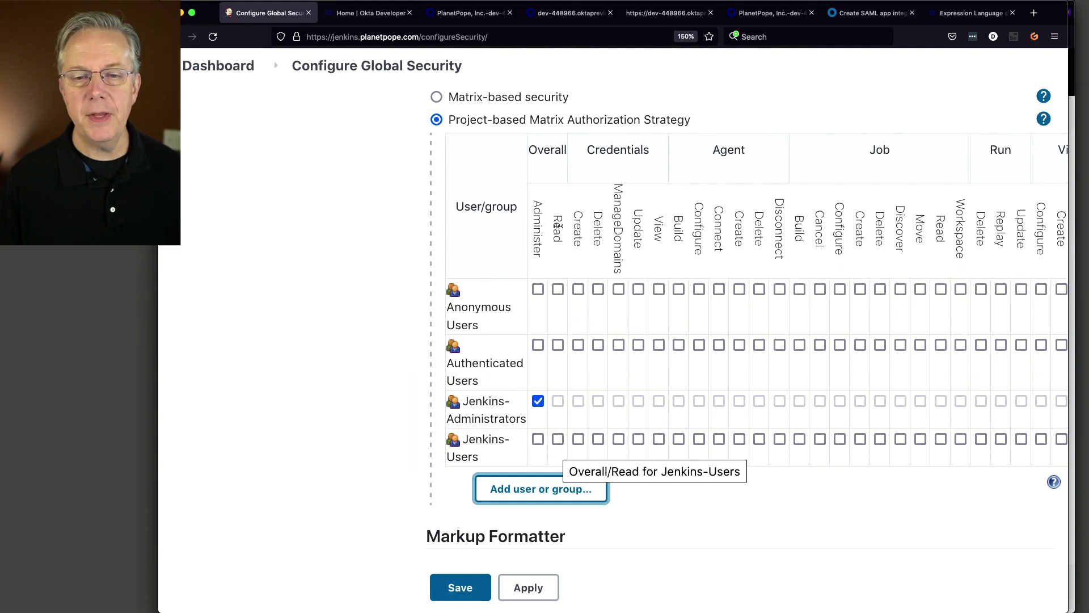
{"action": "left_click", "coordinate": [559, 440]}
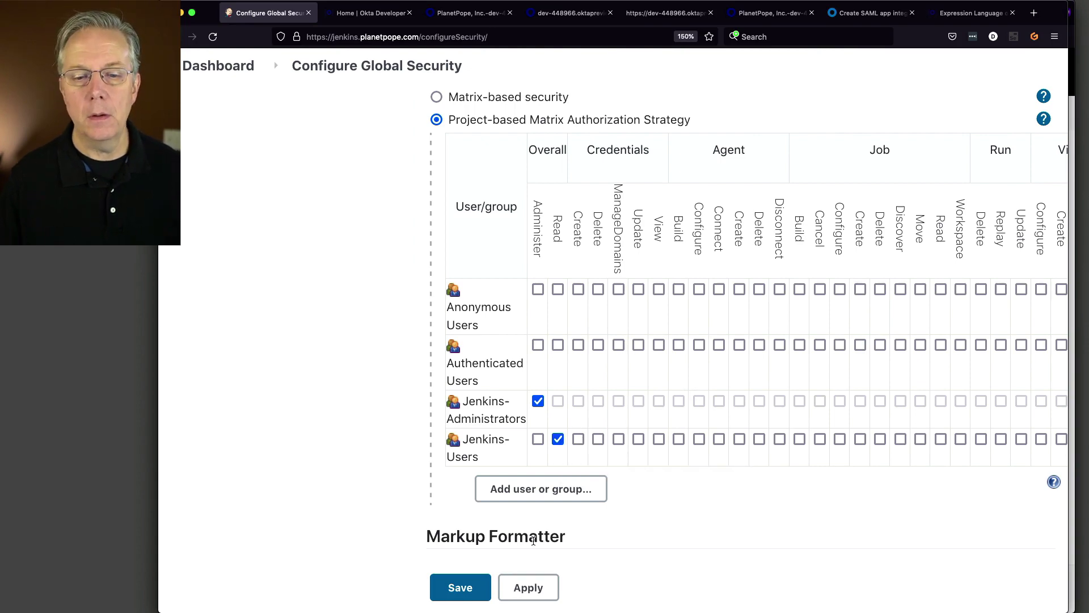
{"action": "left_click", "coordinate": [476, 592]}
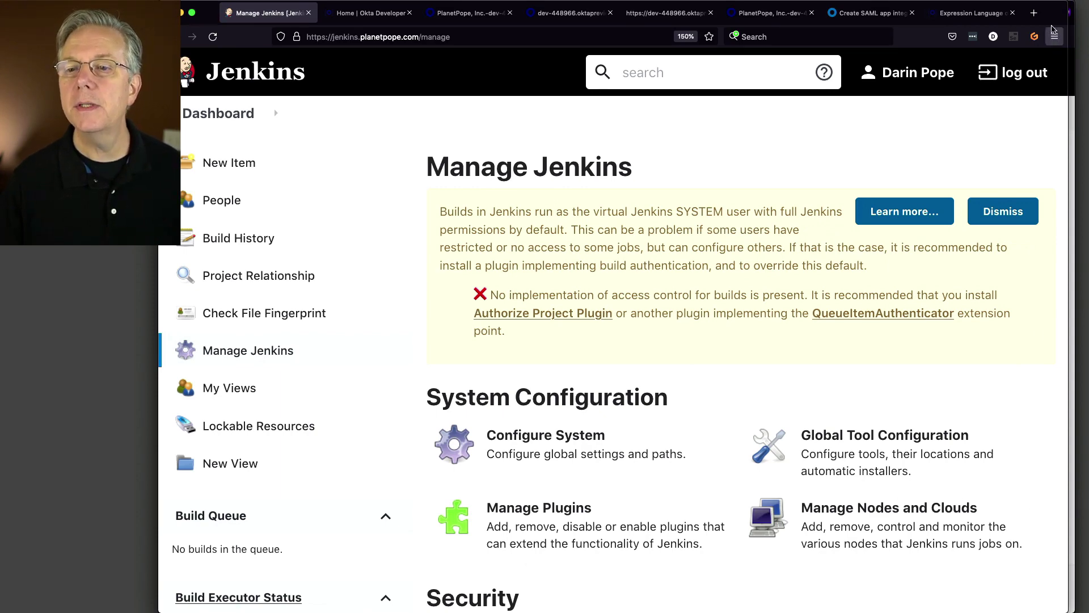
- Reload the test user's Jenkins window so they reach the dashboard
{"action": "left_click_drag", "start_coordinate": [1055, 22], "coordinate": [1015, 26]}
{"action": "left_click", "coordinate": [1015, 25]}
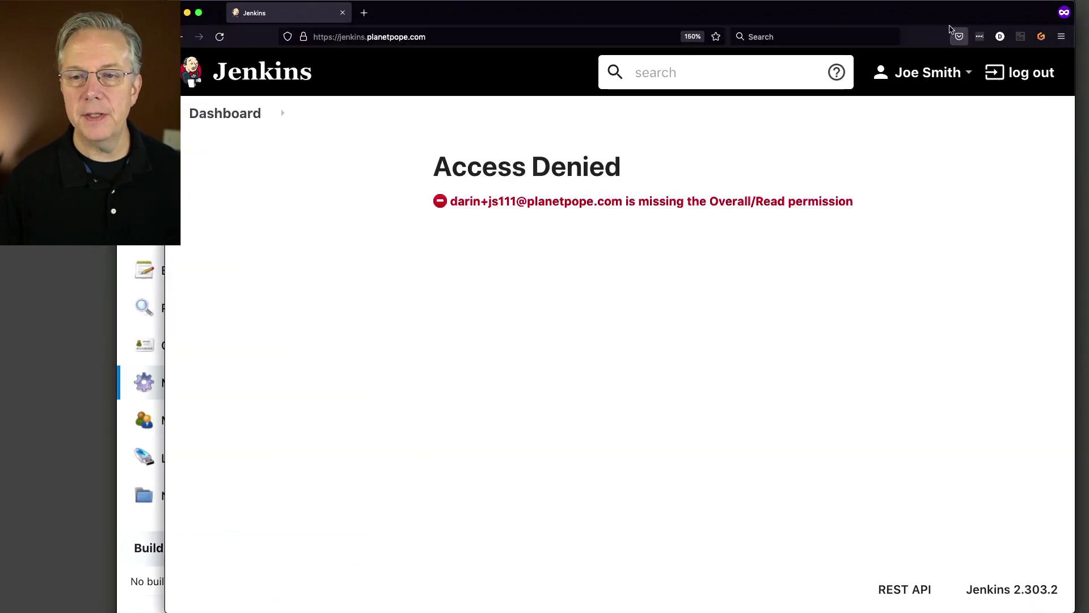
{"action": "mouse_move", "coordinate": [931, 14]}
{"action": "left_mouse_down"}
{"action": "mouse_move", "coordinate": [965, 12]}
{"action": "mouse_move", "coordinate": [943, 9]}
{"action": "left_mouse_up"}
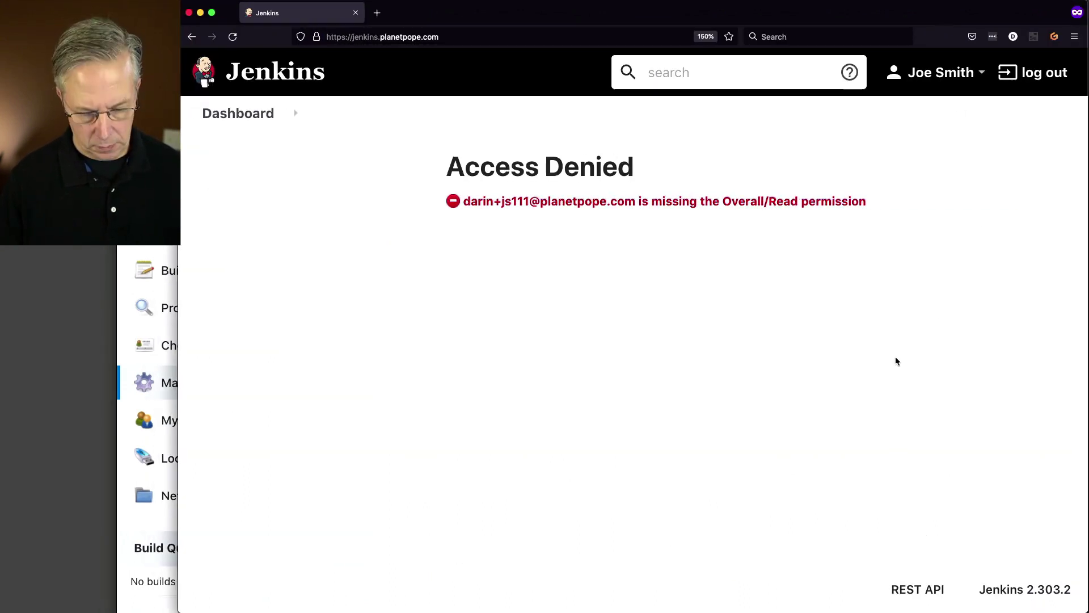
{"action": "key", "text": "super+r"}
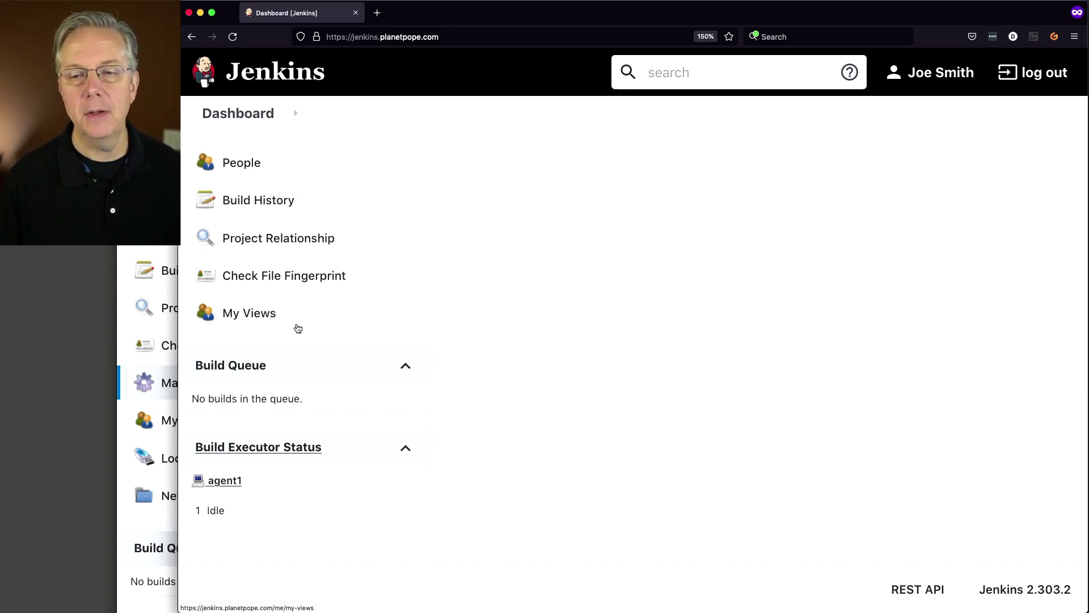
- Open the test user's profile Configure page and scroll to the E-mail field
{"action": "left_click", "coordinate": [952, 81]}
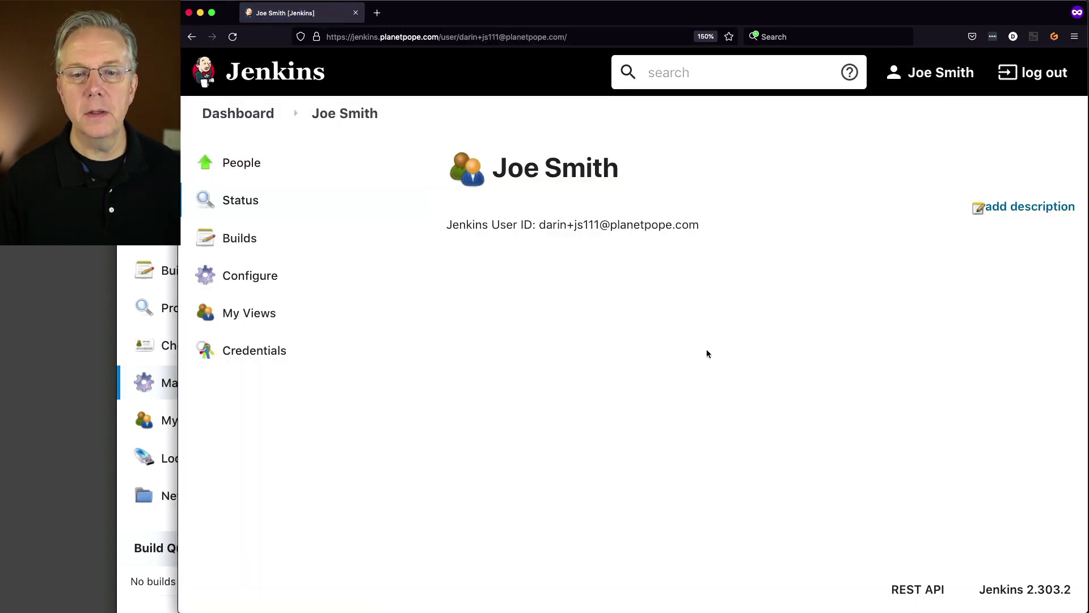
{"action": "left_click_drag", "start_coordinate": [548, 225], "coordinate": [700, 225]}
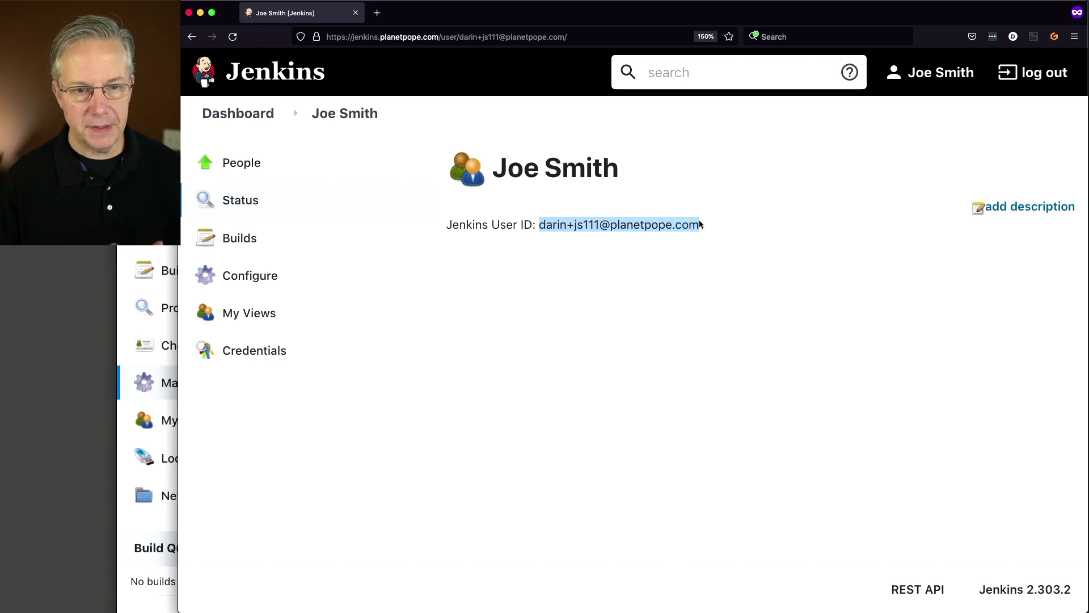
{"action": "left_click", "coordinate": [254, 278]}
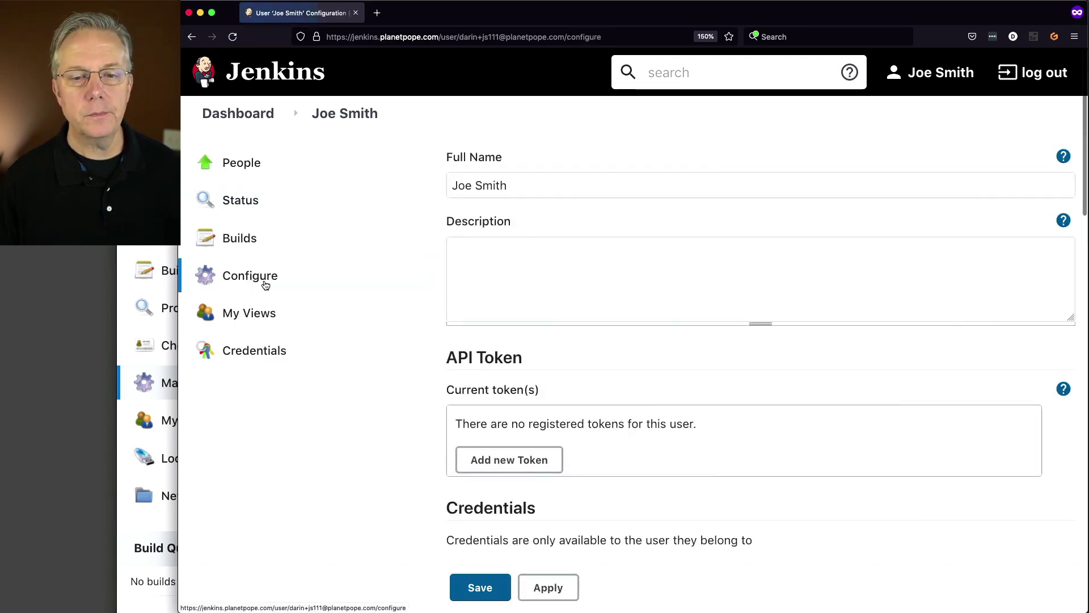
{"action": "left_click_drag", "start_coordinate": [526, 188], "coordinate": [466, 191]}
{"action": "scroll", "coordinate": [460, 255], "scroll_direction": "down", "scroll_amount": 4}
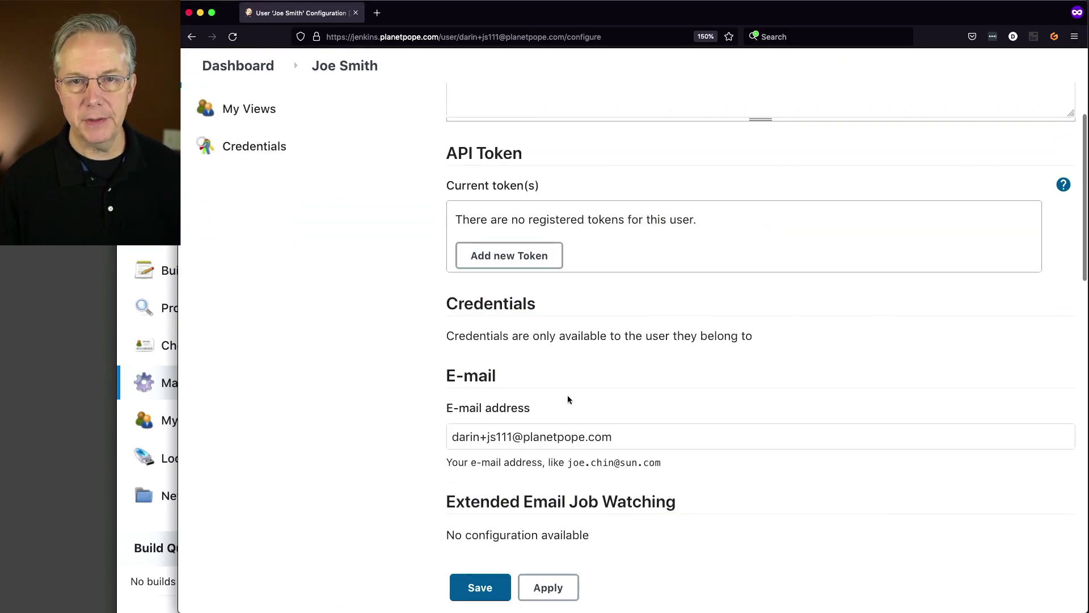